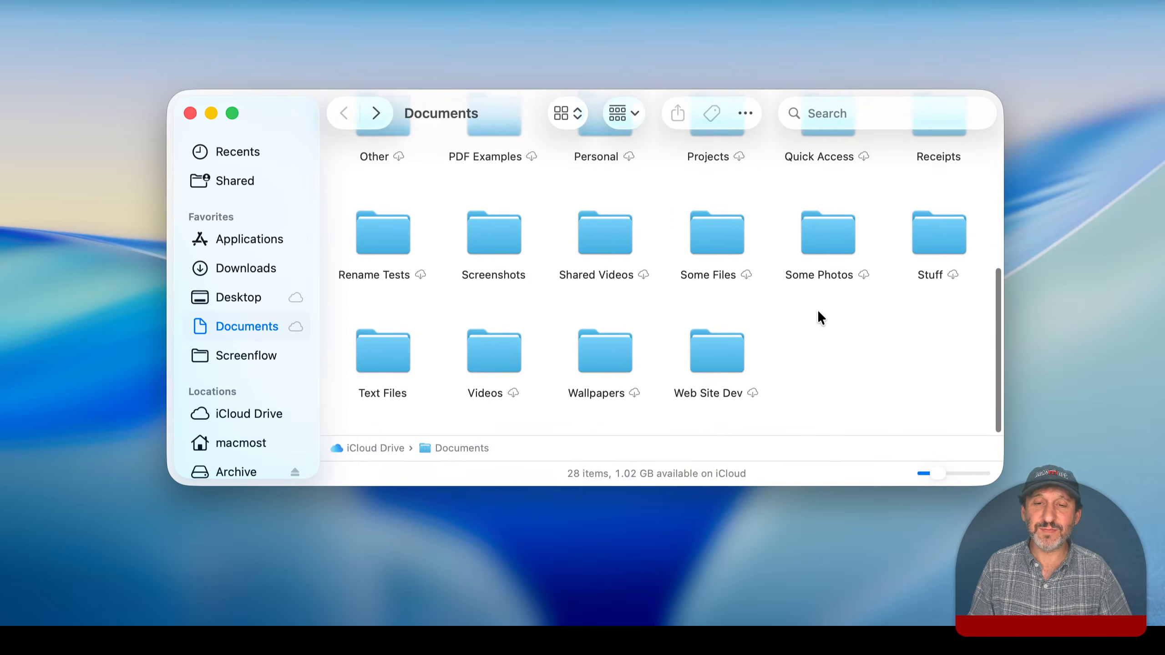
Create a new folder in Documents, keeping the default name "untitled folder"
{"action": "key", "text": "super+shift+n"}
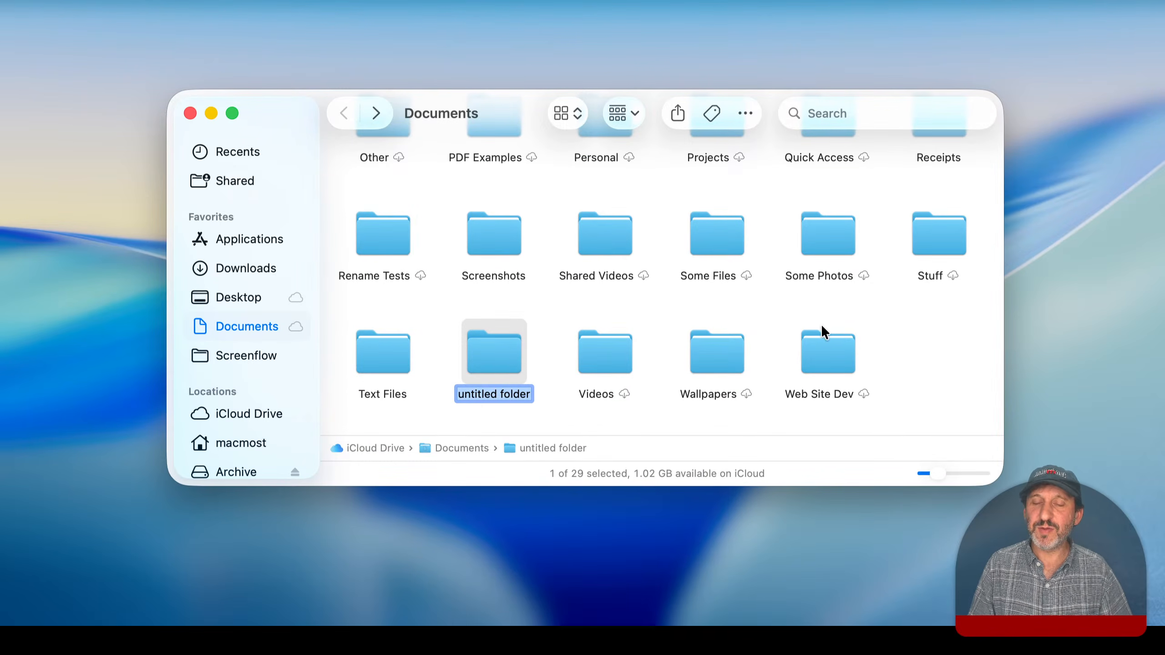
{"action": "left_click", "coordinate": [572, 315]}
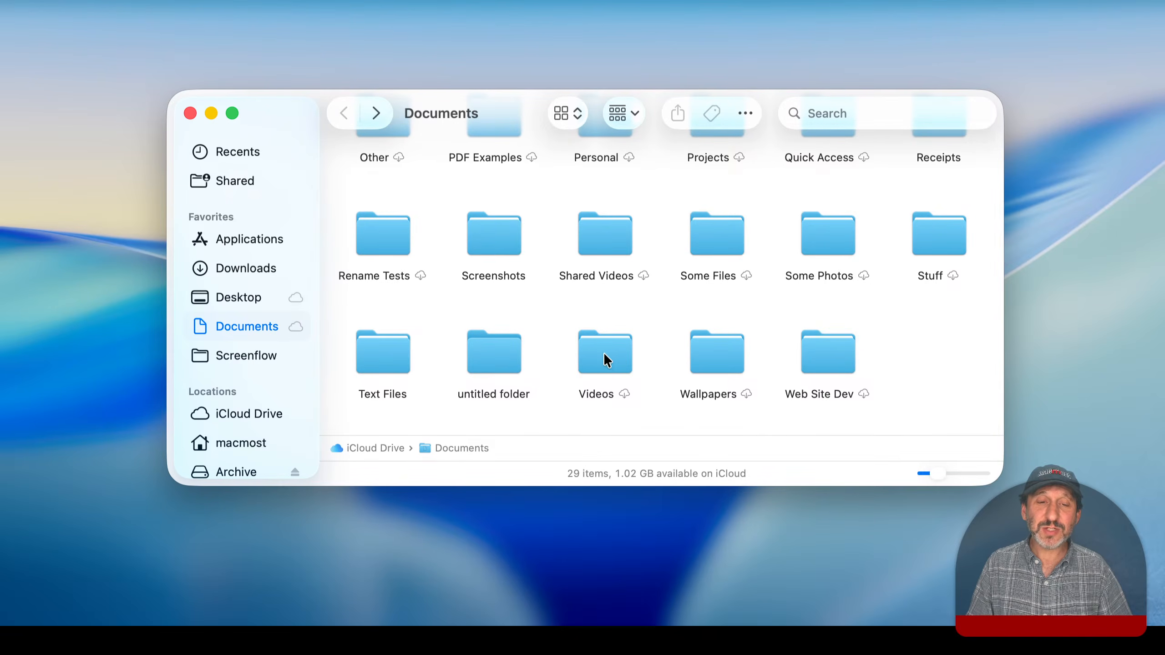
Try moving the Videos folder into the untitled folder, and undo the move
{"action": "left_click_drag", "start_coordinate": [607, 353], "coordinate": [512, 368]}
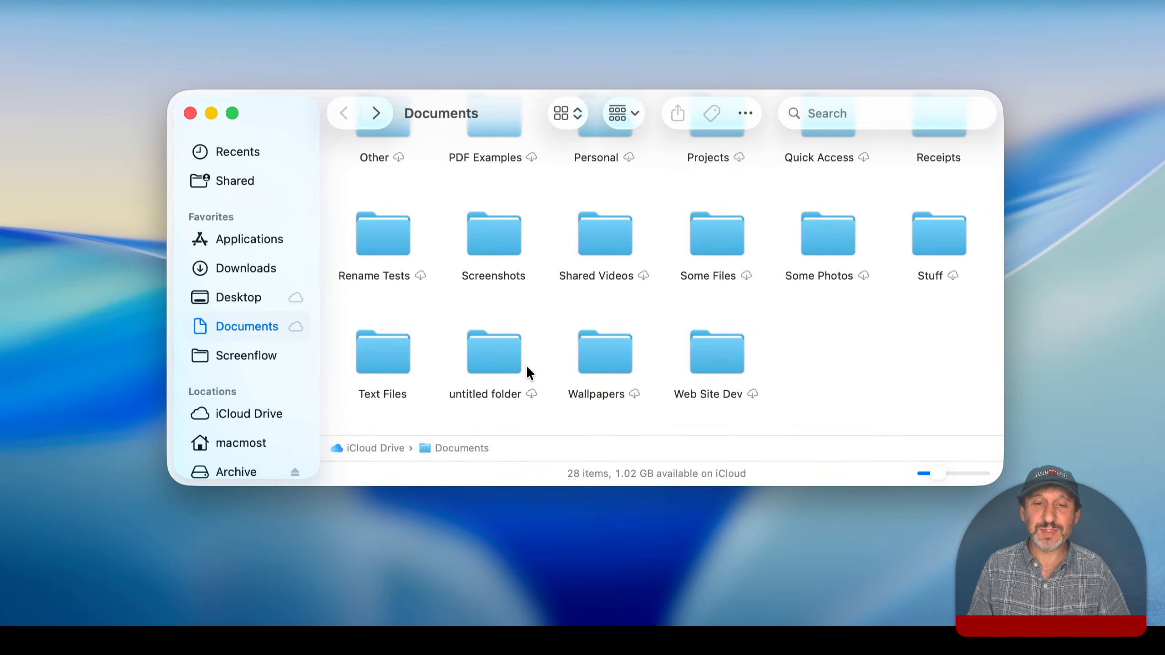
{"action": "key", "text": "super+z"}
{"action": "left_click", "coordinate": [535, 320]}
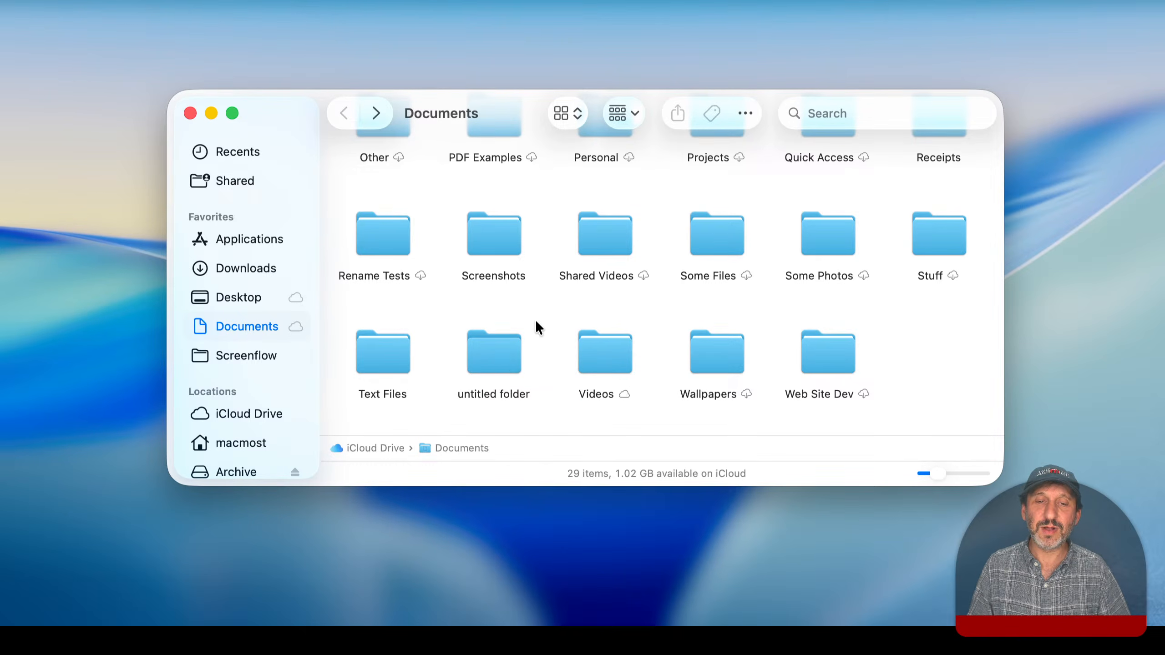
Add the Red tag to the Current Stuff folder in Documents
{"action": "scroll", "coordinate": [475, 339], "scroll_direction": "up", "scroll_amount": 5}
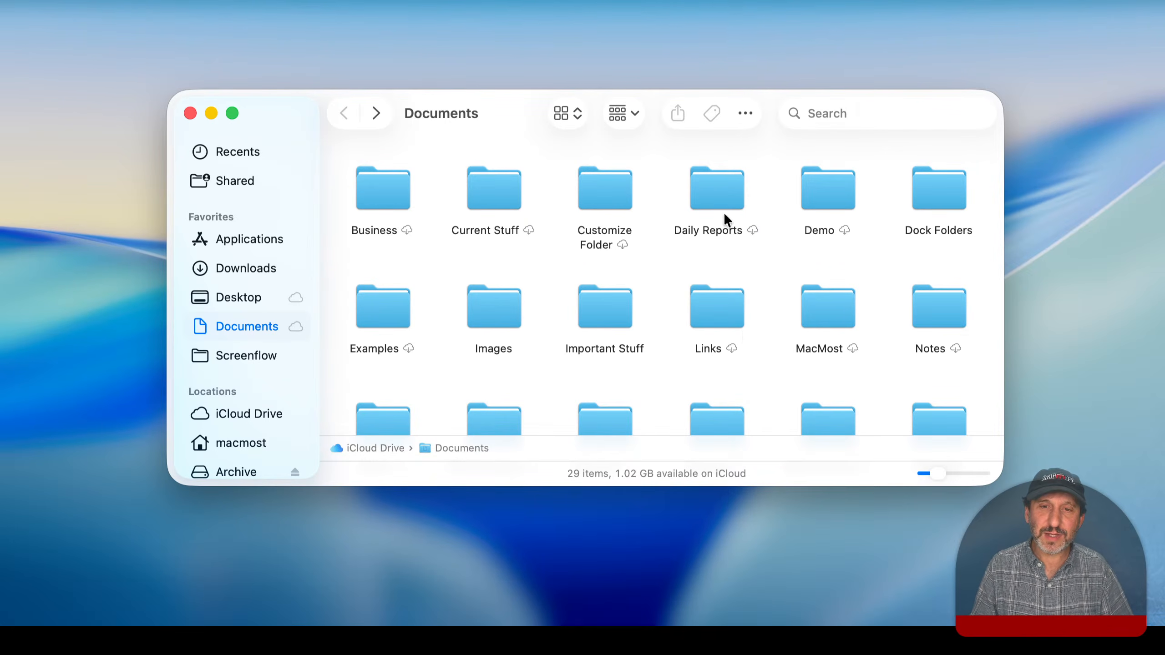
{"action": "left_click", "coordinate": [488, 188]}
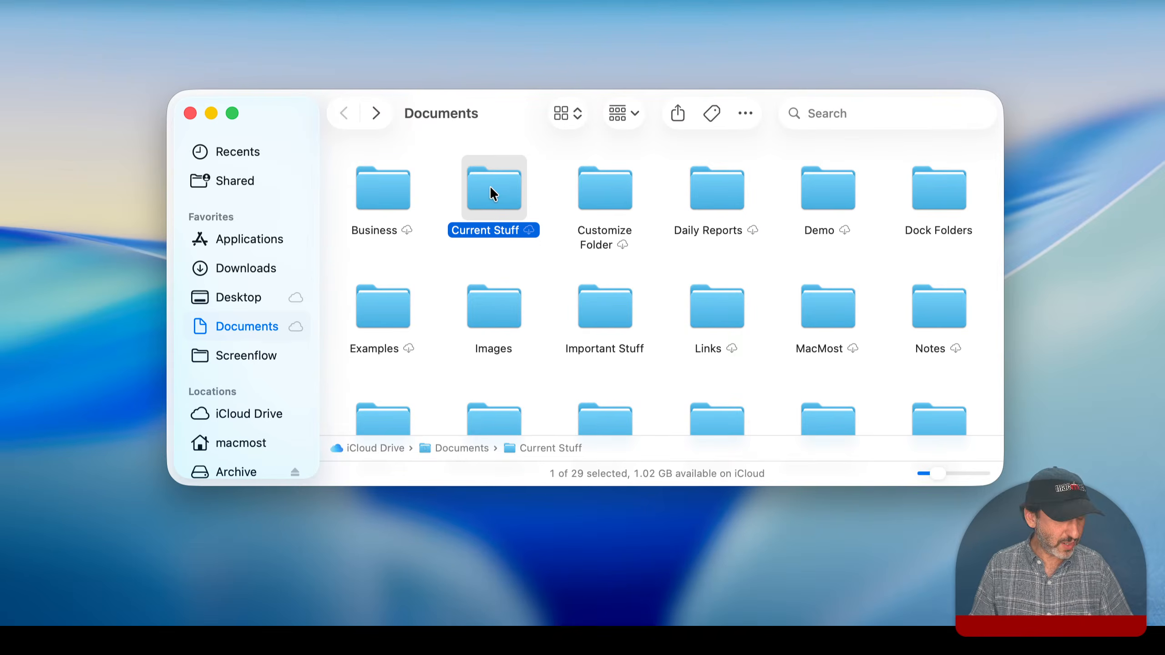
{"action": "right_click", "coordinate": [490, 186]}
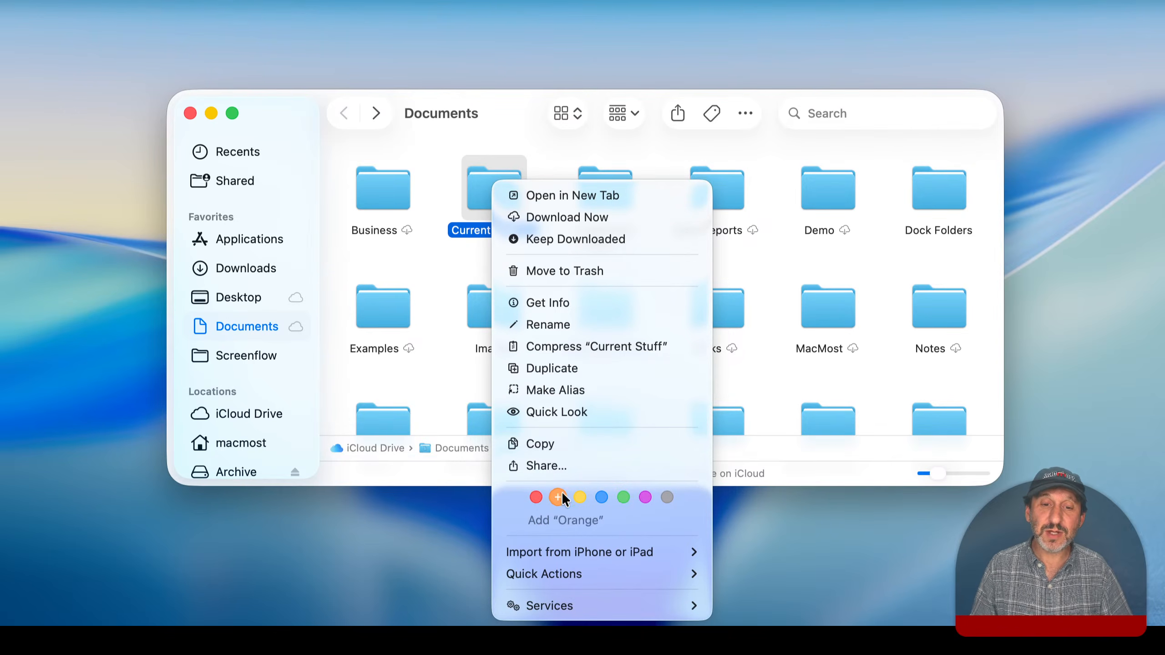
{"action": "left_click", "coordinate": [535, 497]}
{"action": "left_click", "coordinate": [428, 274]}
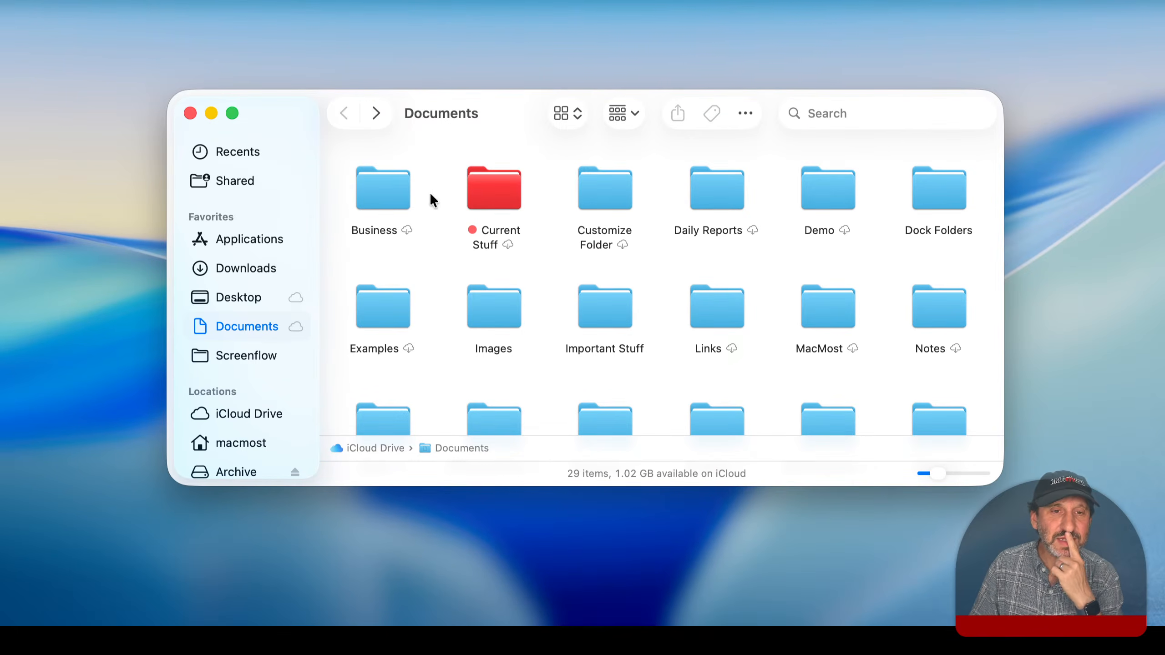
Add the Orange and Yellow tags to the Current Stuff folder
{"action": "right_click", "coordinate": [482, 192]}
{"action": "left_click", "coordinate": [562, 493]}
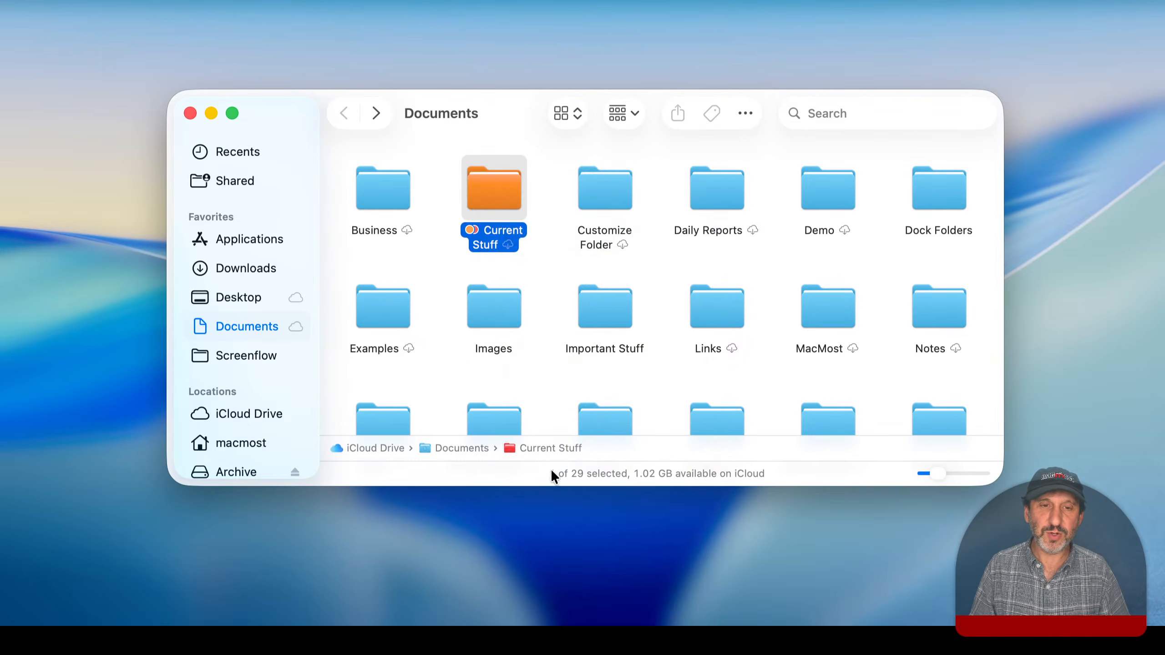
{"action": "right_click", "coordinate": [487, 193]}
{"action": "left_click", "coordinate": [579, 493]}
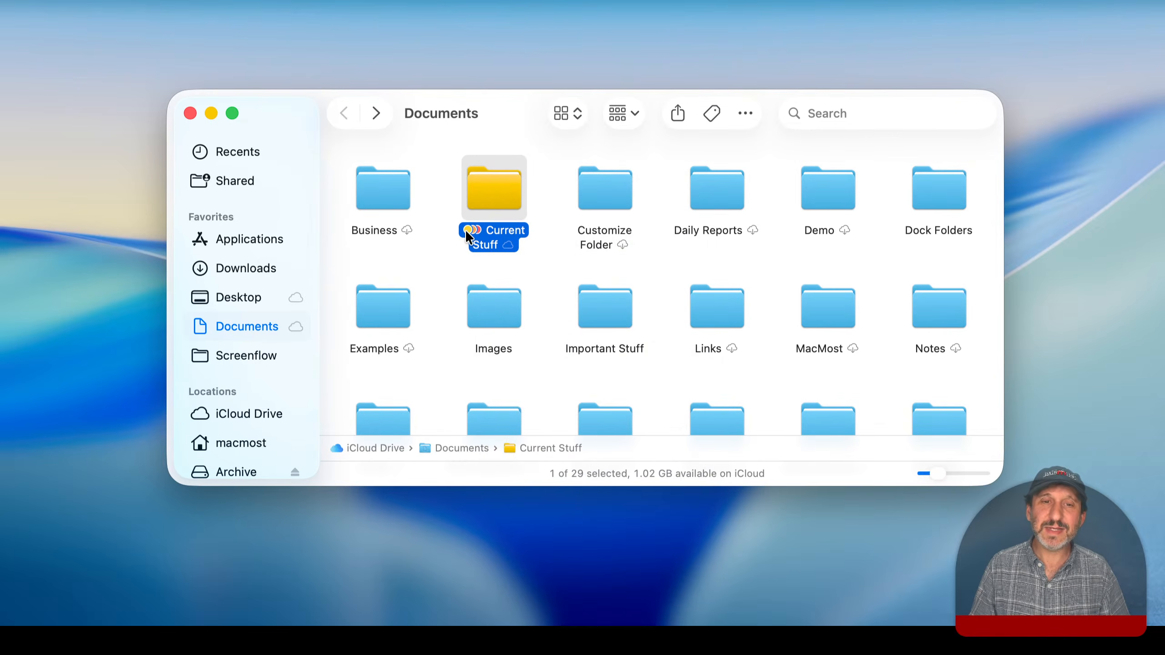
Open the folder customization for Current Stuff and remove its Yellow, Orange and Red tags
{"action": "right_click", "coordinate": [496, 195]}
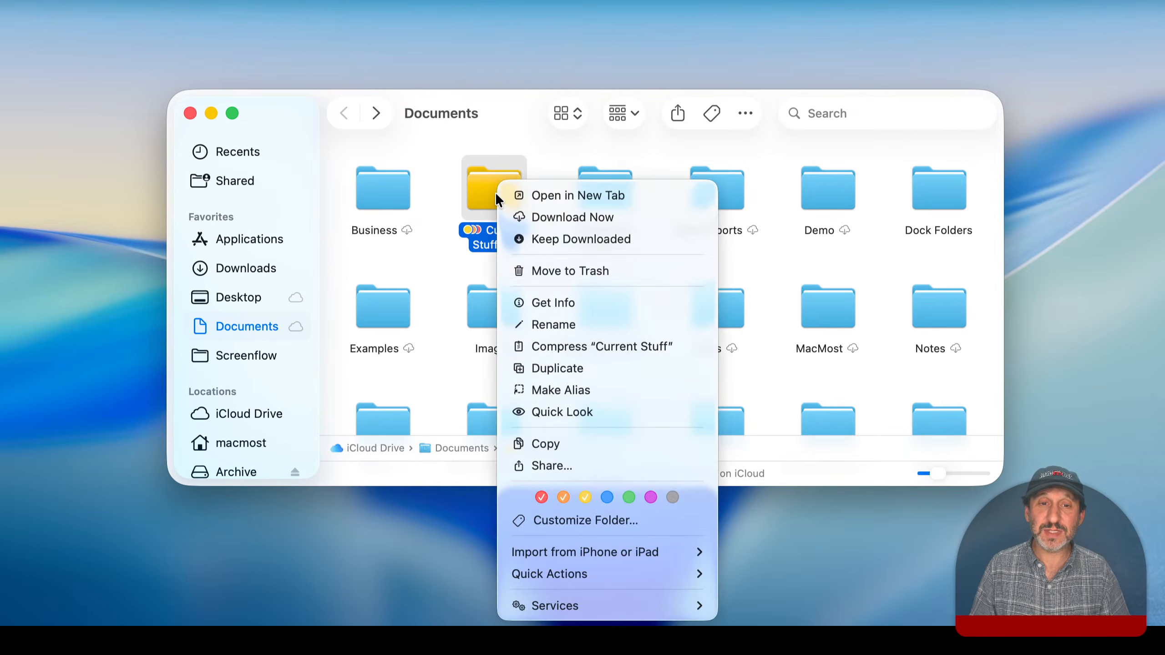
{"action": "left_click", "coordinate": [555, 522]}
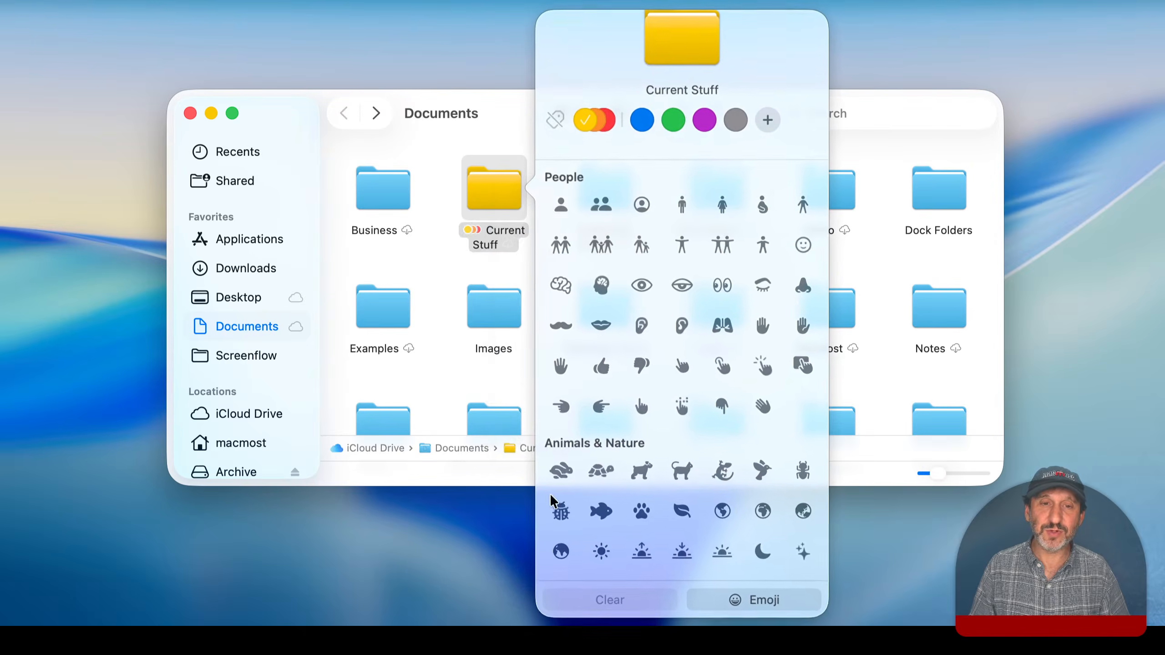
{"action": "left_click", "coordinate": [586, 121]}
{"action": "left_click", "coordinate": [585, 121]}
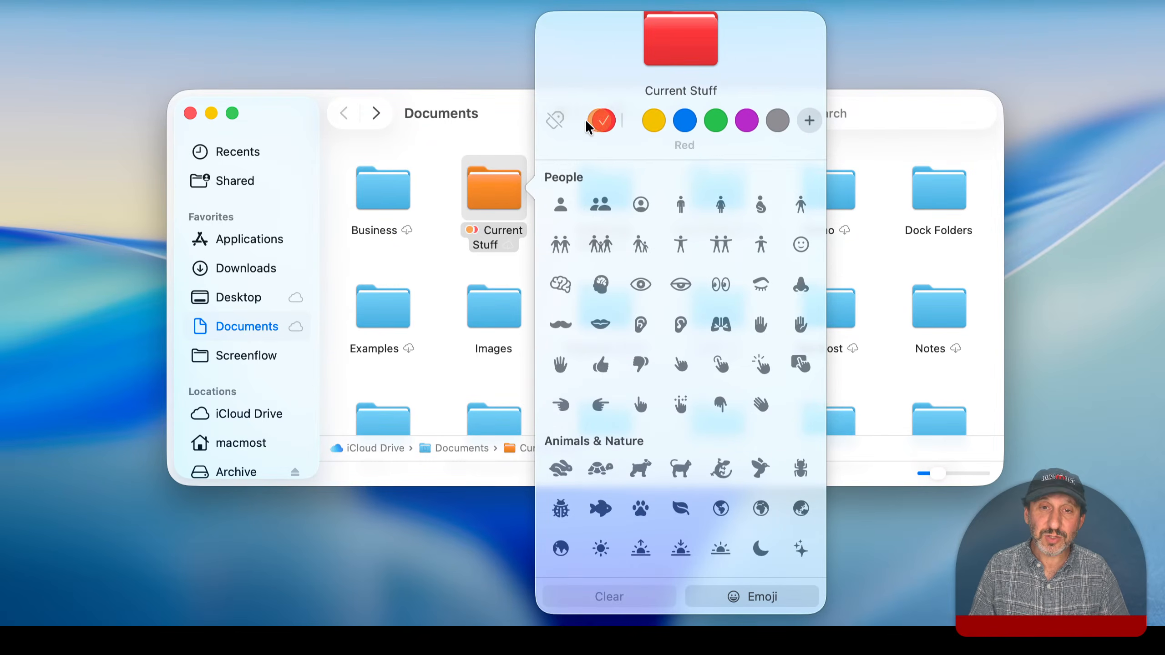
{"action": "left_click", "coordinate": [582, 122]}
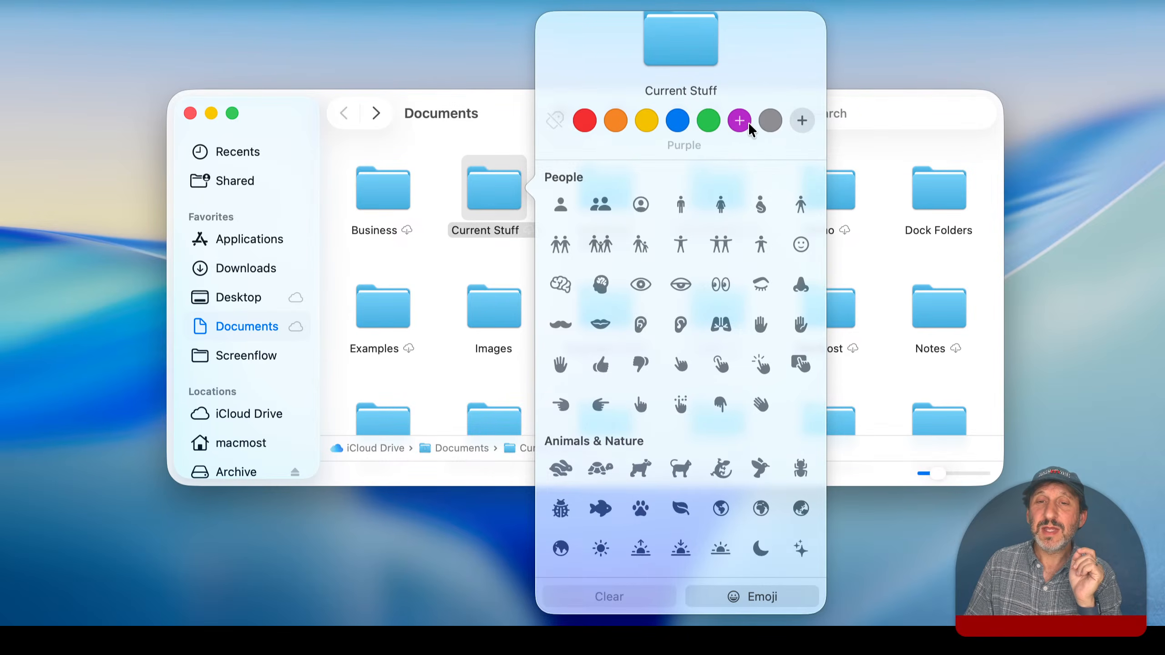
Apply the Orange tag to Current Stuff in the customization window, clear it again and close the window
{"action": "left_click", "coordinate": [615, 121]}
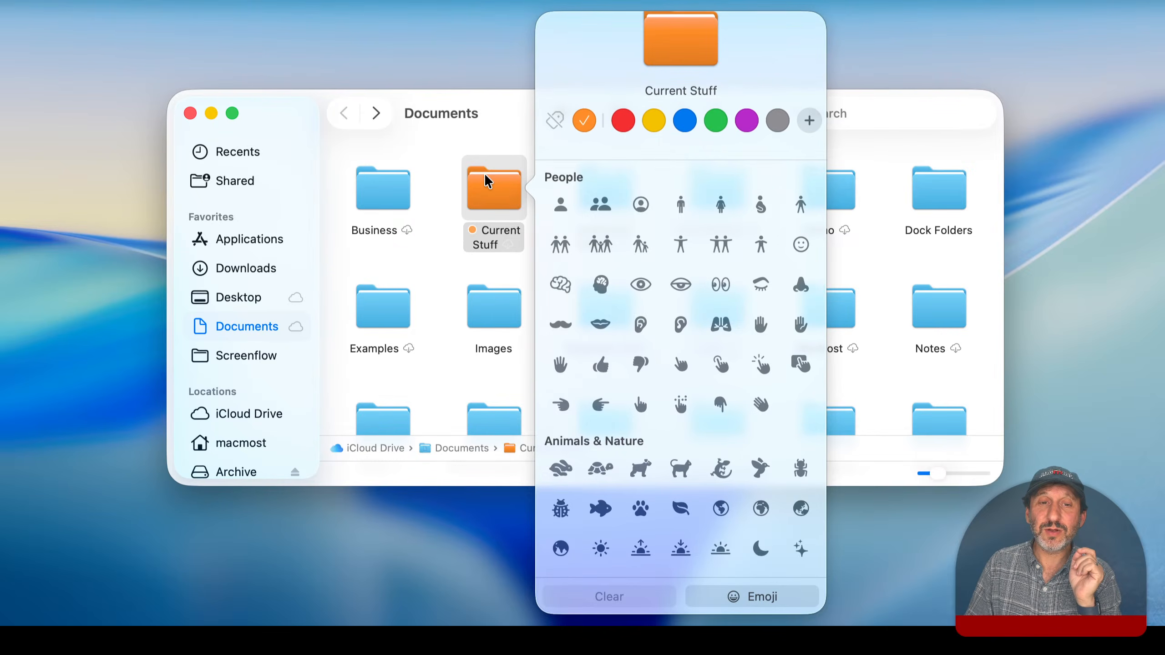
{"action": "left_click", "coordinate": [555, 121]}
{"action": "left_click", "coordinate": [493, 145]}
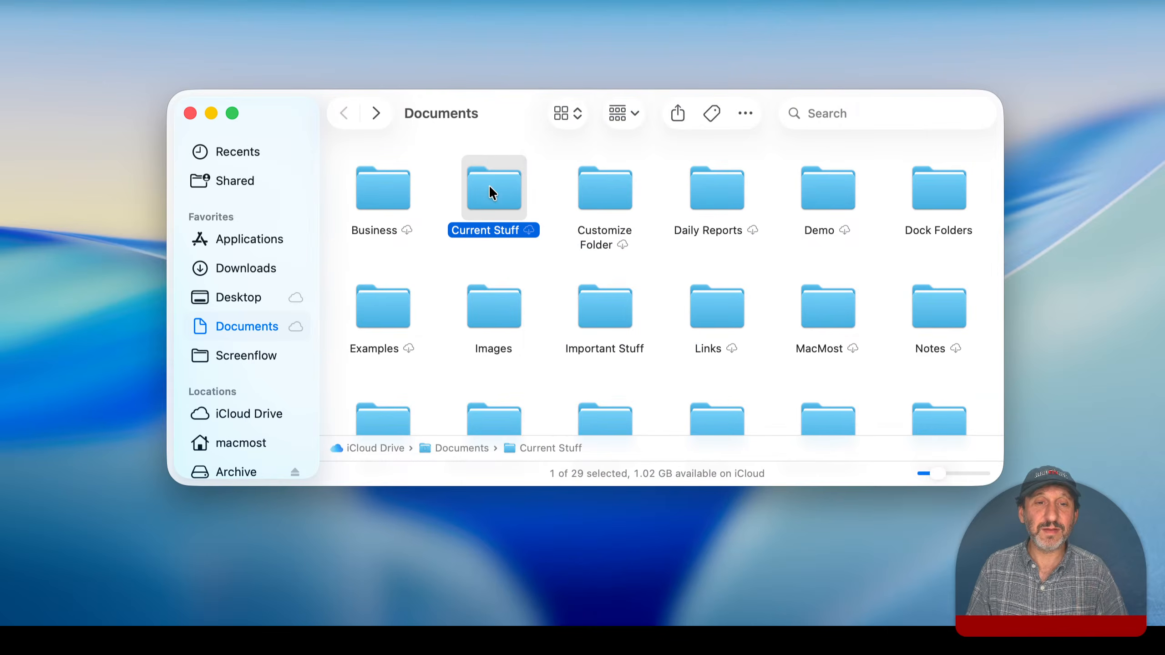
Open the info window of the Current Stuff folder and add the Yellow tag there
{"action": "key", "text": "super+i"}
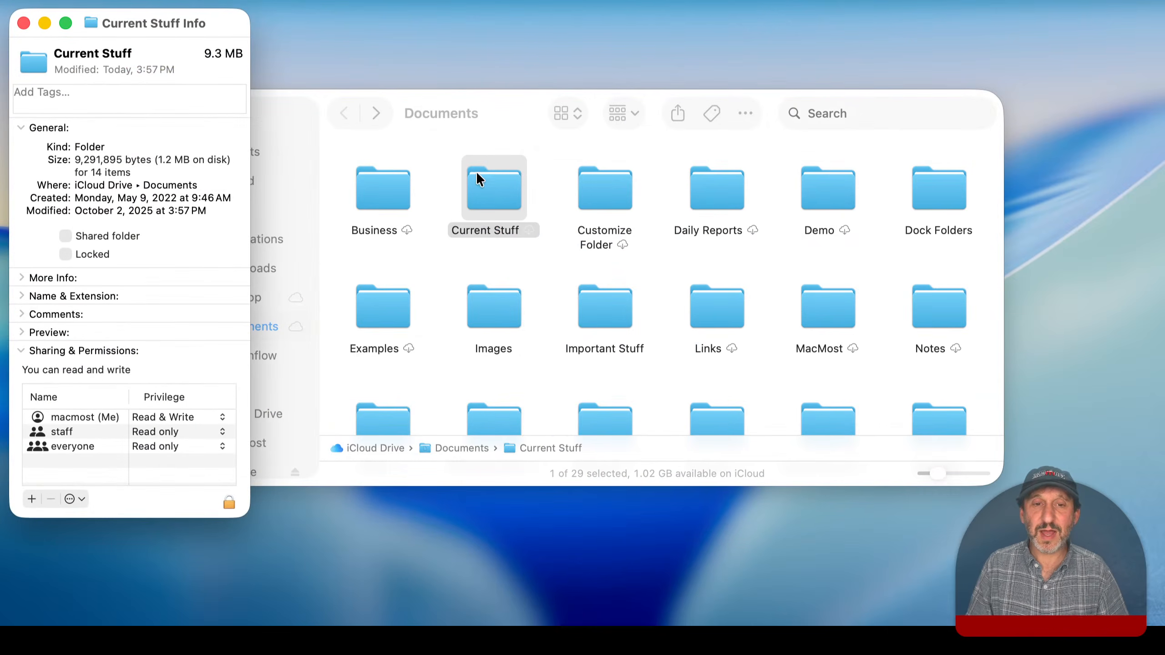
{"action": "left_click", "coordinate": [110, 102]}
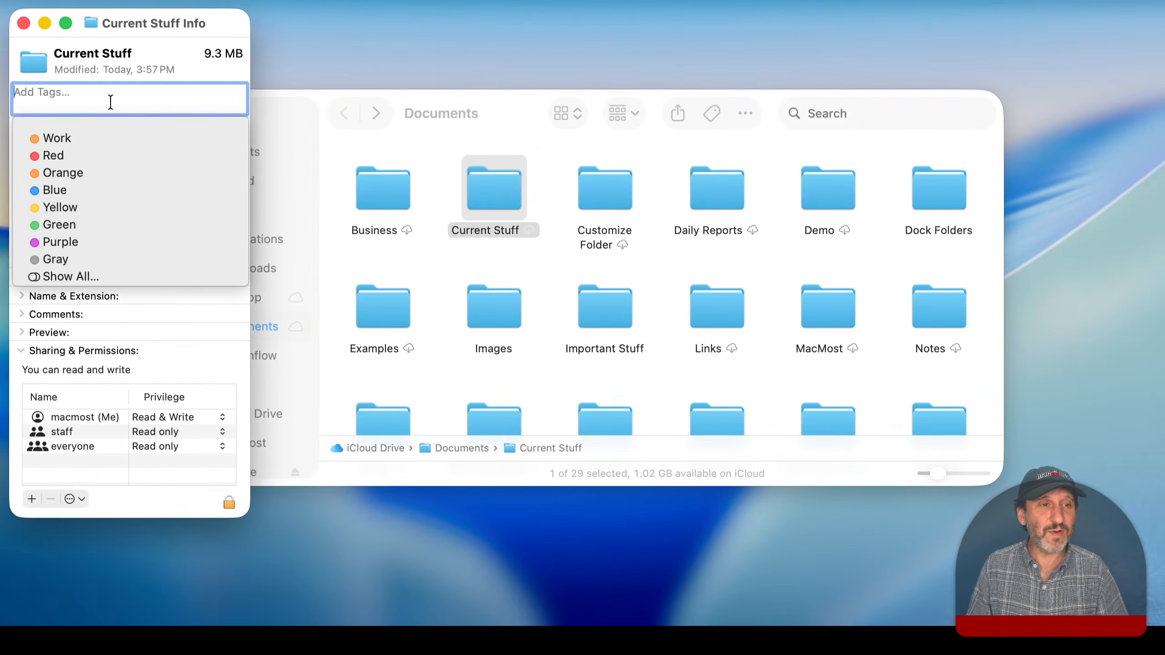
{"action": "left_click", "coordinate": [59, 207]}
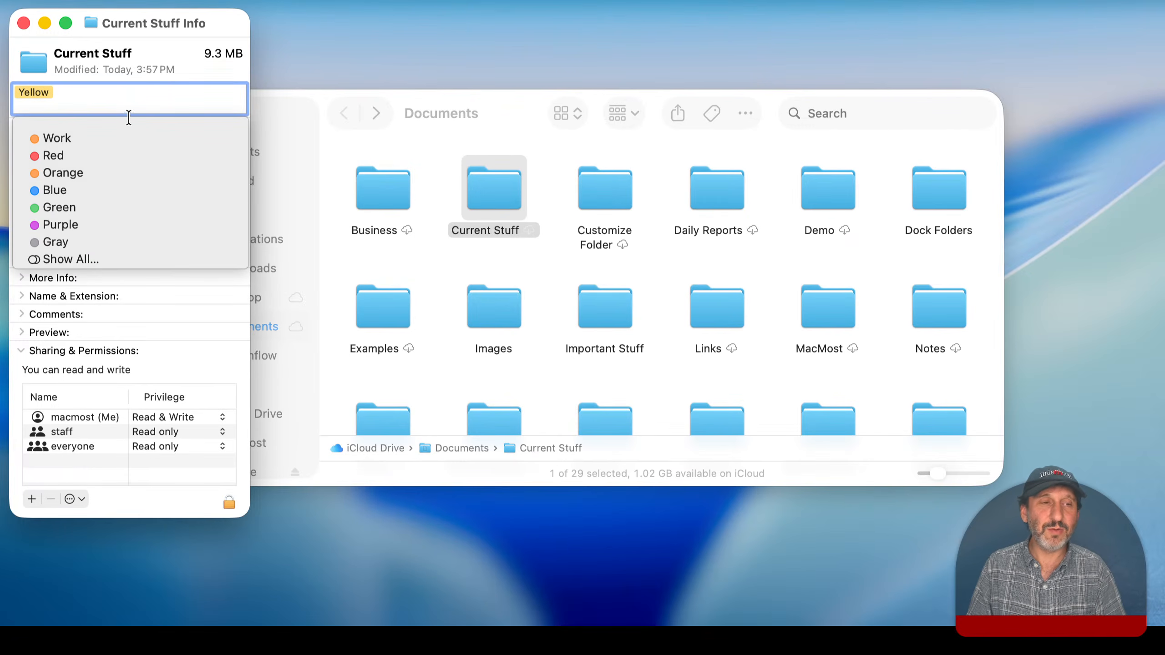
Replace the Yellow tag of Current Stuff with the Important tag from the full tag list
{"action": "key", "text": "BackSpace"}
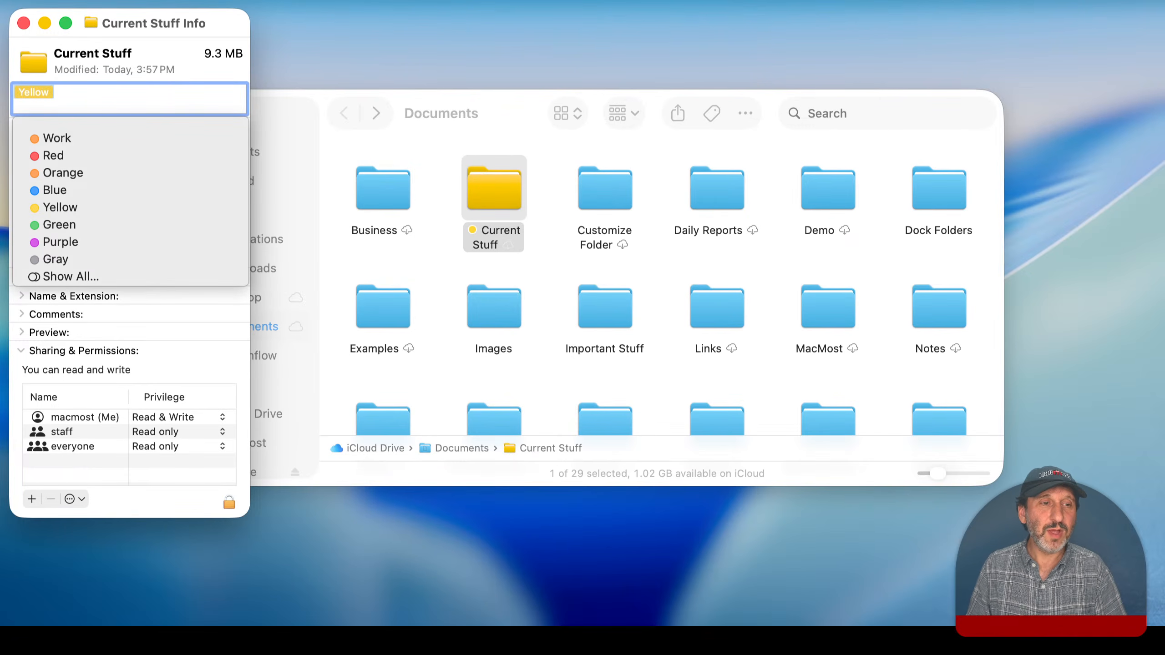
{"action": "left_click", "coordinate": [73, 272]}
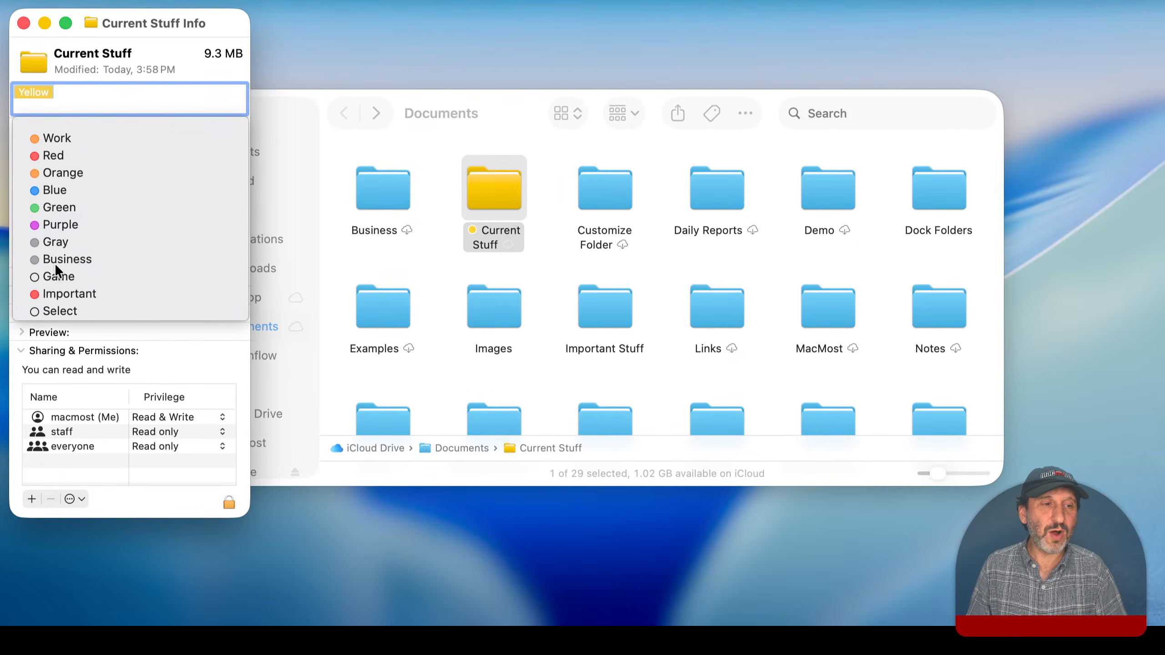
{"action": "left_click", "coordinate": [52, 296]}
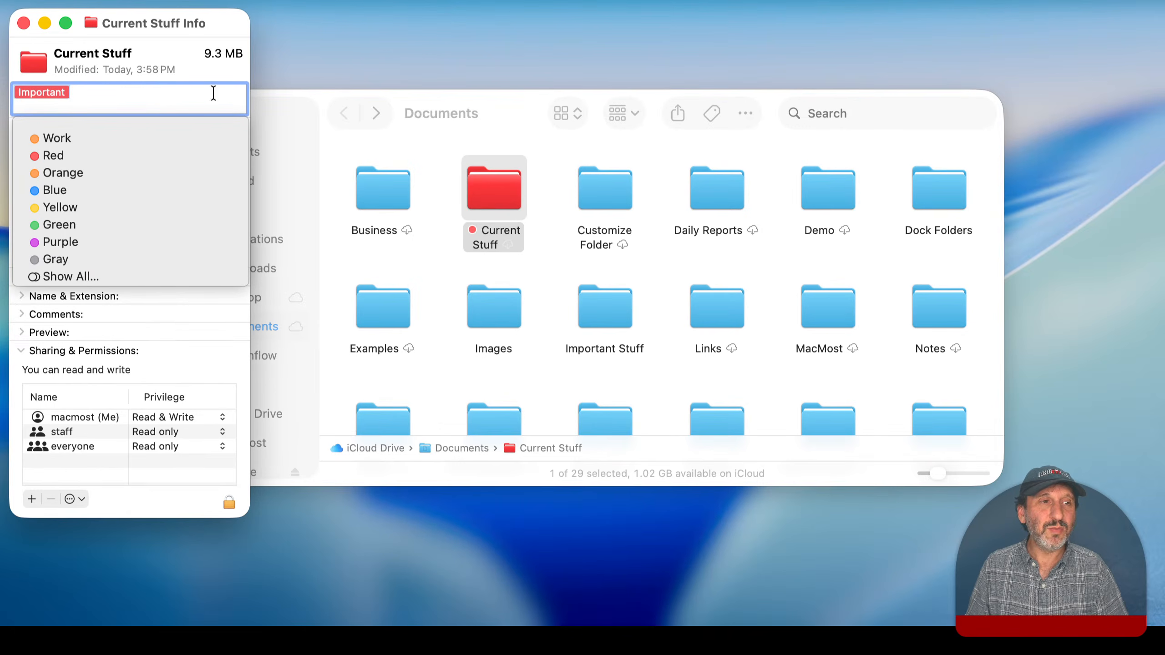
{"action": "left_click", "coordinate": [443, 236]}
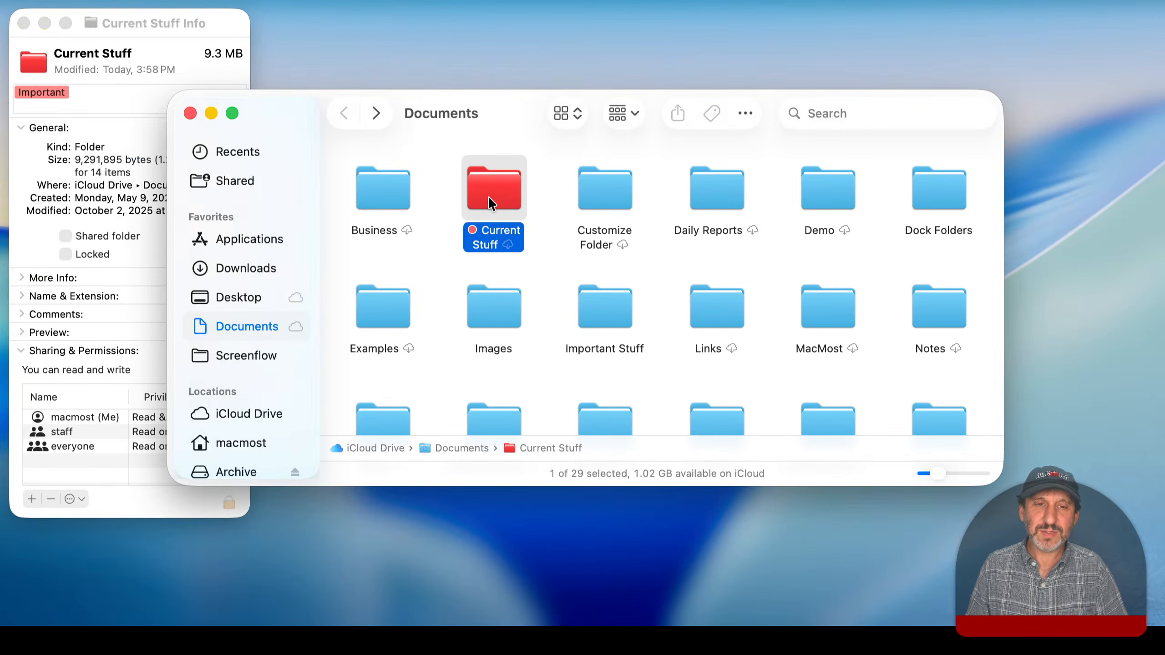
Remove the Important tag from Current Stuff and add the same tag again in its info window
{"action": "left_click", "coordinate": [83, 96]}
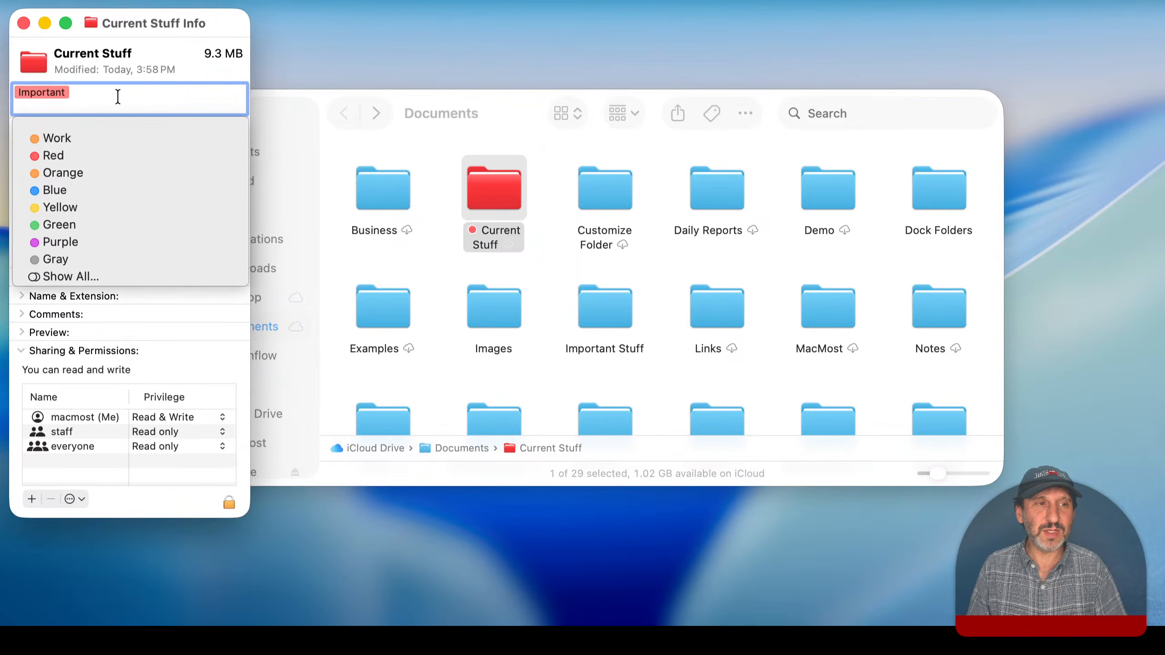
{"action": "key", "text": "BackSpace"}
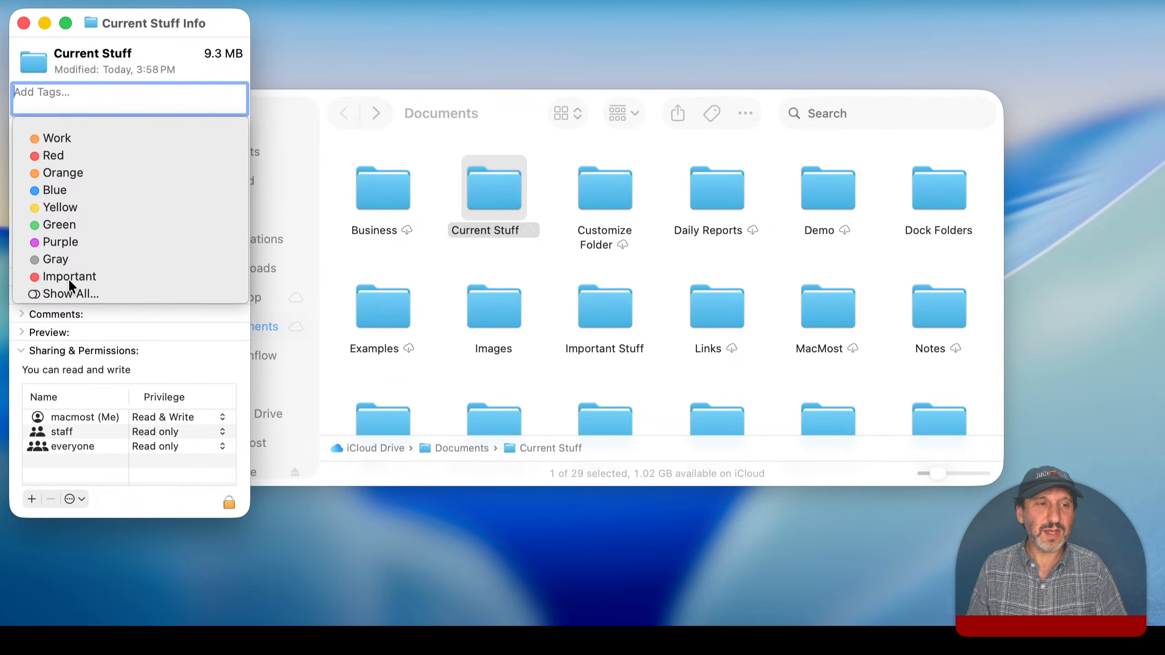
{"action": "left_click", "coordinate": [66, 278]}
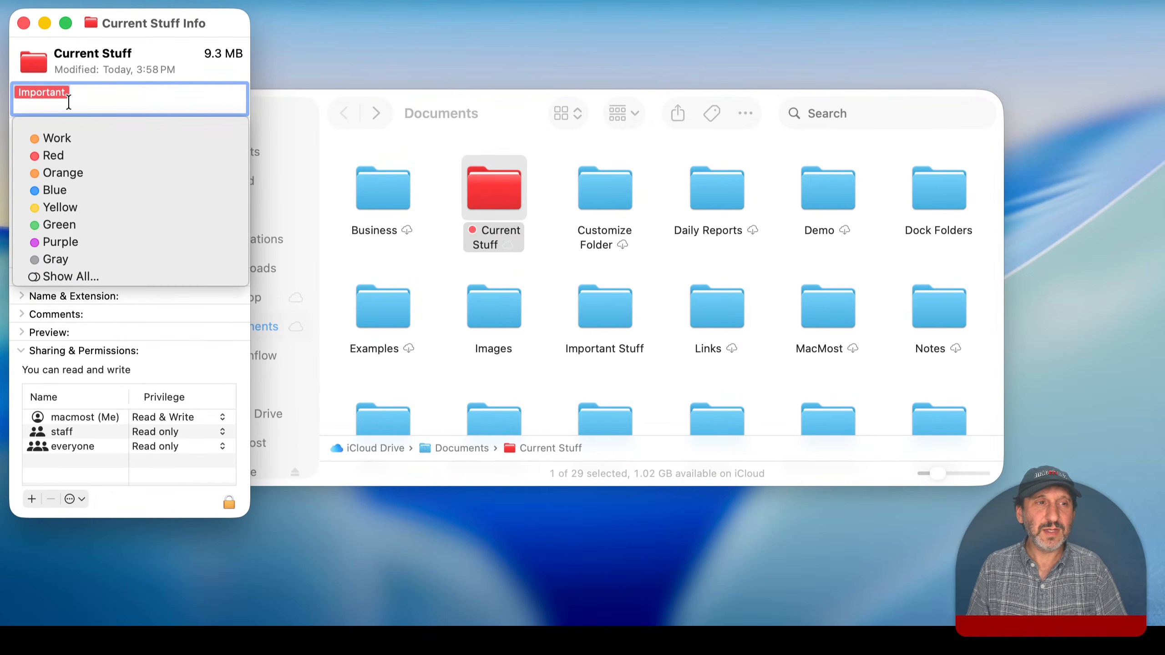
{"action": "left_click", "coordinate": [454, 269]}
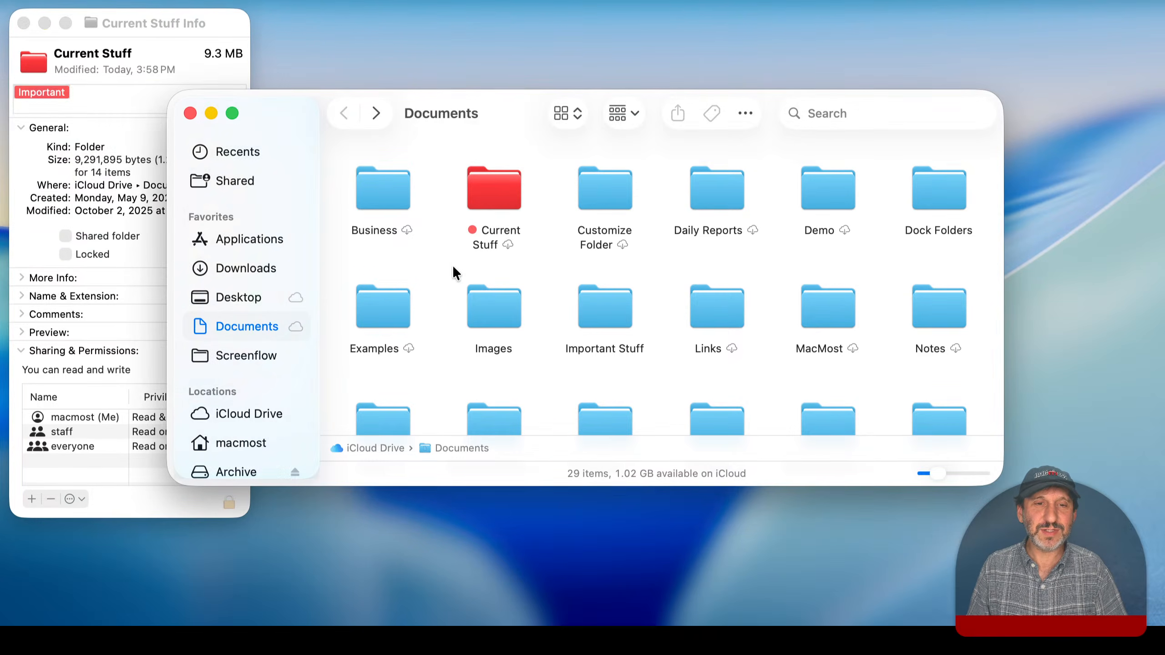
Replace the Important tag of Current Stuff with the Business tag from the full tag list
{"action": "left_click", "coordinate": [98, 104]}
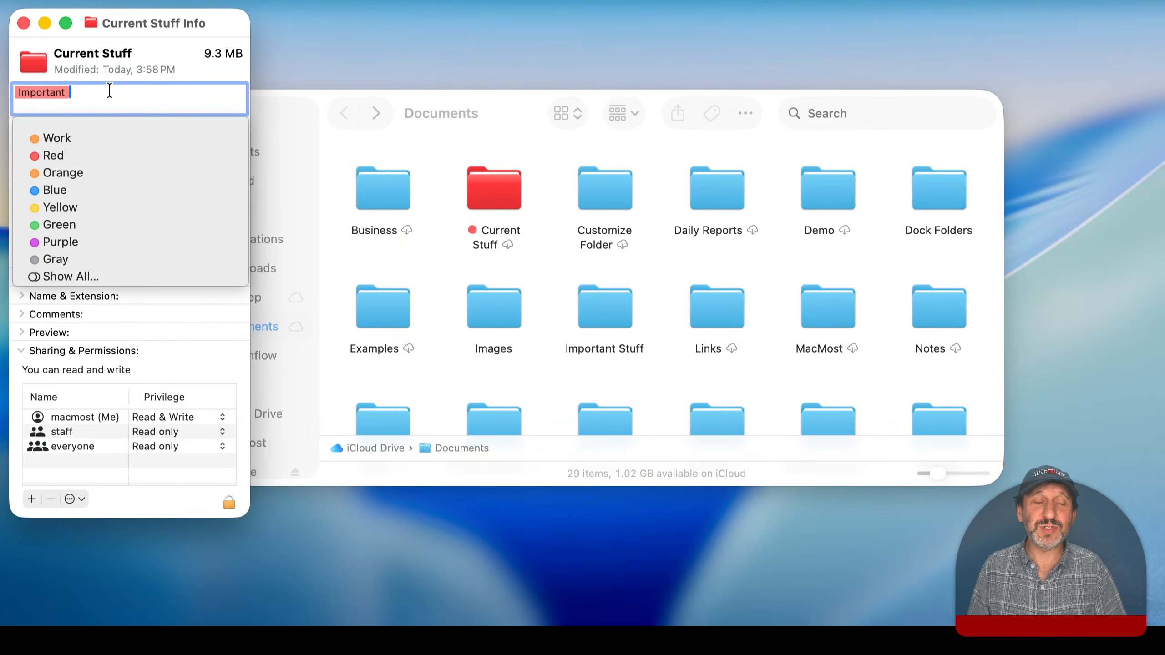
{"action": "key", "text": "BackSpace"}
{"action": "key", "text": "BackSpace"}
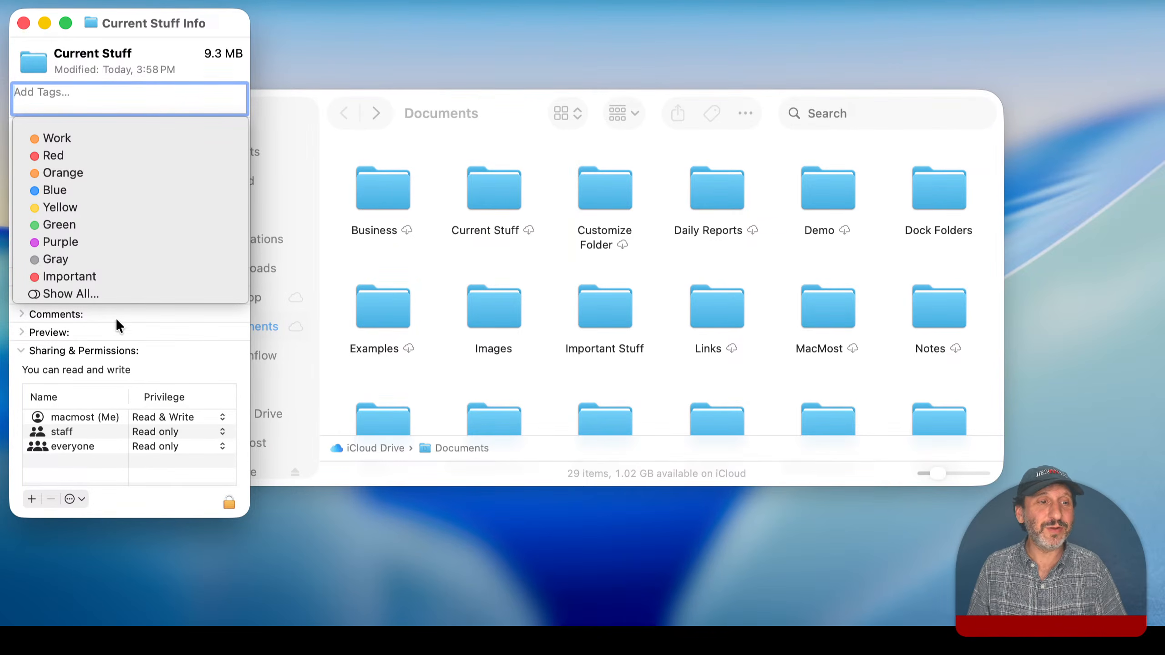
{"action": "left_click", "coordinate": [74, 295]}
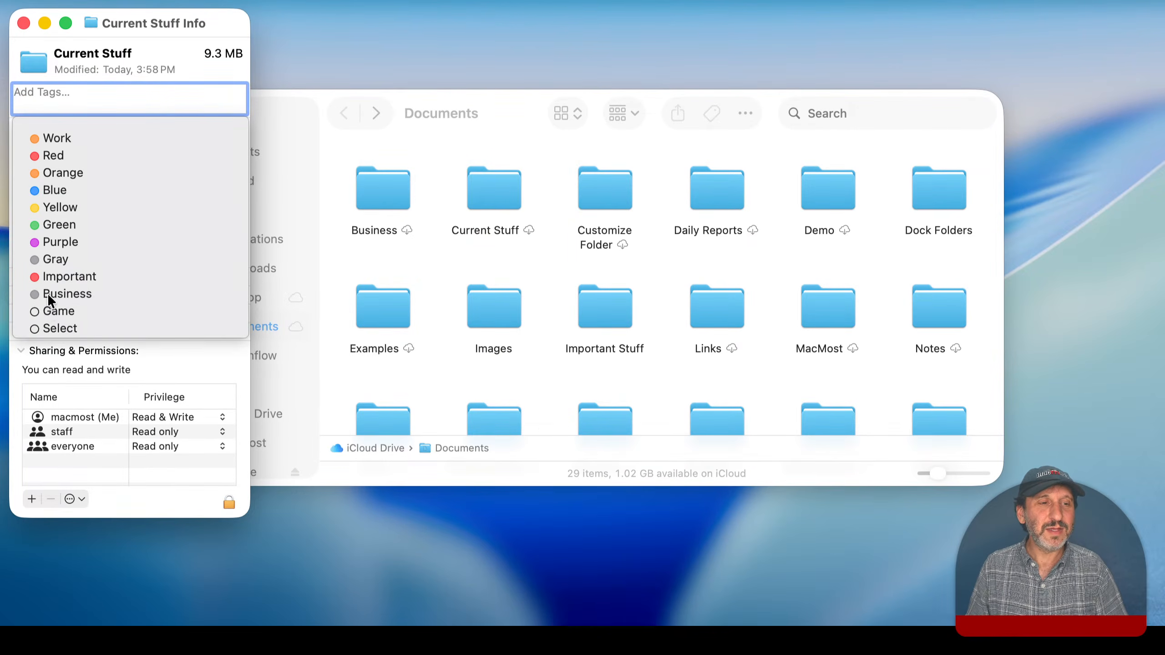
{"action": "left_click", "coordinate": [77, 294]}
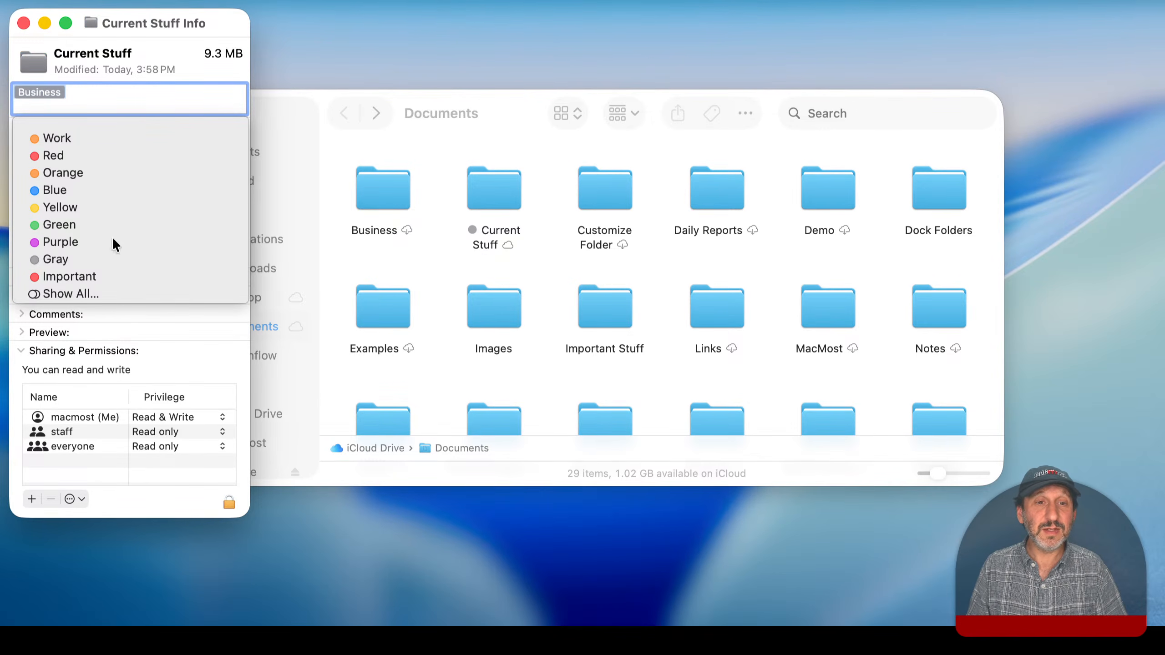
Replace the Business tag of Current Stuff with the Important tag and close the info window
{"action": "key", "text": "BackSpace"}
{"action": "key", "text": "BackSpace"}
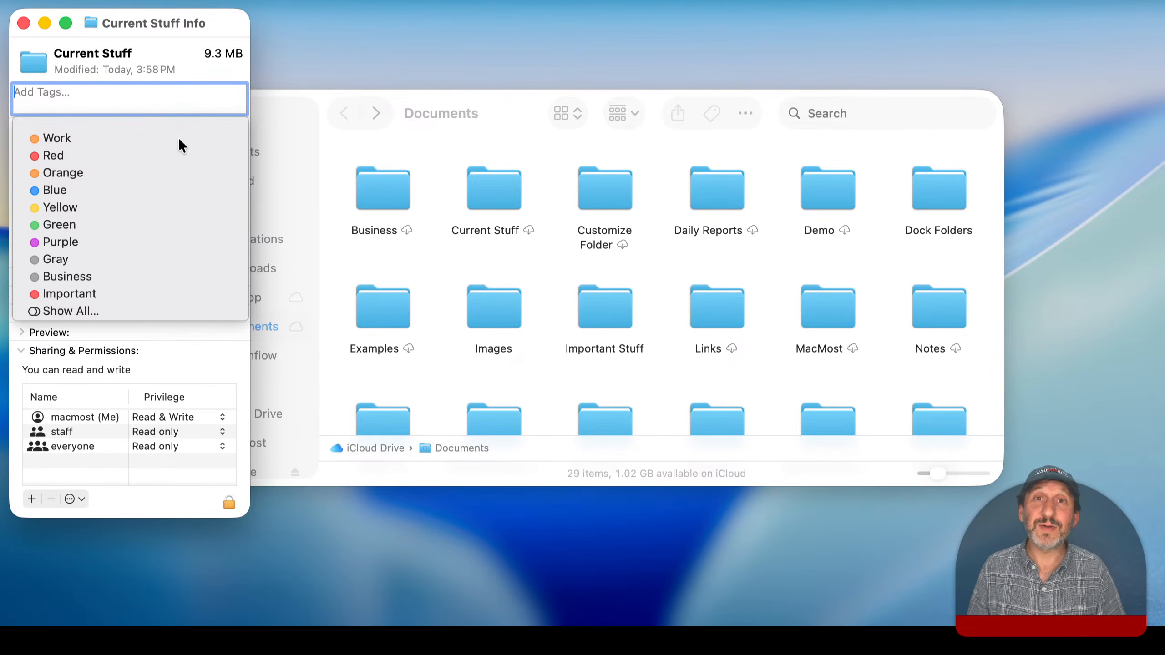
{"action": "left_click", "coordinate": [51, 293]}
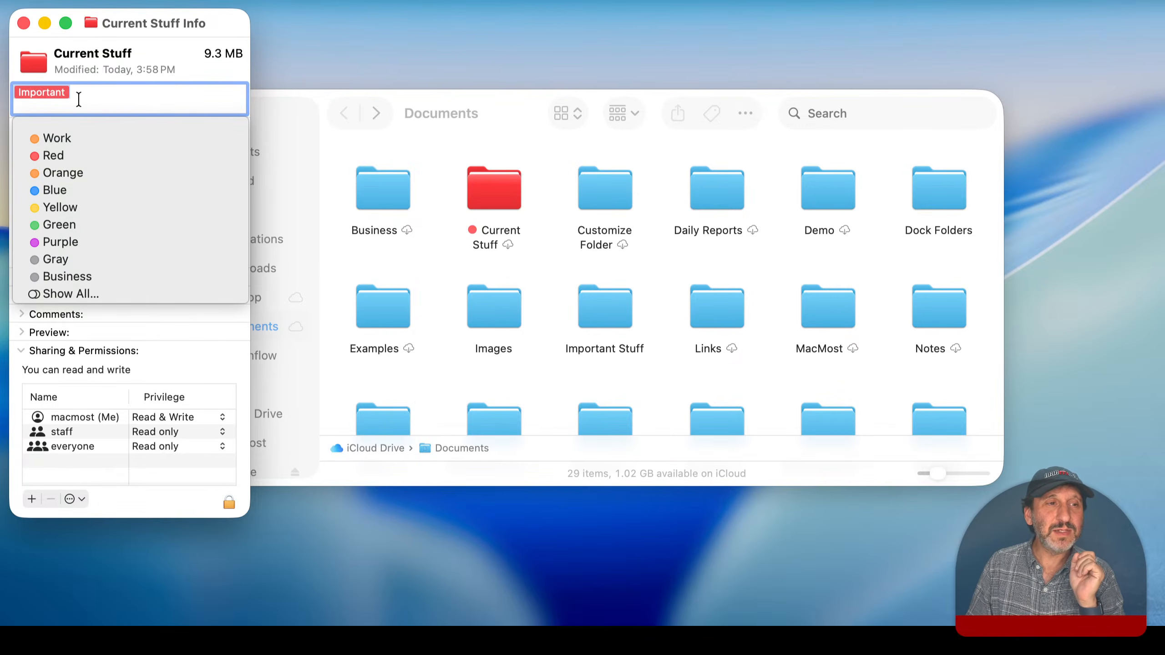
{"action": "left_click", "coordinate": [22, 22]}
Open the Finder settings and show the Tags settings
{"action": "left_click", "coordinate": [41, 2]}
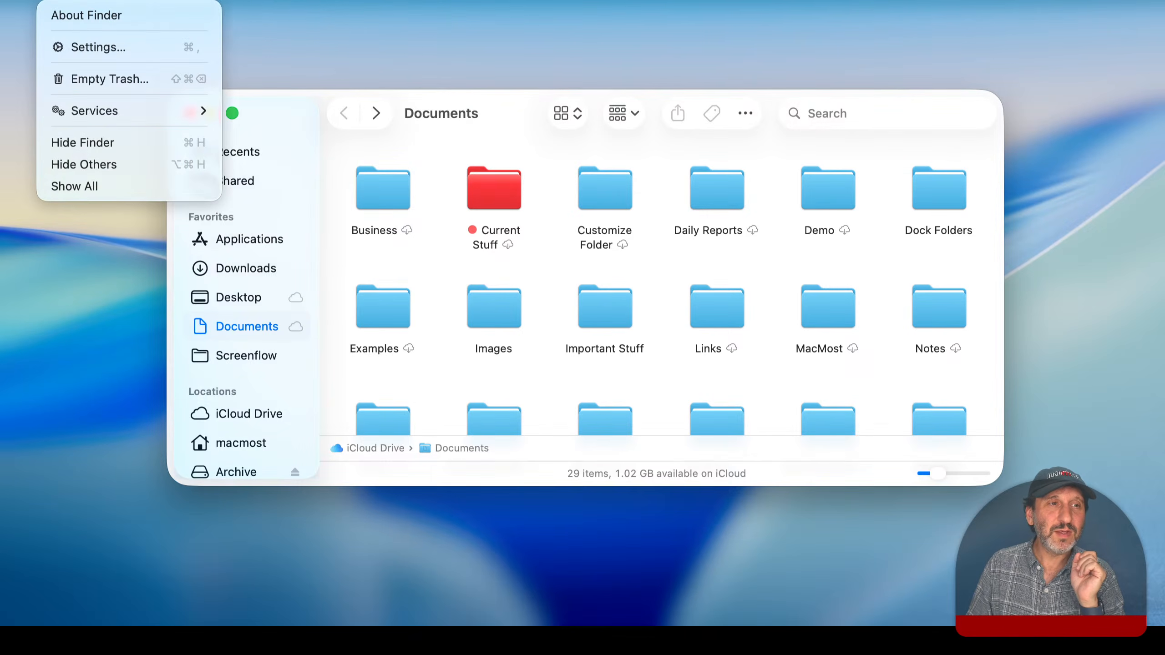
{"action": "mouse_move", "coordinate": [115, 2]}
{"action": "mouse_move", "coordinate": [41, 2]}
{"action": "left_click", "coordinate": [82, 51]}
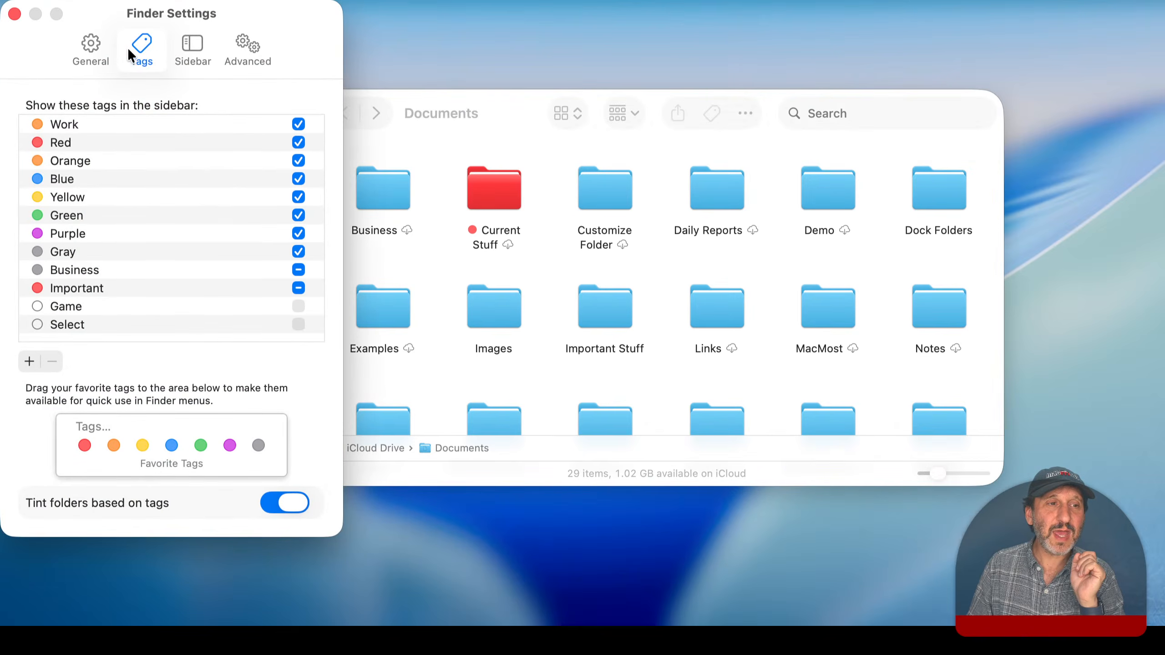
Change the colour of the Important tag to Orange in the Tags settings and close the settings window
{"action": "left_click", "coordinate": [41, 288]}
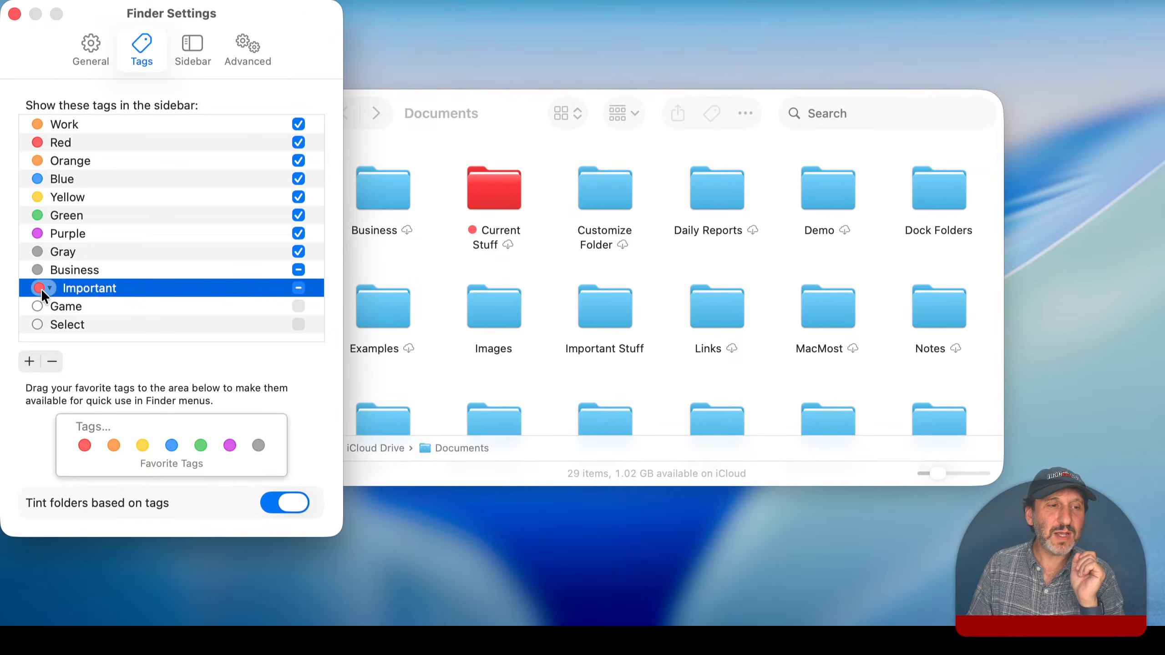
{"action": "left_click", "coordinate": [50, 288]}
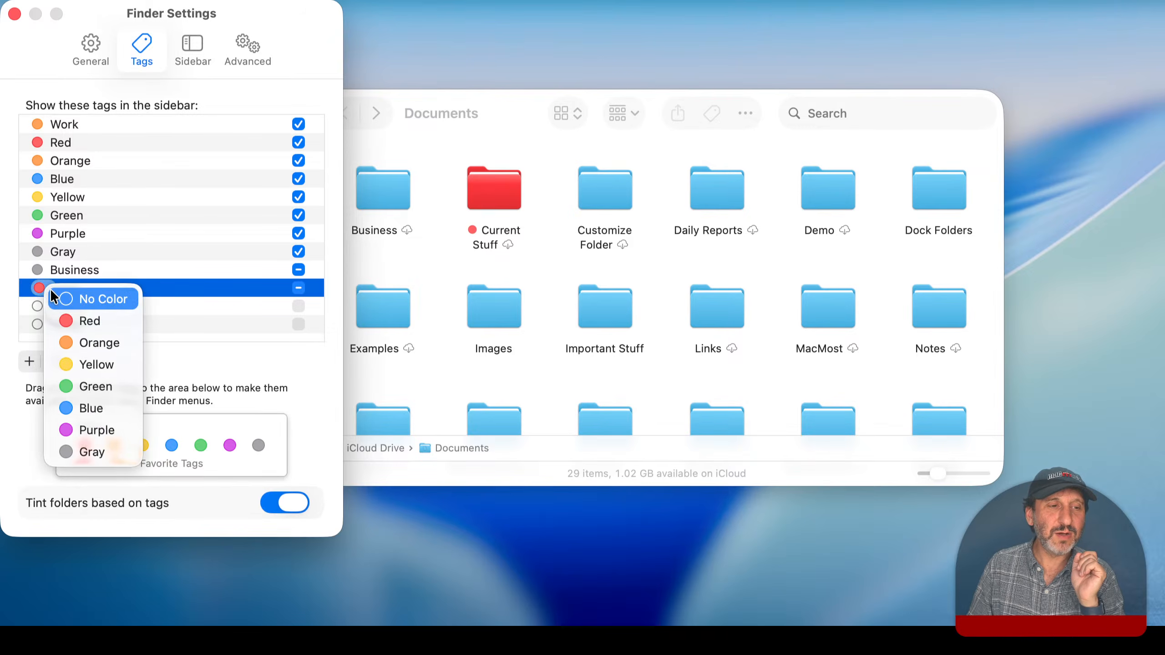
{"action": "left_click", "coordinate": [85, 340]}
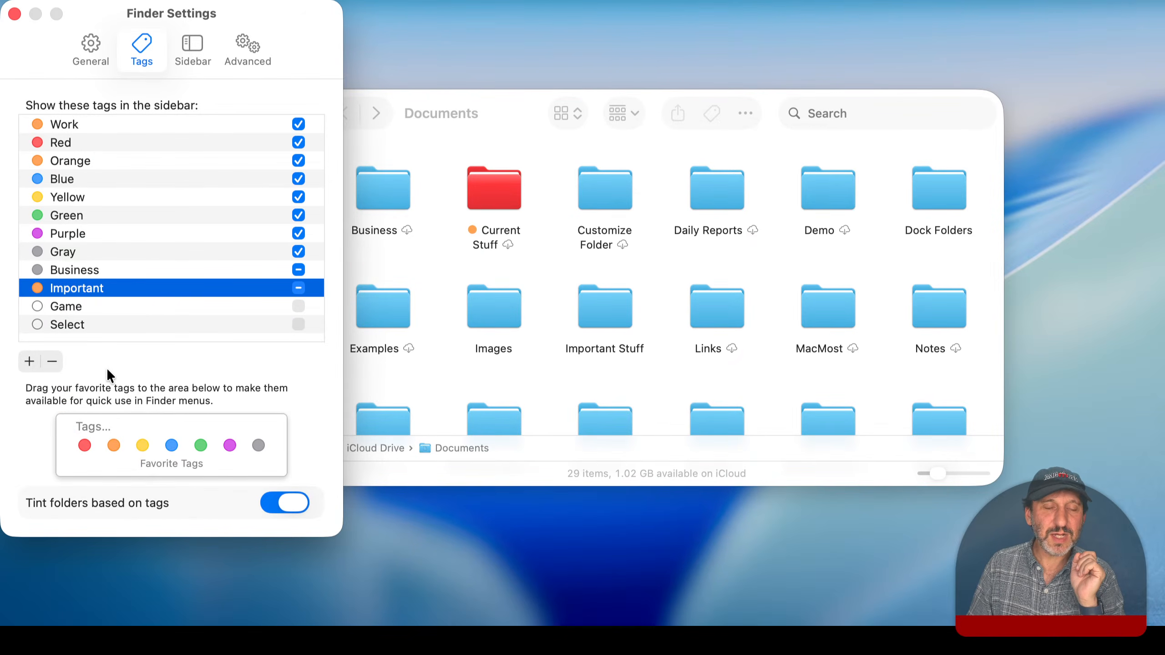
{"action": "left_click", "coordinate": [560, 256]}
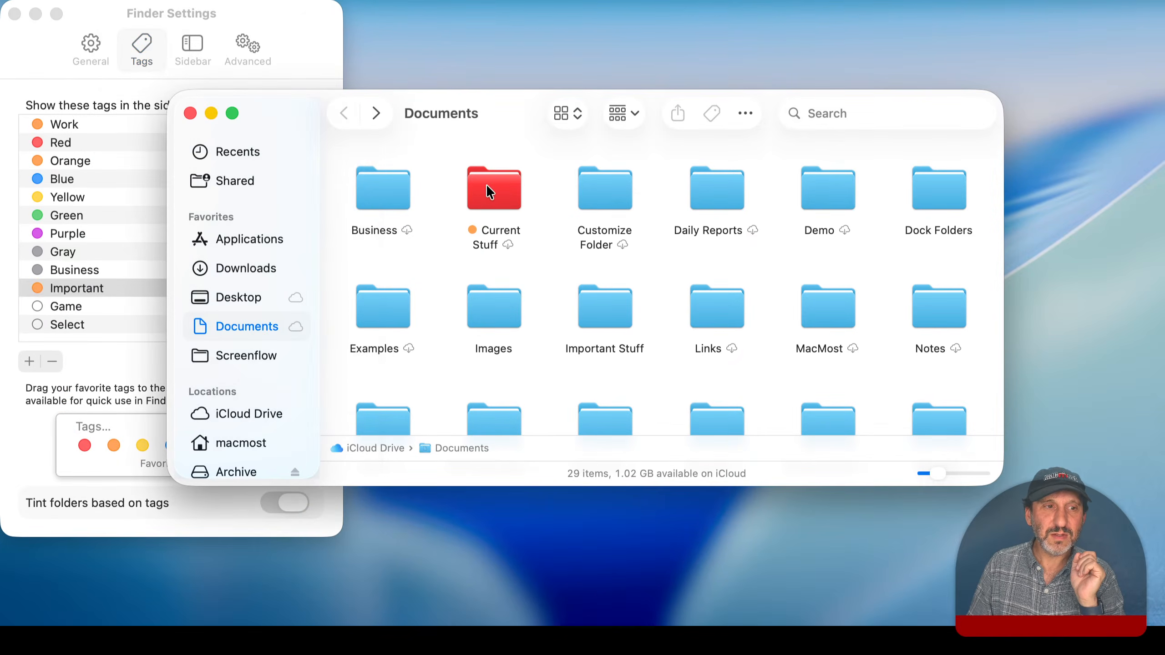
{"action": "left_click", "coordinate": [108, 79]}
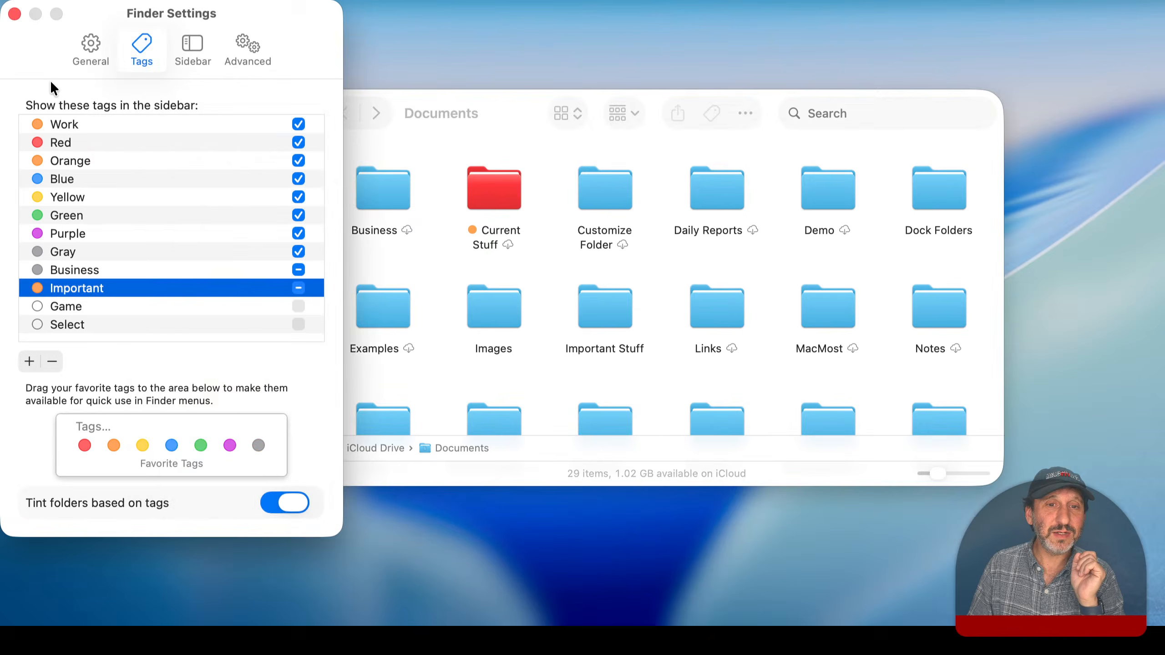
{"action": "left_click", "coordinate": [14, 13]}
Remove the Important tag from Current Stuff in its info window and add the same tag again
{"action": "left_click", "coordinate": [472, 180]}
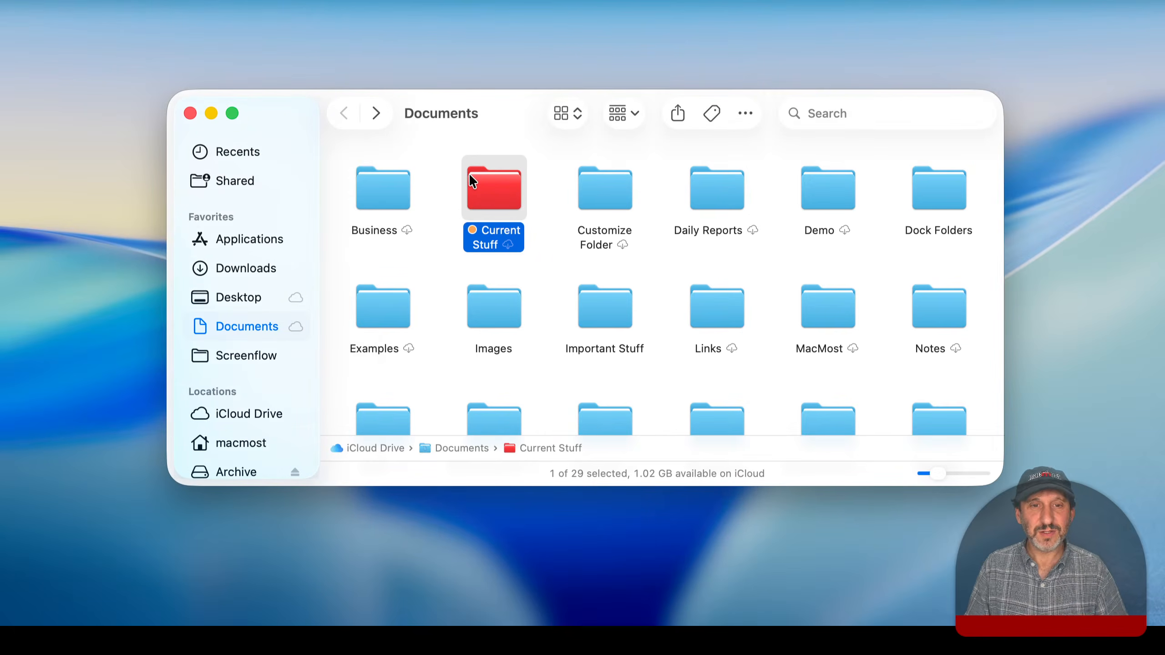
{"action": "key", "text": "super+i"}
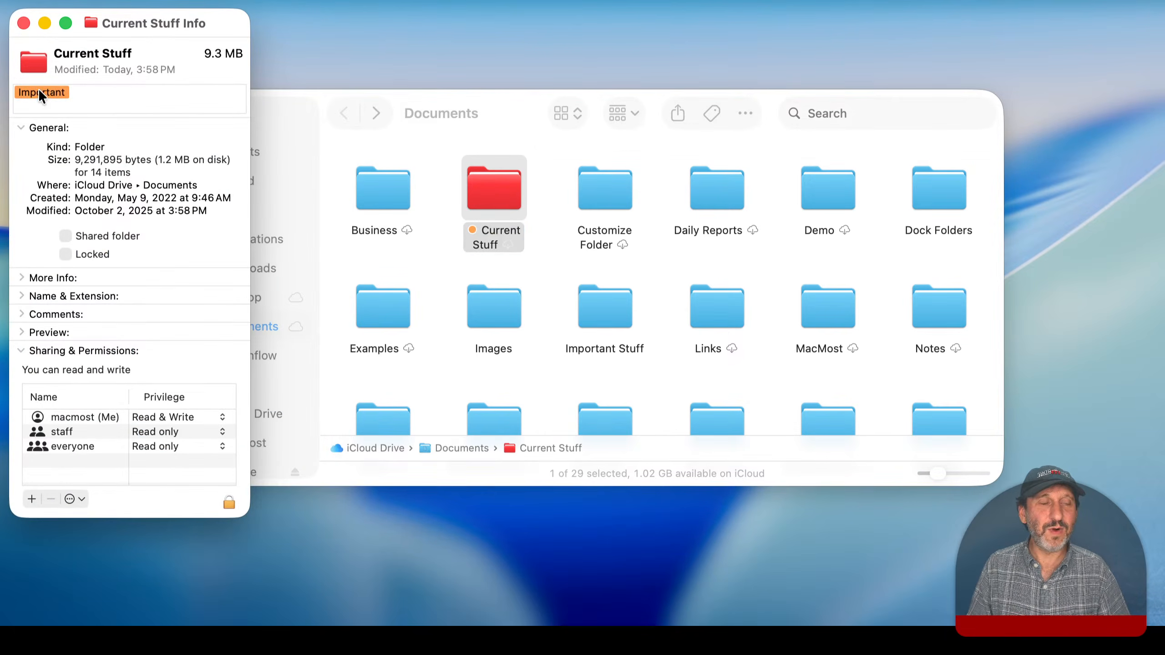
{"action": "left_click", "coordinate": [84, 93]}
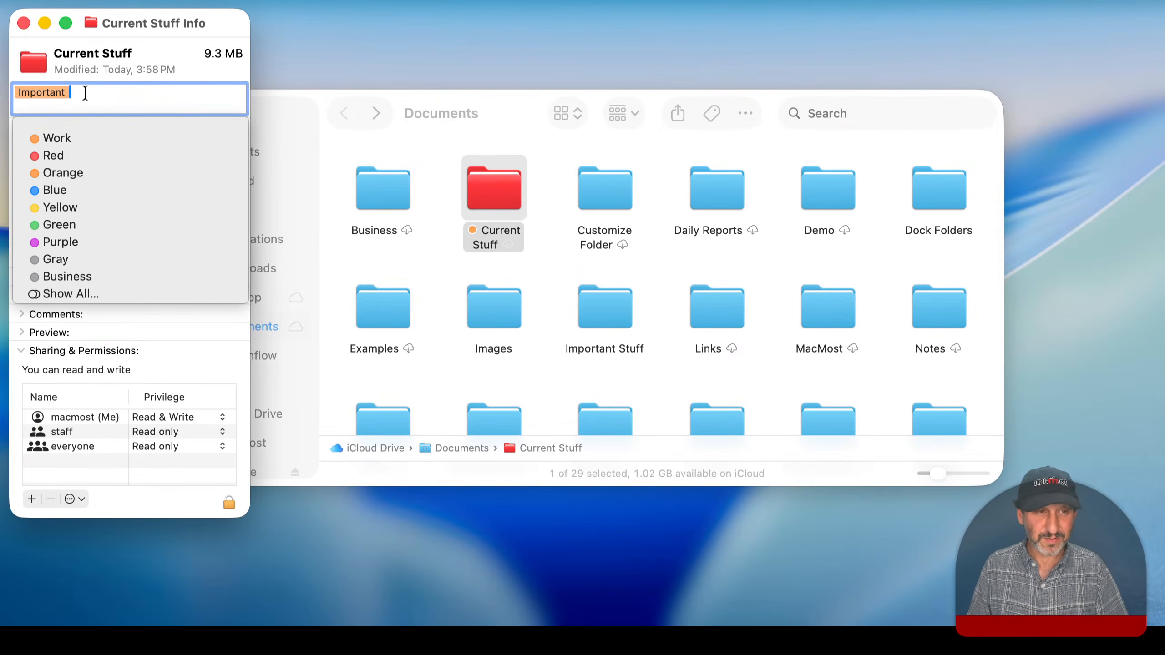
{"action": "key", "text": "BackSpace"}
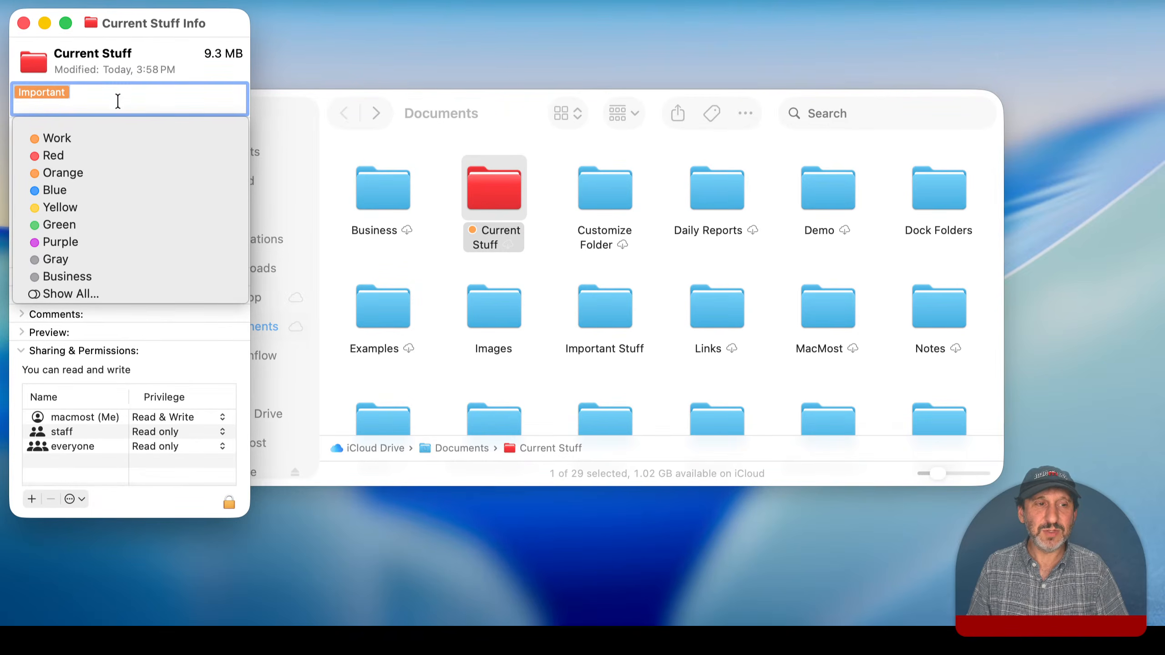
{"action": "key", "text": "BackSpace"}
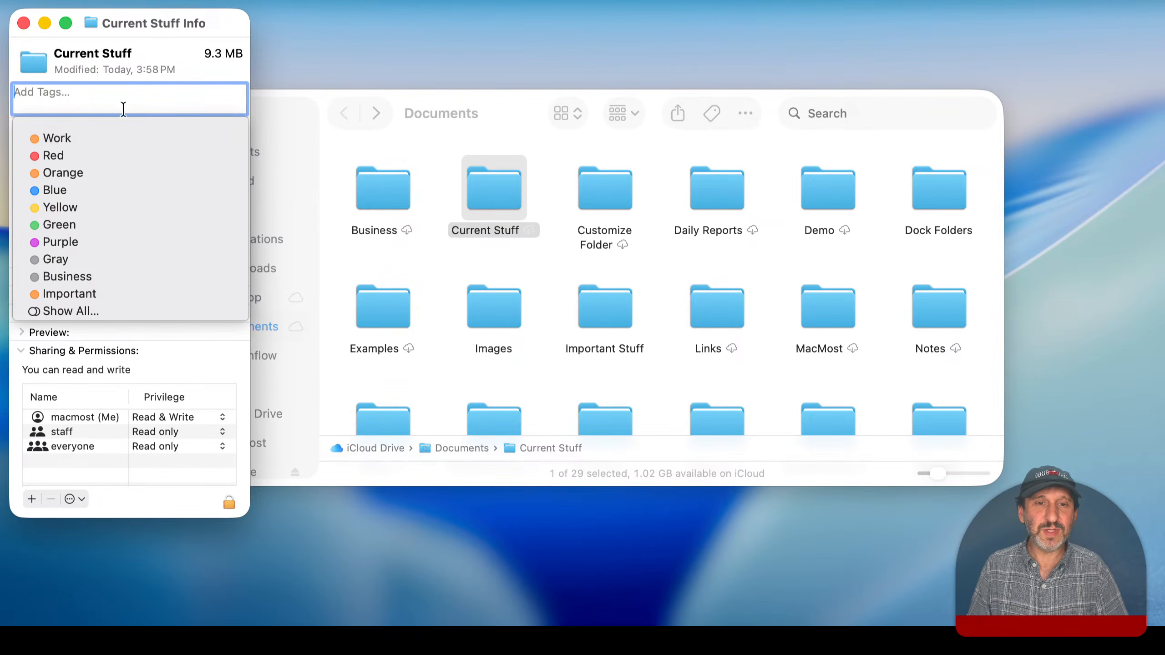
{"action": "left_click", "coordinate": [70, 295]}
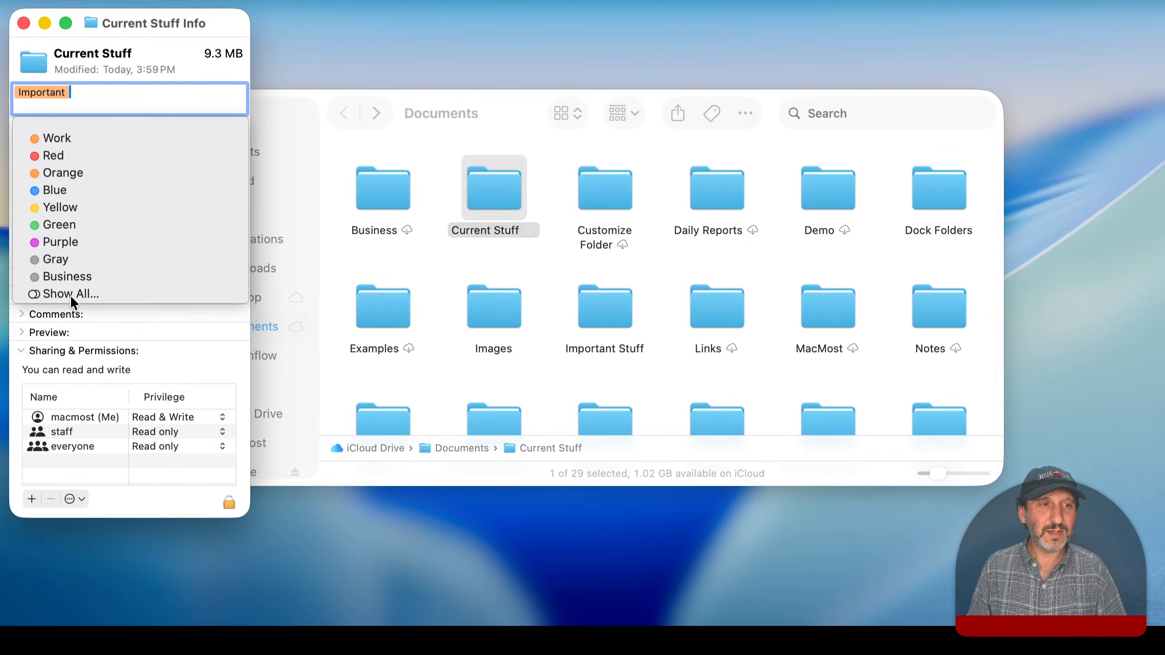
{"action": "key", "text": "BackSpace"}
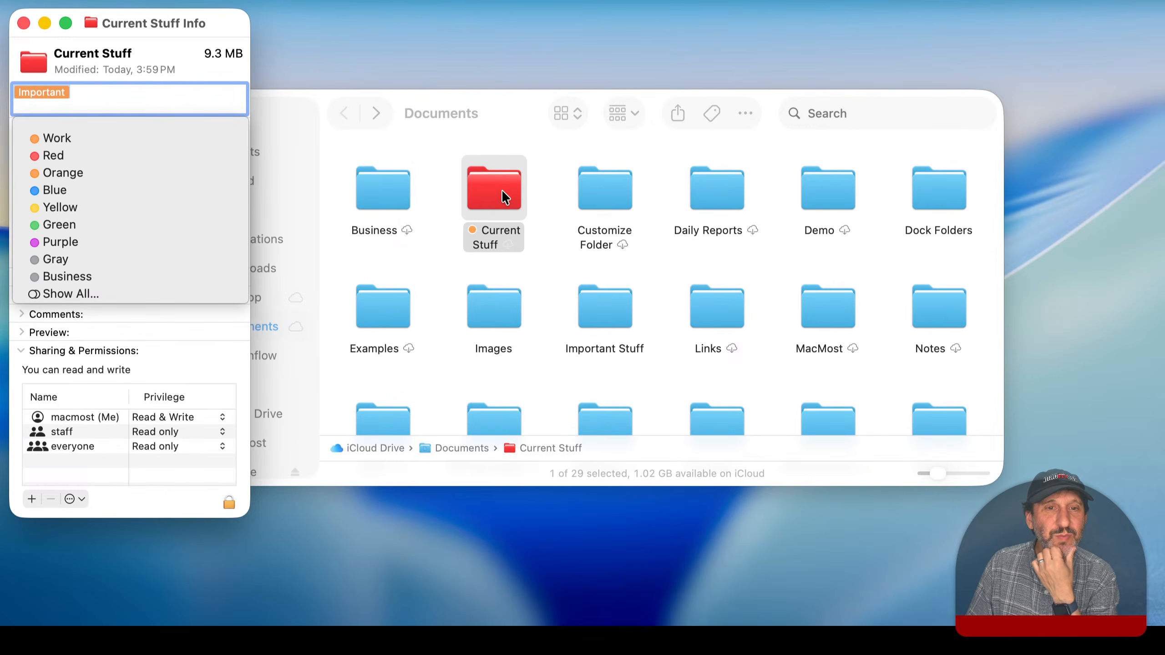
Remove all tags from Current Stuff through its Customize Folder options
{"action": "right_click", "coordinate": [491, 185]}
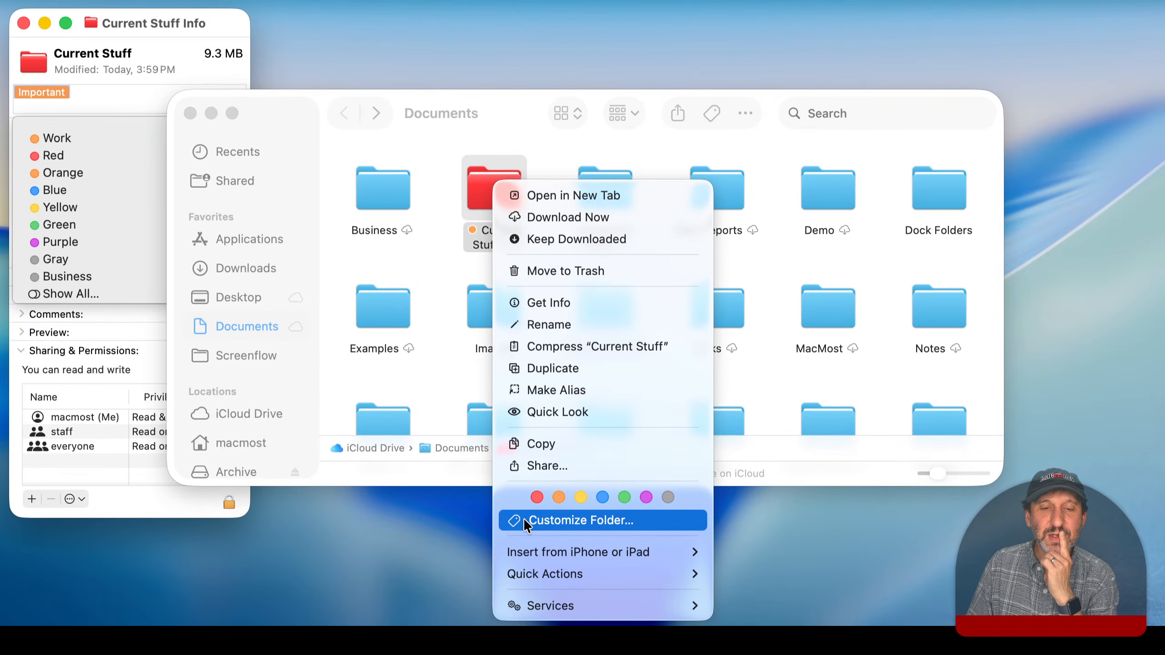
{"action": "left_click", "coordinate": [523, 523]}
{"action": "left_click", "coordinate": [554, 122]}
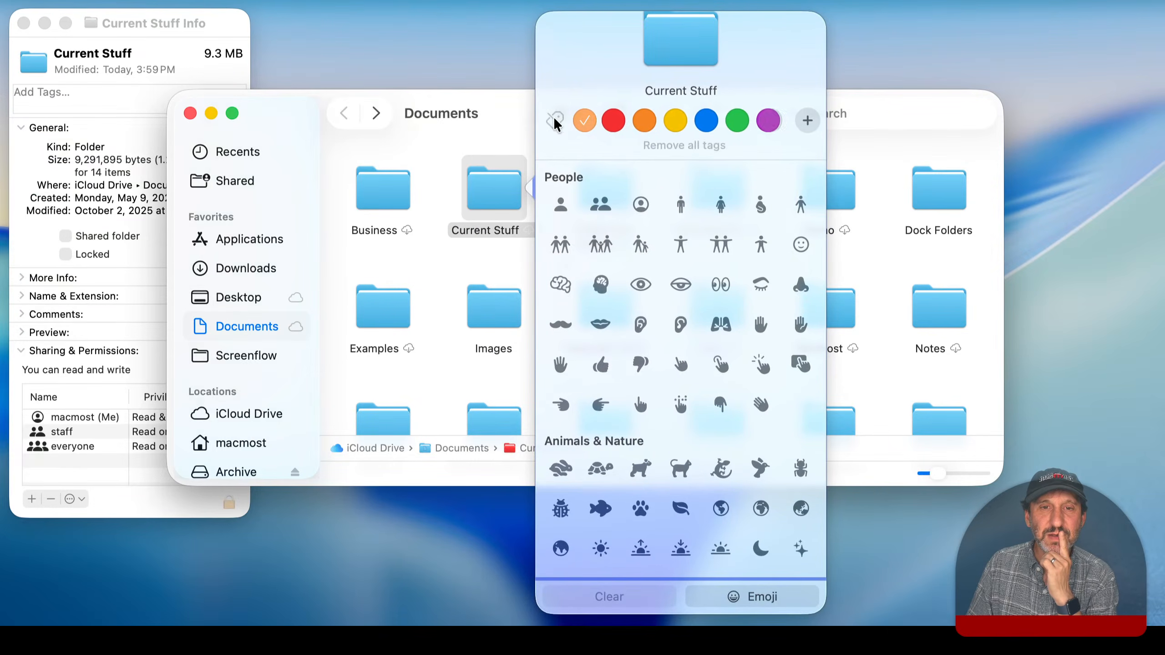
{"action": "left_click", "coordinate": [418, 155]}
Add the Important and Orange tags to Current Stuff, remove Orange again and close the info window
{"action": "left_click", "coordinate": [94, 92]}
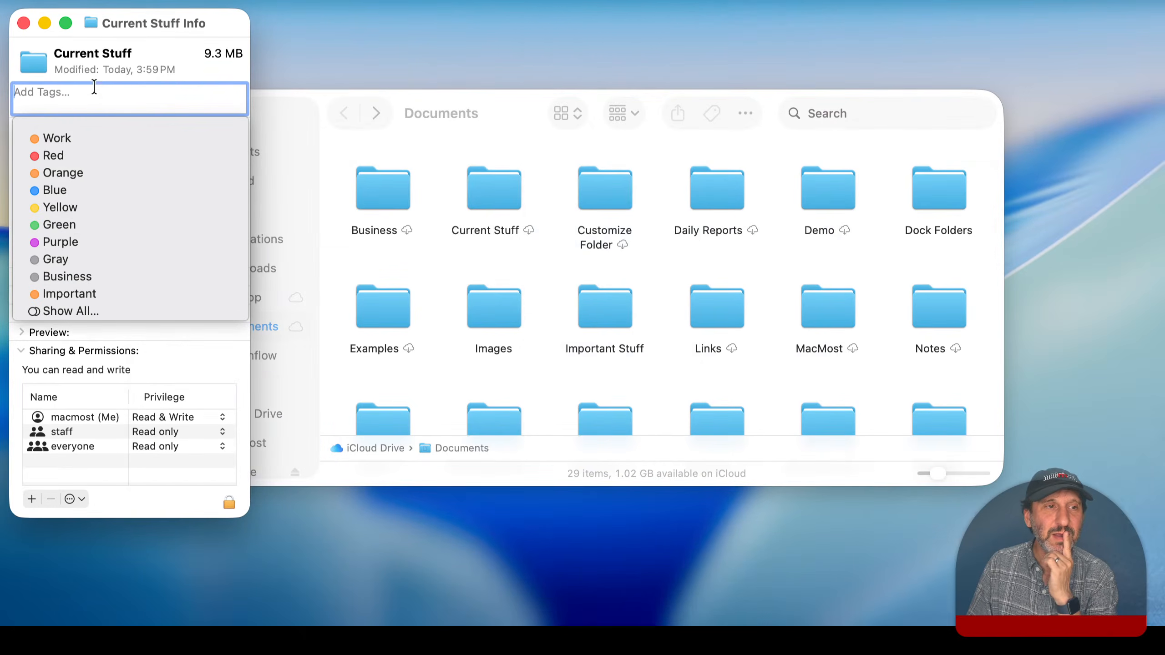
{"action": "left_click", "coordinate": [70, 292]}
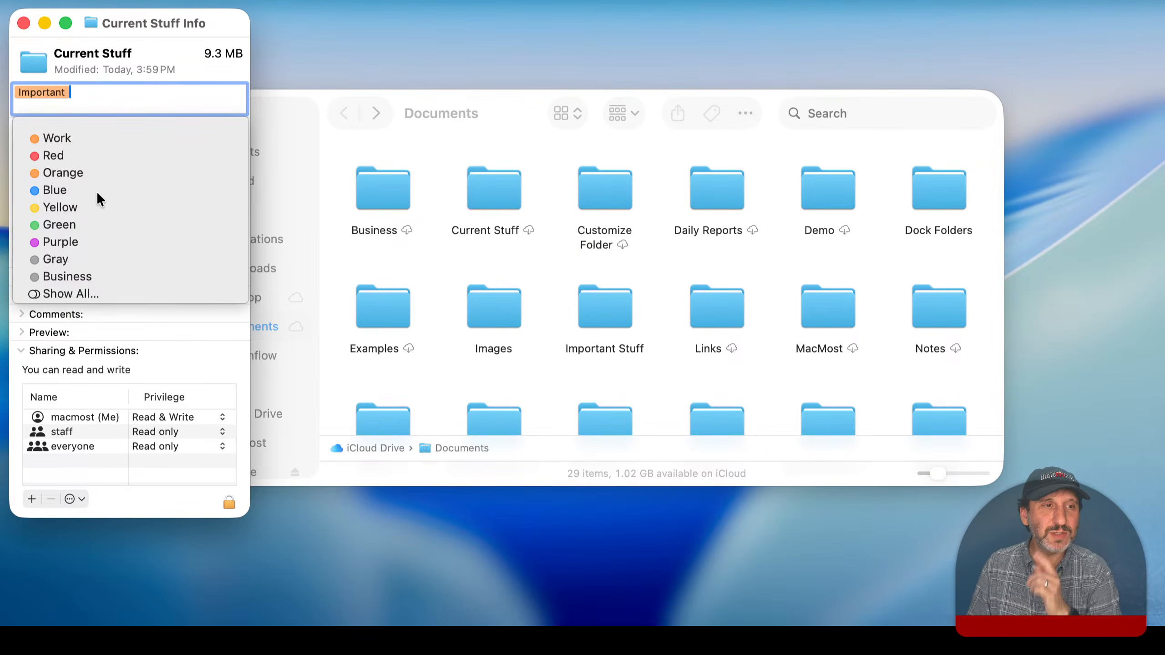
{"action": "left_click", "coordinate": [106, 169]}
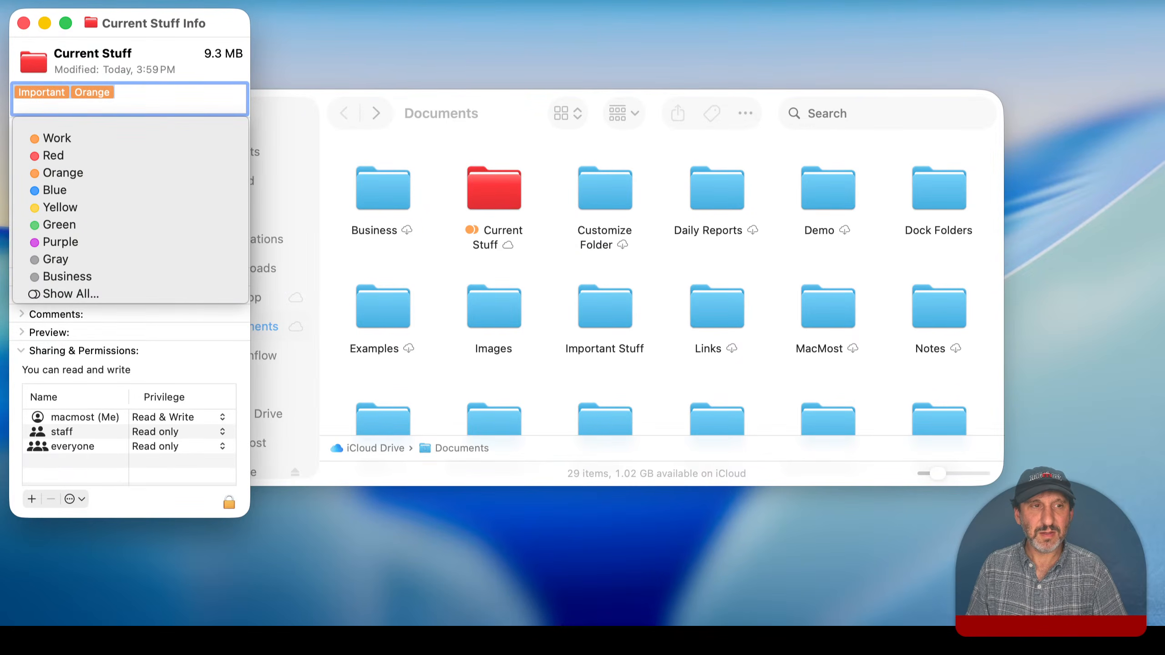
{"action": "key", "text": "BackSpace"}
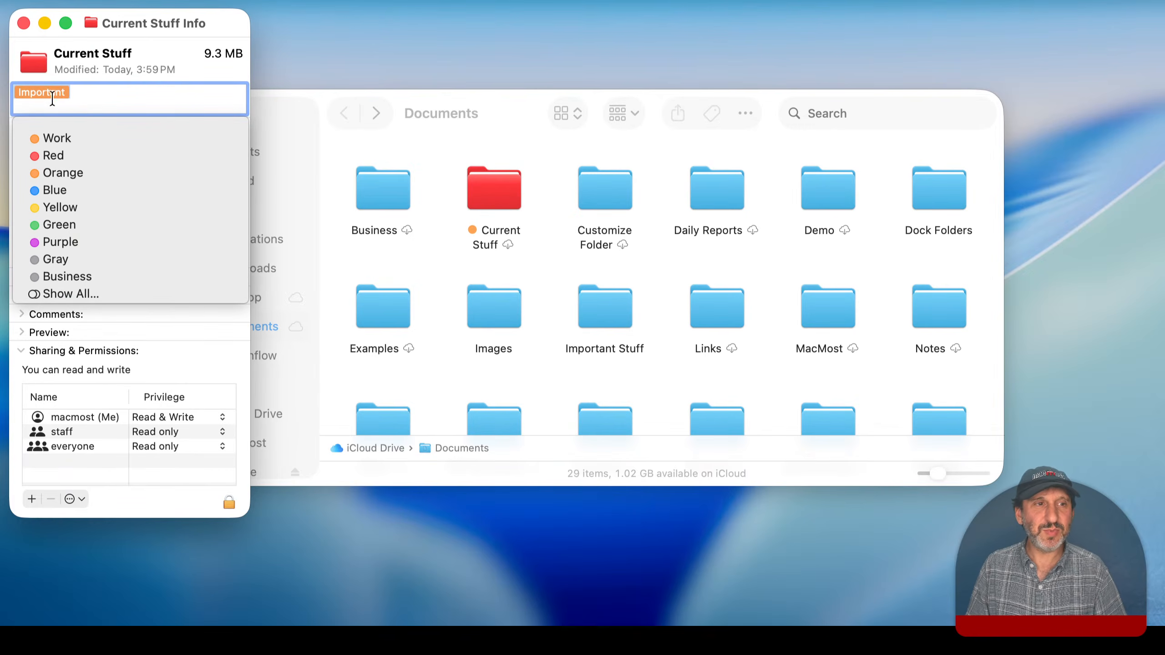
{"action": "left_click", "coordinate": [23, 23]}
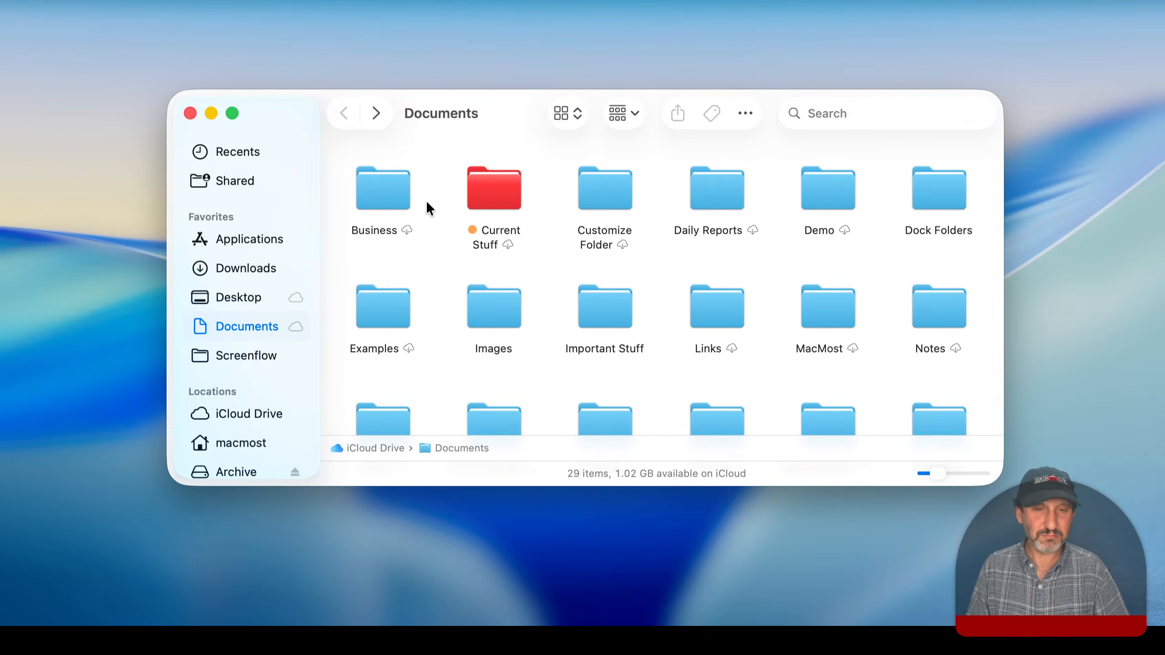
{"action": "key", "text": "super+2"}
{"action": "key", "text": "super+1"}
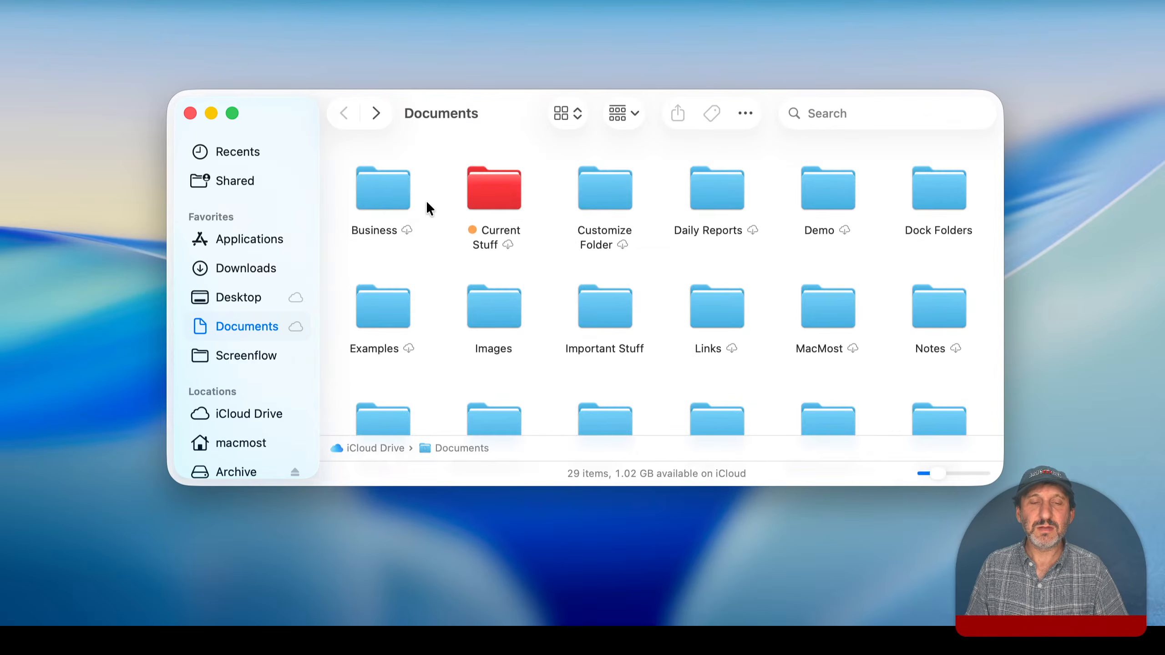
Remove the Important tag from Current Stuff in its info window and close the window
{"action": "left_click", "coordinate": [499, 186]}
{"action": "key", "text": "super+i"}
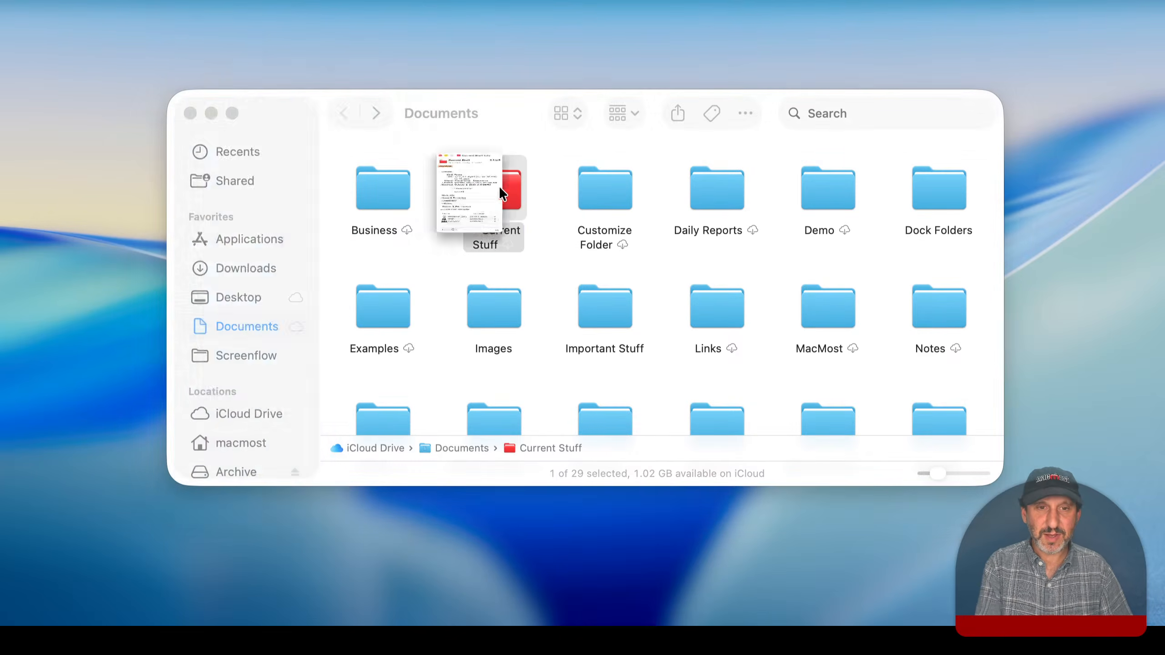
{"action": "left_click", "coordinate": [79, 95]}
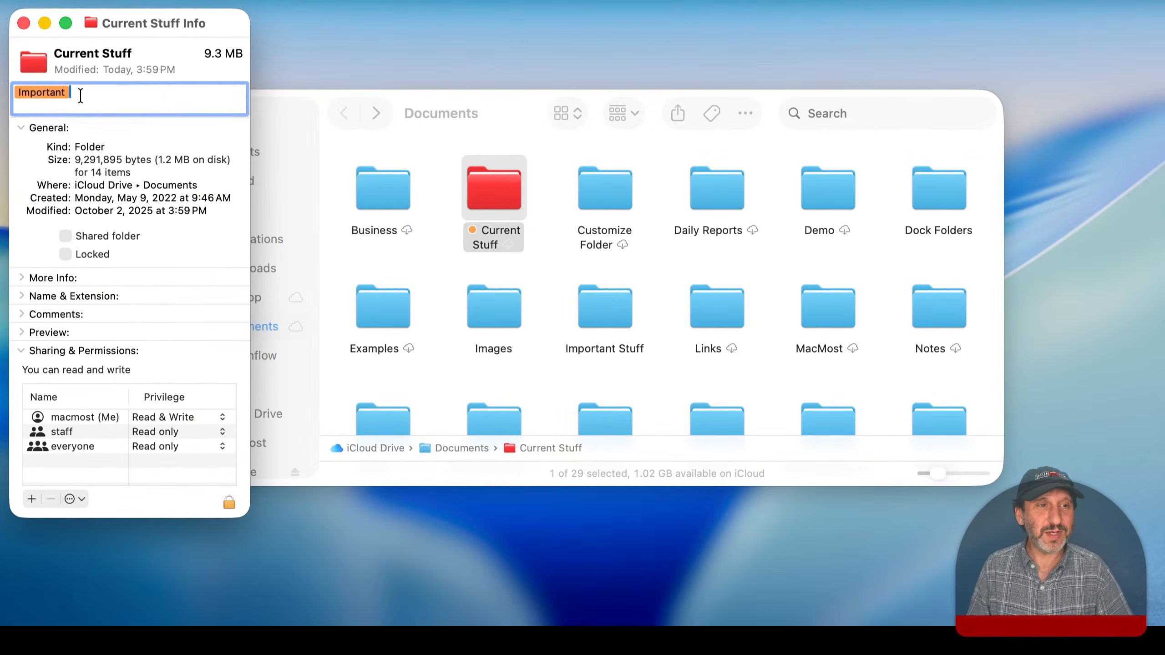
{"action": "key", "text": "BackSpace"}
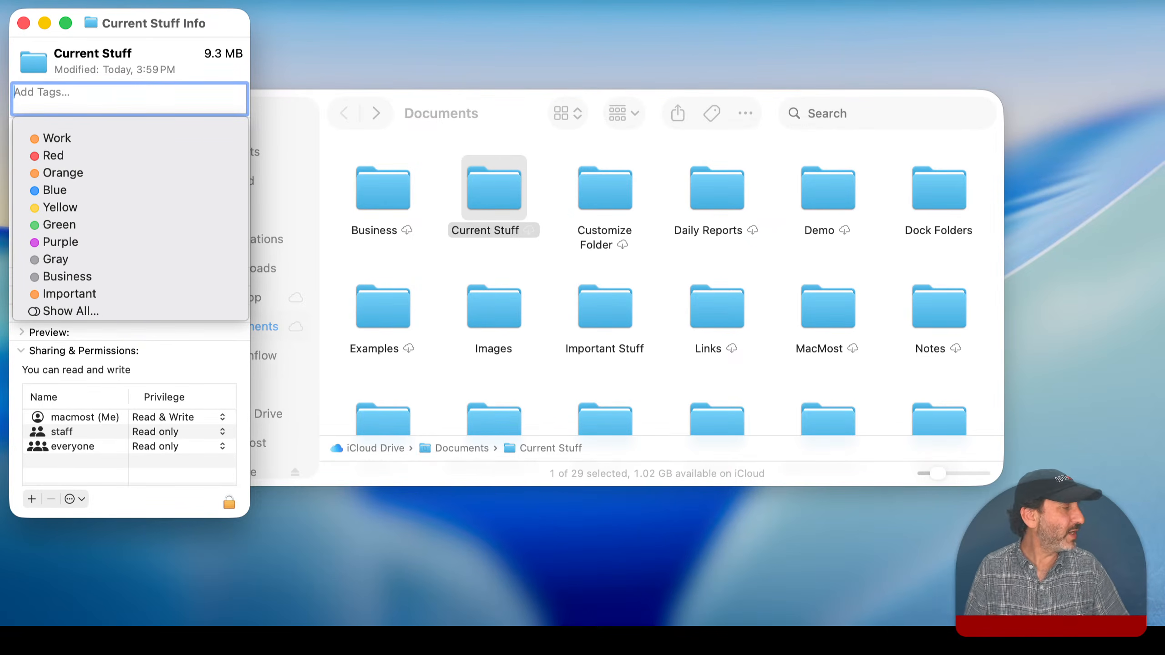
{"action": "left_click", "coordinate": [436, 179]}
{"action": "left_click", "coordinate": [483, 188]}
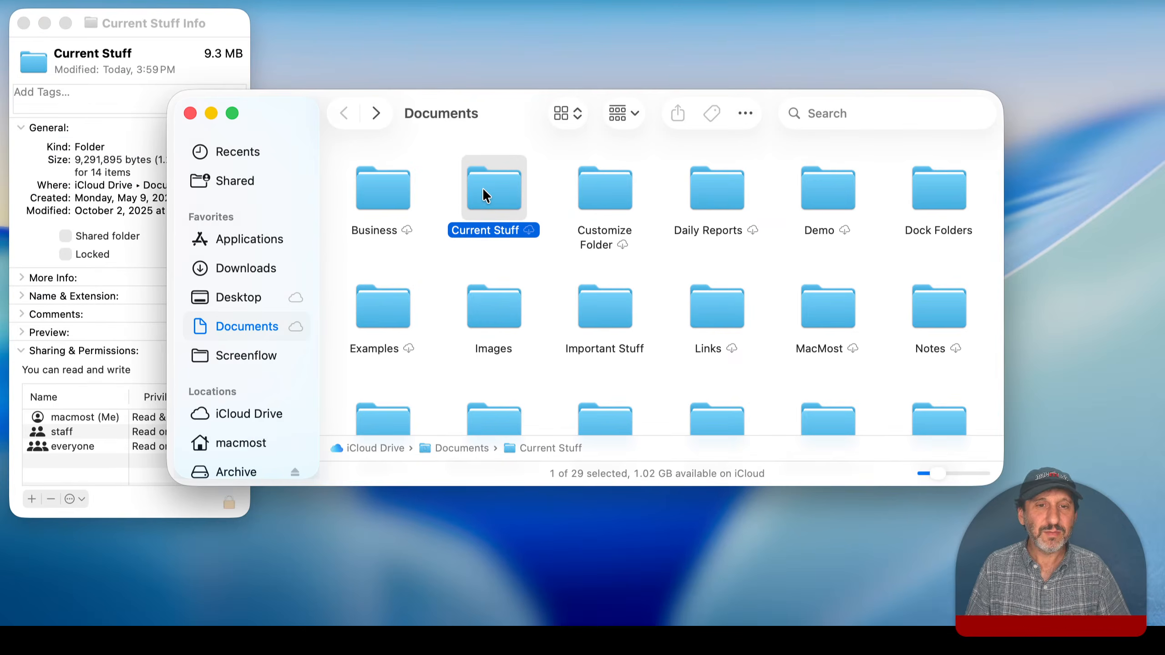
{"action": "key", "text": "super+i"}
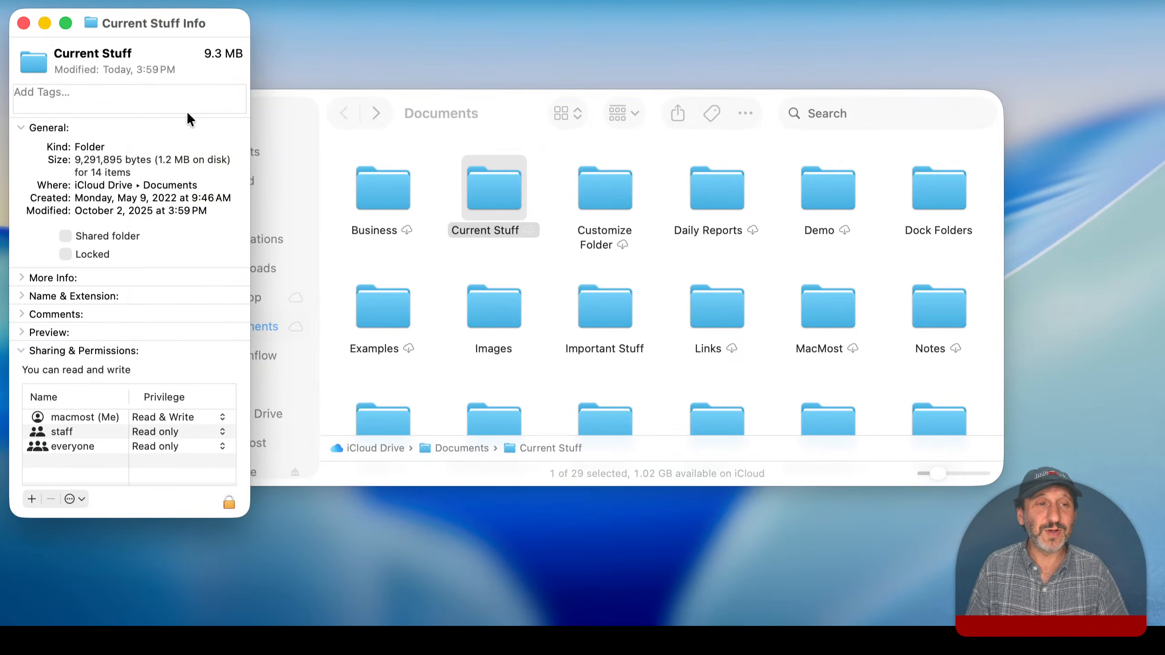
{"action": "key", "text": "super+w"}
Tag the Current Stuff folder with Green and deselect it
{"action": "right_click", "coordinate": [482, 188]}
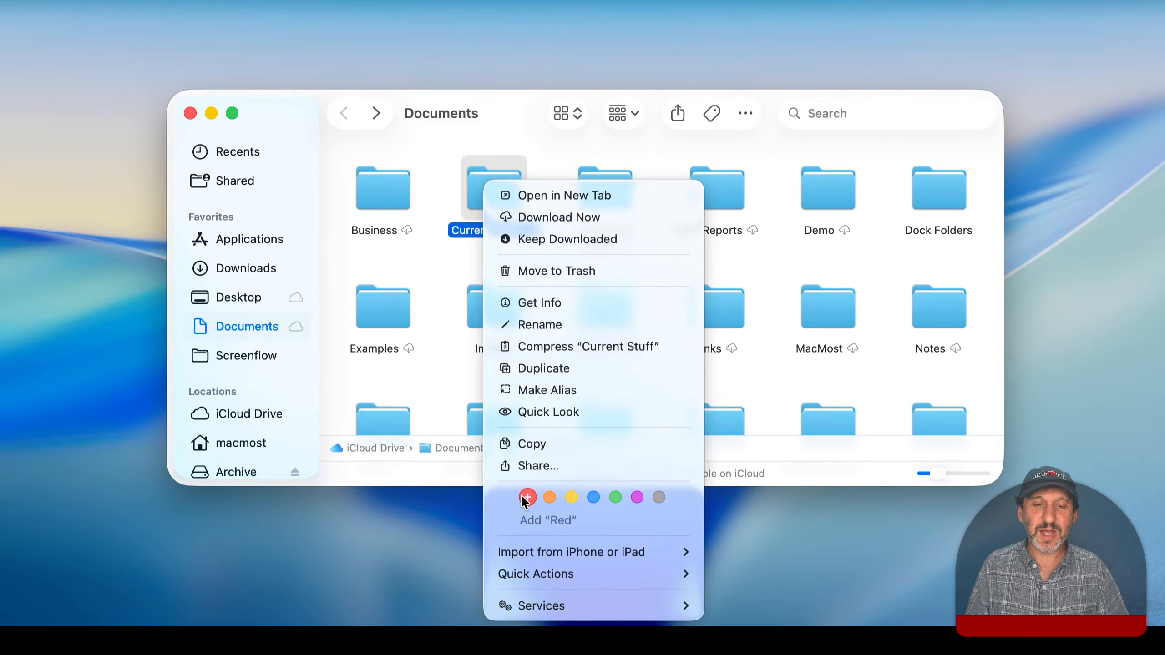
{"action": "left_click", "coordinate": [615, 498]}
{"action": "left_click", "coordinate": [428, 219]}
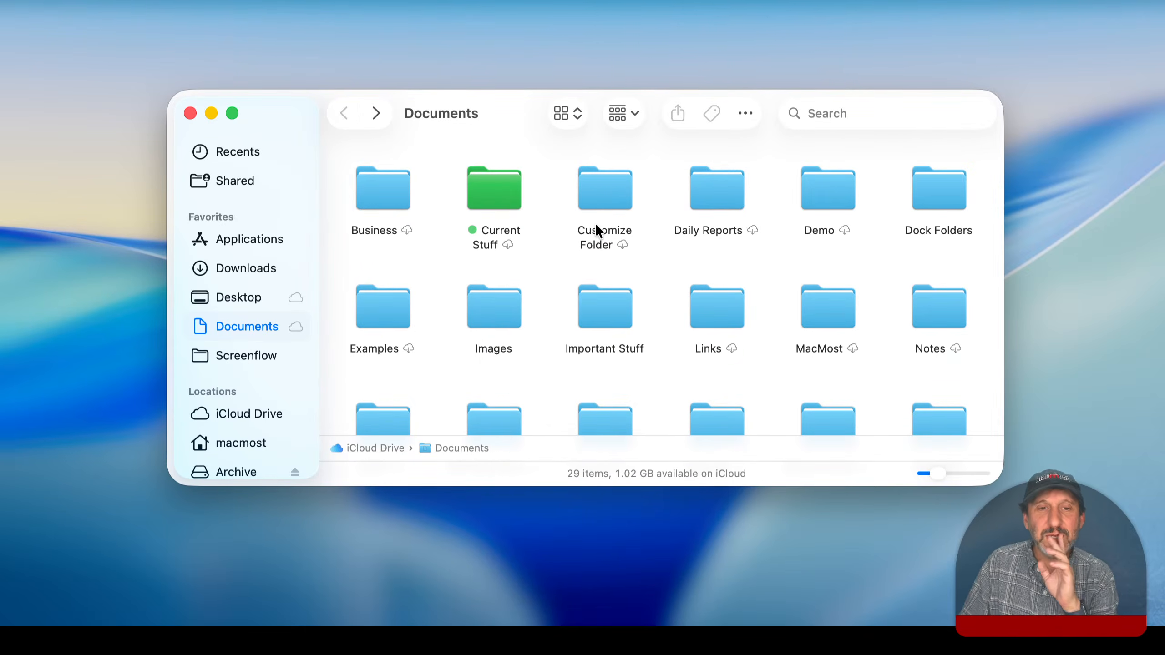
Clear the Green tag from Current Stuff by removing all tags in its Customize Folder options
{"action": "right_click", "coordinate": [502, 201]}
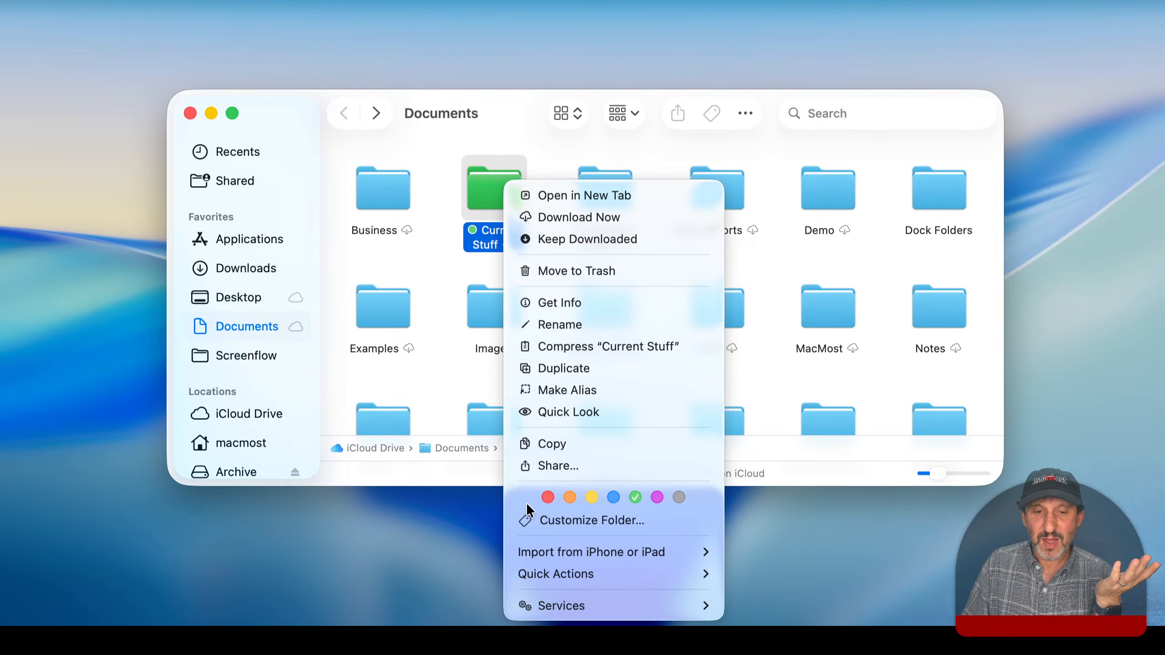
{"action": "left_click", "coordinate": [534, 519]}
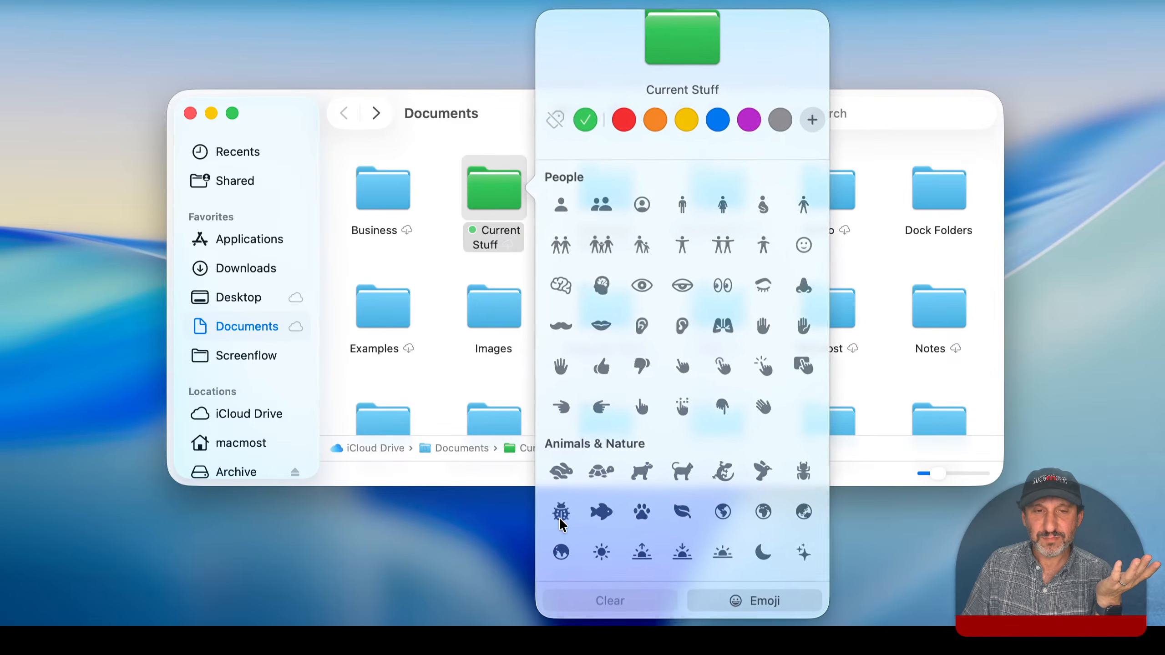
{"action": "left_click", "coordinate": [555, 120]}
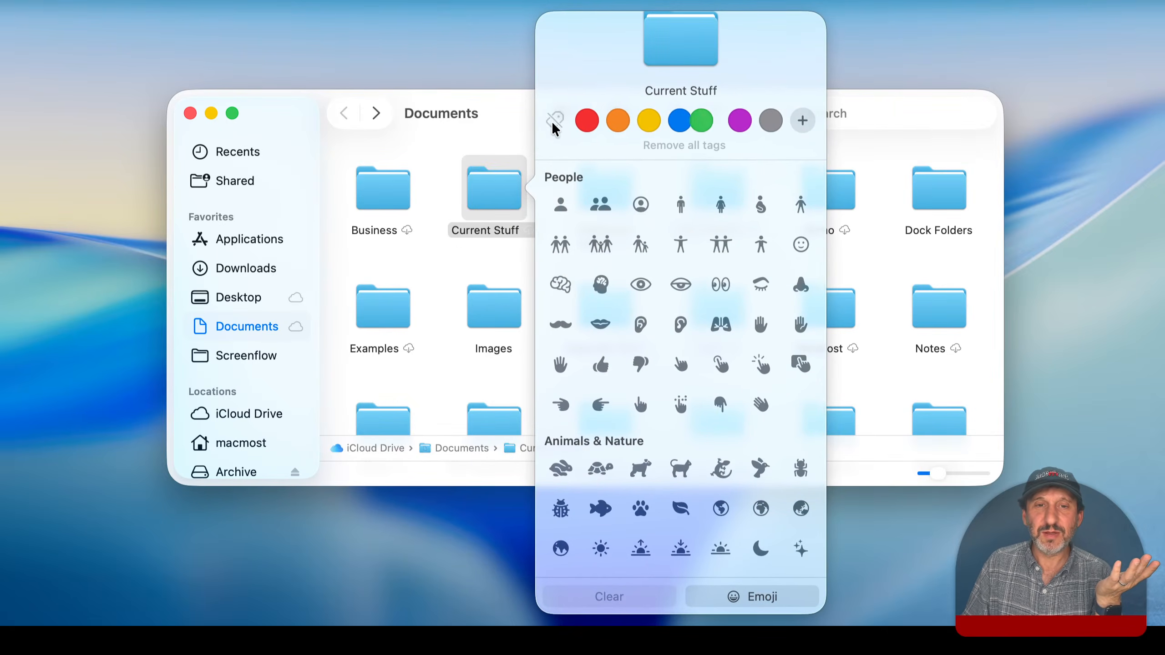
{"action": "left_click", "coordinate": [461, 256]}
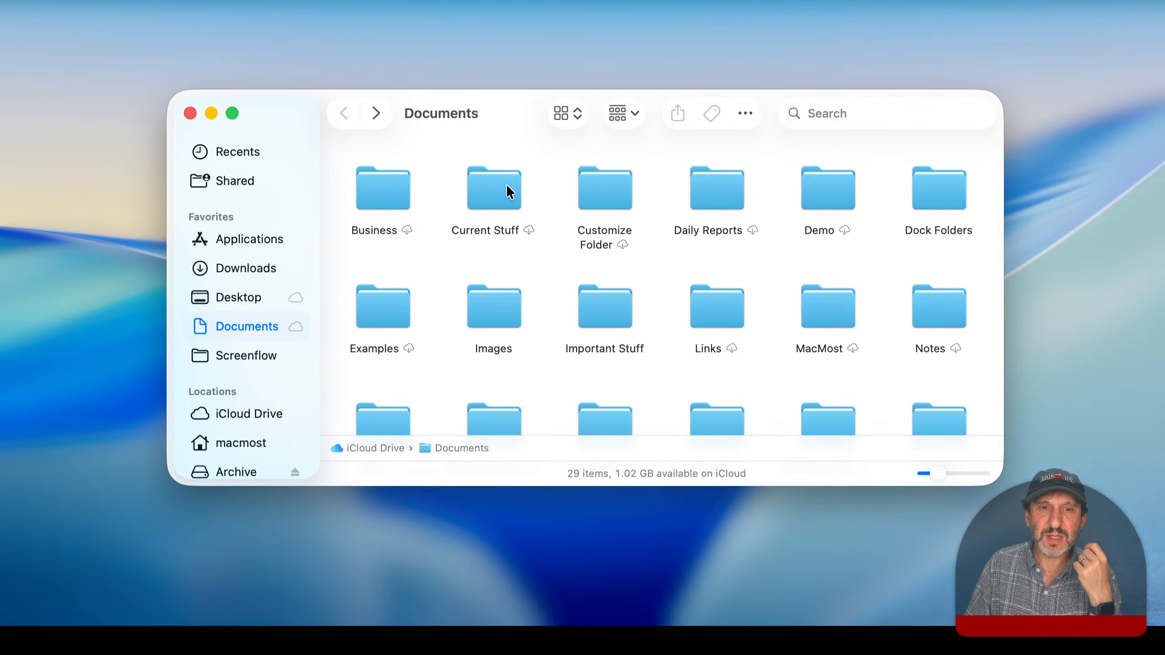
{"action": "left_click", "coordinate": [507, 185]}
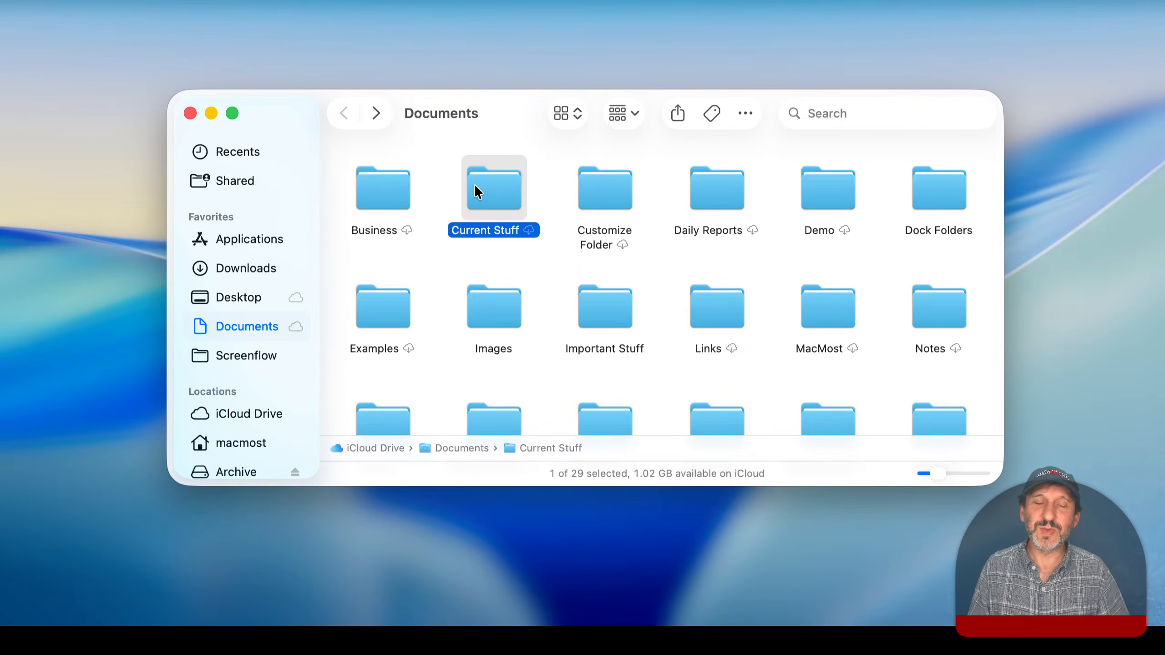
{"action": "left_click", "coordinate": [430, 196]}
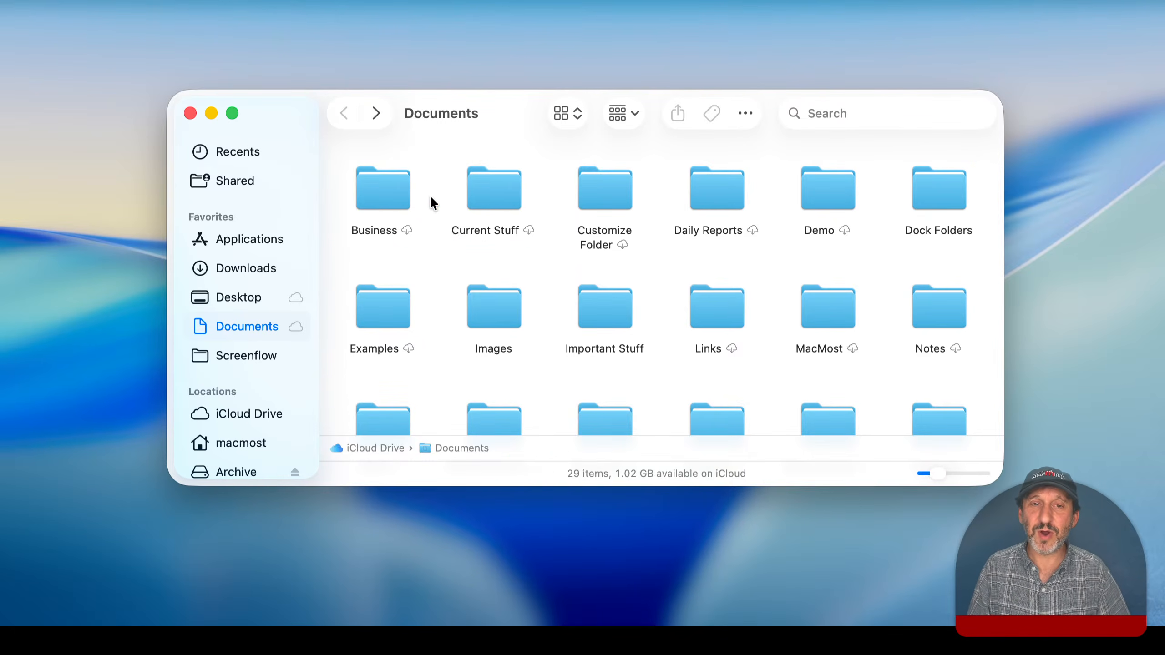
{"action": "left_click", "coordinate": [487, 180]}
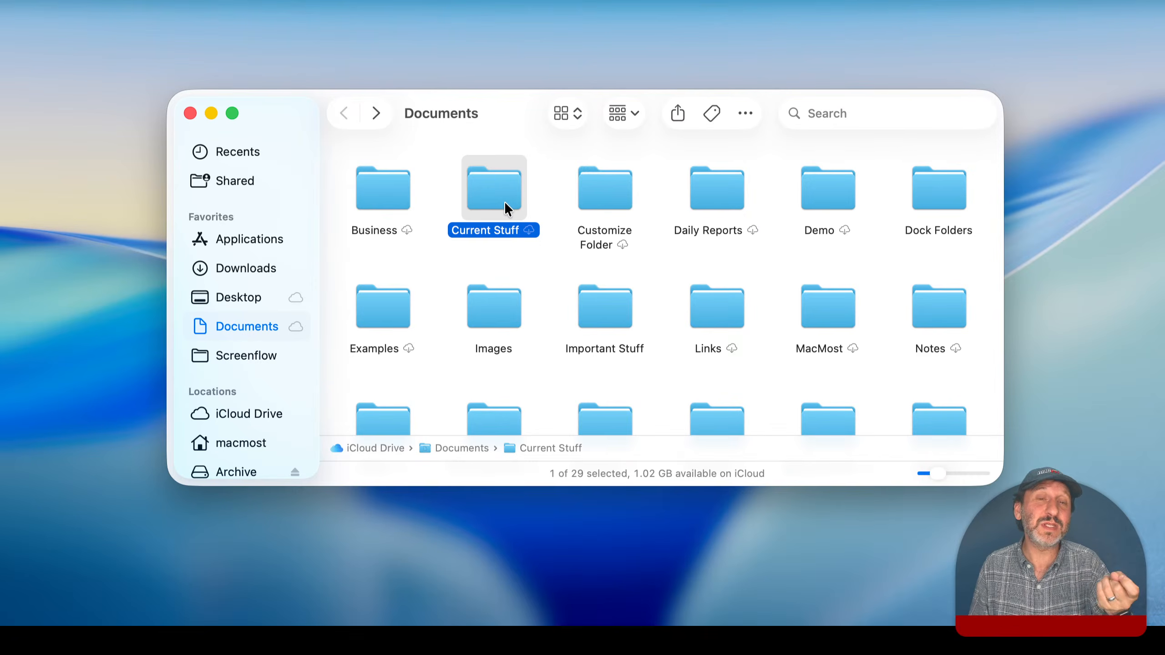
{"action": "left_click", "coordinate": [435, 197]}
{"action": "left_click", "coordinate": [478, 187]}
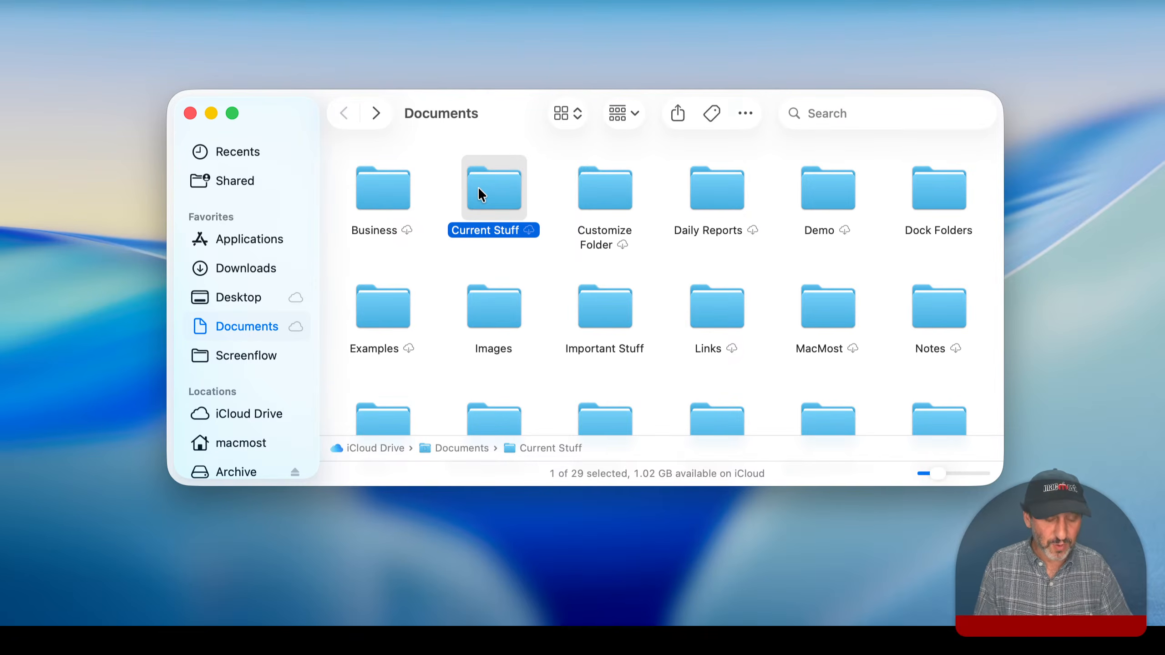
{"action": "right_click", "coordinate": [478, 187]}
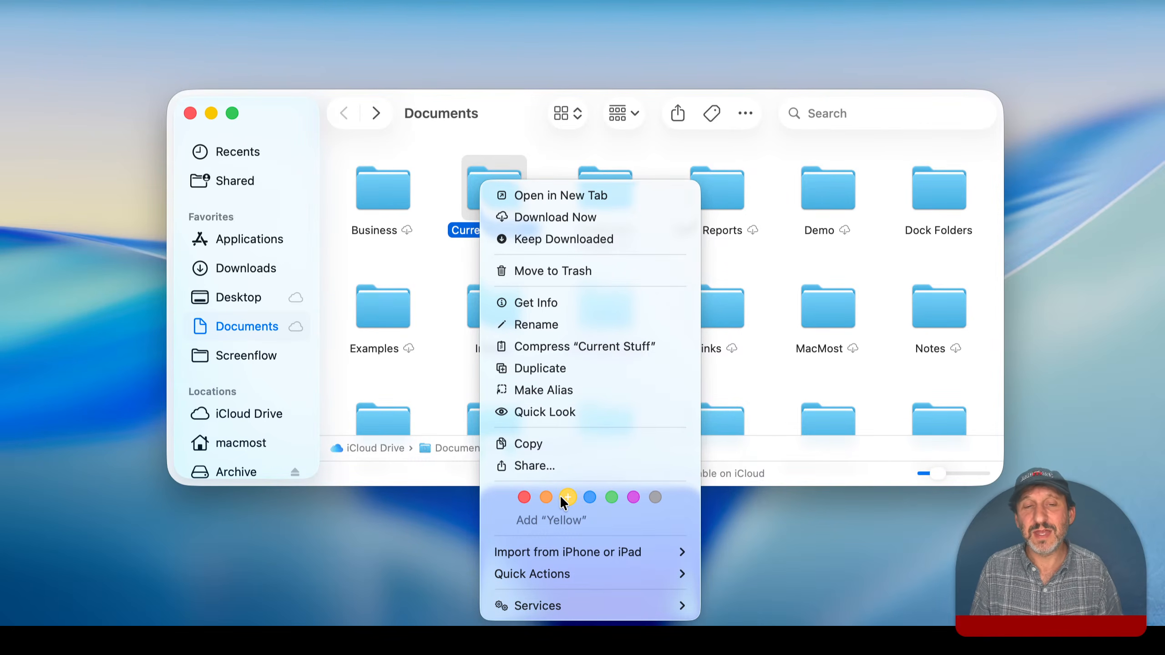
{"action": "left_click", "coordinate": [462, 247]}
{"action": "left_click", "coordinate": [449, 246]}
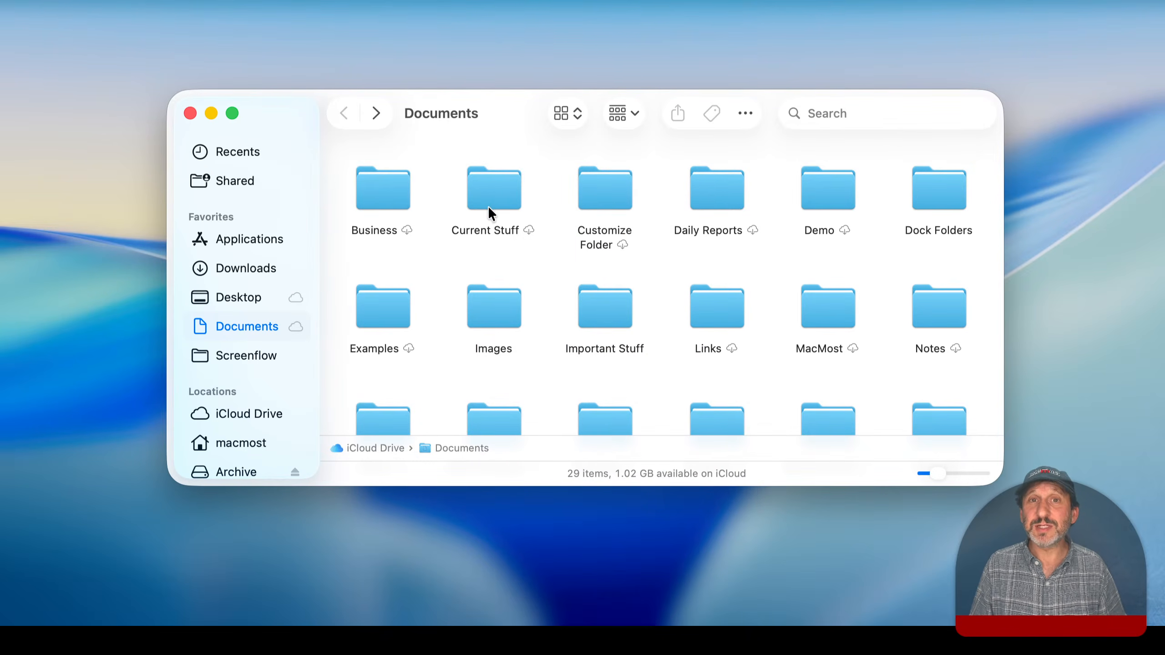
Tag the Current Stuff folder with Yellow and deselect it
{"action": "left_click", "coordinate": [490, 185]}
{"action": "right_click", "coordinate": [491, 184]}
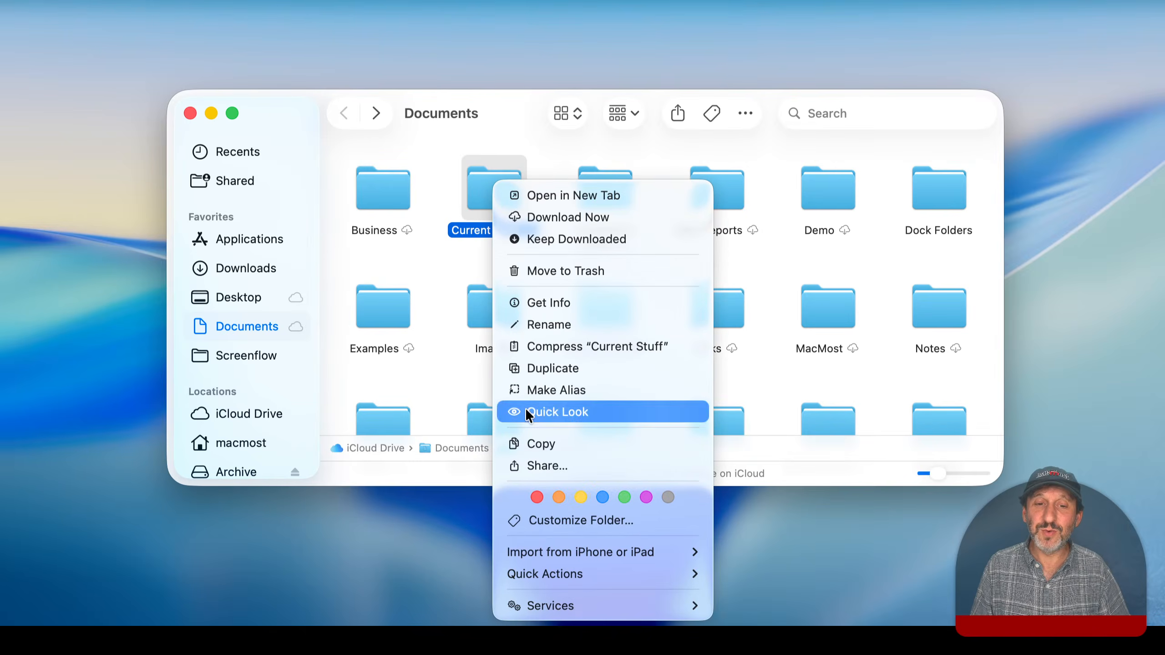
{"action": "left_click", "coordinate": [581, 497]}
{"action": "left_click", "coordinate": [443, 271]}
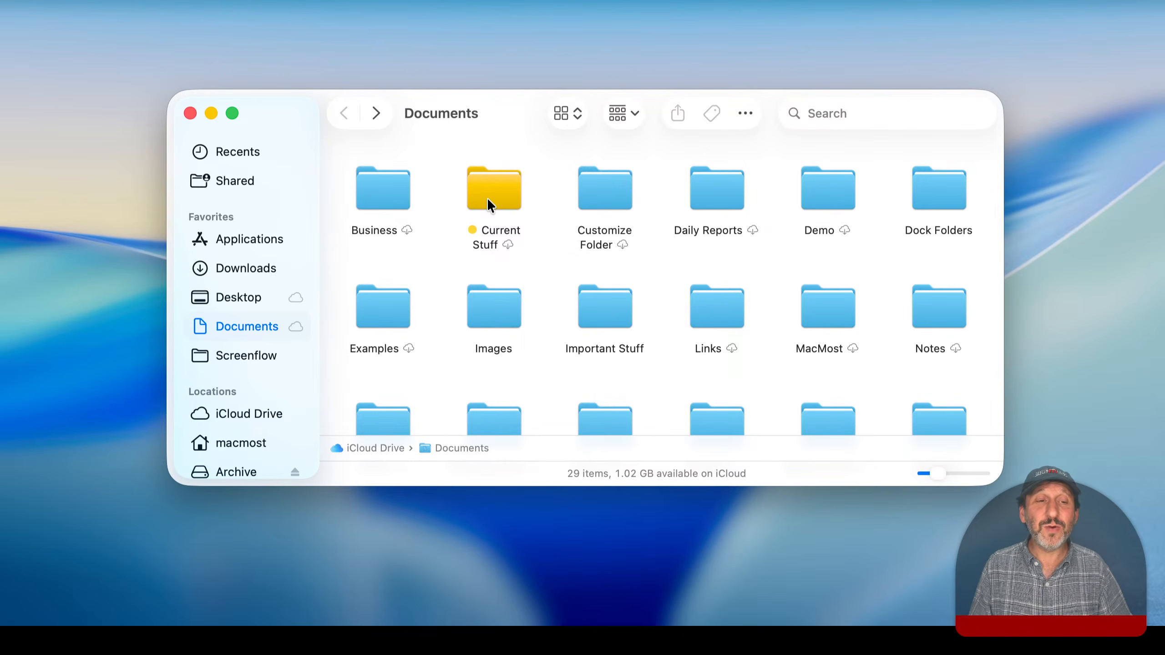
Show the items tagged Yellow and switch their display to list view
{"action": "scroll", "coordinate": [235, 367], "scroll_direction": "down", "scroll_amount": 10}
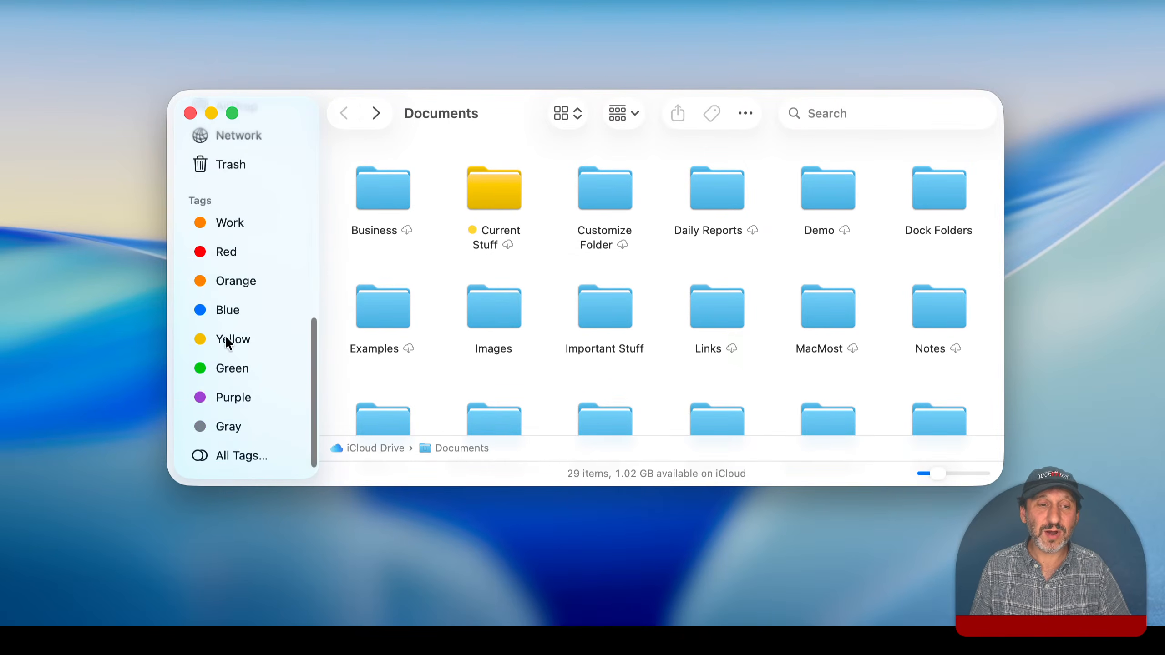
{"action": "left_click", "coordinate": [213, 343]}
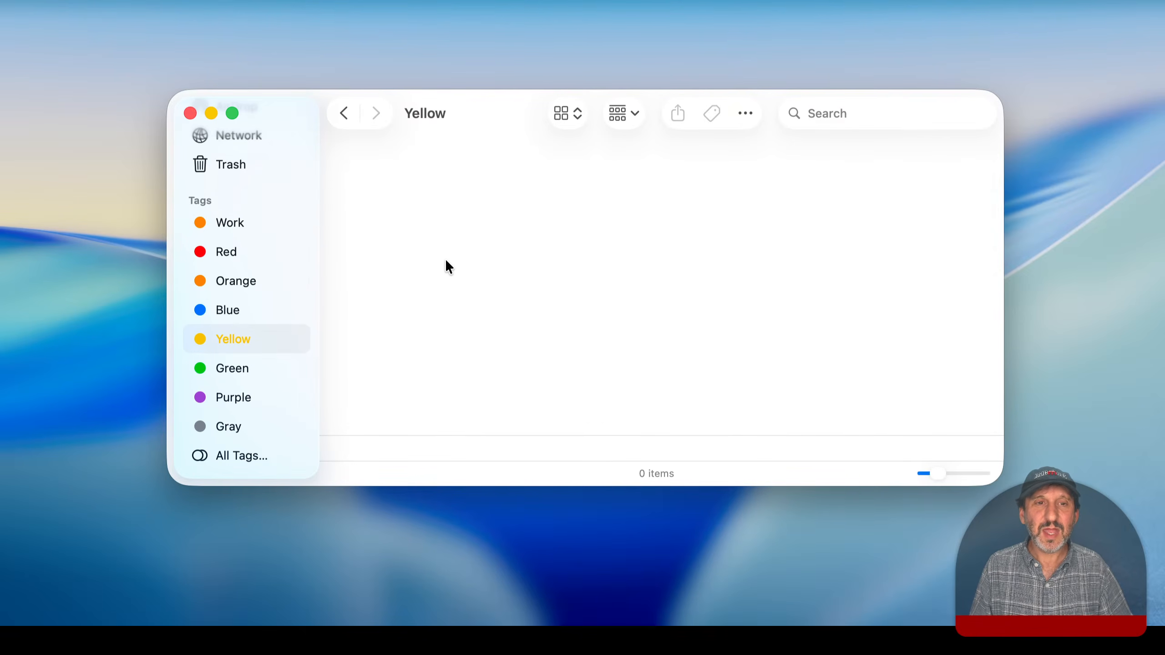
{"action": "left_click", "coordinate": [241, 322]}
{"action": "left_click", "coordinate": [241, 335]}
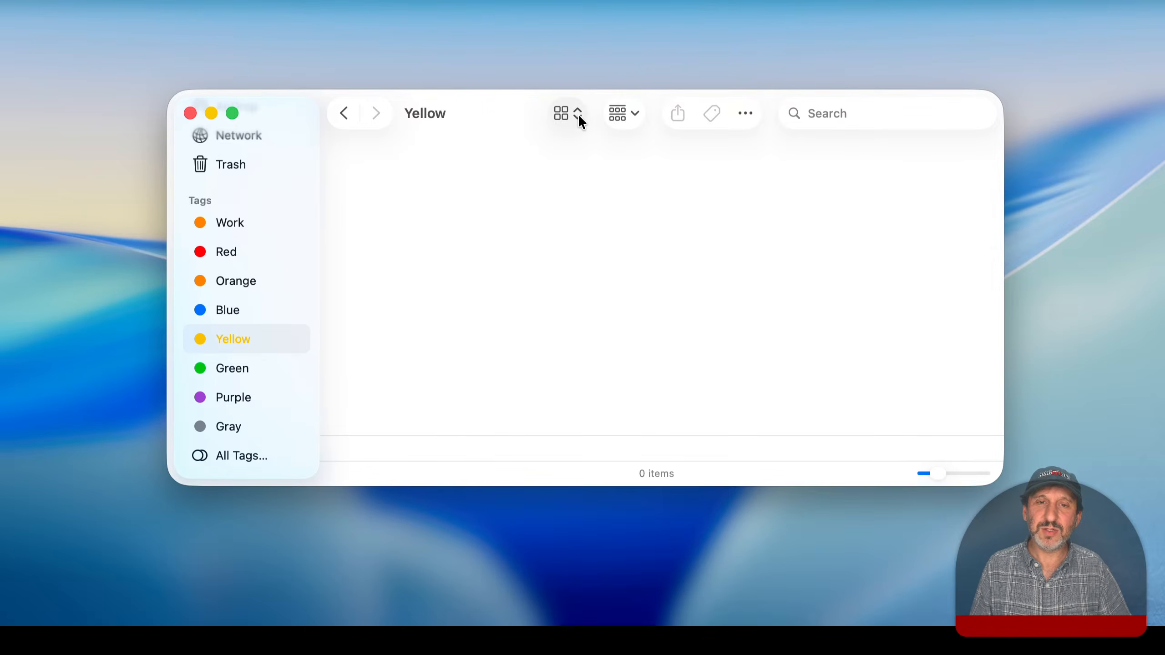
{"action": "key", "text": "super+2"}
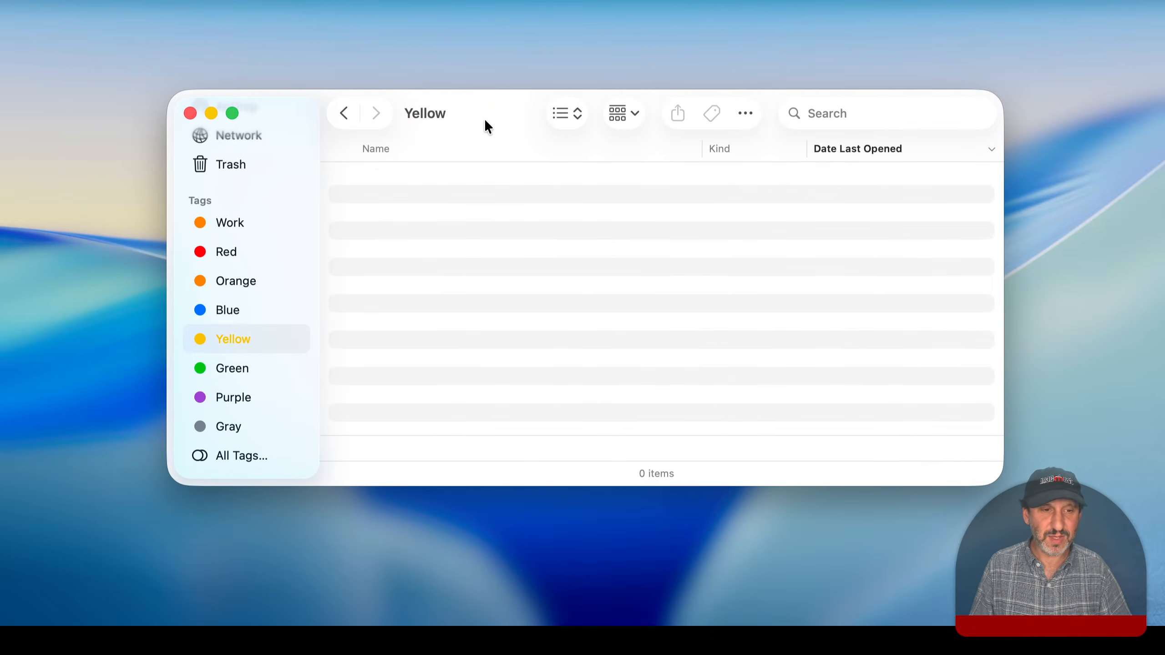
{"action": "left_click", "coordinate": [237, 319]}
{"action": "left_click", "coordinate": [239, 331]}
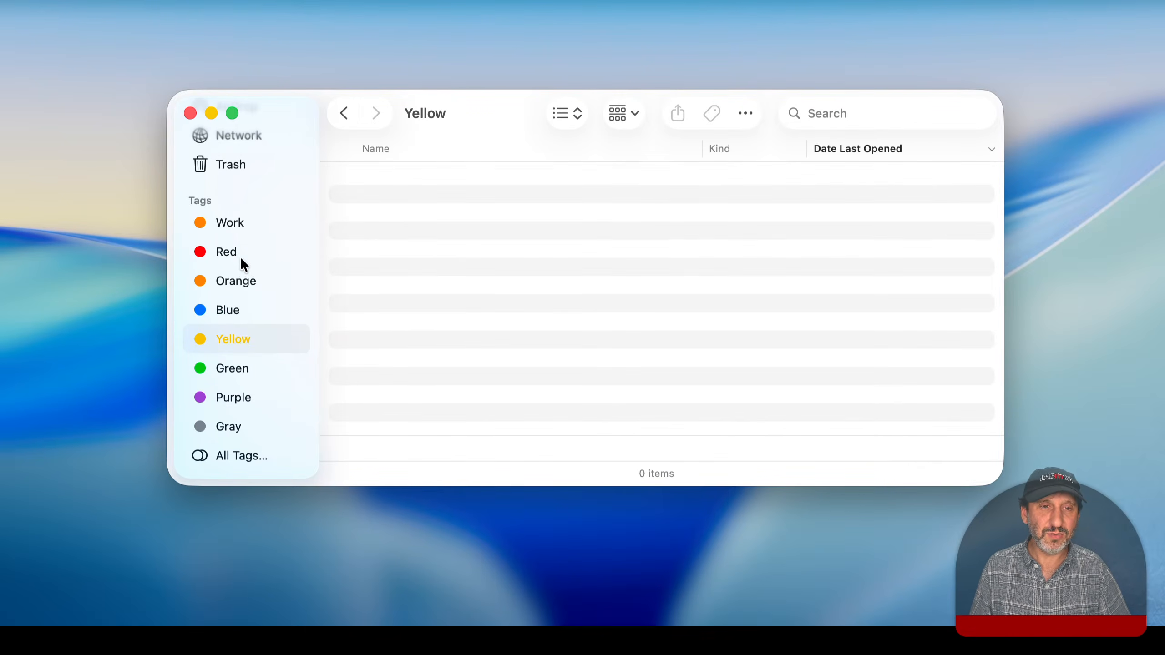
Return to Documents and replace the Yellow tag with Important in the info window of the Current Stuff folder
{"action": "scroll", "coordinate": [241, 261], "scroll_direction": "up", "scroll_amount": 10}
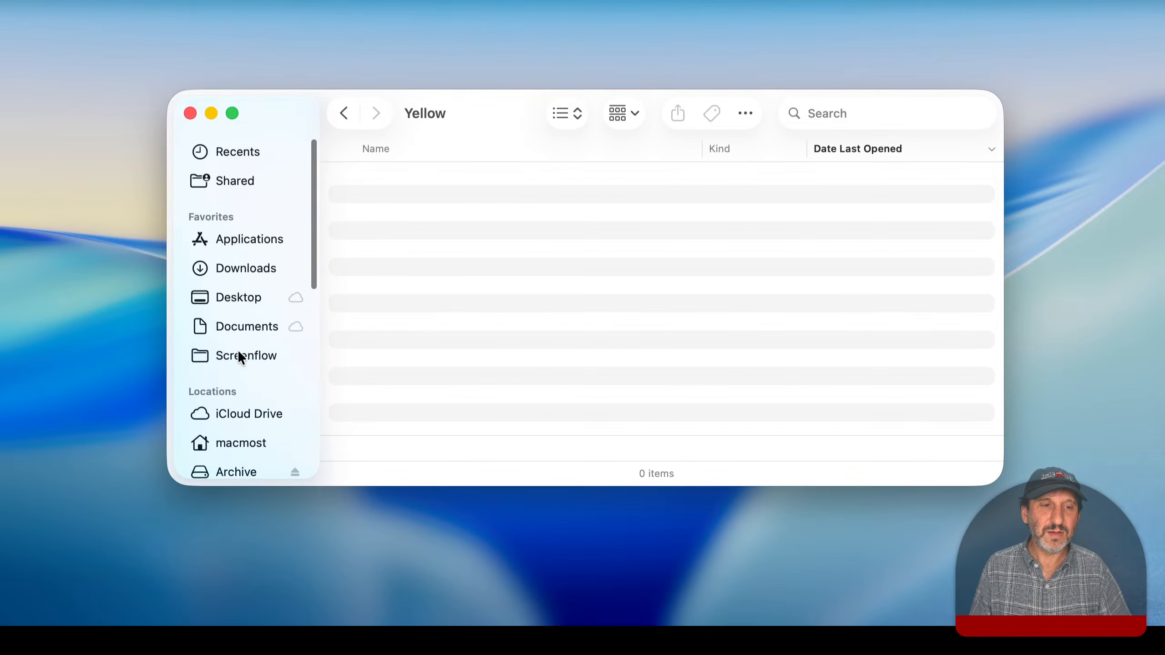
{"action": "left_click", "coordinate": [244, 326]}
{"action": "left_click", "coordinate": [488, 197]}
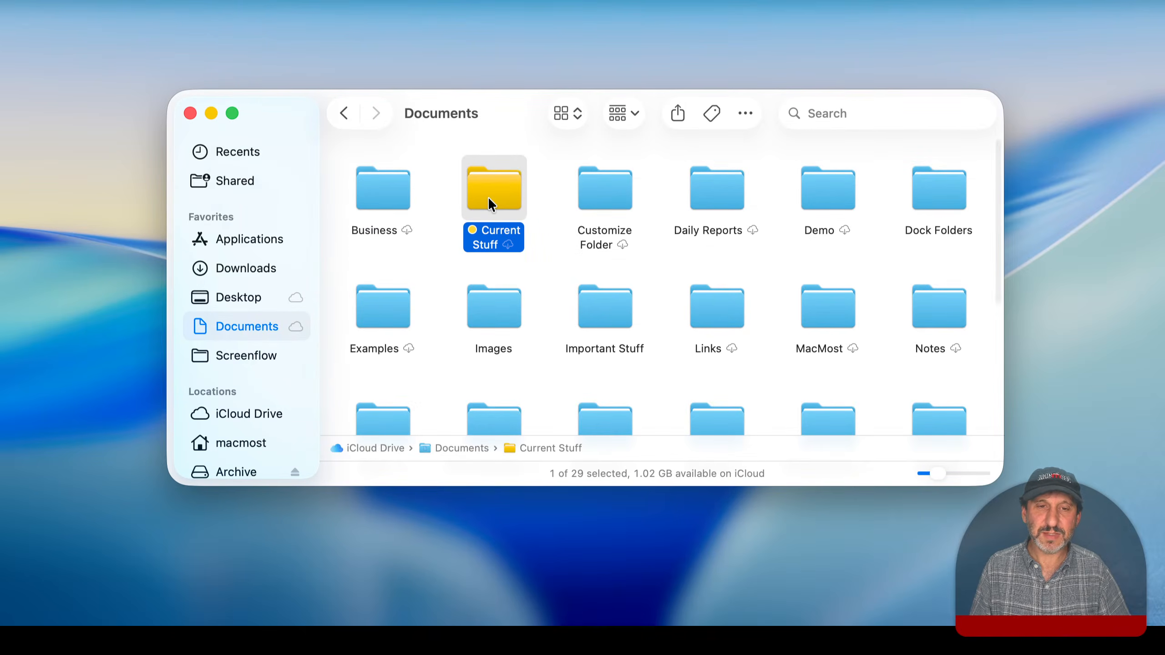
{"action": "key", "text": "super+i"}
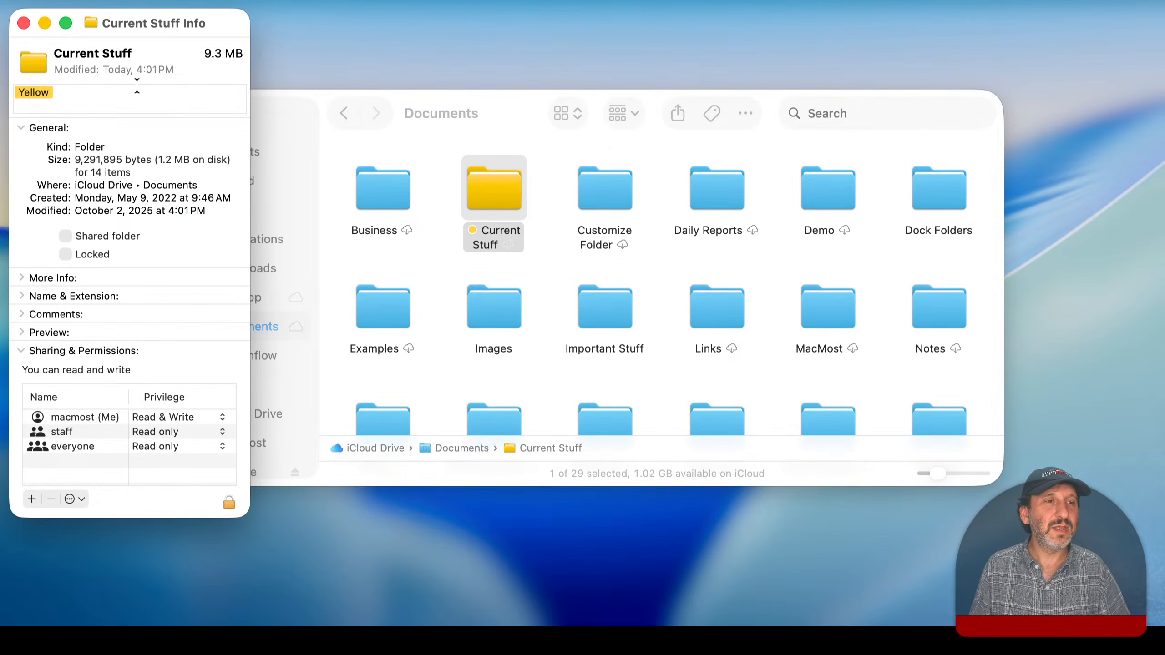
{"action": "left_click", "coordinate": [96, 85]}
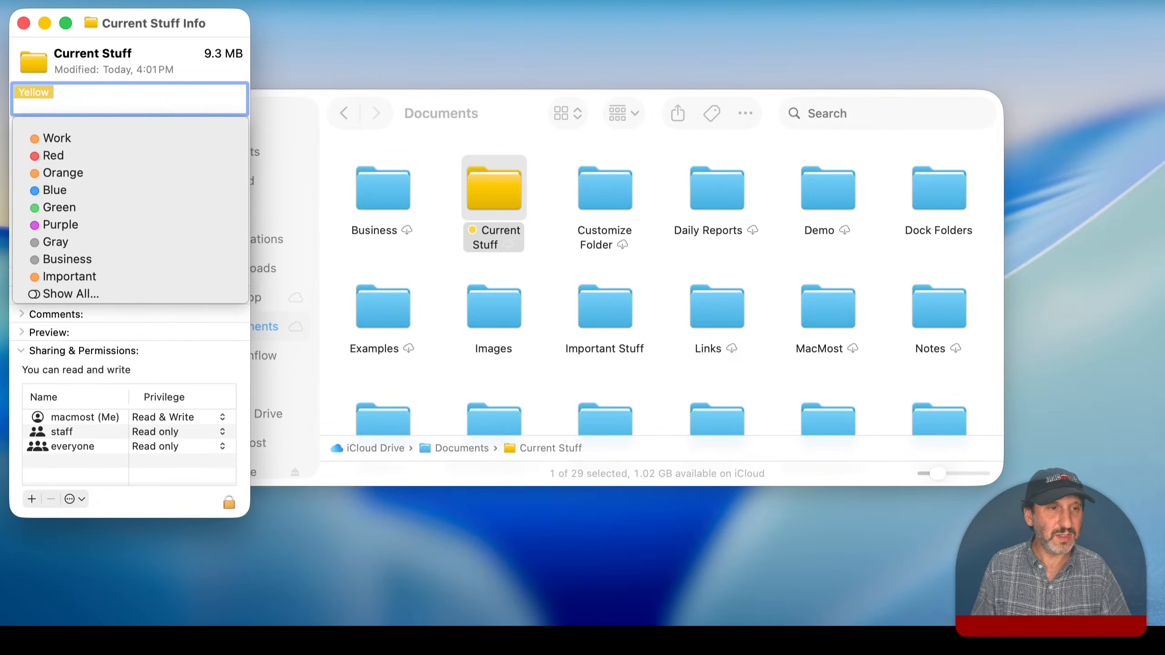
{"action": "left_click", "coordinate": [82, 277]}
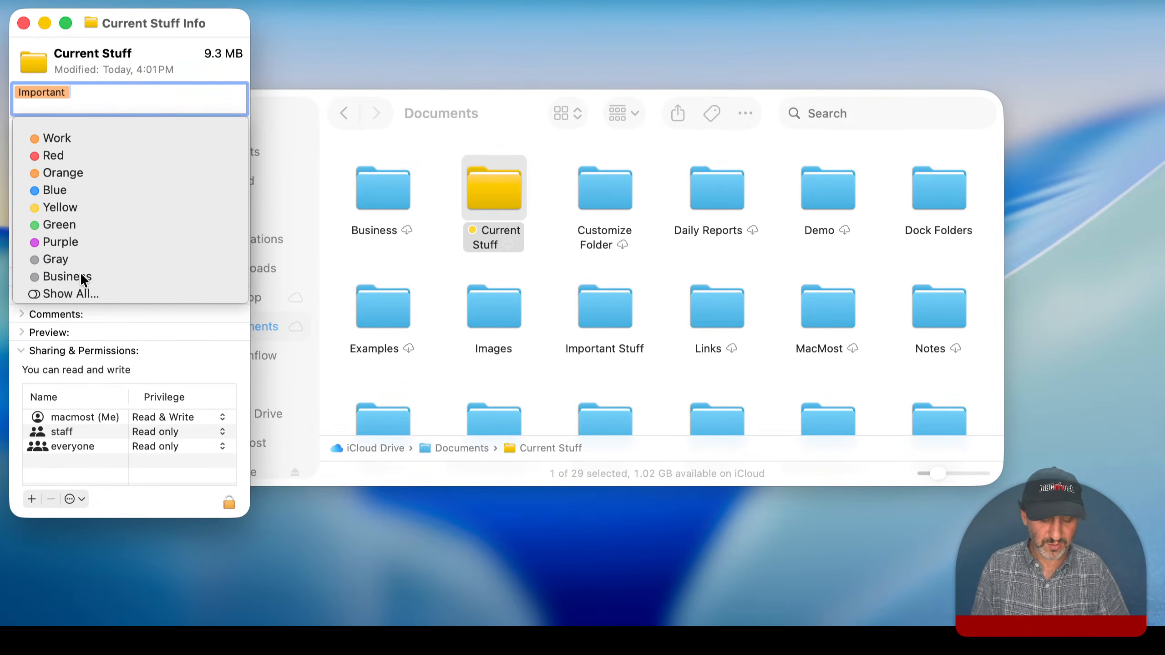
Add the Yellow tag after Important for Current Stuff and close its info window
{"action": "left_click", "coordinate": [112, 96]}
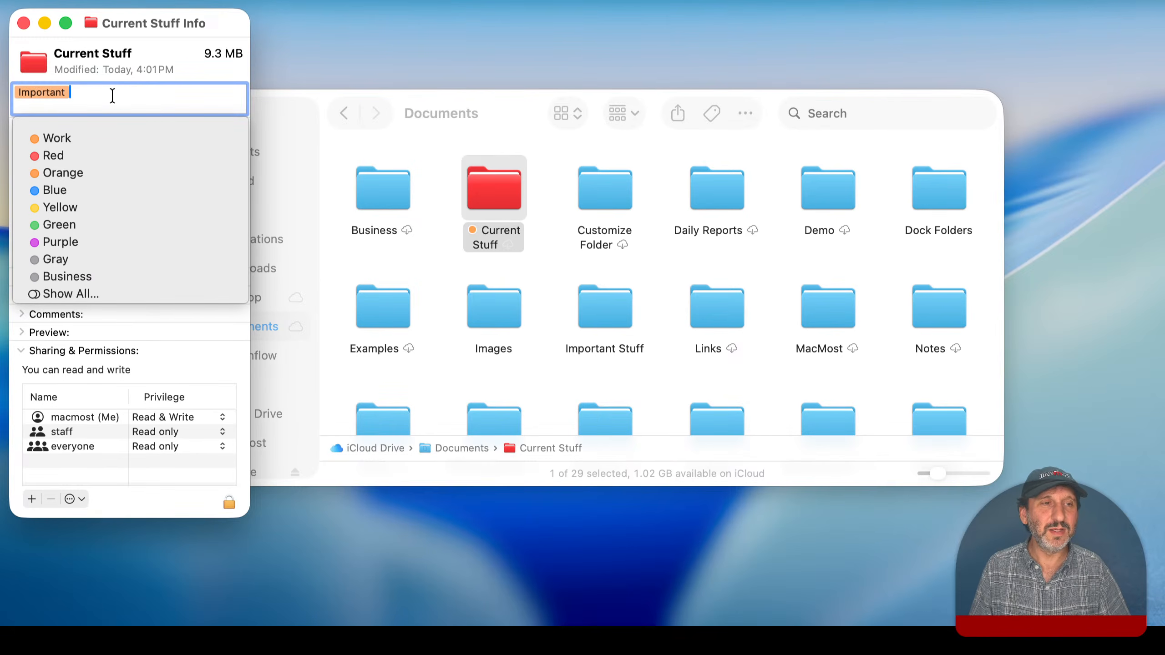
{"action": "left_click", "coordinate": [66, 208]}
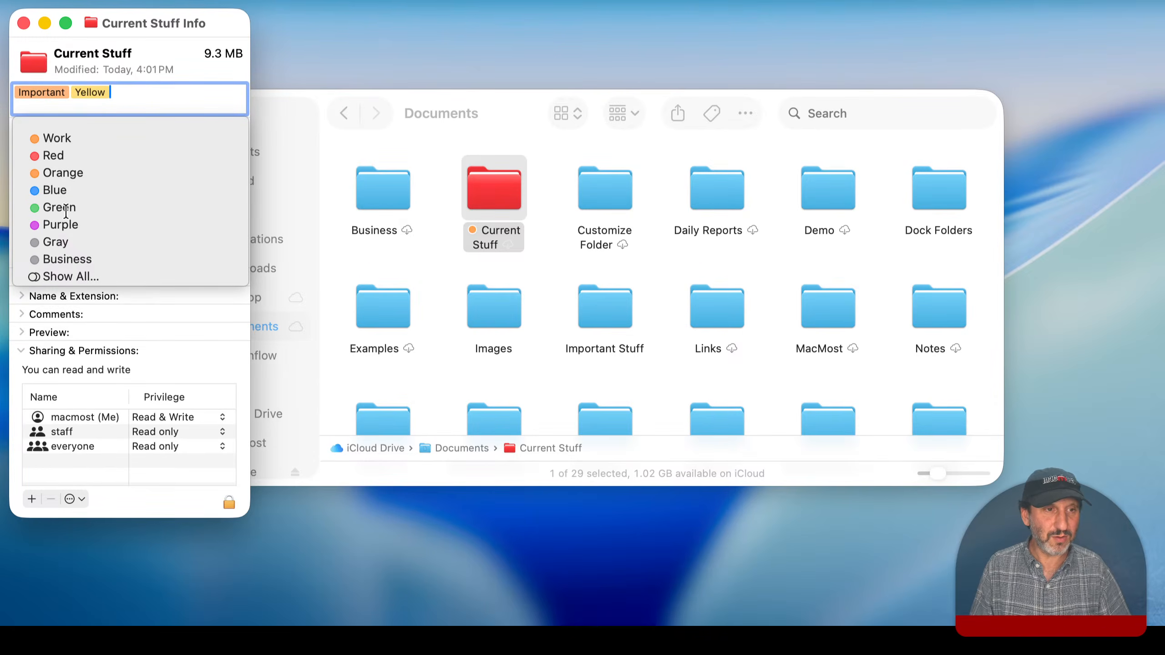
{"action": "key", "text": "super+a"}
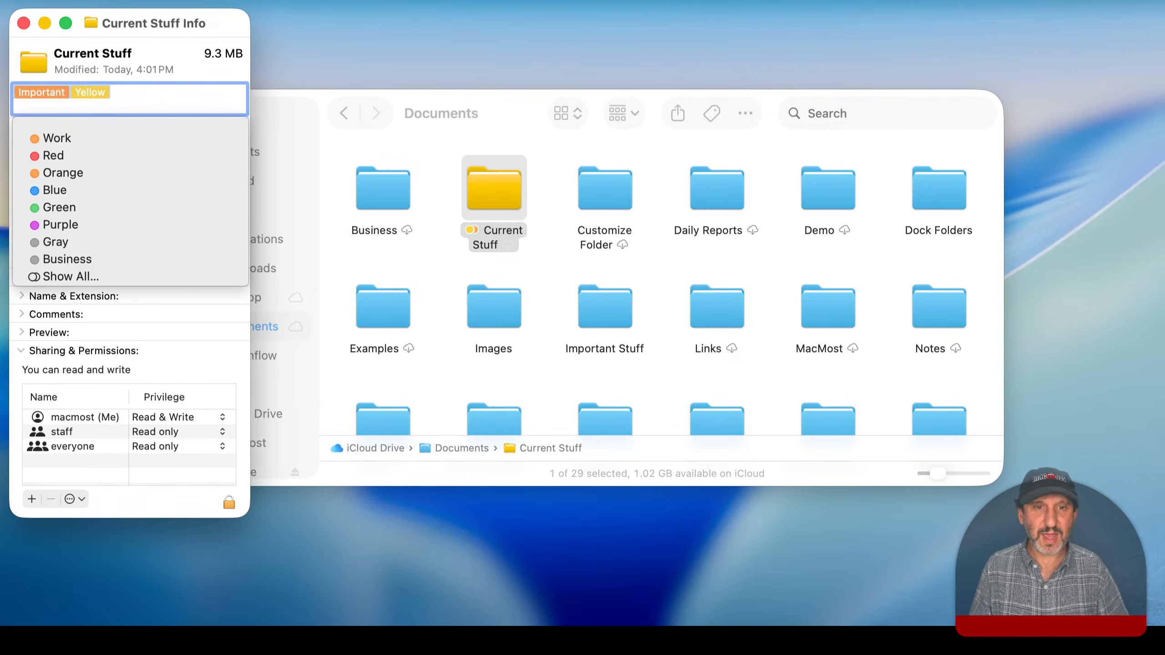
{"action": "left_click", "coordinate": [23, 22]}
View the items tagged Yellow, then list all tags and widen the tag column until the names are readable
{"action": "scroll", "coordinate": [285, 414], "scroll_direction": "down", "scroll_amount": 8}
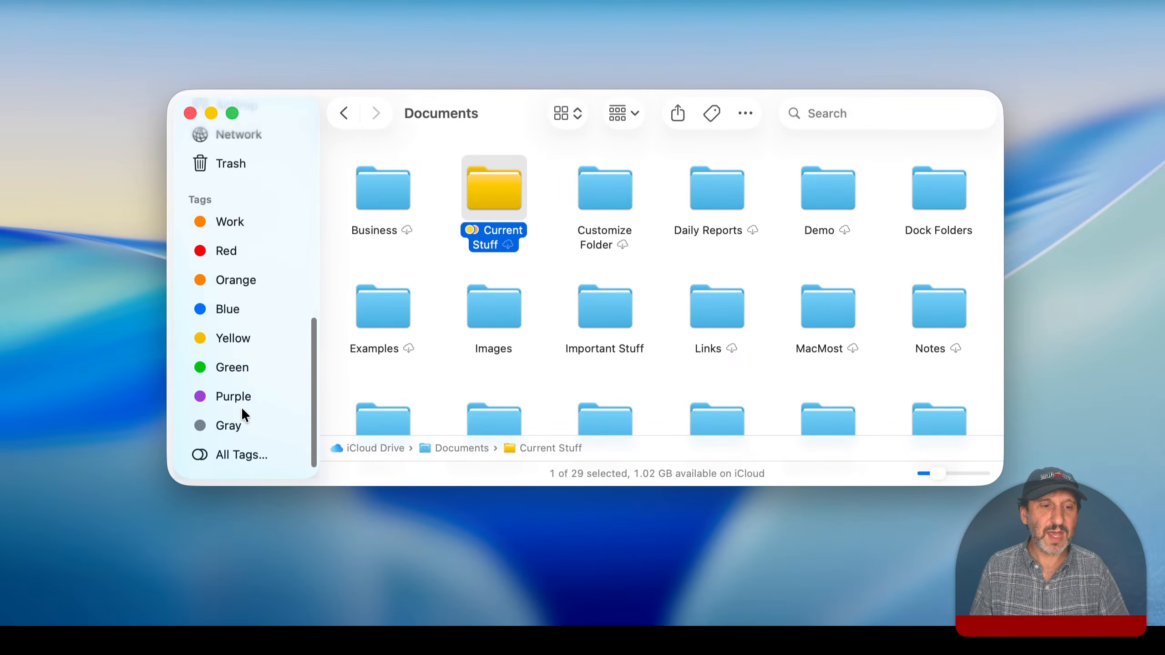
{"action": "left_click", "coordinate": [231, 338]}
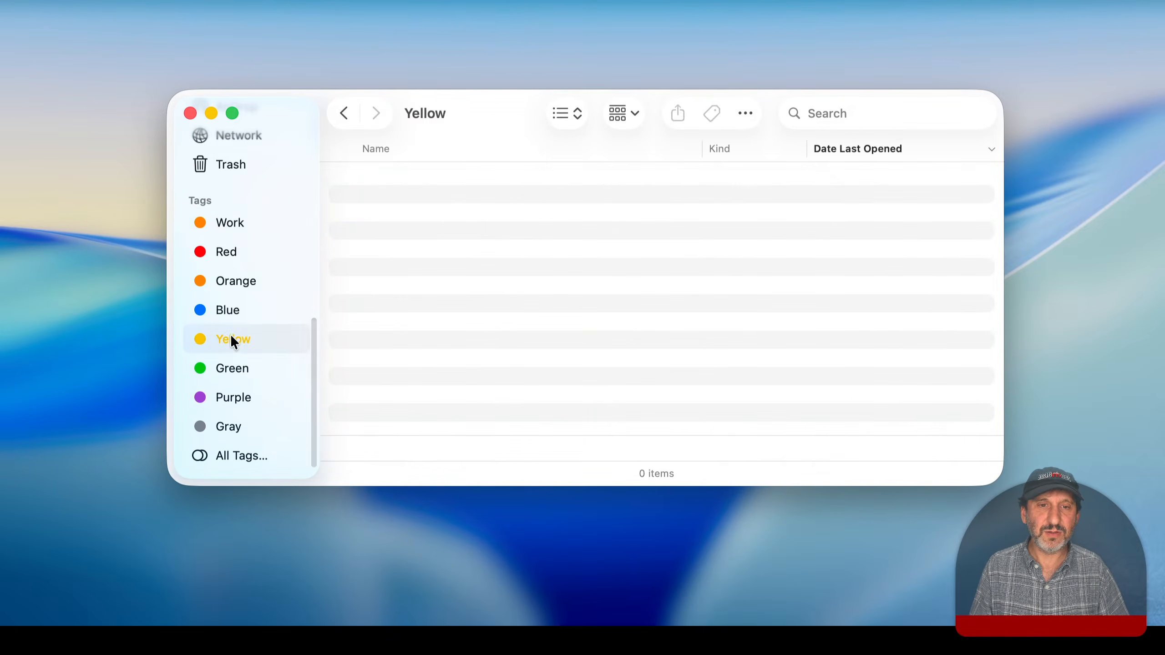
{"action": "left_click", "coordinate": [240, 454]}
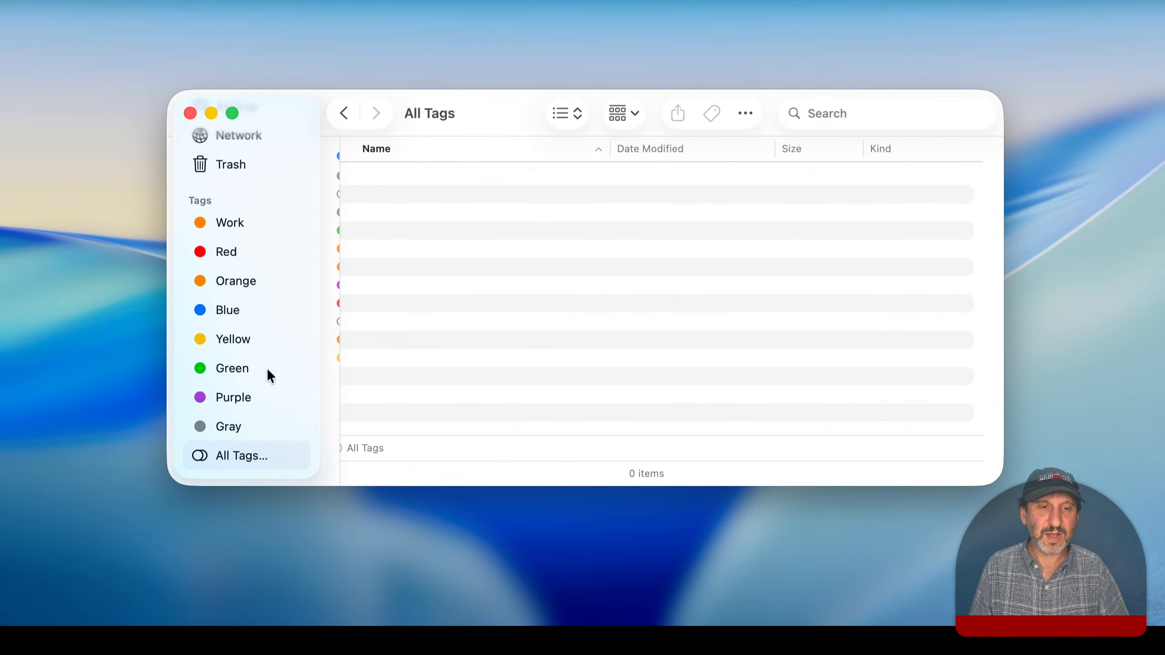
{"action": "left_click_drag", "start_coordinate": [340, 276], "coordinate": [472, 276]}
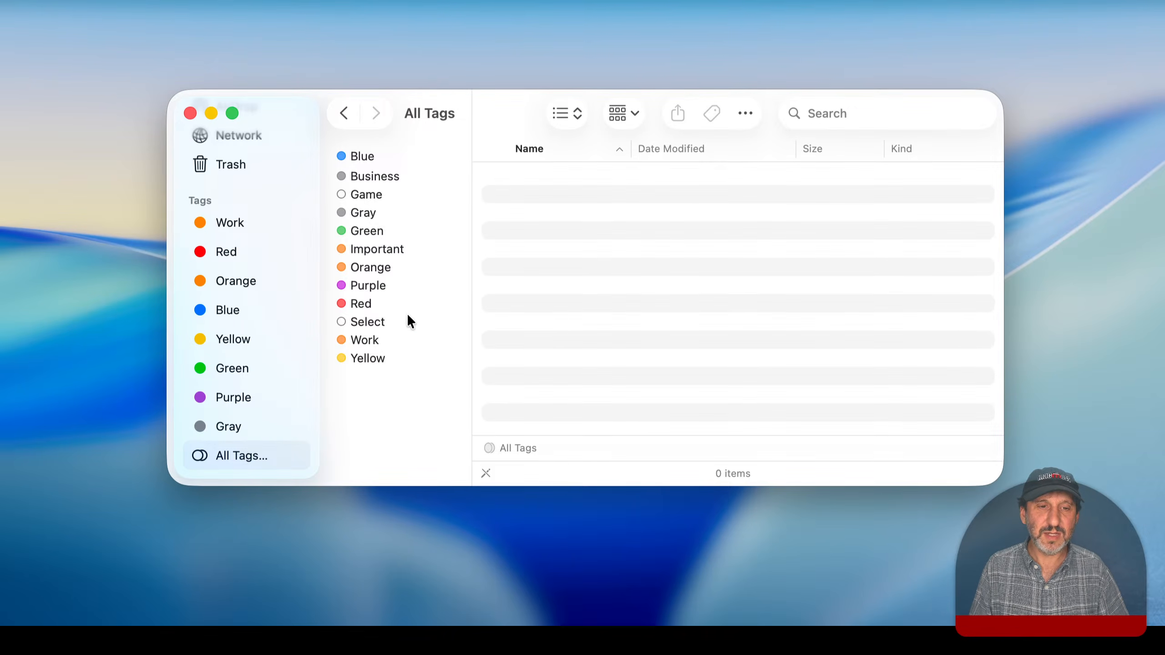
Browse the items tagged Yellow, Business, Important and Work, then go back to Yellow and the list of all tags
{"action": "left_click", "coordinate": [374, 357]}
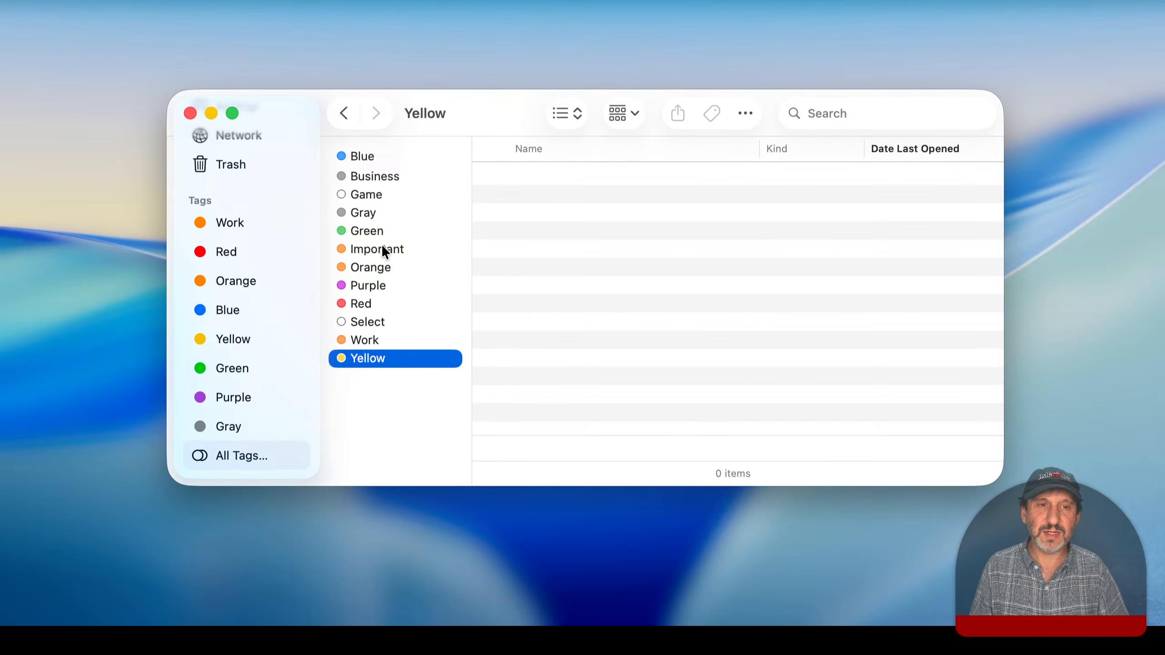
{"action": "left_click", "coordinate": [369, 173]}
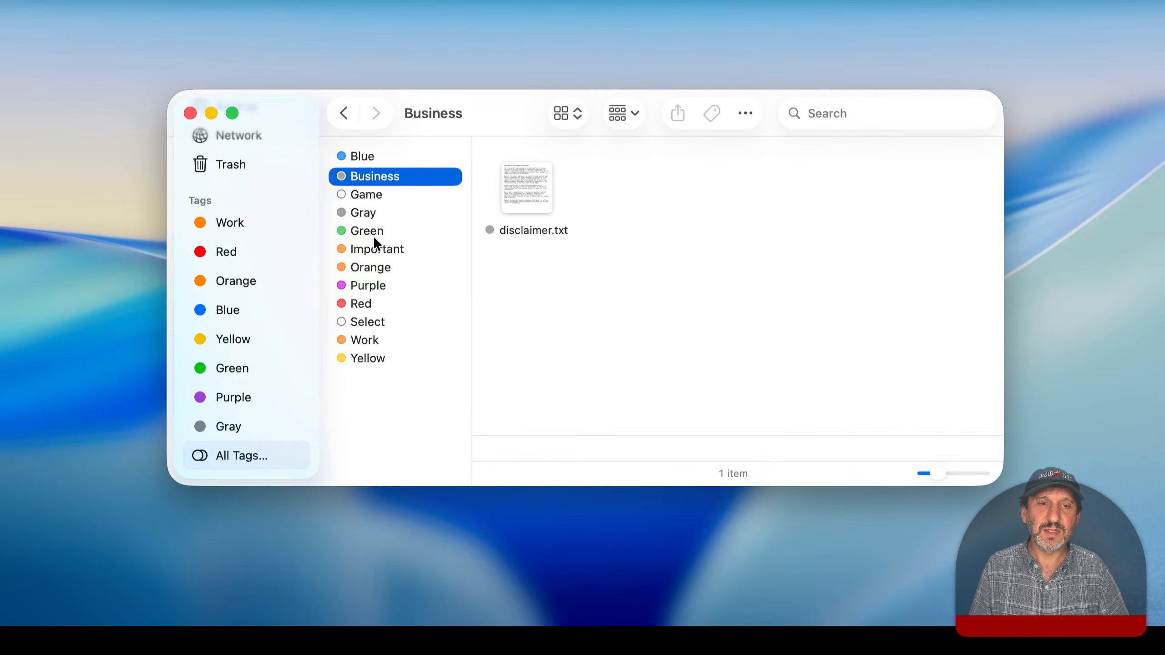
{"action": "left_click", "coordinate": [373, 249]}
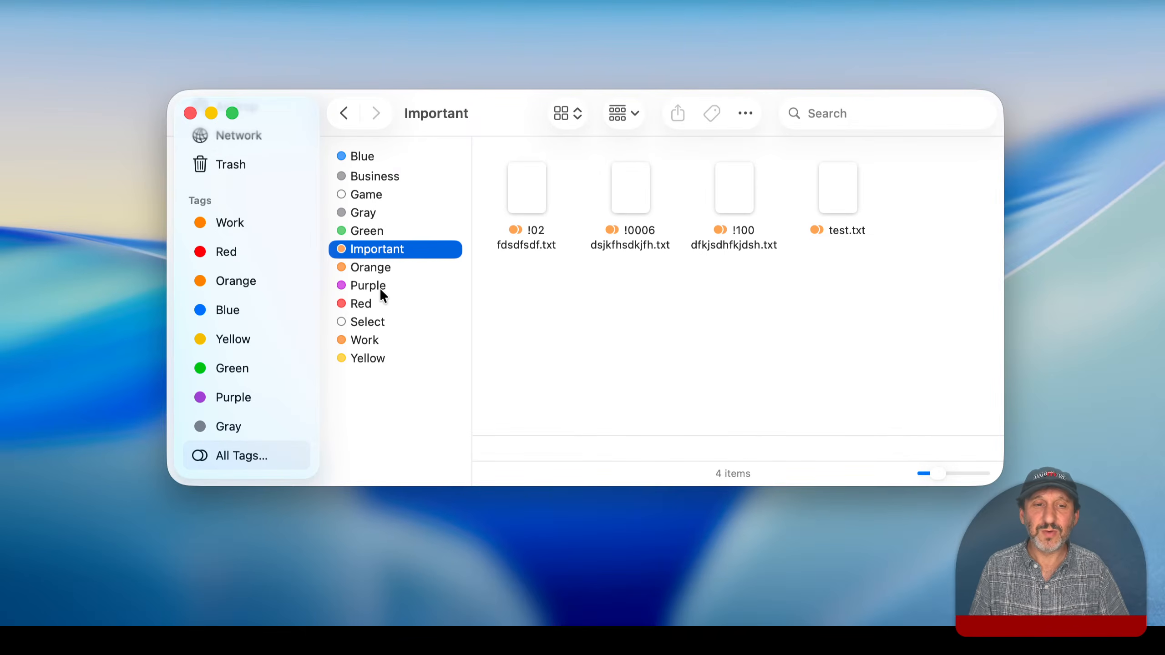
{"action": "left_click", "coordinate": [372, 358]}
{"action": "left_click", "coordinate": [366, 341]}
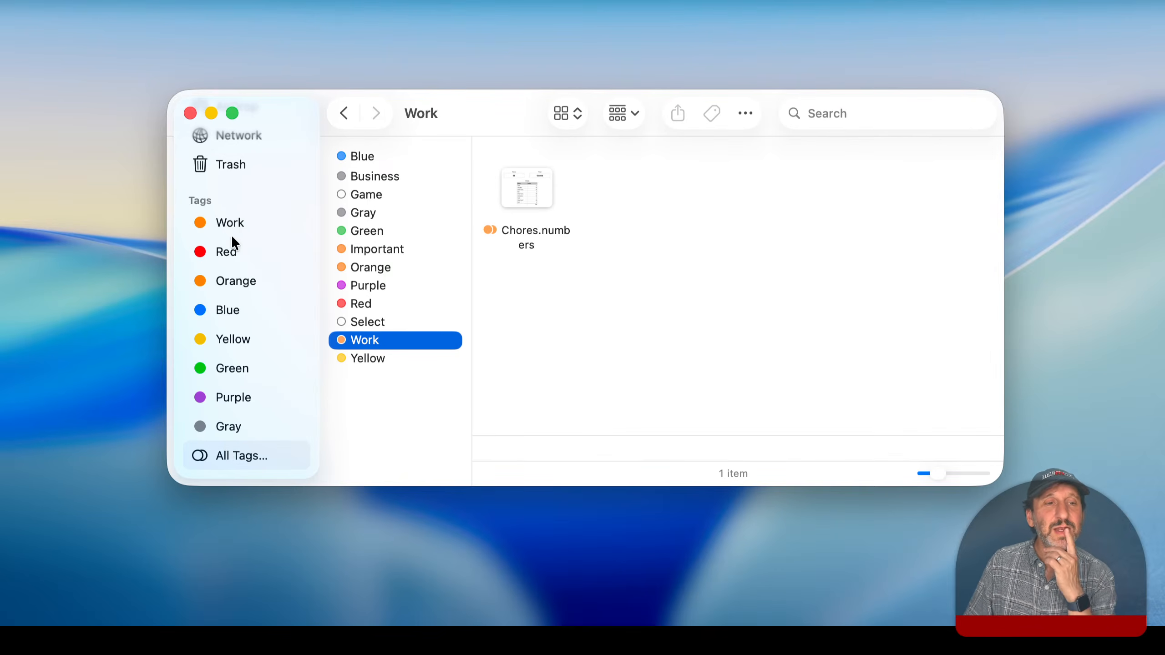
{"action": "scroll", "coordinate": [227, 183], "scroll_direction": "up", "scroll_amount": 10}
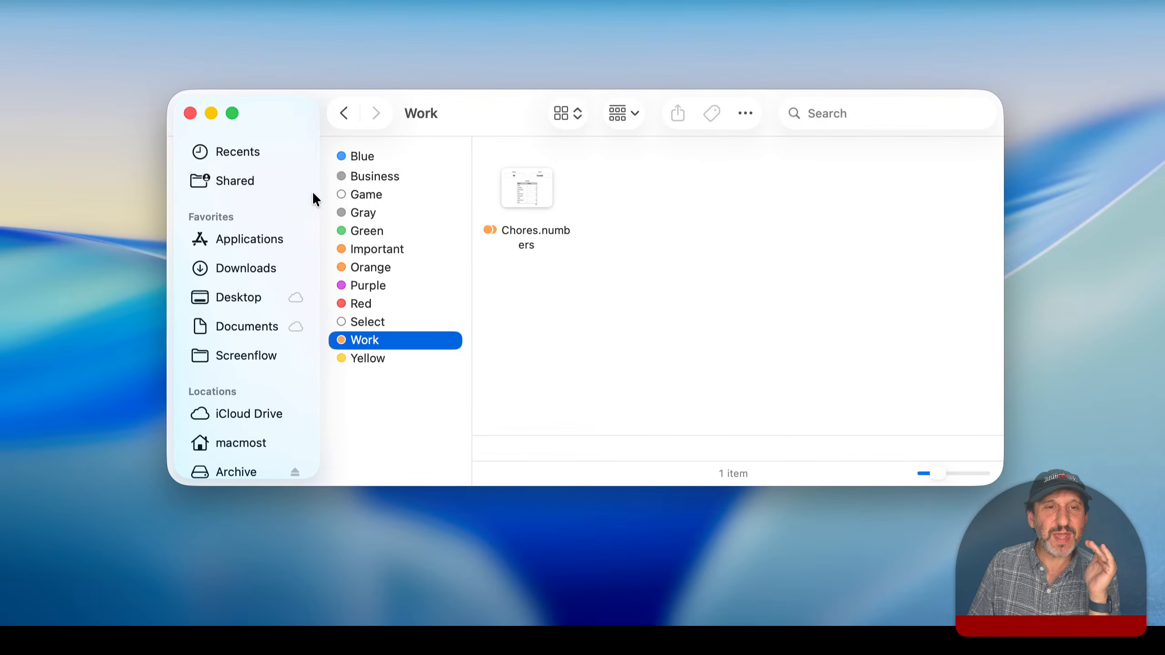
{"action": "left_click", "coordinate": [342, 115]}
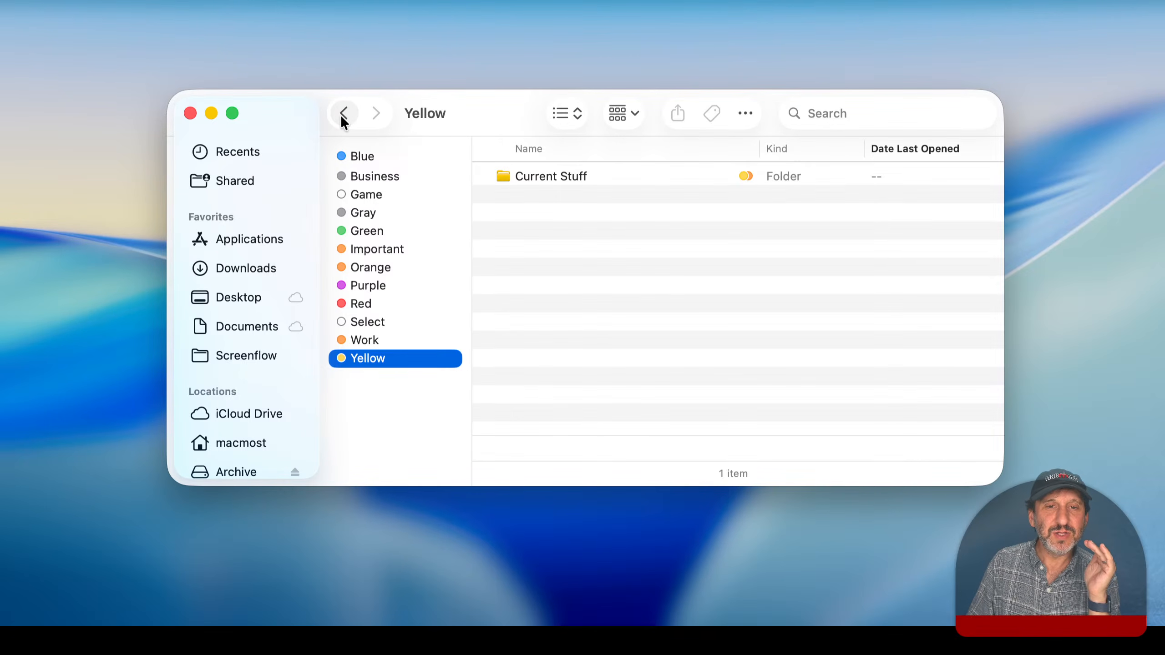
{"action": "scroll", "coordinate": [246, 345], "scroll_direction": "down", "scroll_amount": 10}
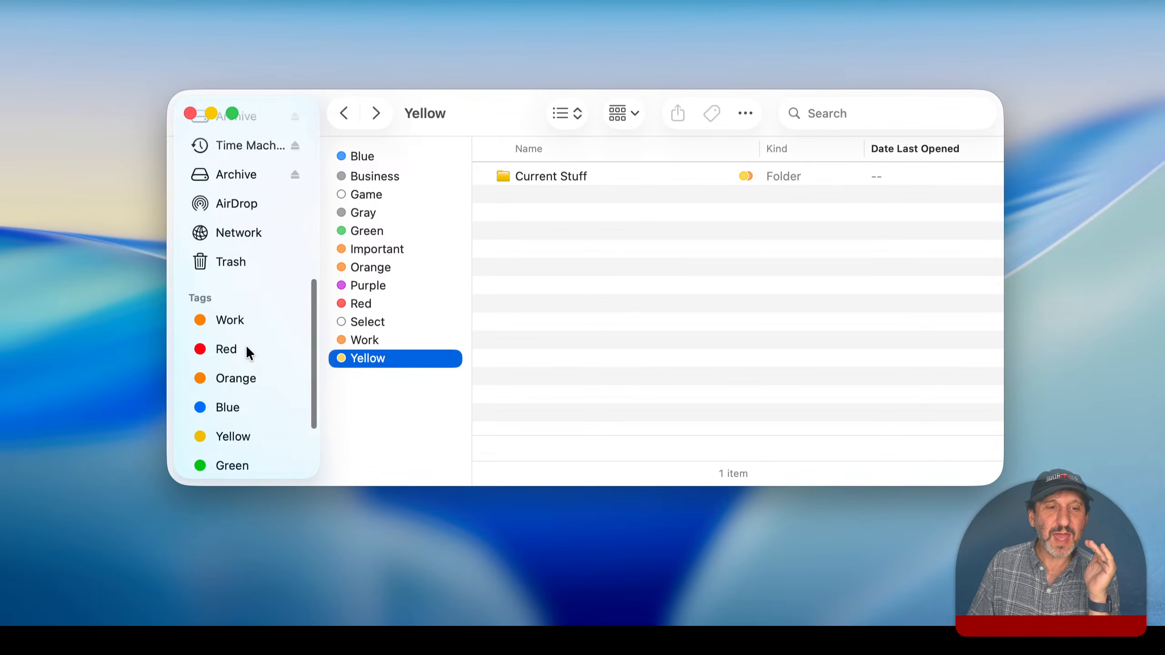
{"action": "left_click", "coordinate": [218, 455]}
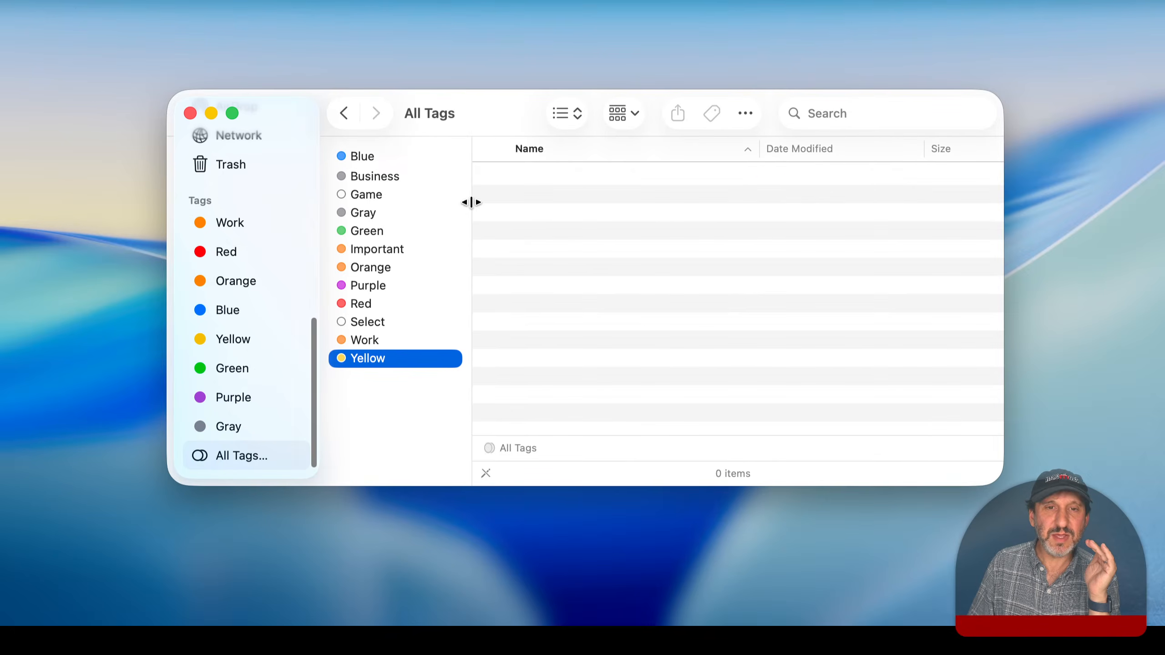
Return to Documents and remove all tags from Current Stuff in its Customize Folder options
{"action": "scroll", "coordinate": [260, 321], "scroll_direction": "up", "scroll_amount": 10}
{"action": "scroll", "coordinate": [260, 316], "scroll_direction": "up", "scroll_amount": 3}
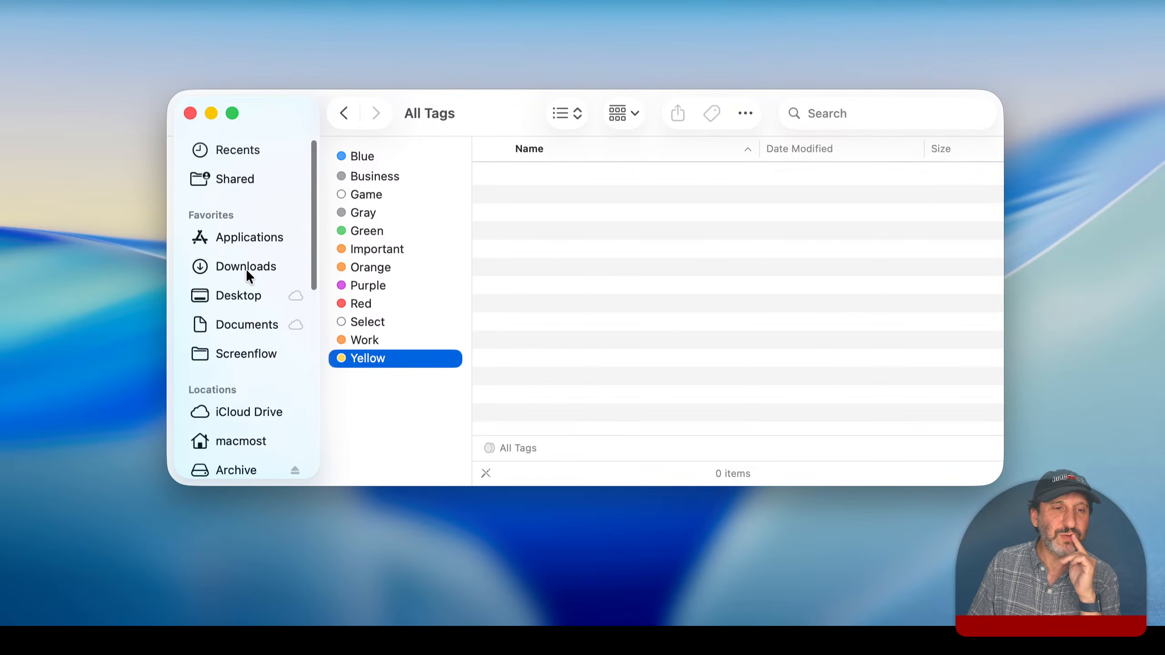
{"action": "left_click", "coordinate": [240, 324]}
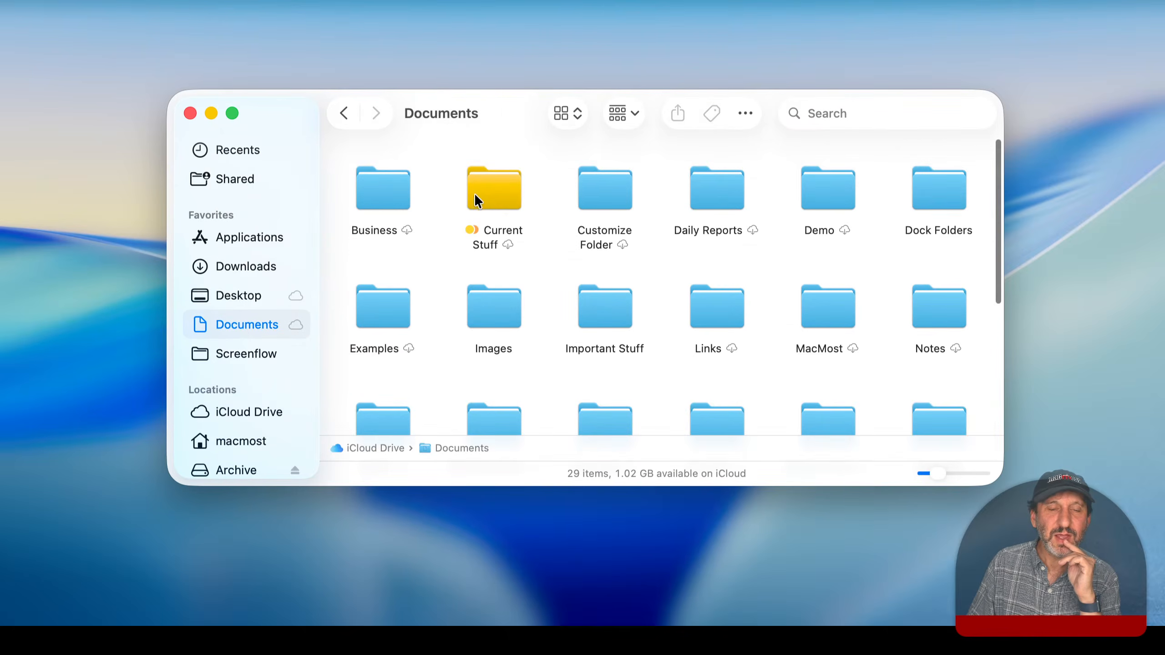
{"action": "left_click", "coordinate": [501, 179]}
{"action": "right_click", "coordinate": [501, 180]}
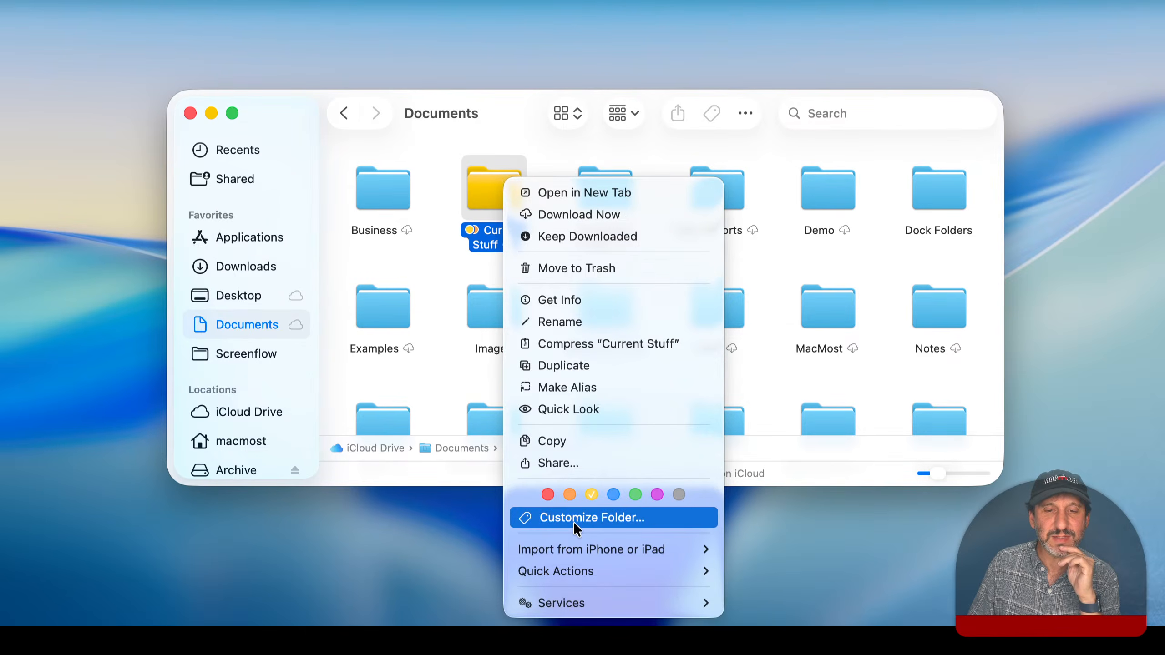
{"action": "left_click", "coordinate": [574, 519]}
{"action": "left_click", "coordinate": [554, 119]}
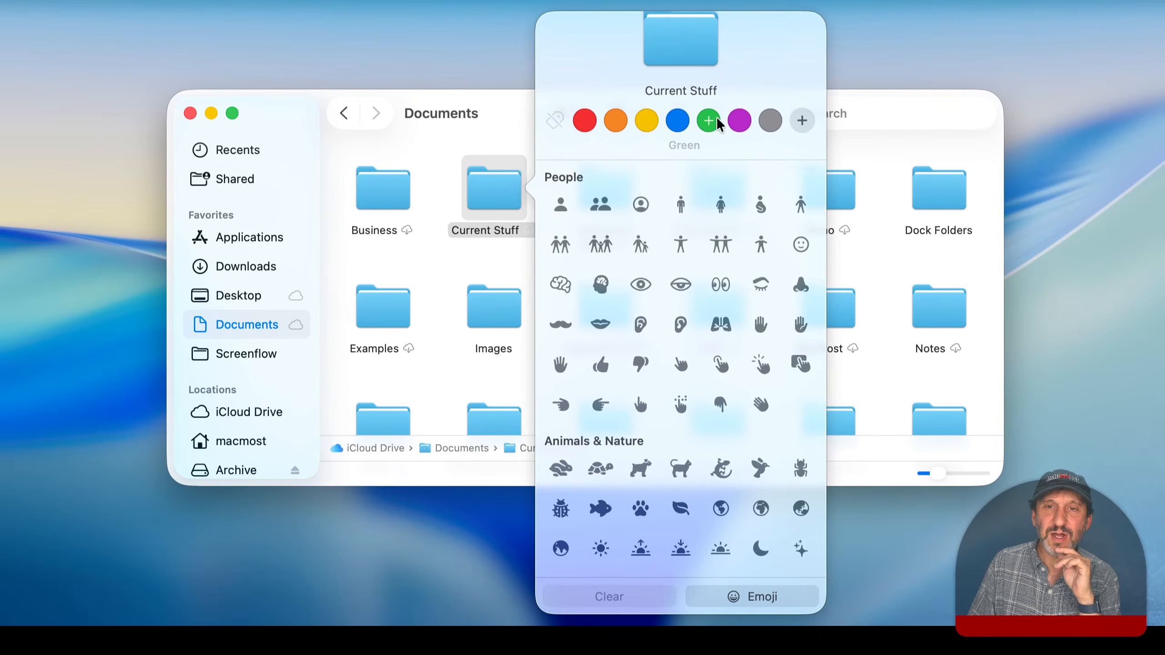
{"action": "left_click", "coordinate": [427, 280]}
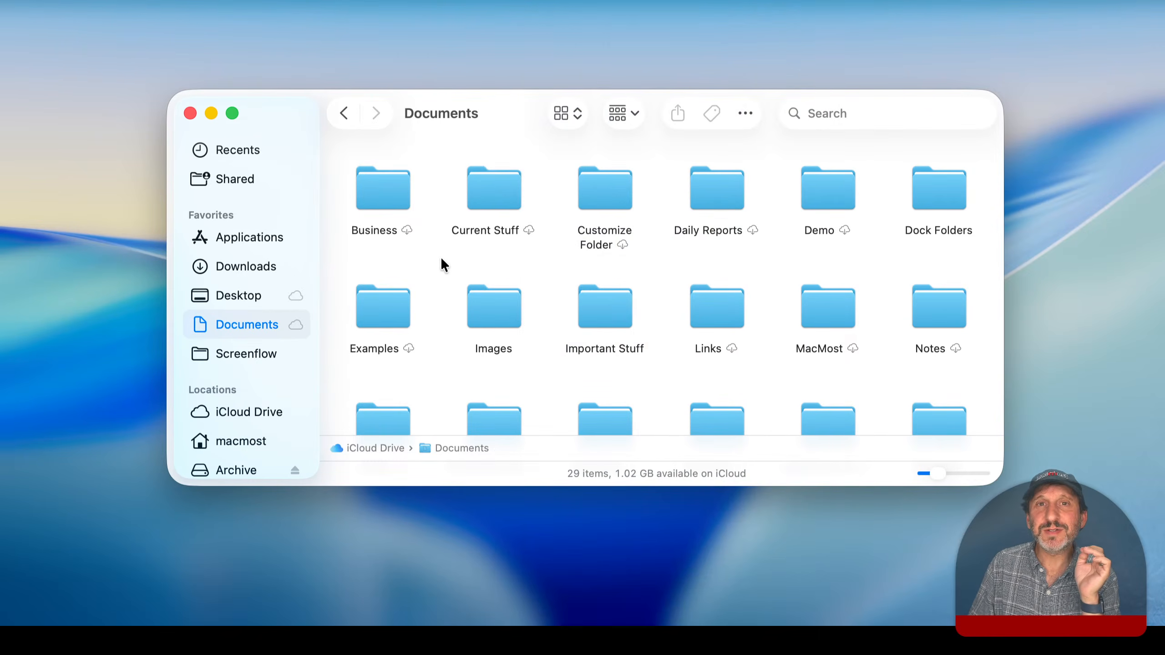
Review the commands offered for the Current Stuff folder, including its tag colours and the Customize Folder option
{"action": "right_click", "coordinate": [492, 176]}
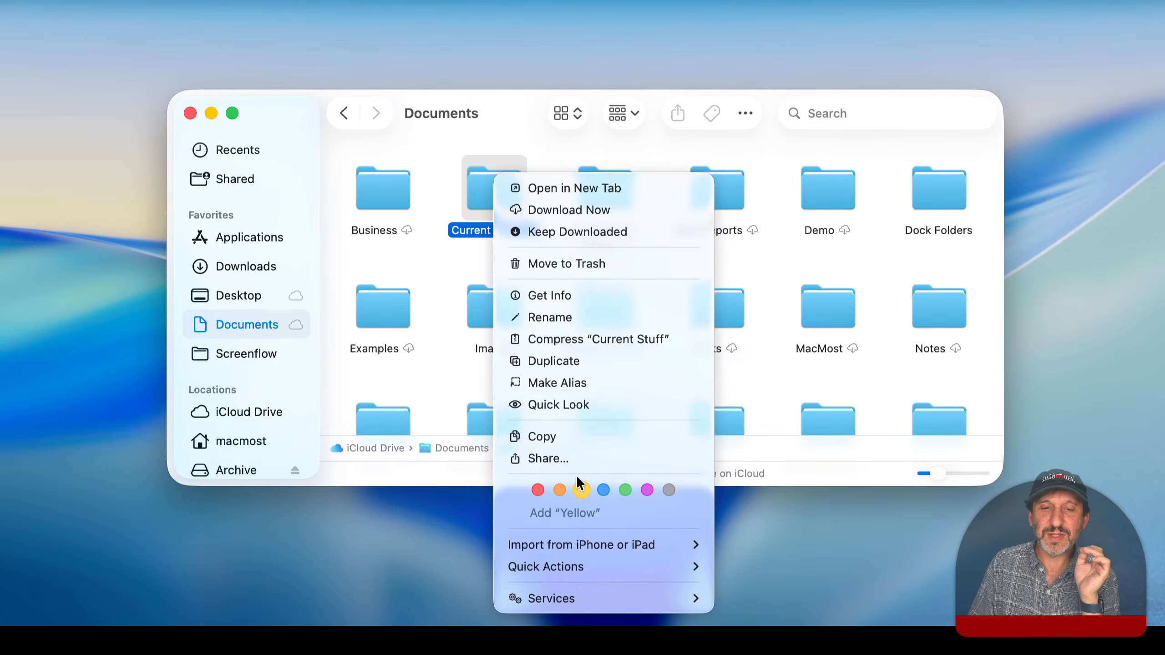
{"action": "left_click", "coordinate": [435, 262]}
{"action": "left_click", "coordinate": [435, 262]}
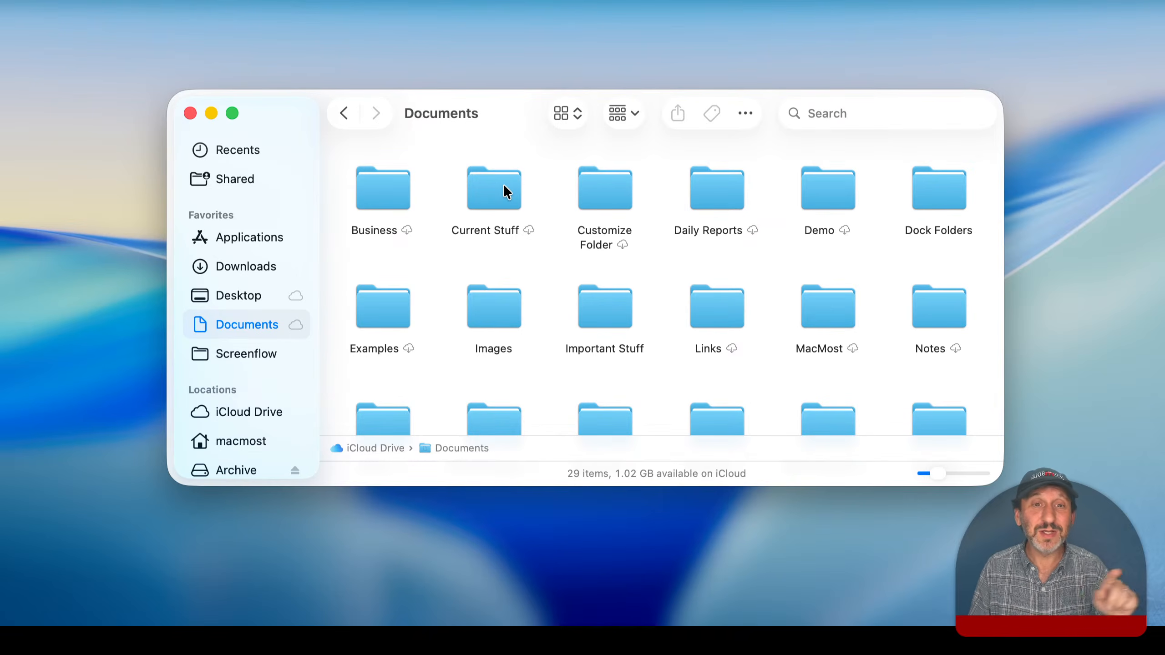
{"action": "left_click", "coordinate": [477, 198]}
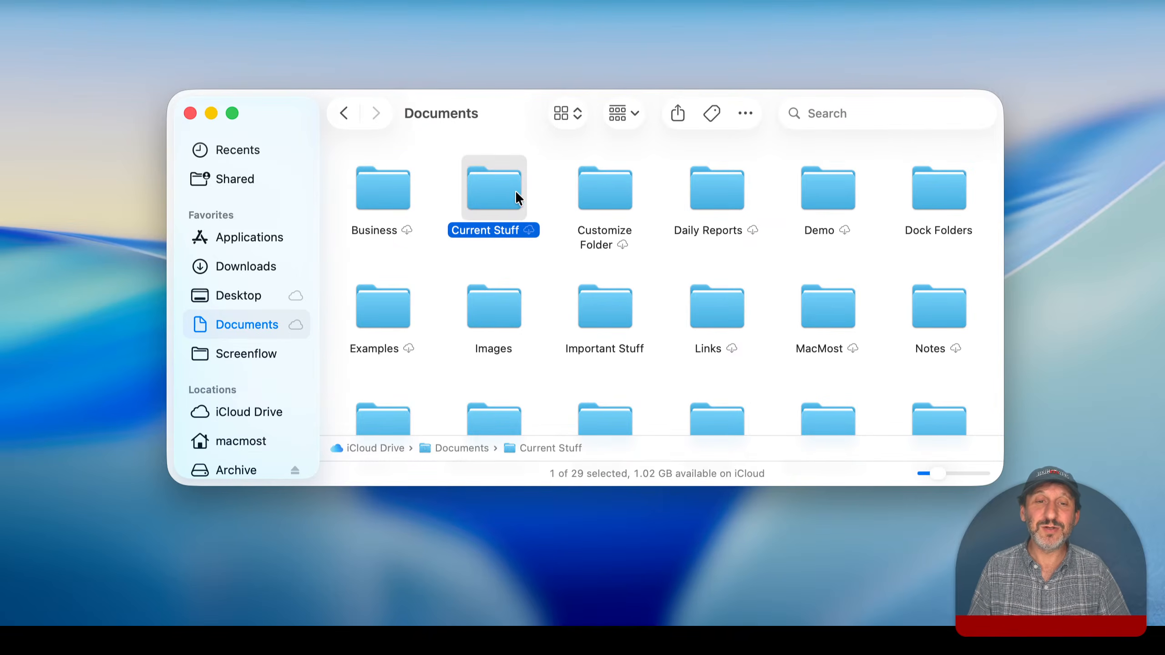
{"action": "right_click", "coordinate": [508, 198]}
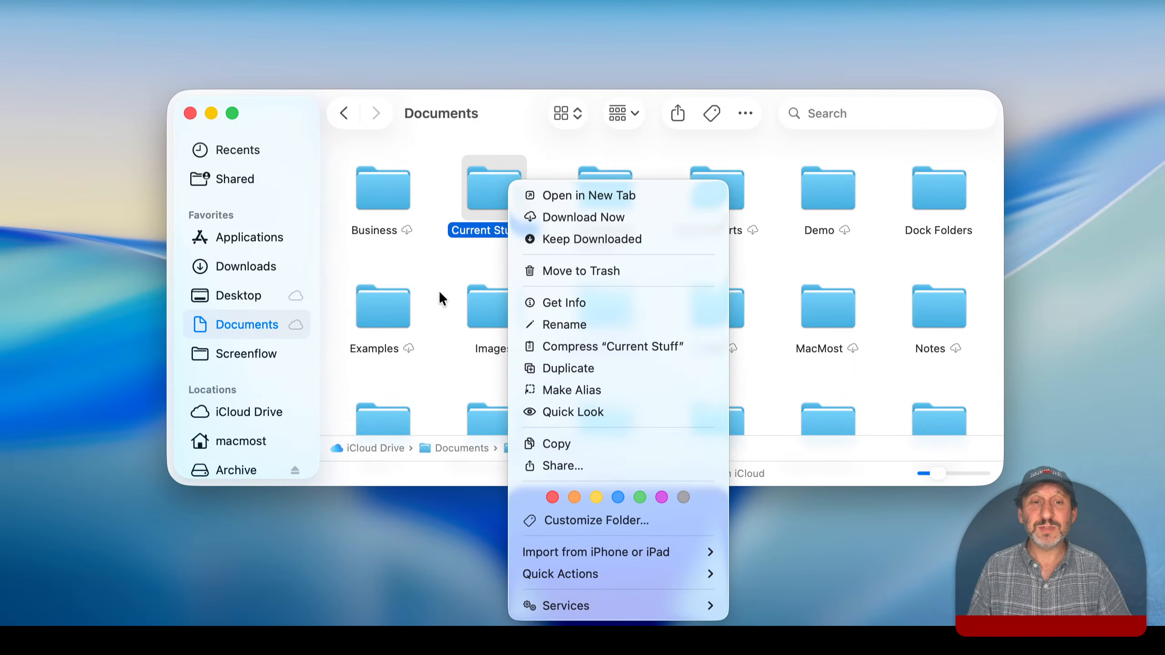
{"action": "left_click", "coordinate": [441, 276]}
{"action": "left_click", "coordinate": [113, 1]}
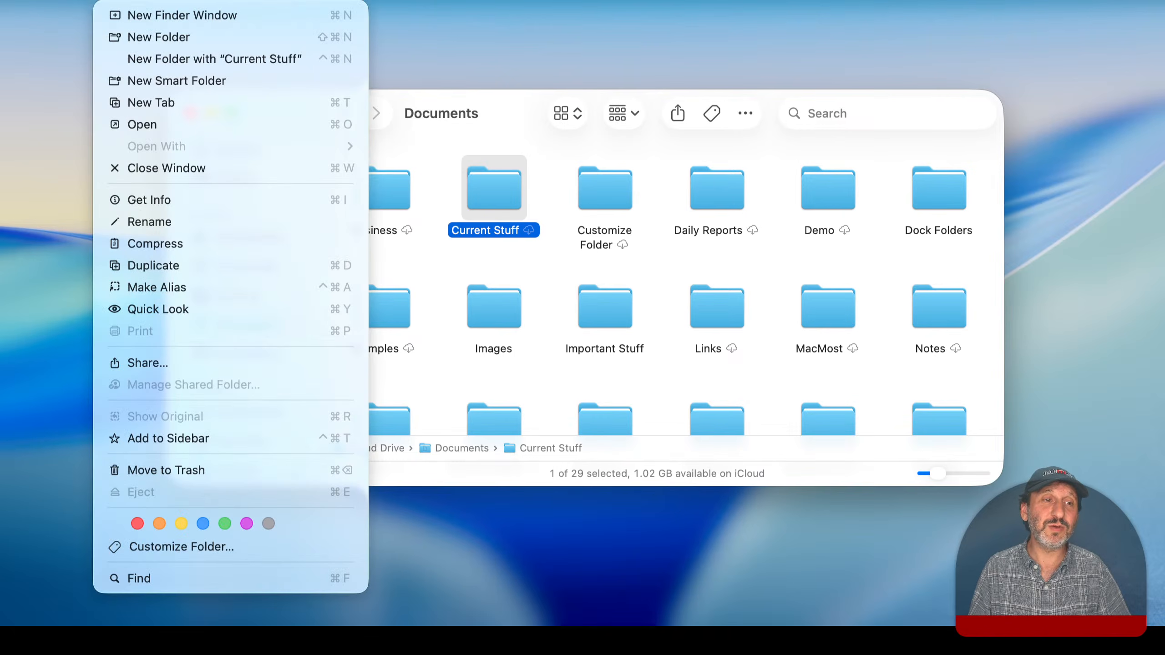
{"action": "left_click", "coordinate": [156, 551]}
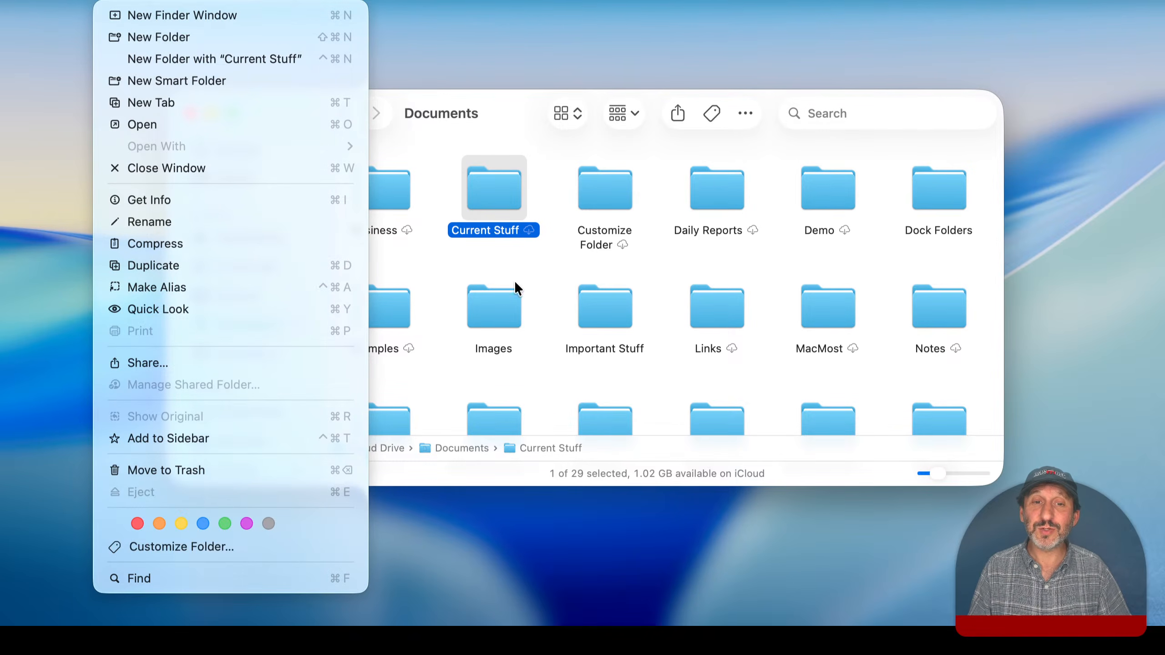
Select the Customize Folder folder together with Current Stuff, check which tag commands are offered for both, and deselect them
{"action": "left_click", "coordinate": [602, 197], "text": "super"}
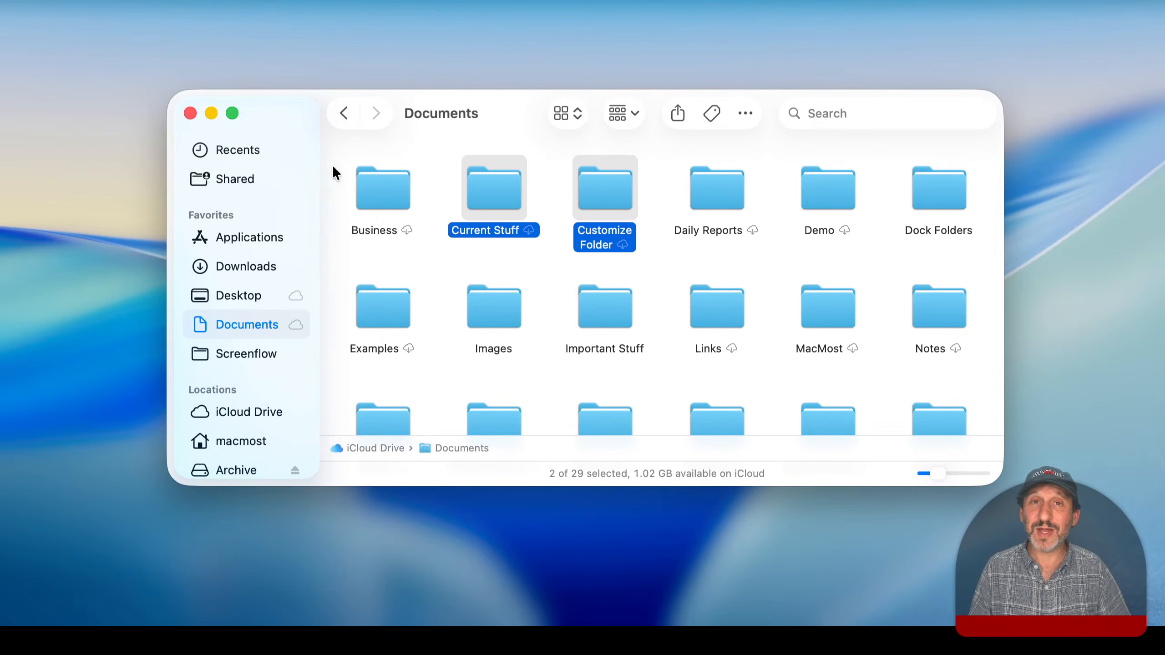
{"action": "left_click", "coordinate": [114, 1]}
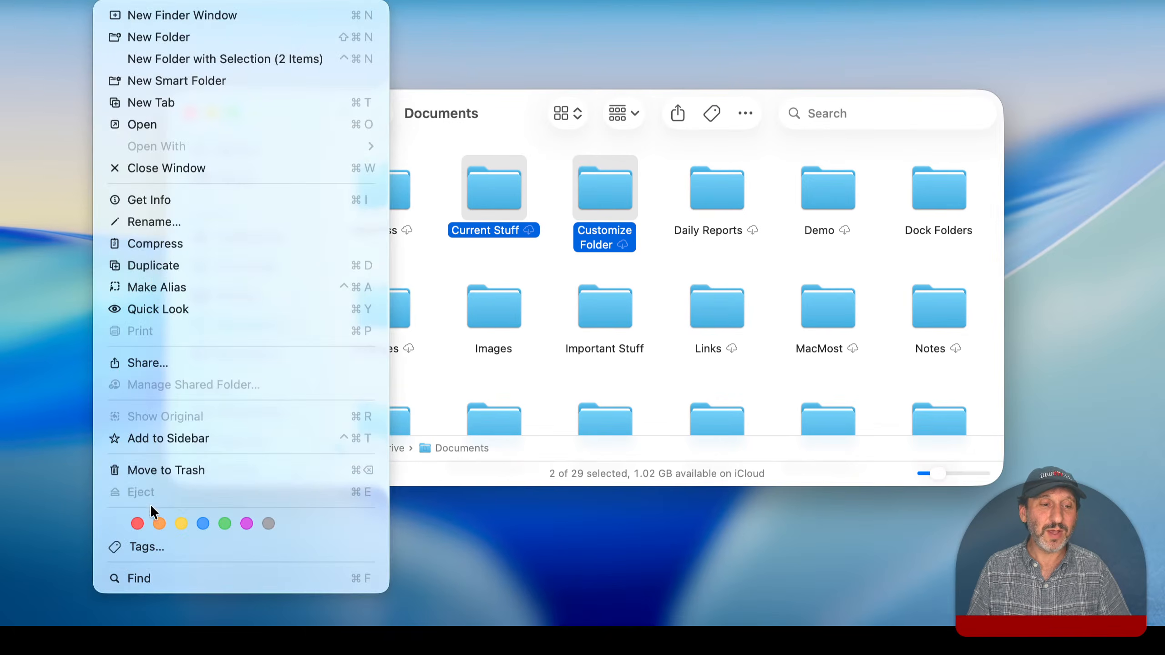
{"action": "left_click", "coordinate": [527, 317]}
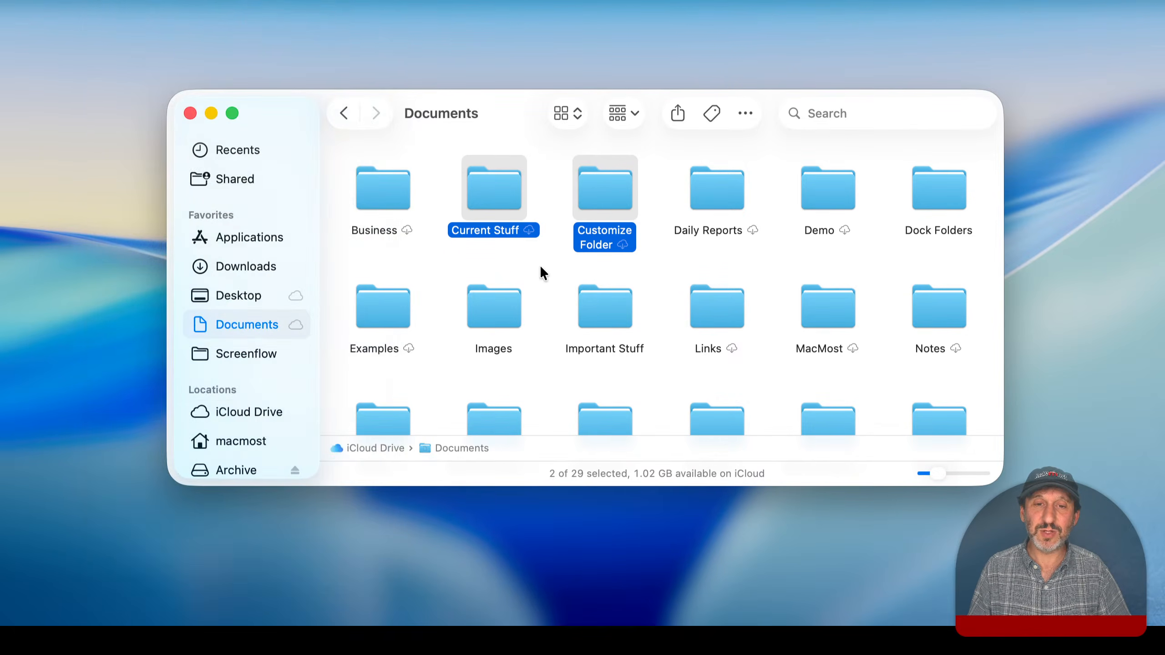
{"action": "left_click", "coordinate": [540, 264]}
Open the Customize Folder options for Current Stuff and look through the available symbols from People to the last ones
{"action": "left_click", "coordinate": [494, 183]}
{"action": "left_click", "coordinate": [114, 0]}
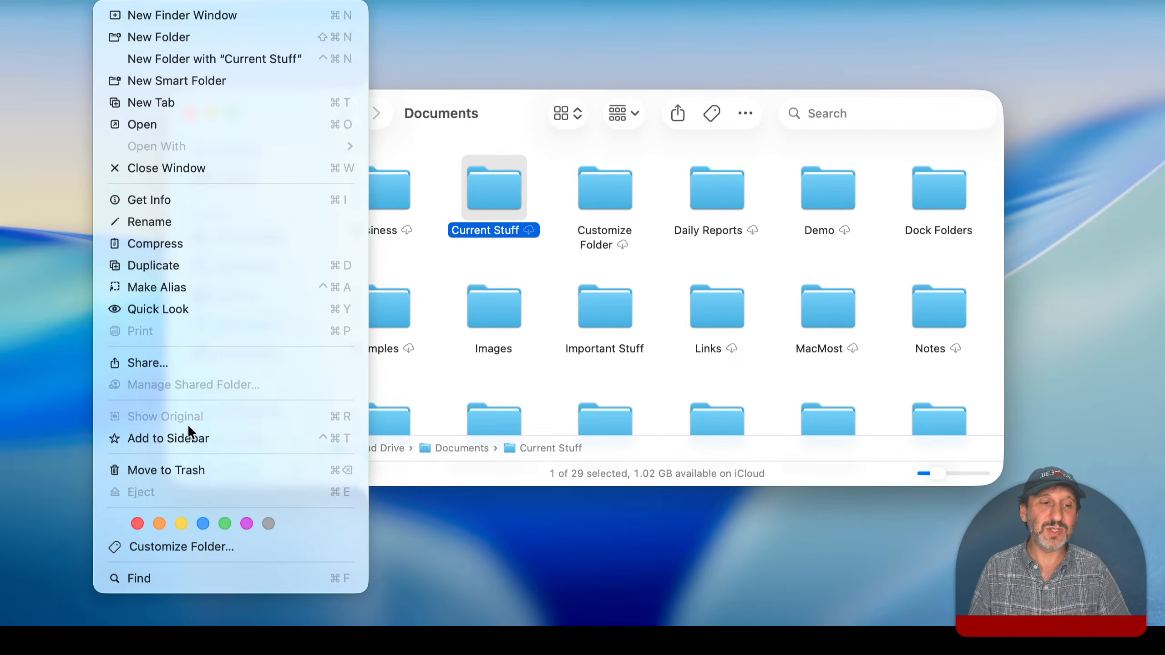
{"action": "left_click", "coordinate": [175, 542]}
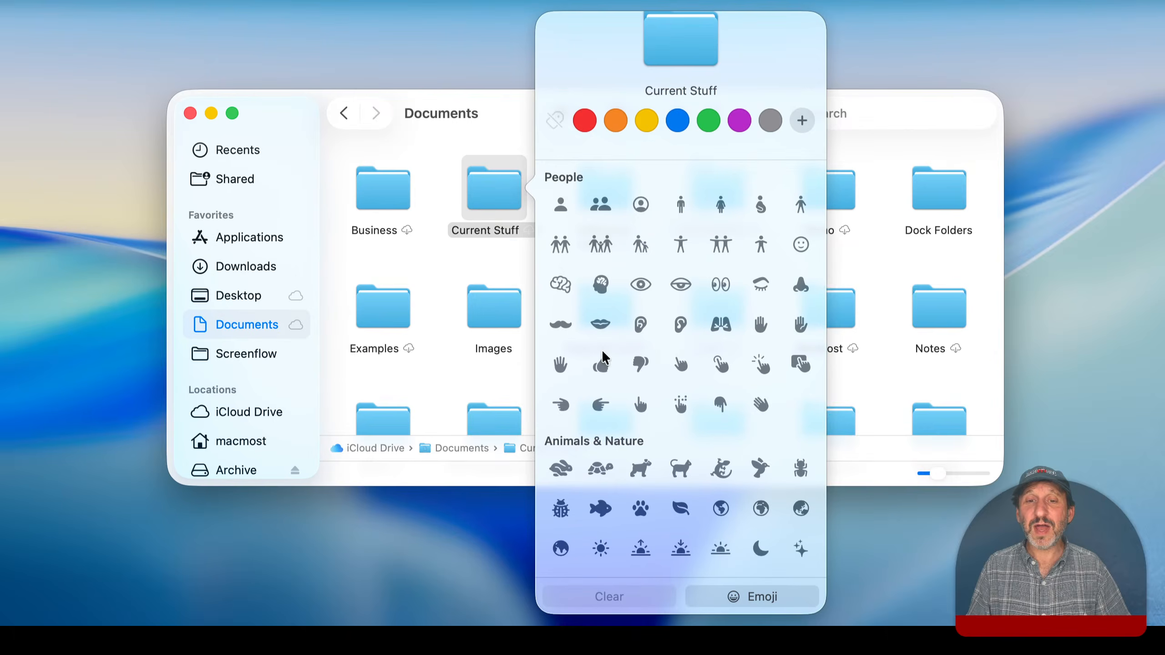
{"action": "scroll", "coordinate": [601, 358], "scroll_direction": "down", "scroll_amount": 10}
{"action": "scroll", "coordinate": [602, 358], "scroll_direction": "down", "scroll_amount": 10}
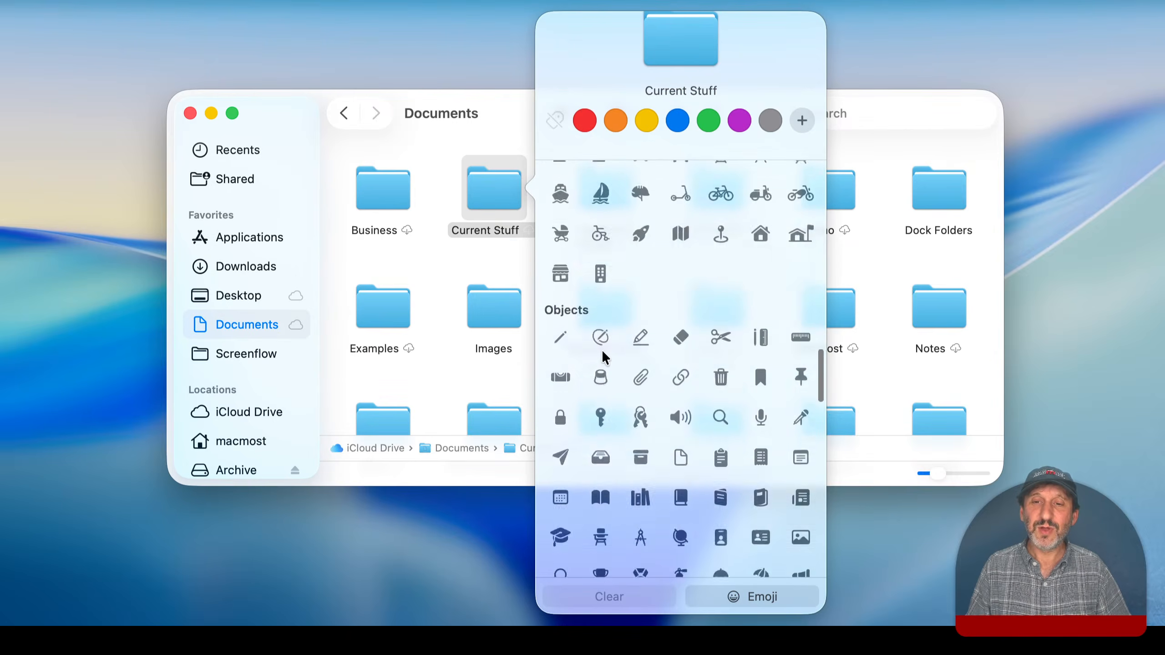
{"action": "scroll", "coordinate": [602, 352], "scroll_direction": "down", "scroll_amount": 1}
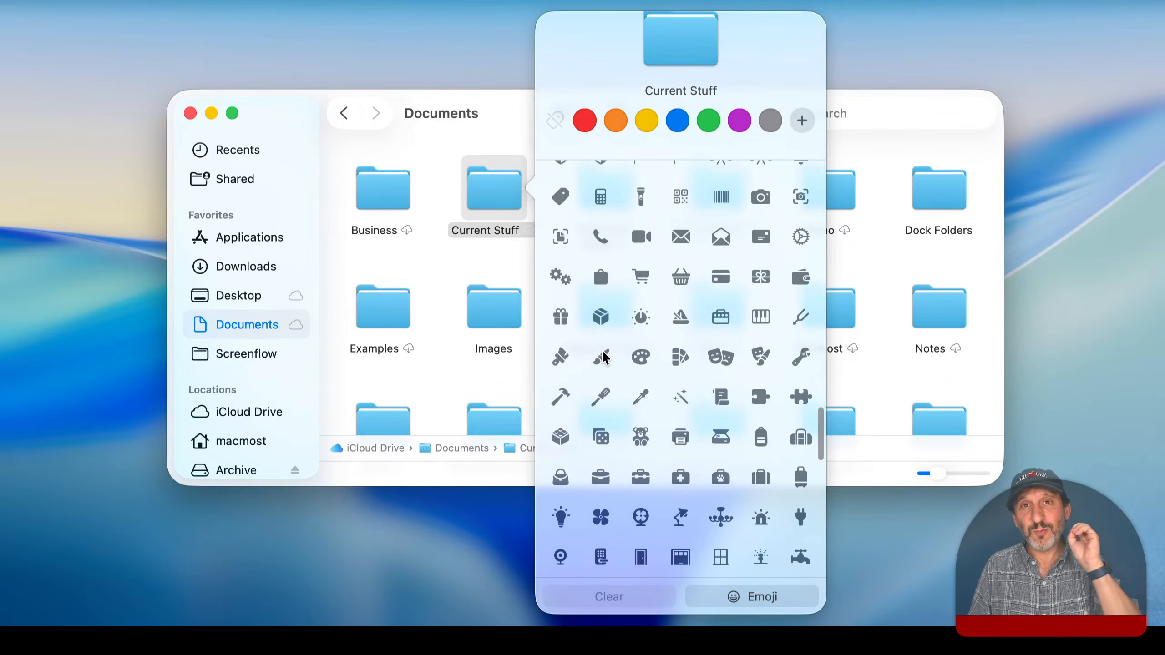
{"action": "scroll", "coordinate": [602, 357], "scroll_direction": "down", "scroll_amount": 15}
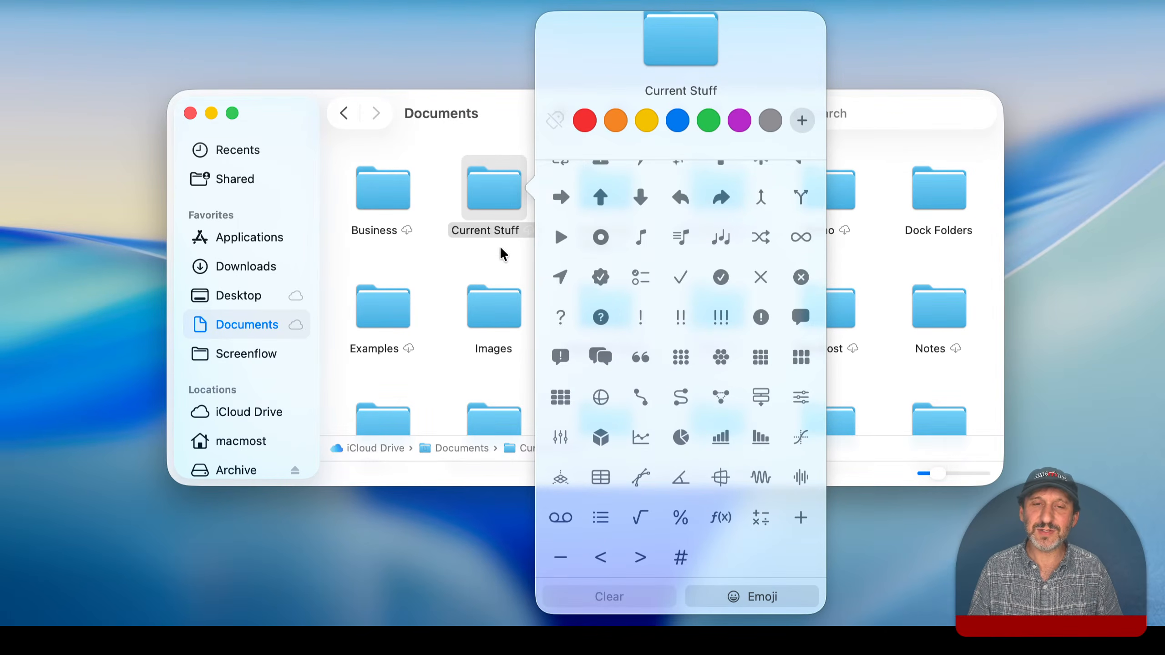
{"action": "scroll", "coordinate": [649, 322], "scroll_direction": "up", "scroll_amount": 15}
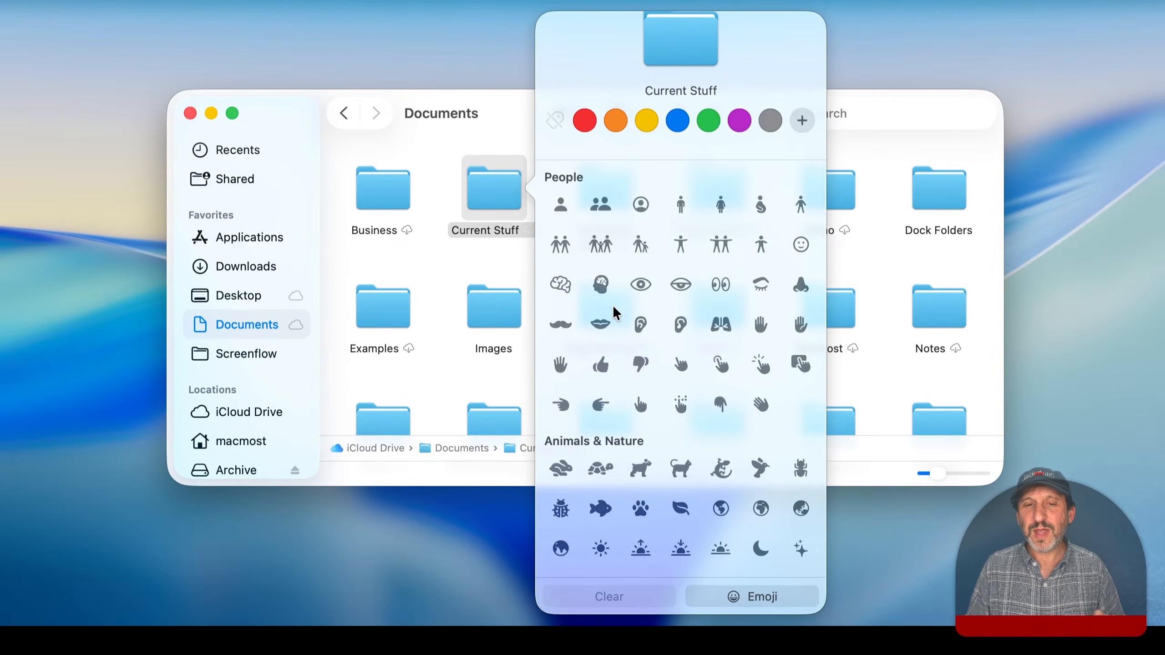
Try the eye, lips and moustache symbols from the People category on the Current Stuff folder
{"action": "left_click", "coordinate": [640, 286]}
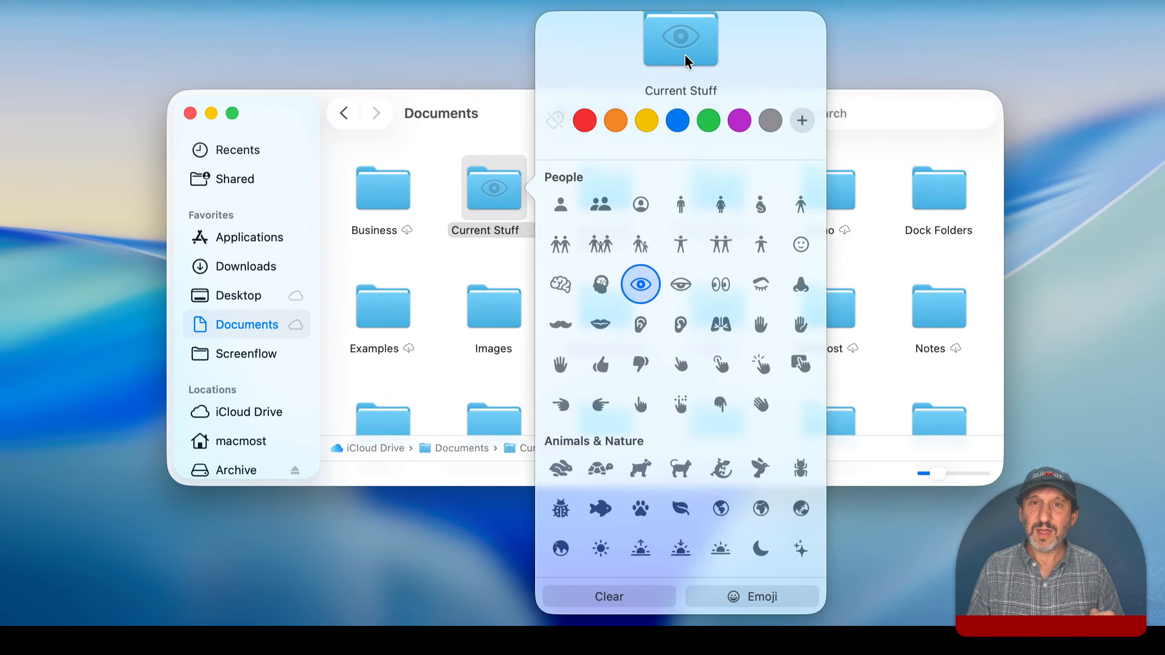
{"action": "left_click", "coordinate": [601, 326]}
{"action": "left_click", "coordinate": [564, 327]}
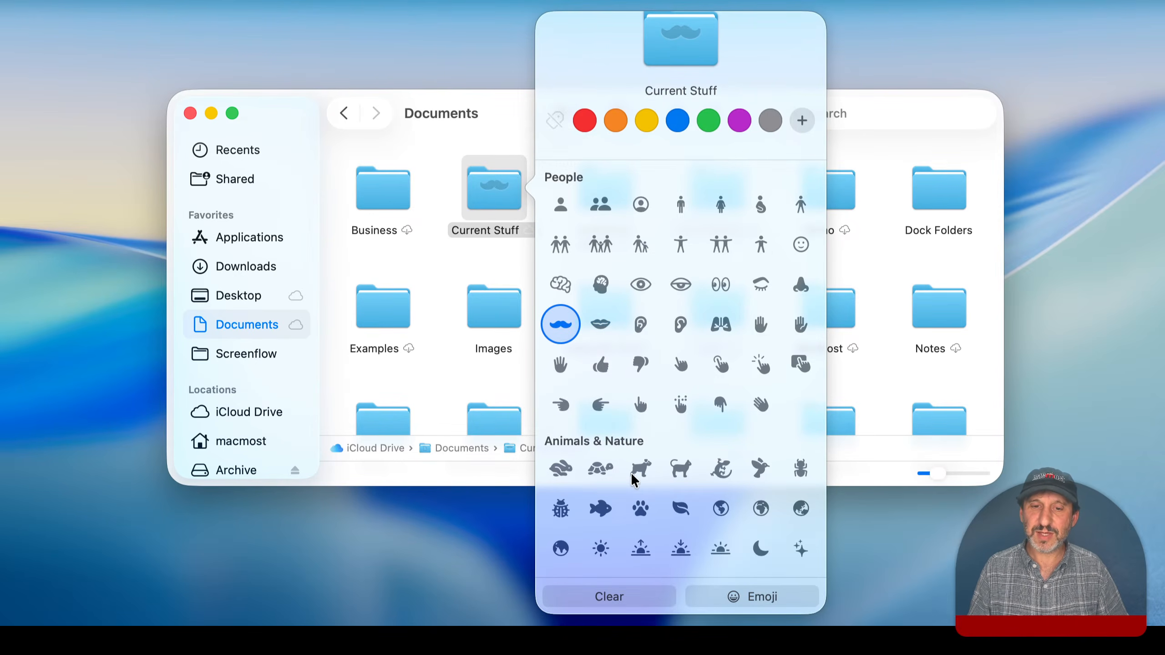
Try the cup and saucer symbol from Food & Drinks and the tennis ball from Activity on Current Stuff
{"action": "scroll", "coordinate": [632, 476], "scroll_direction": "down", "scroll_amount": 10}
{"action": "left_click", "coordinate": [642, 365]}
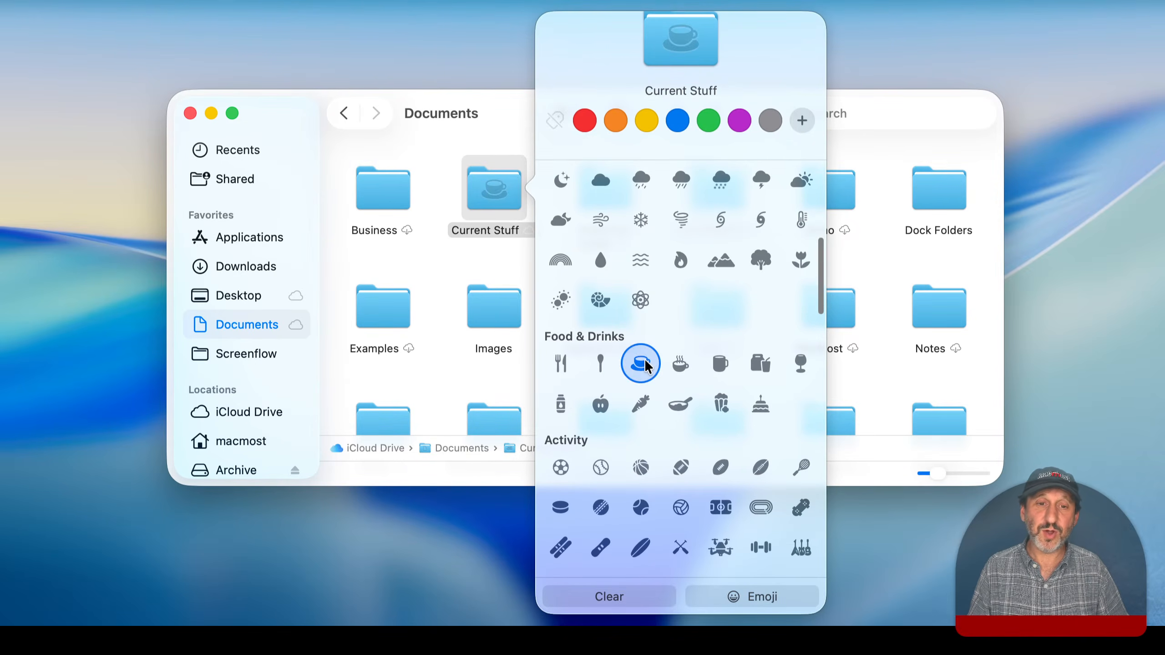
{"action": "scroll", "coordinate": [644, 362], "scroll_direction": "down", "scroll_amount": 5}
{"action": "left_click", "coordinate": [640, 276]}
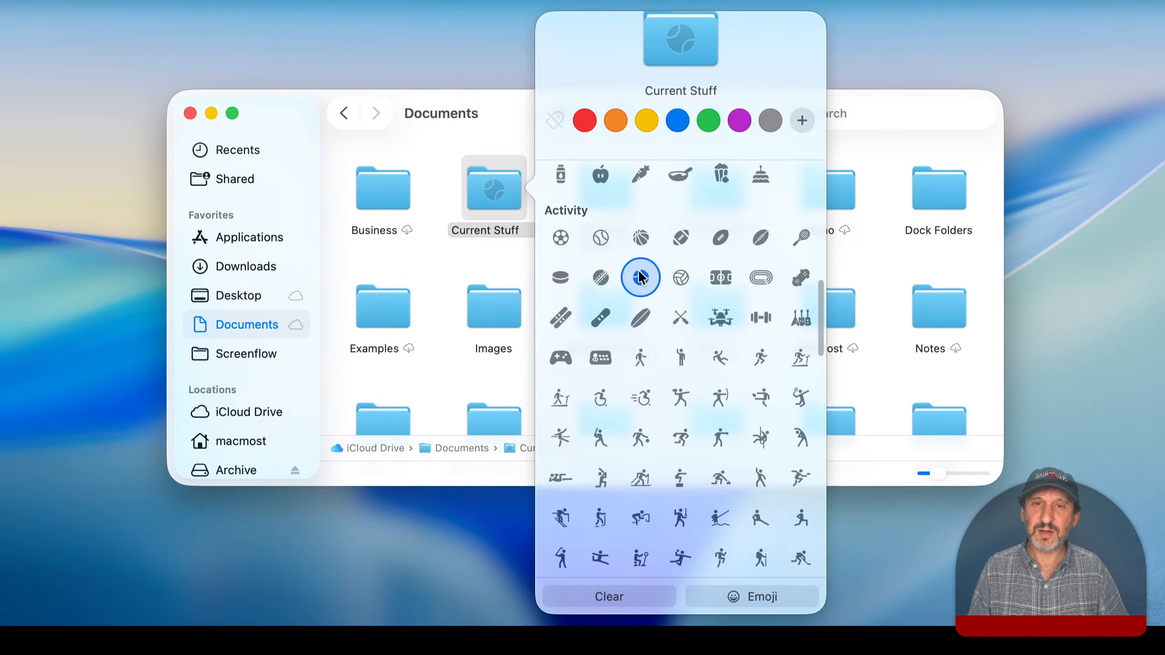
Try several Activity sports figures on Current Stuff, including the skier, the fencer and the handball player
{"action": "scroll", "coordinate": [637, 275], "scroll_direction": "down", "scroll_amount": 5}
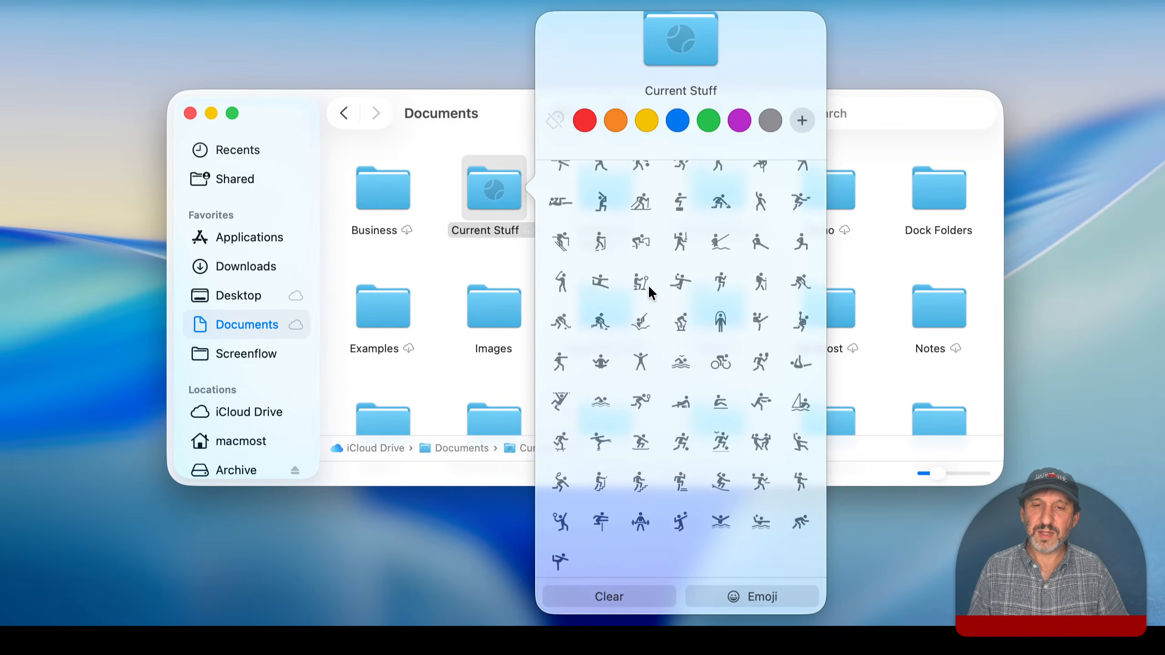
{"action": "left_click", "coordinate": [645, 204]}
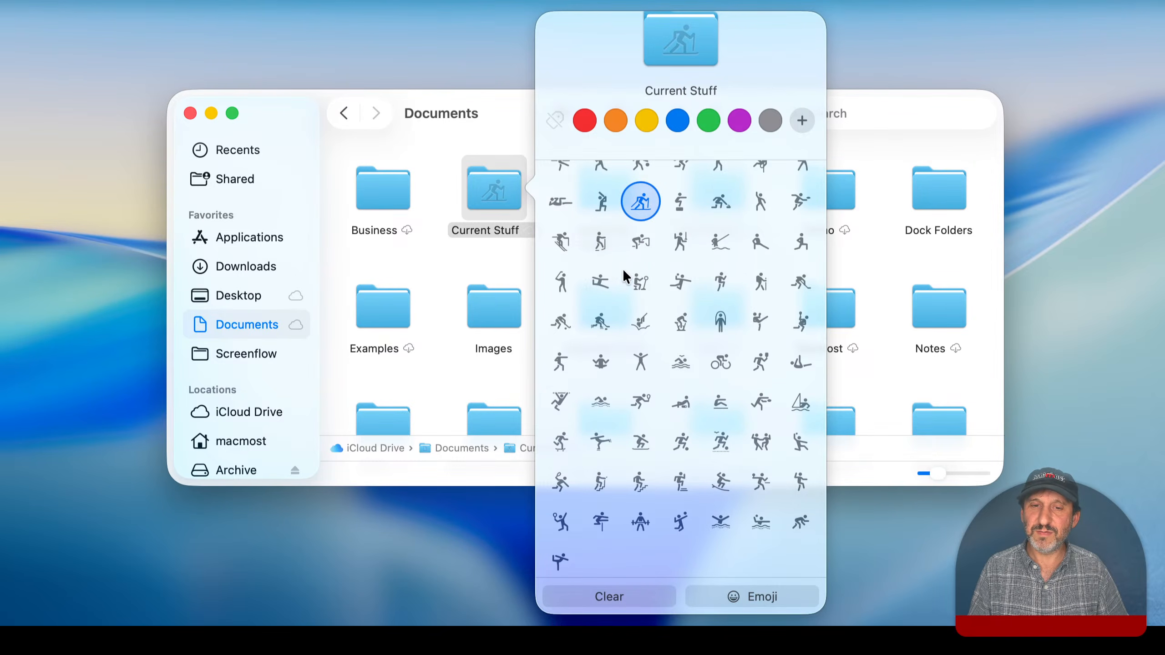
{"action": "left_click", "coordinate": [601, 281]}
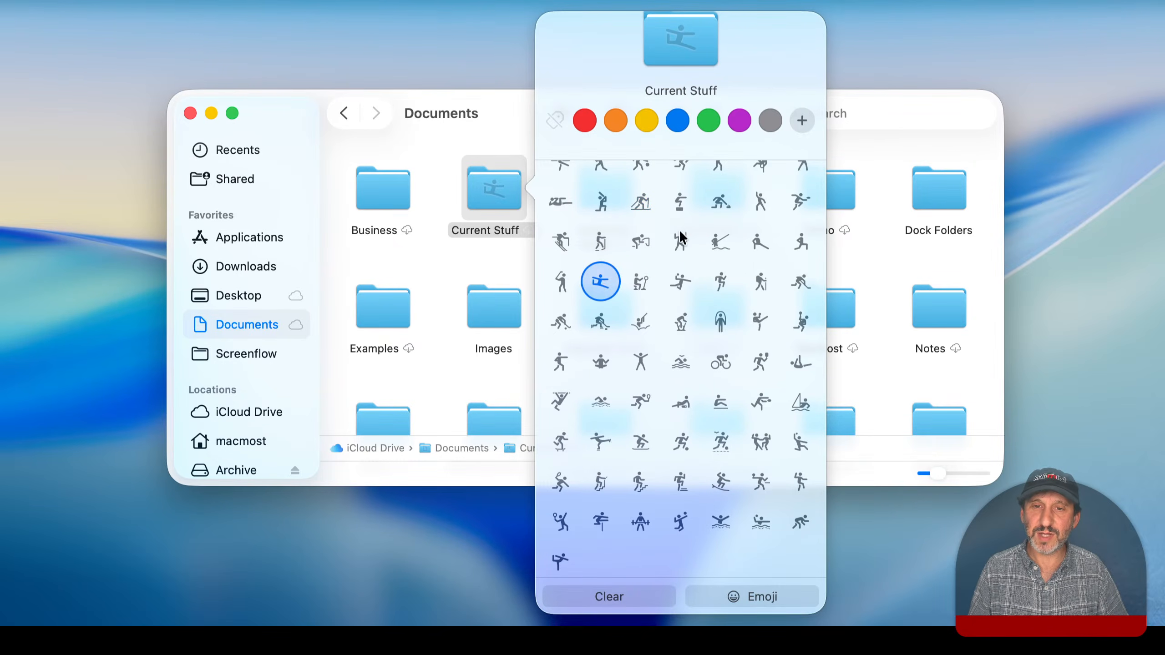
{"action": "left_click", "coordinate": [680, 201]}
{"action": "left_click", "coordinate": [682, 282]}
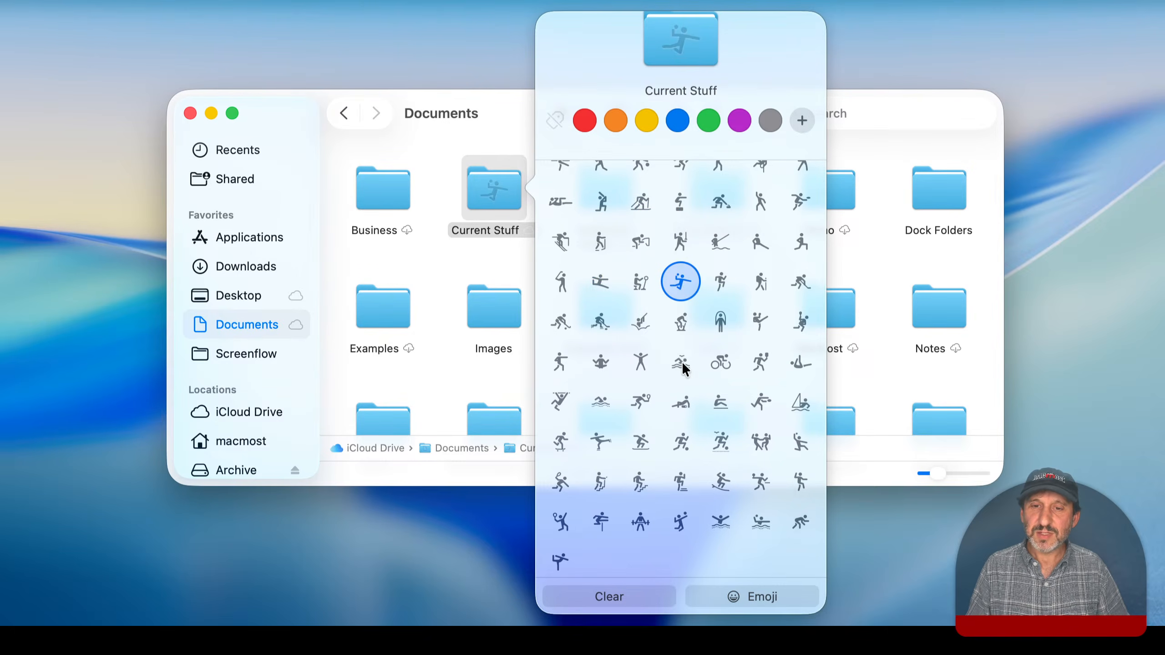
Try the ticket, charging station and truck symbols from Travel & Places, and the single key from Objects, on Current Stuff
{"action": "scroll", "coordinate": [681, 362], "scroll_direction": "down", "scroll_amount": 10}
{"action": "left_click", "coordinate": [603, 252]}
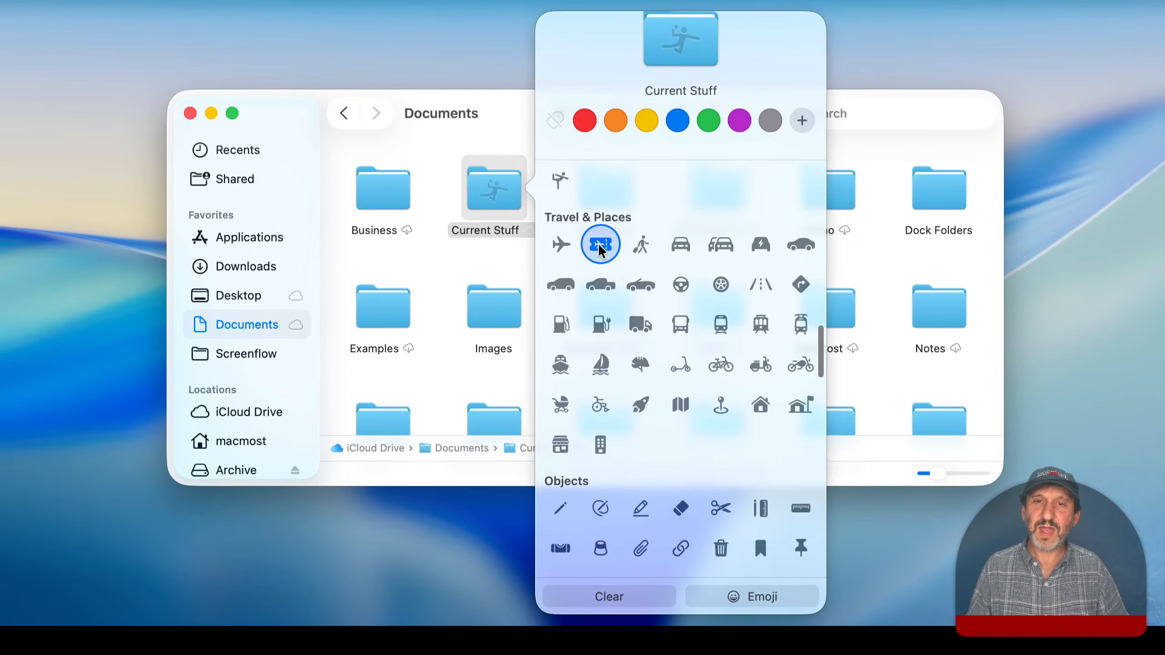
{"action": "left_click", "coordinate": [601, 327]}
{"action": "left_click", "coordinate": [641, 326]}
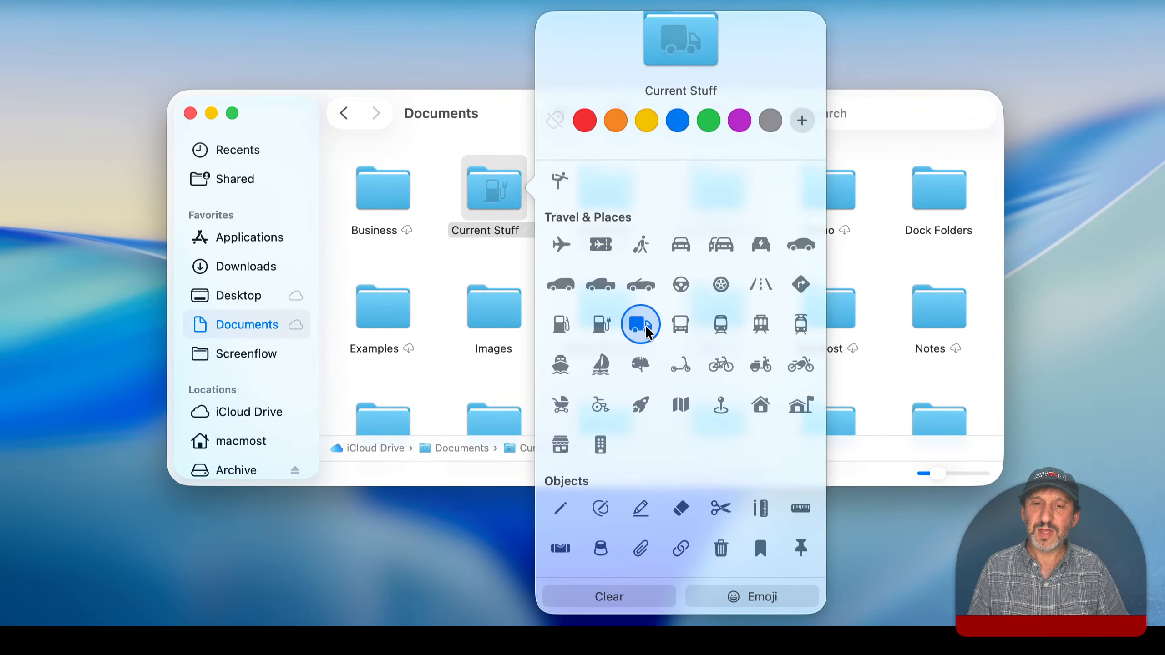
{"action": "scroll", "coordinate": [643, 331], "scroll_direction": "down", "scroll_amount": 6}
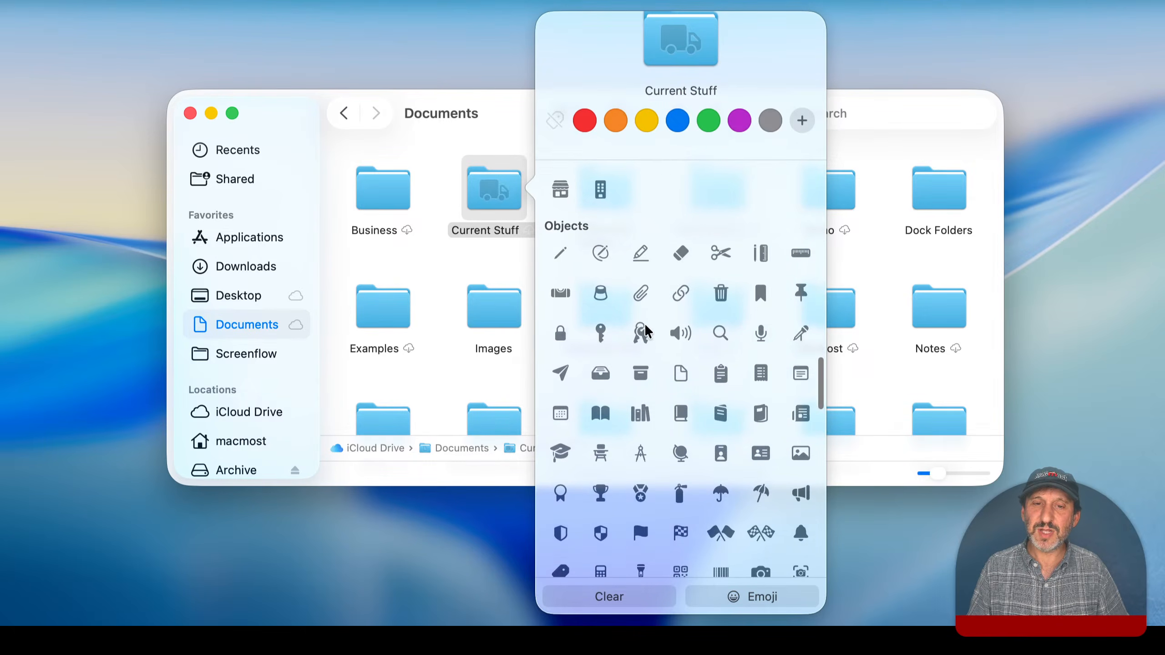
{"action": "left_click", "coordinate": [600, 333]}
{"action": "scroll", "coordinate": [601, 335], "scroll_direction": "down", "scroll_amount": 3}
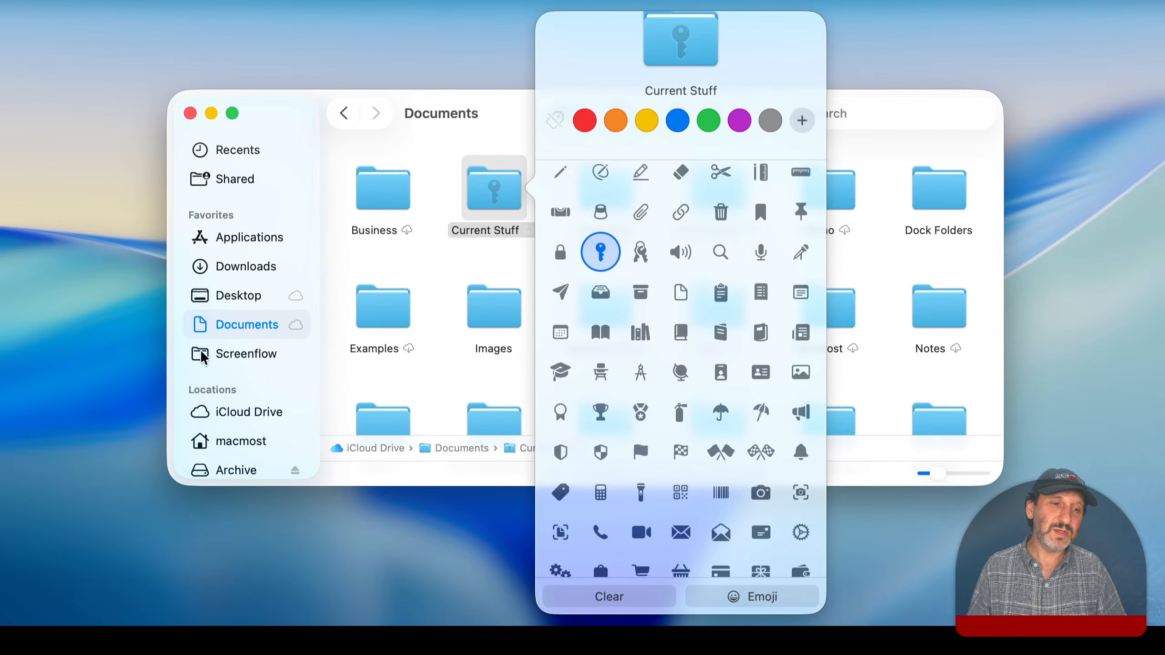
{"action": "left_click", "coordinate": [229, 1]}
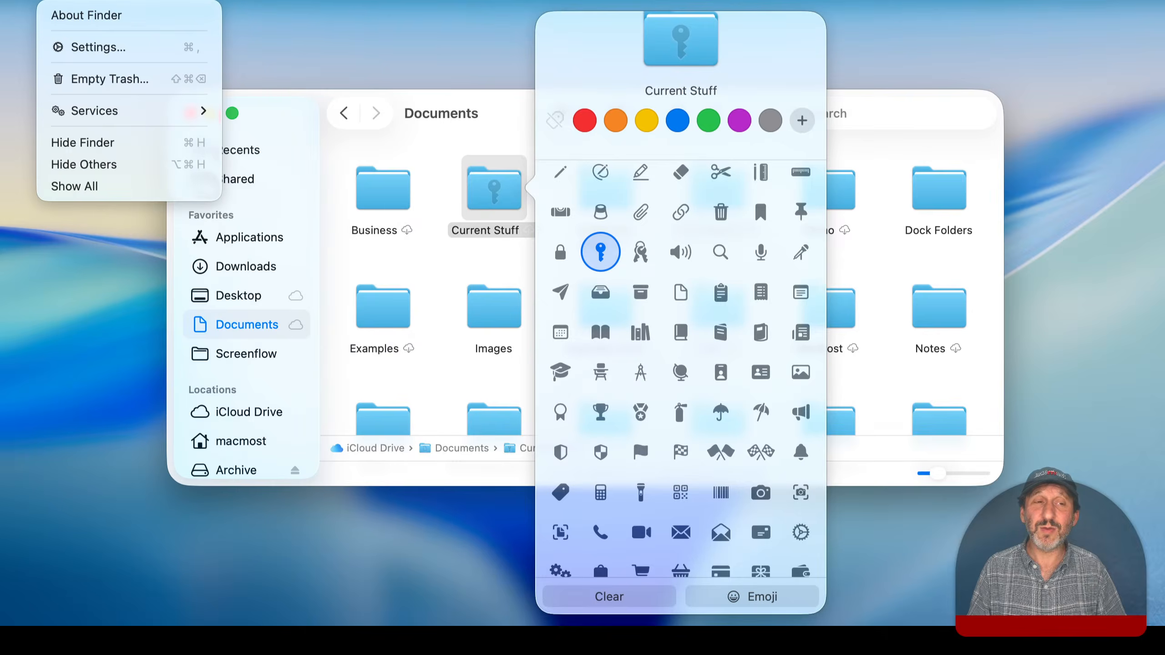
{"action": "mouse_move", "coordinate": [147, 1]}
{"action": "key", "text": "Escape"}
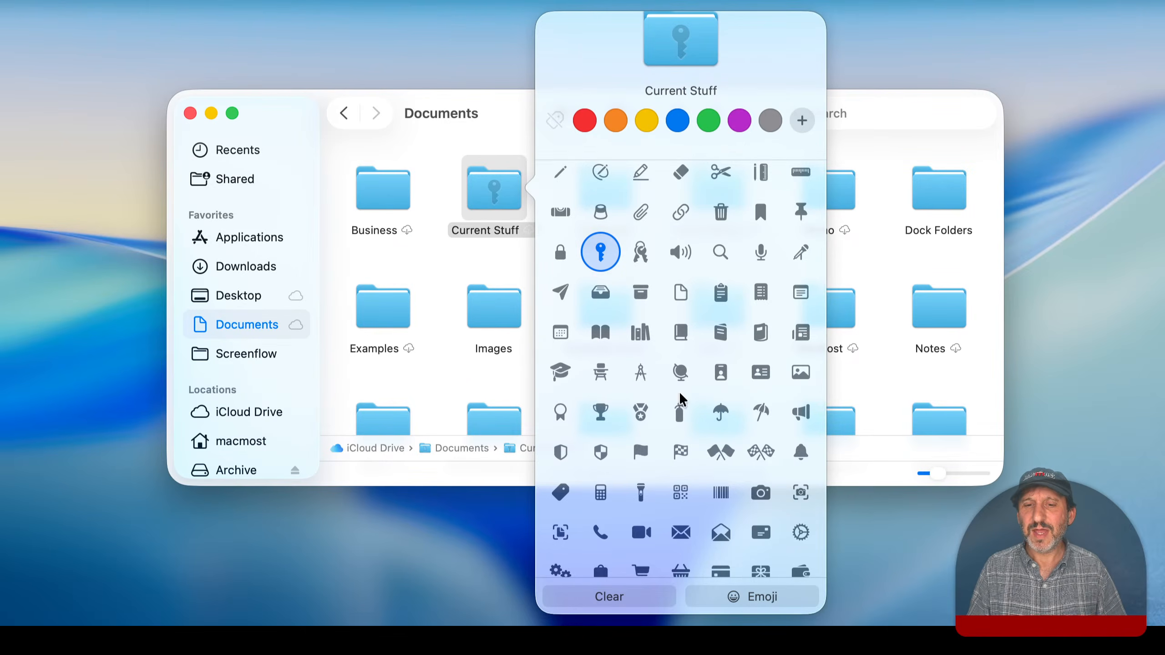
Try the pie chart and chat bubbles from Symbols on Current Stuff, and settle on the music note with lines
{"action": "scroll", "coordinate": [682, 426], "scroll_direction": "down", "scroll_amount": 10}
{"action": "scroll", "coordinate": [678, 444], "scroll_direction": "down", "scroll_amount": 20}
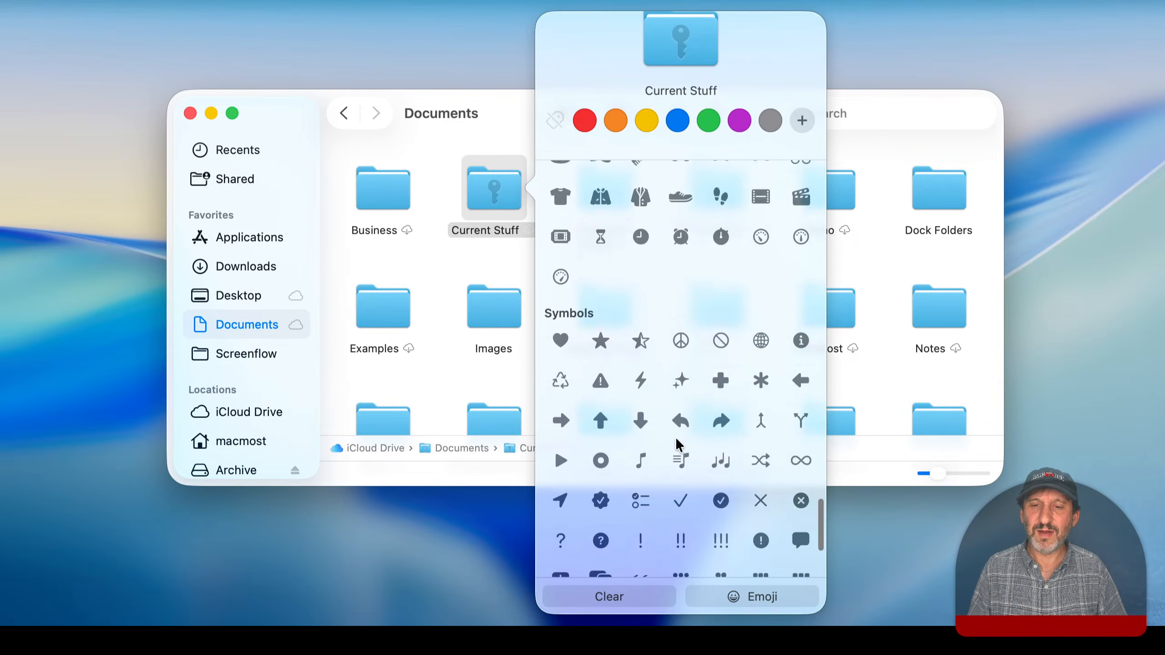
{"action": "scroll", "coordinate": [610, 308], "scroll_direction": "up", "scroll_amount": 20}
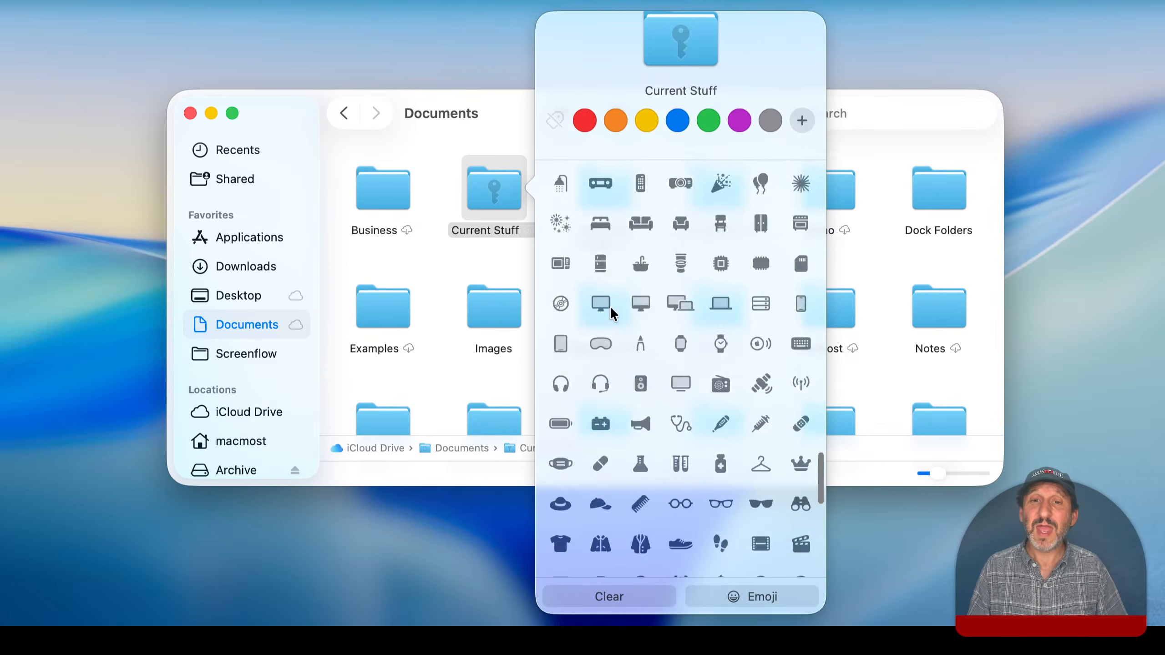
{"action": "scroll", "coordinate": [609, 308], "scroll_direction": "down", "scroll_amount": 20}
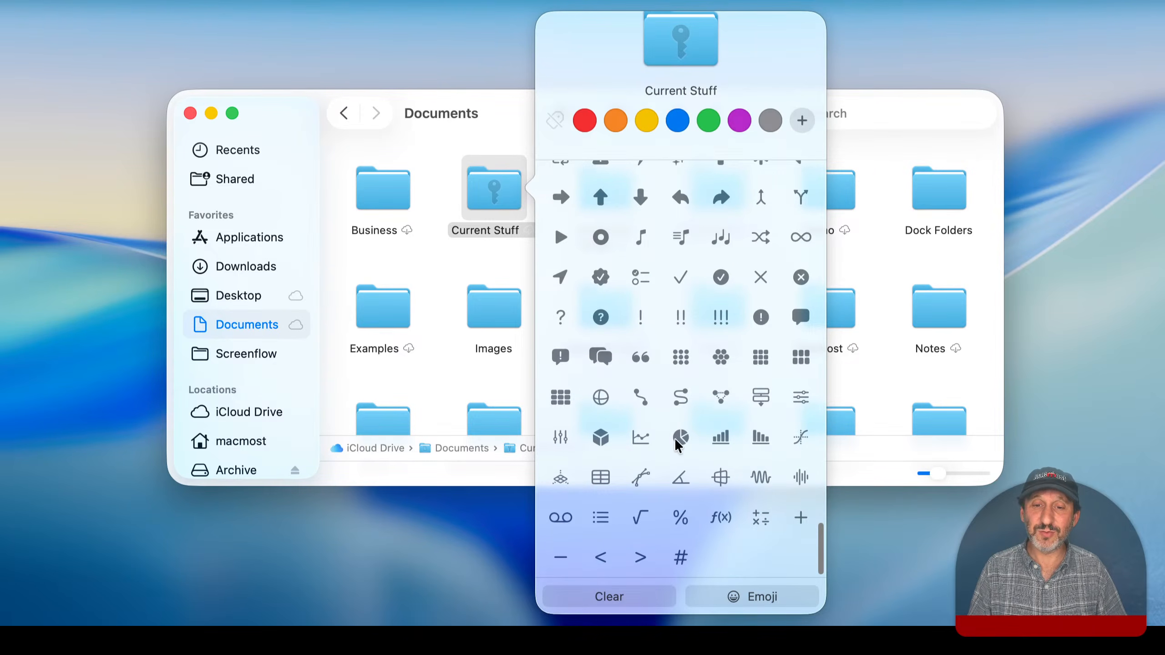
{"action": "left_click", "coordinate": [684, 443]}
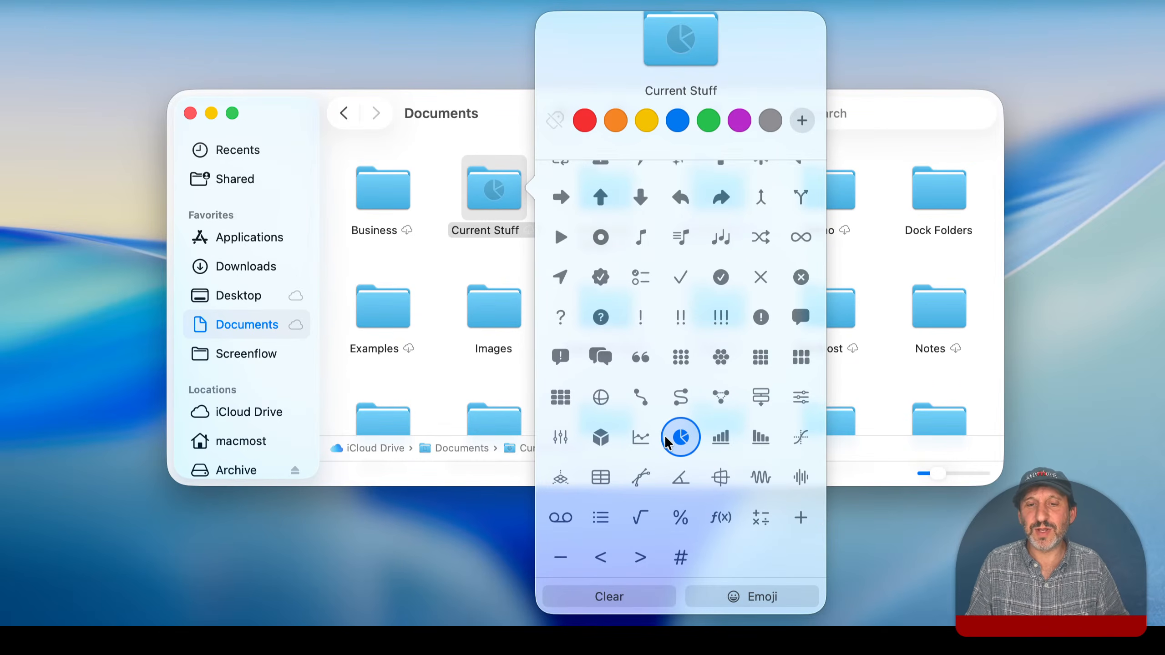
{"action": "left_click", "coordinate": [604, 358]}
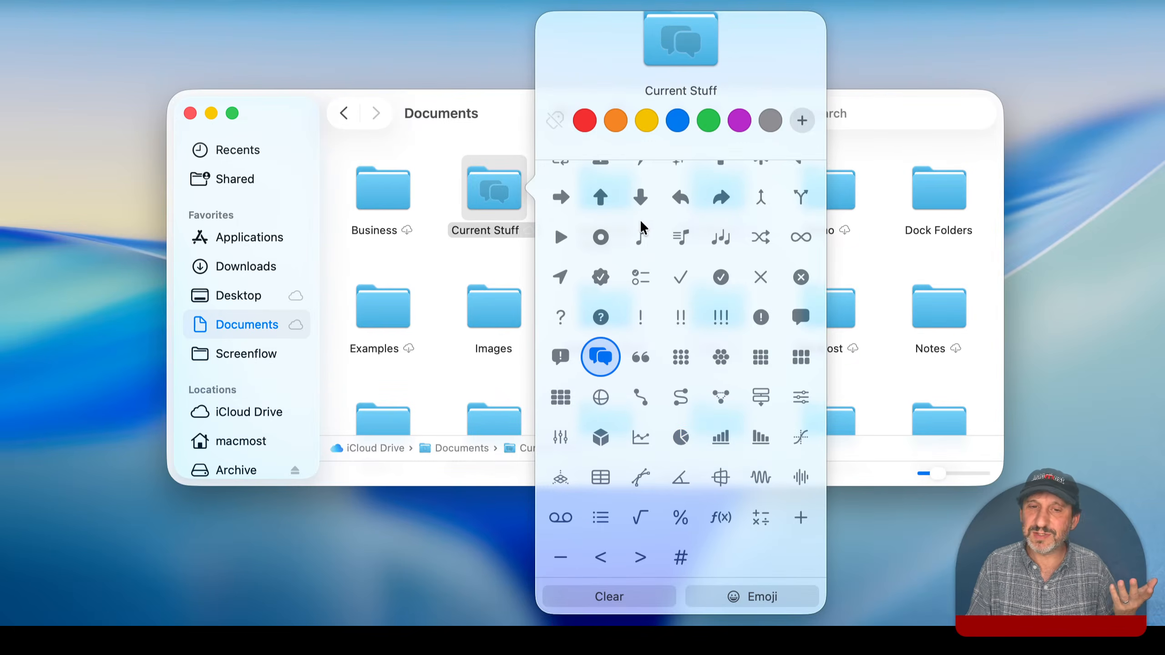
{"action": "left_click", "coordinate": [681, 237]}
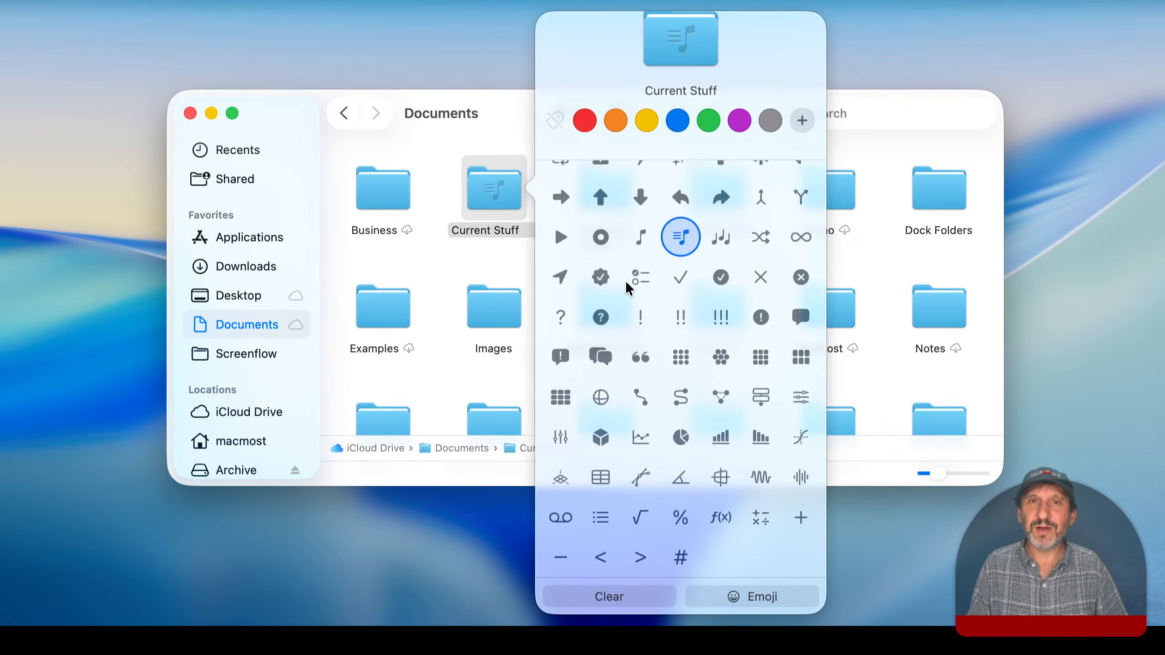
Try the dice and building brick symbols from Objects on Current Stuff, and settle on the desk lamp
{"action": "scroll", "coordinate": [611, 253], "scroll_direction": "down", "scroll_amount": 10}
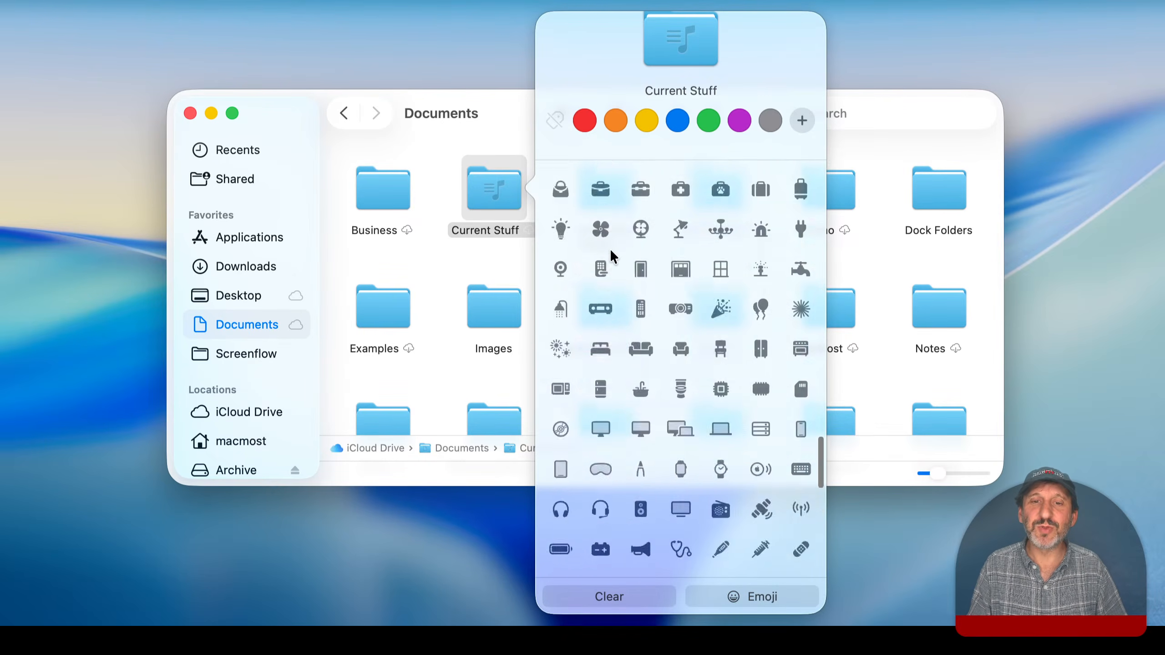
{"action": "left_click", "coordinate": [594, 325]}
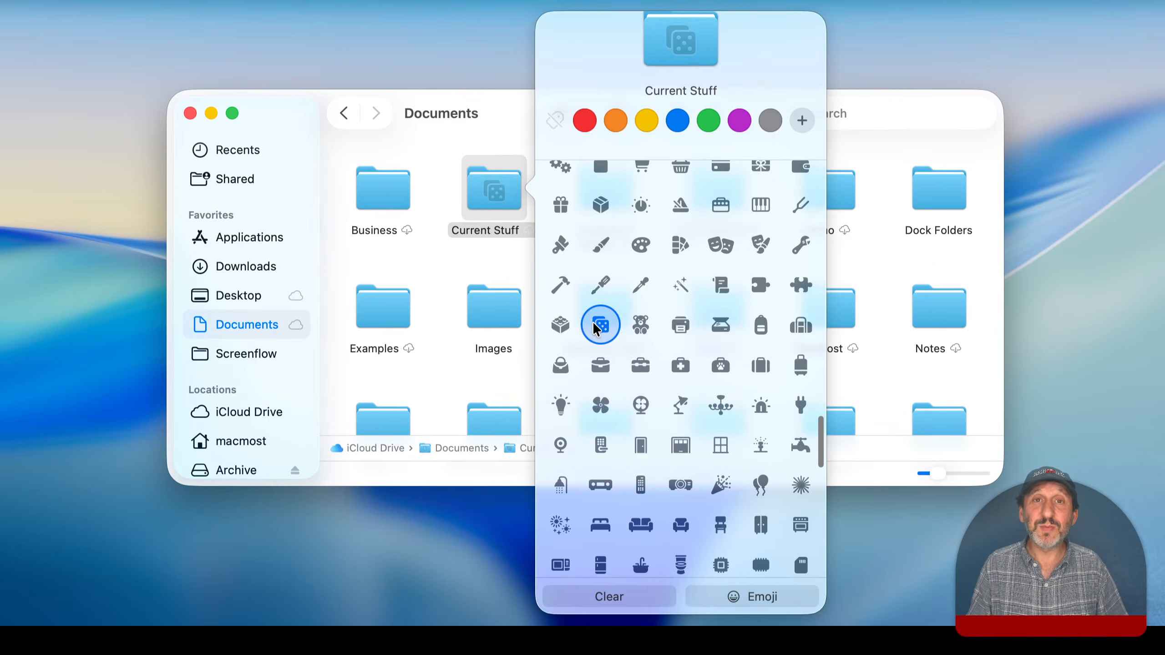
{"action": "left_click", "coordinate": [553, 327]}
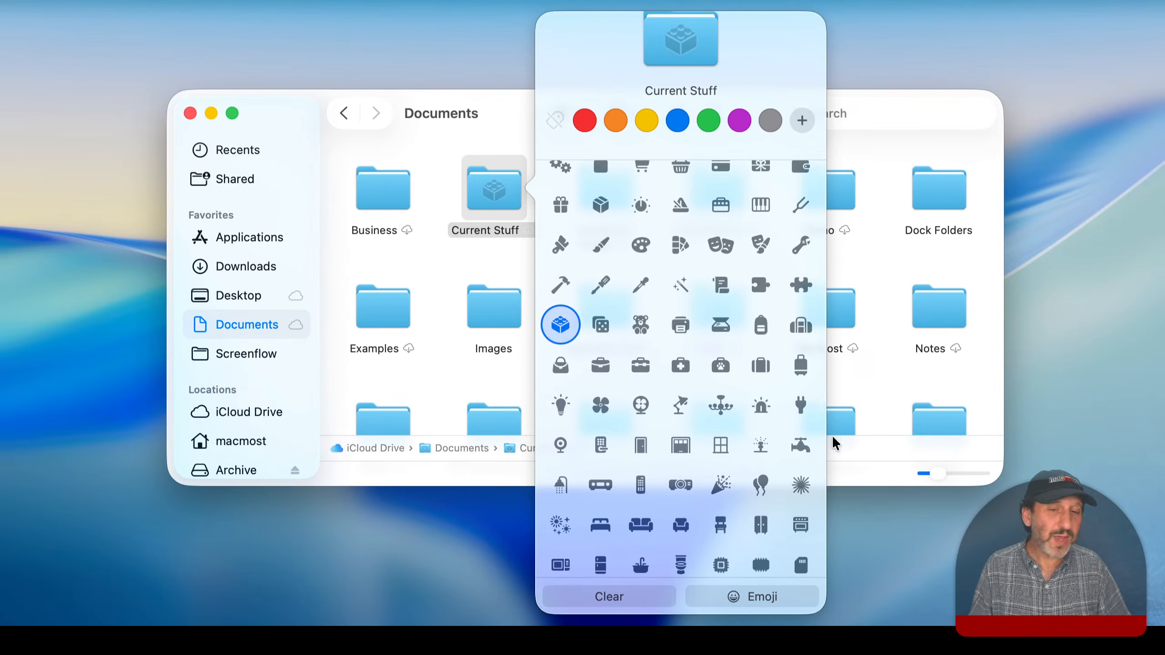
{"action": "scroll", "coordinate": [590, 348], "scroll_direction": "down", "scroll_amount": 6}
{"action": "scroll", "coordinate": [596, 342], "scroll_direction": "up", "scroll_amount": 4}
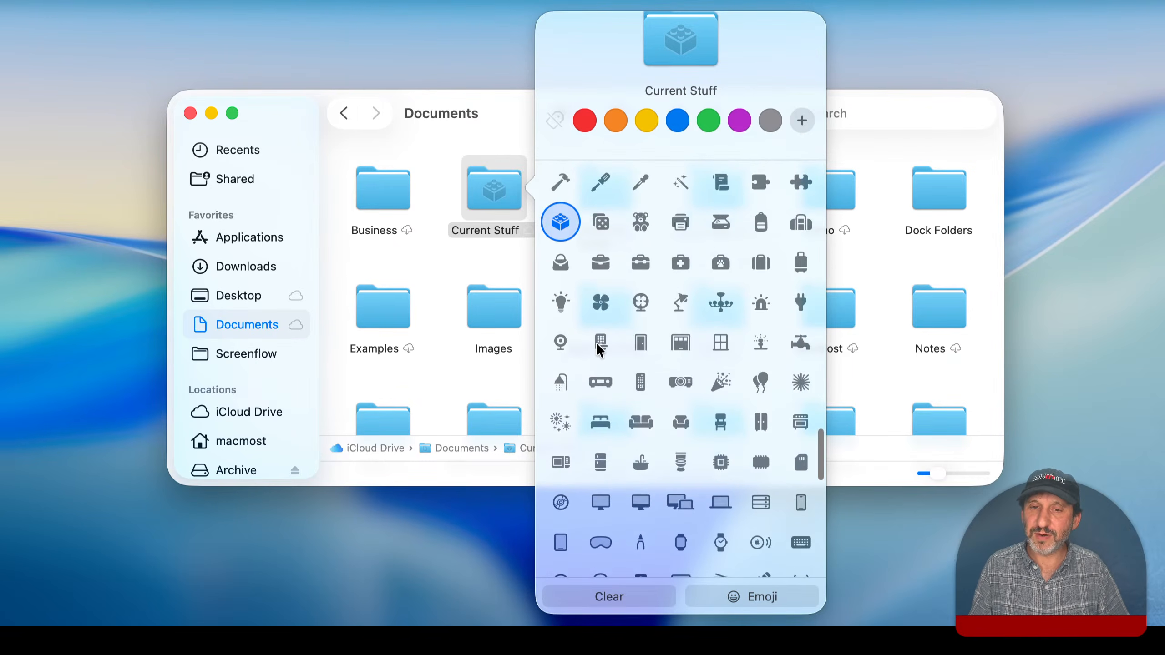
{"action": "left_click", "coordinate": [681, 302]}
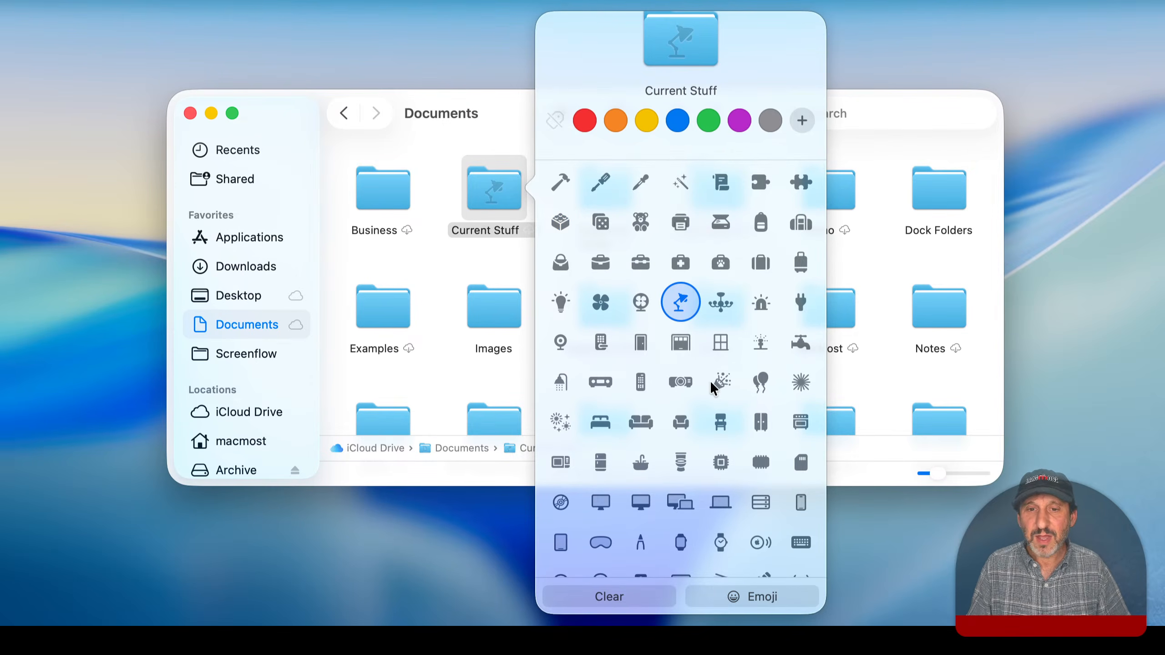
Try the Red tag and the Yellow tag on Current Stuff, removing each one after trying it
{"action": "scroll", "coordinate": [696, 207], "scroll_direction": "up", "scroll_amount": 15}
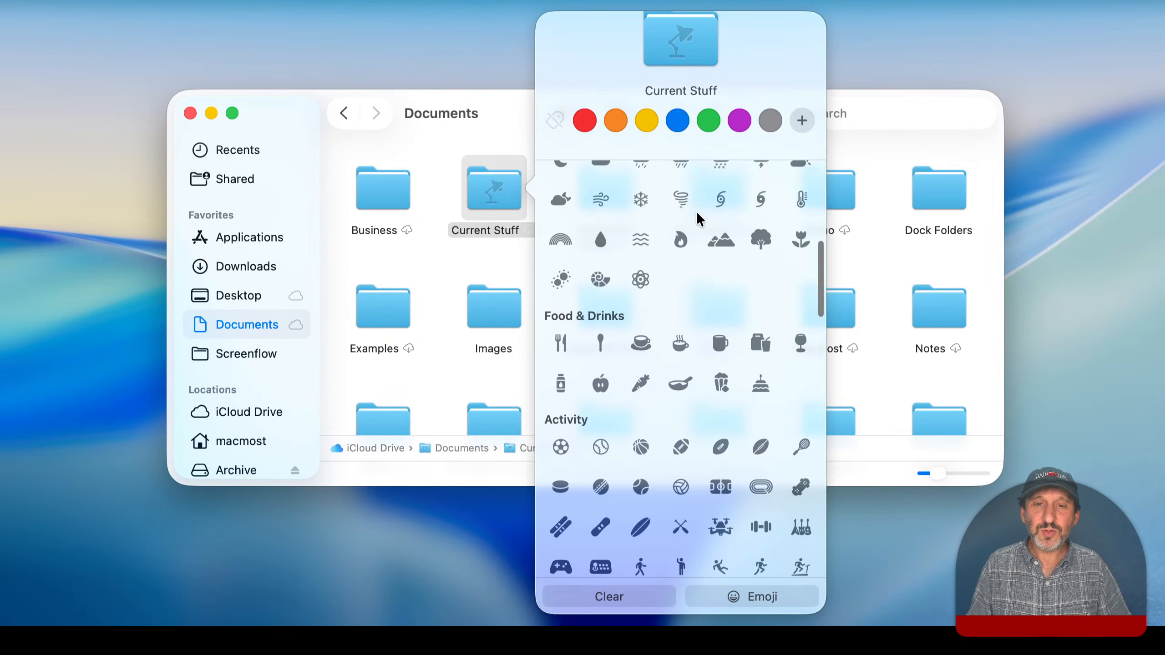
{"action": "scroll", "coordinate": [660, 359], "scroll_direction": "up", "scroll_amount": 5}
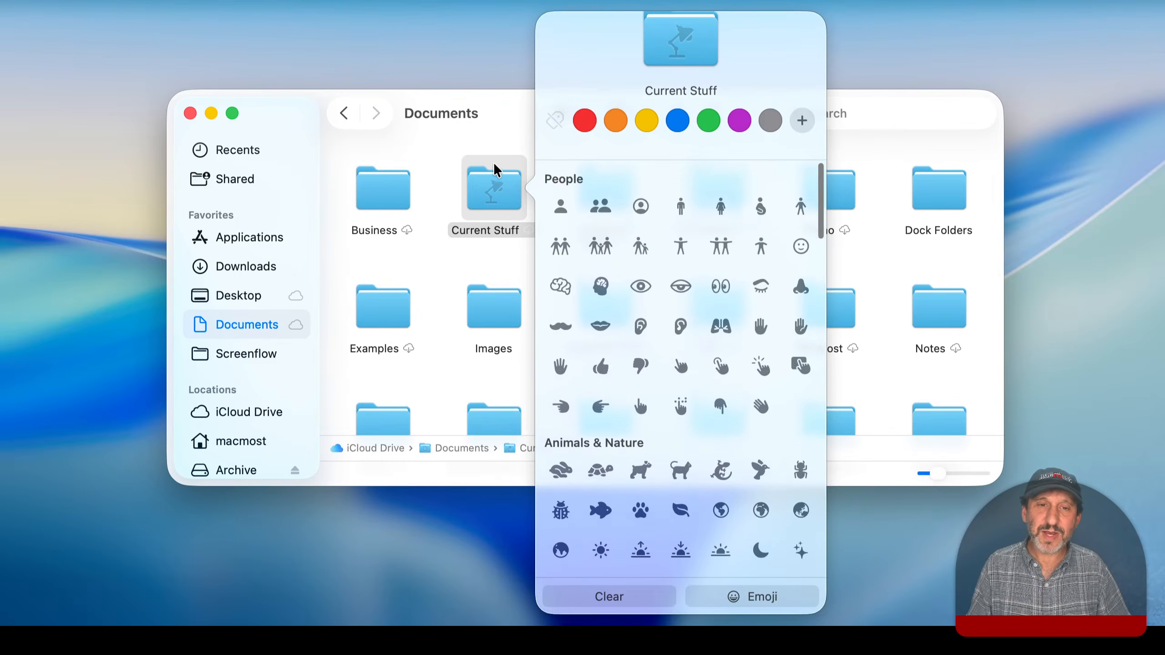
{"action": "left_click", "coordinate": [585, 120]}
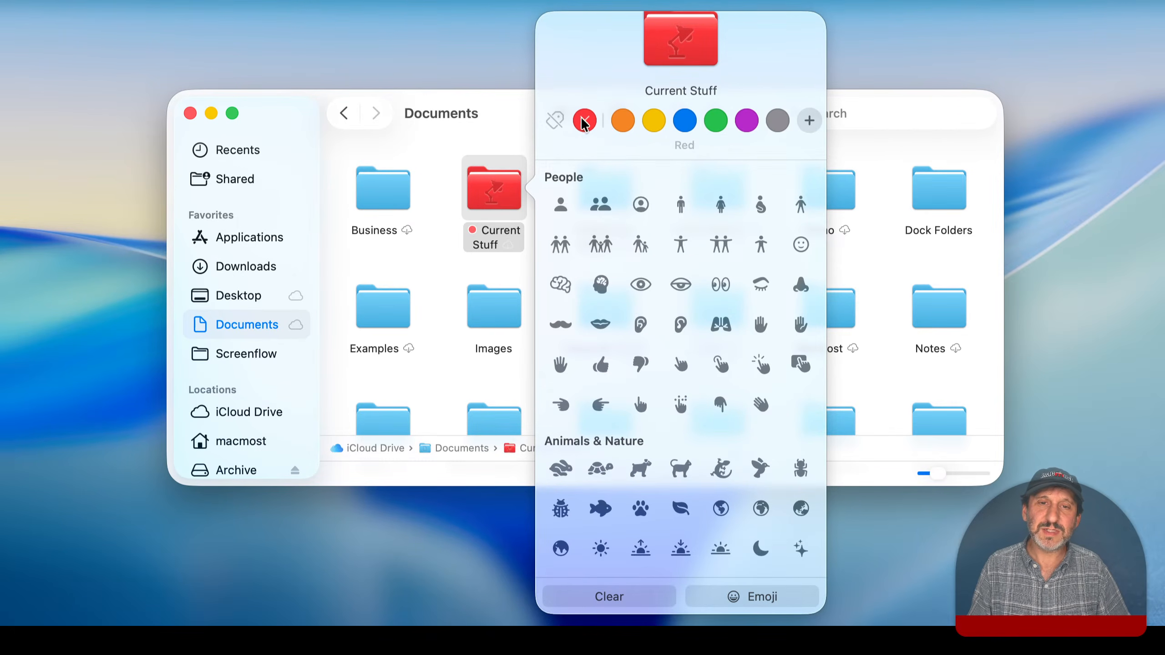
{"action": "left_click", "coordinate": [557, 121]}
{"action": "left_click", "coordinate": [654, 120]}
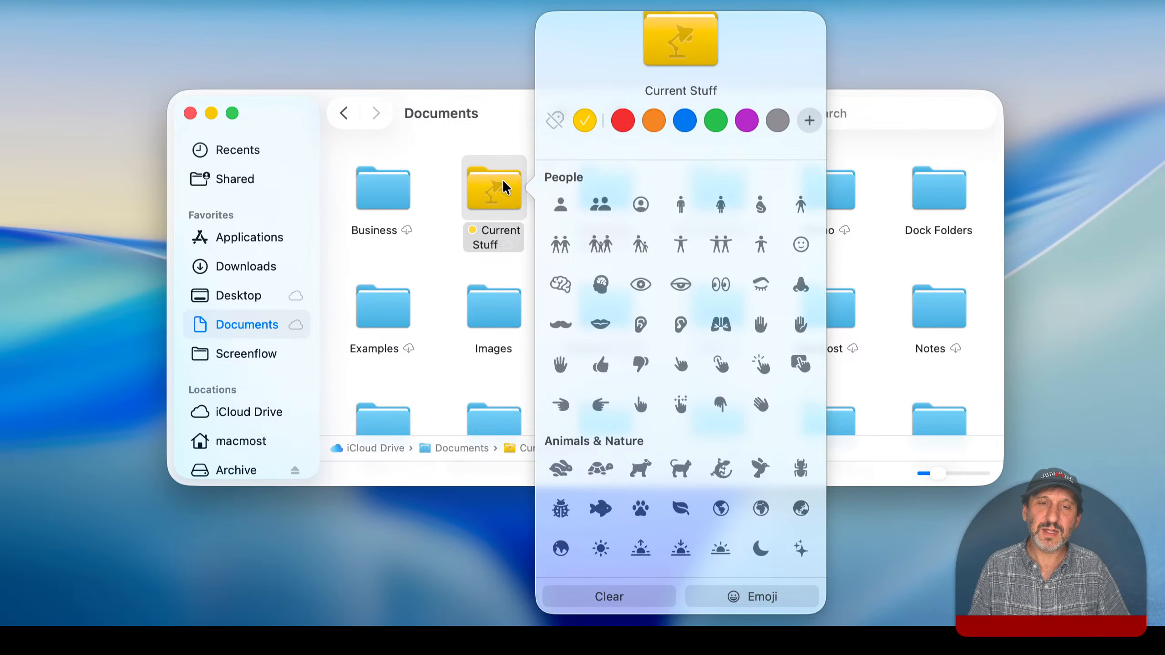
{"action": "left_click", "coordinate": [555, 122]}
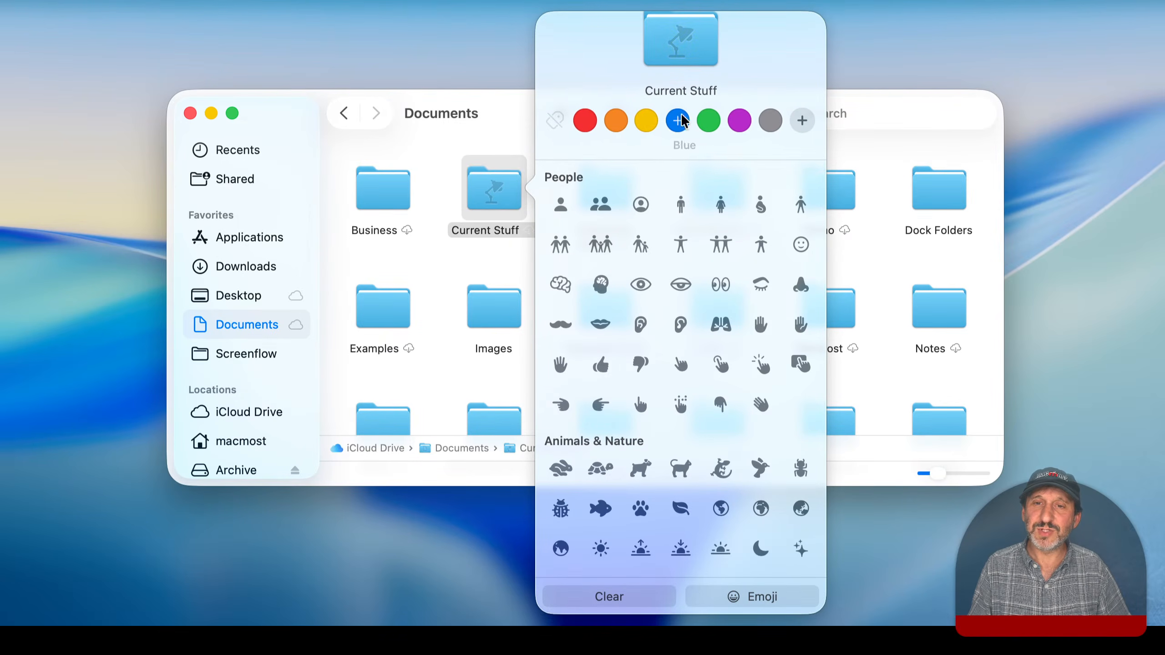
Try the Blue, Green and Gray tags one at a time on Current Stuff, clearing each after trying it
{"action": "left_click", "coordinate": [677, 119]}
{"action": "left_click", "coordinate": [555, 121]}
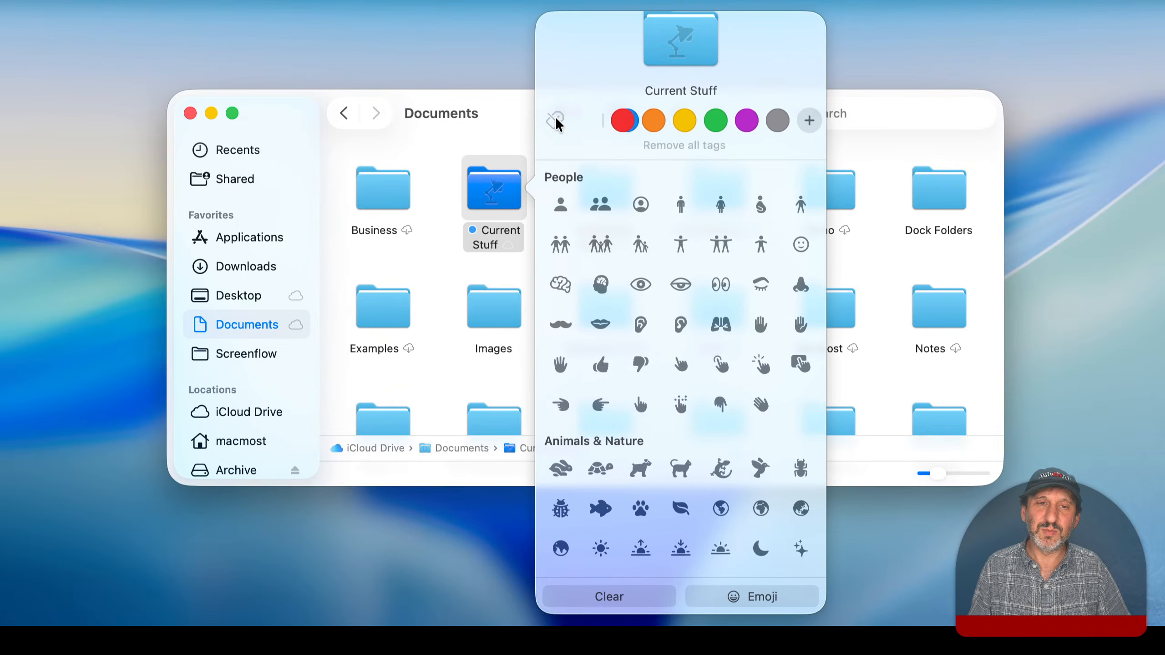
{"action": "left_click", "coordinate": [714, 123]}
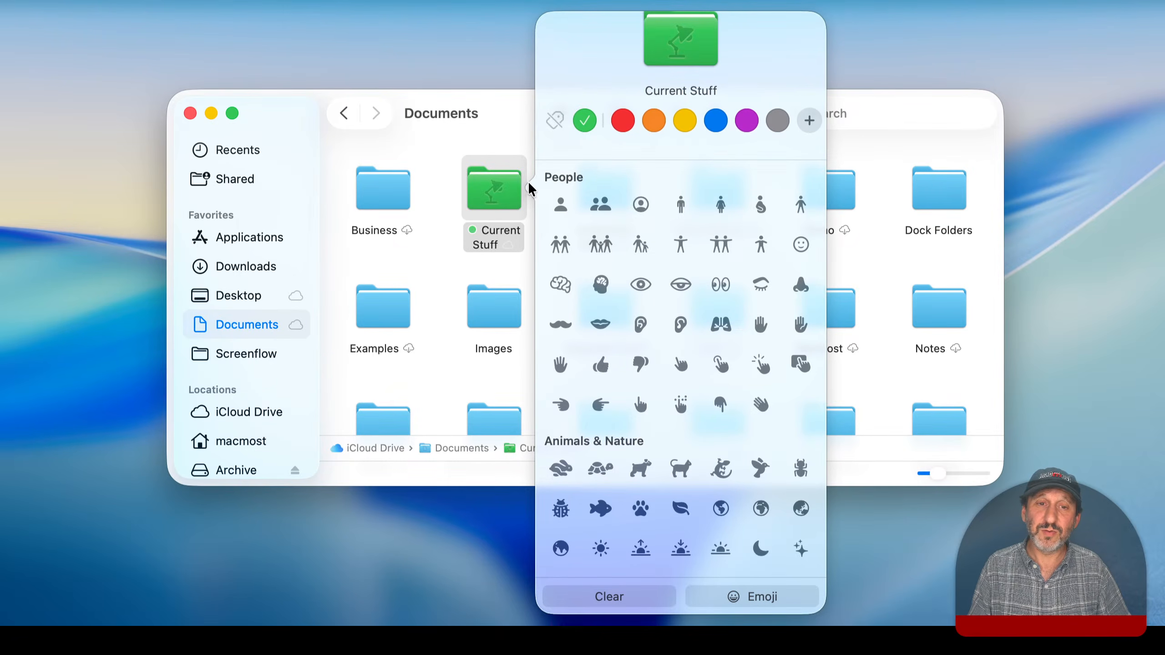
{"action": "left_click", "coordinate": [554, 121]}
{"action": "left_click", "coordinate": [769, 122]}
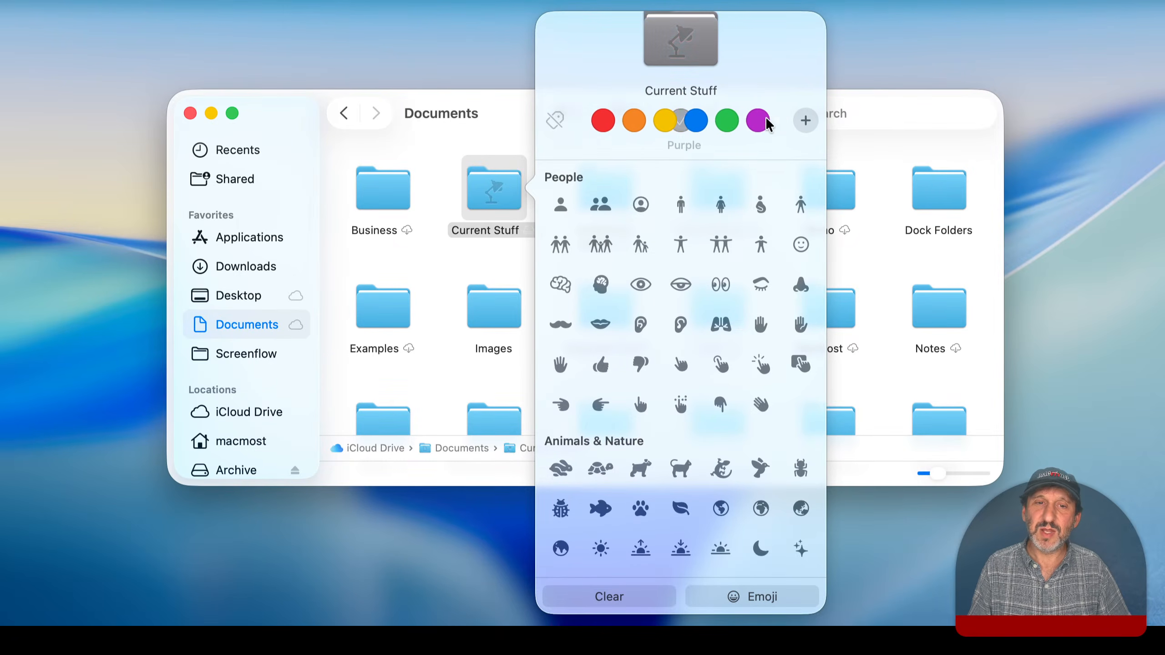
{"action": "left_click", "coordinate": [555, 120]}
Browse the symbols and the emoji collection, and put the grinning face emoji on Current Stuff
{"action": "scroll", "coordinate": [682, 376], "scroll_direction": "down", "scroll_amount": 10}
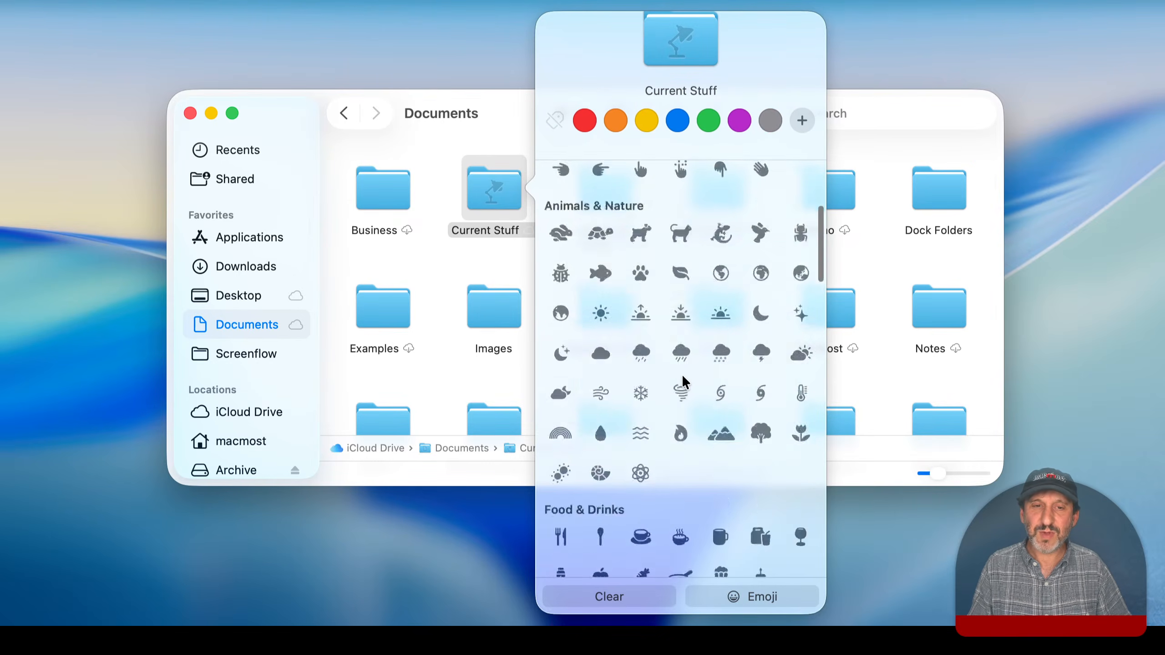
{"action": "scroll", "coordinate": [682, 375], "scroll_direction": "down", "scroll_amount": 10}
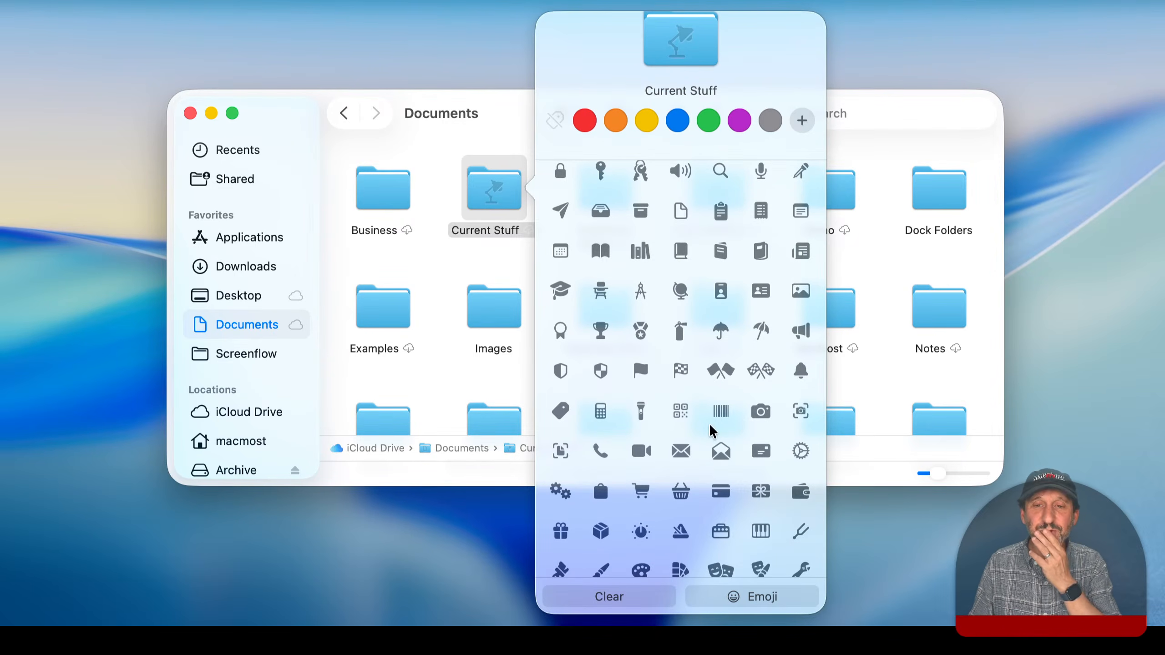
{"action": "scroll", "coordinate": [624, 309], "scroll_direction": "down", "scroll_amount": 2}
{"action": "scroll", "coordinate": [622, 304], "scroll_direction": "down", "scroll_amount": 10}
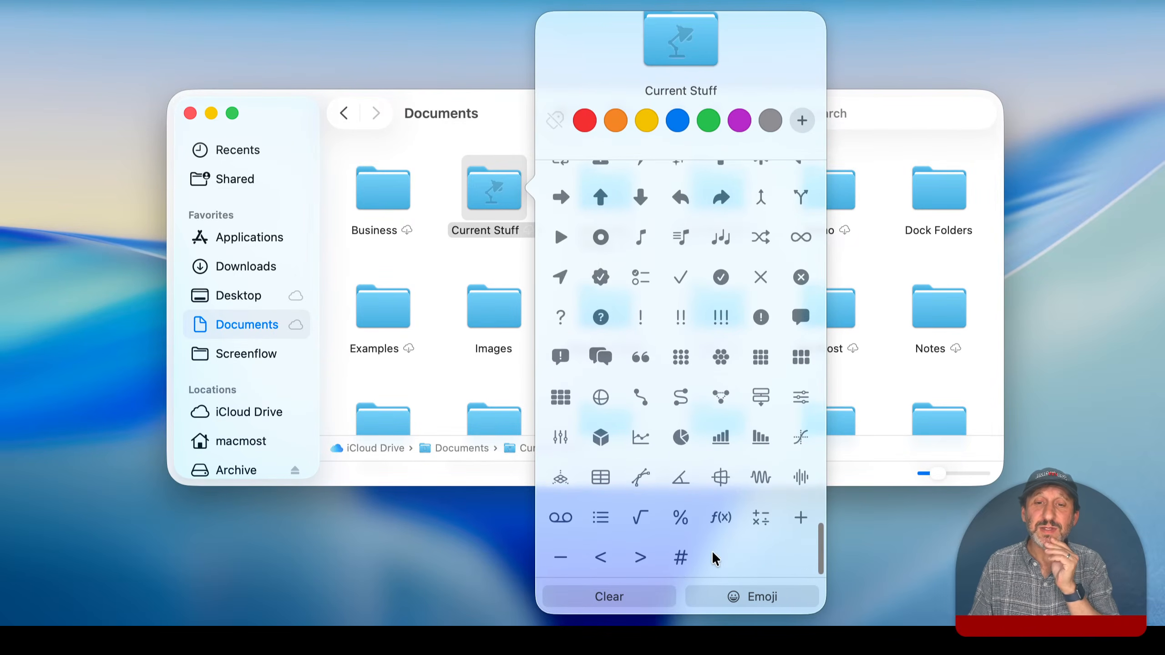
{"action": "left_click", "coordinate": [733, 603]}
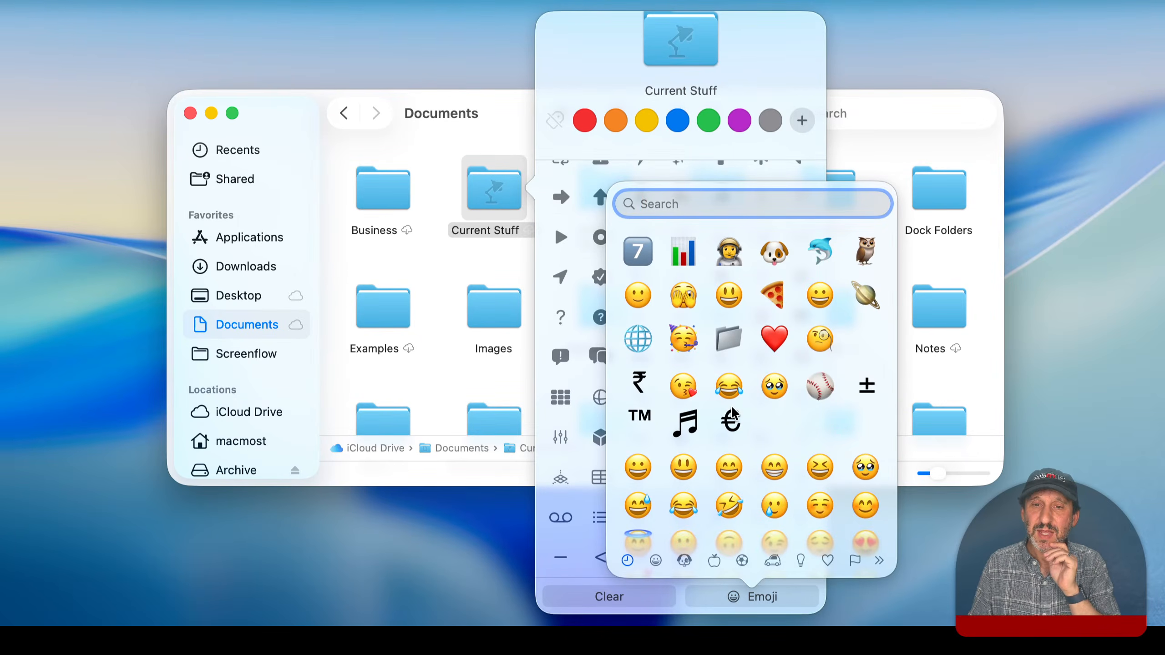
{"action": "scroll", "coordinate": [732, 413], "scroll_direction": "down", "scroll_amount": 15}
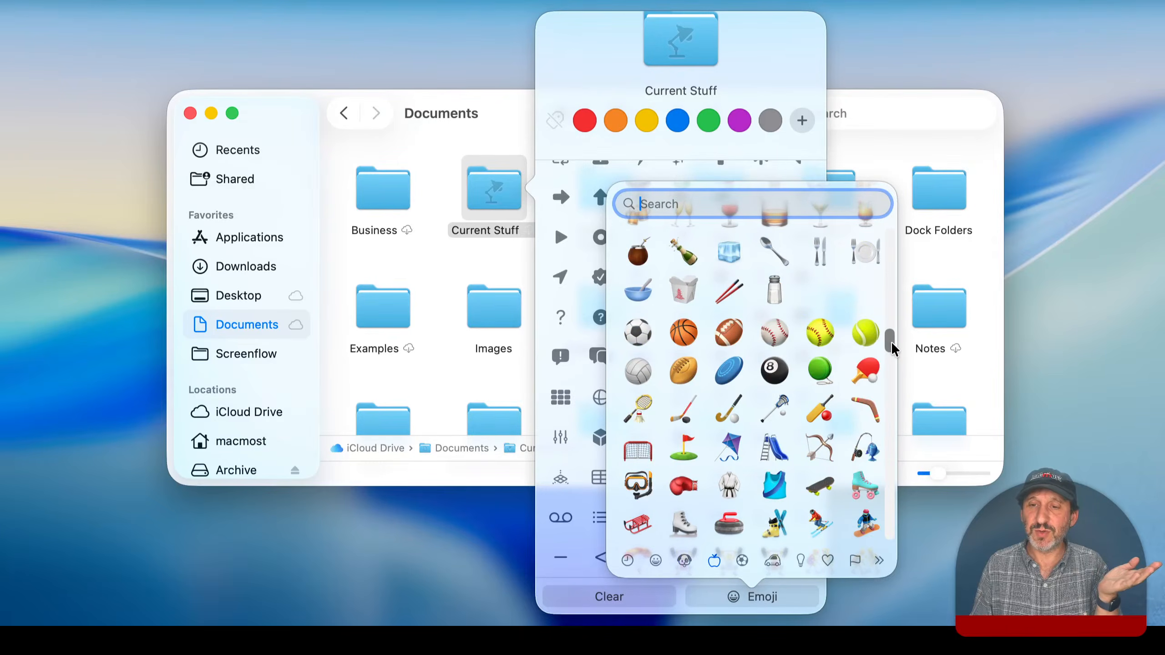
{"action": "left_click_drag", "start_coordinate": [892, 349], "coordinate": [884, 214]}
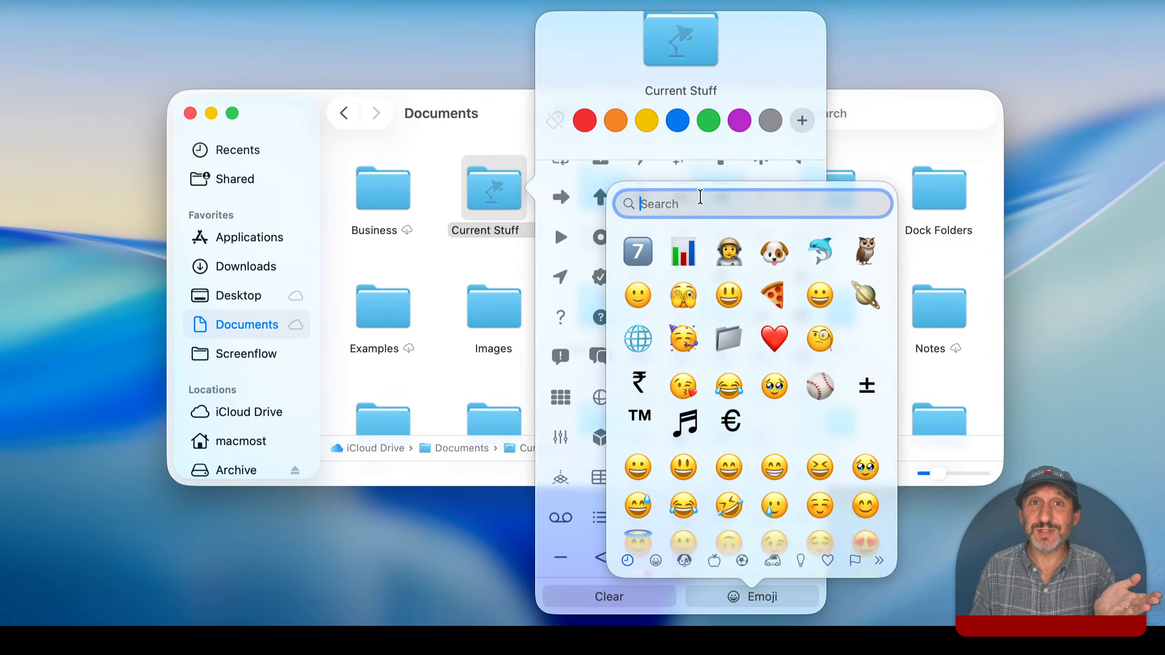
{"action": "scroll", "coordinate": [672, 379], "scroll_direction": "down", "scroll_amount": 3}
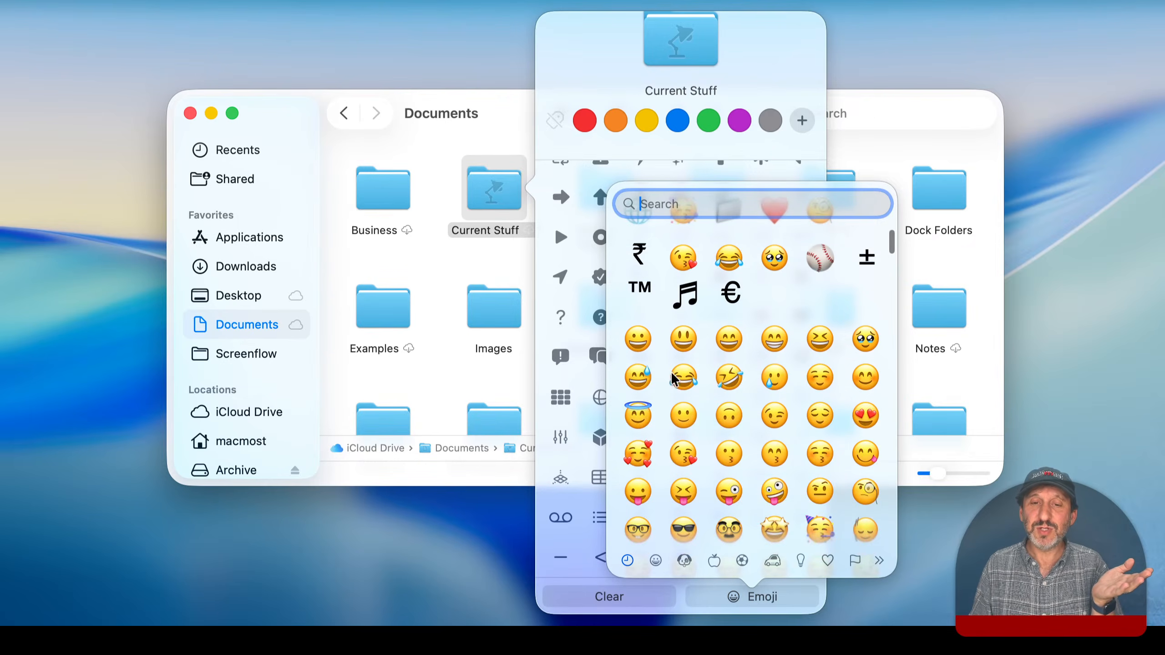
{"action": "left_click", "coordinate": [638, 340]}
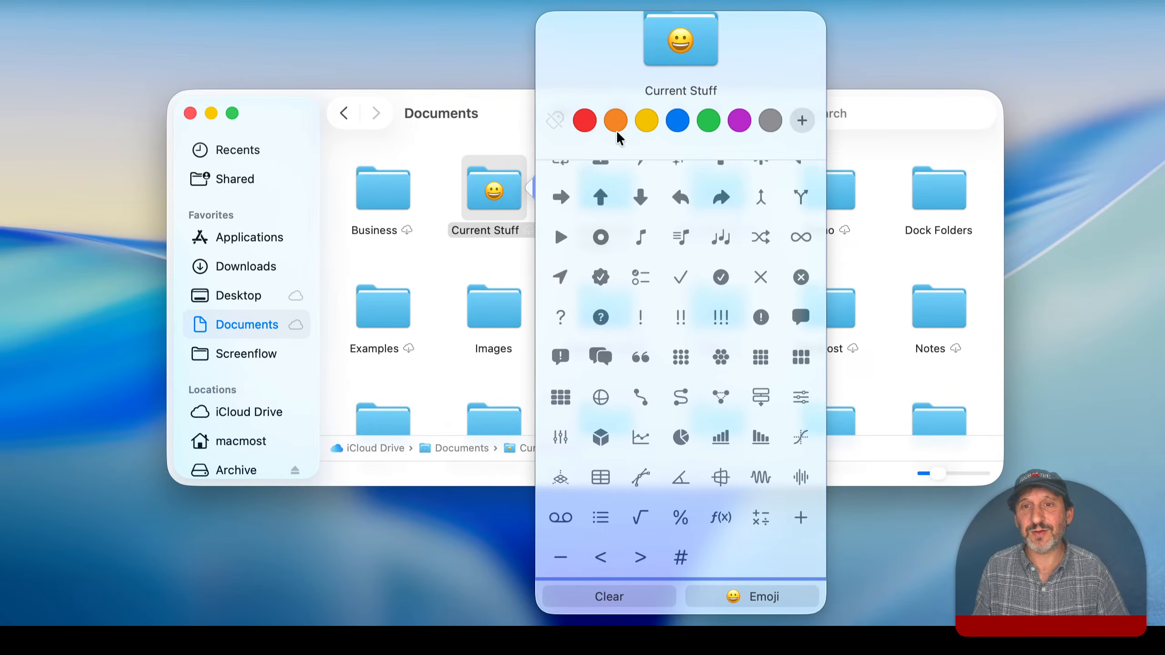
Try stacking the Gray, Red, Orange and Blue tags on Current Stuff, and remove all of them
{"action": "left_click", "coordinate": [770, 120]}
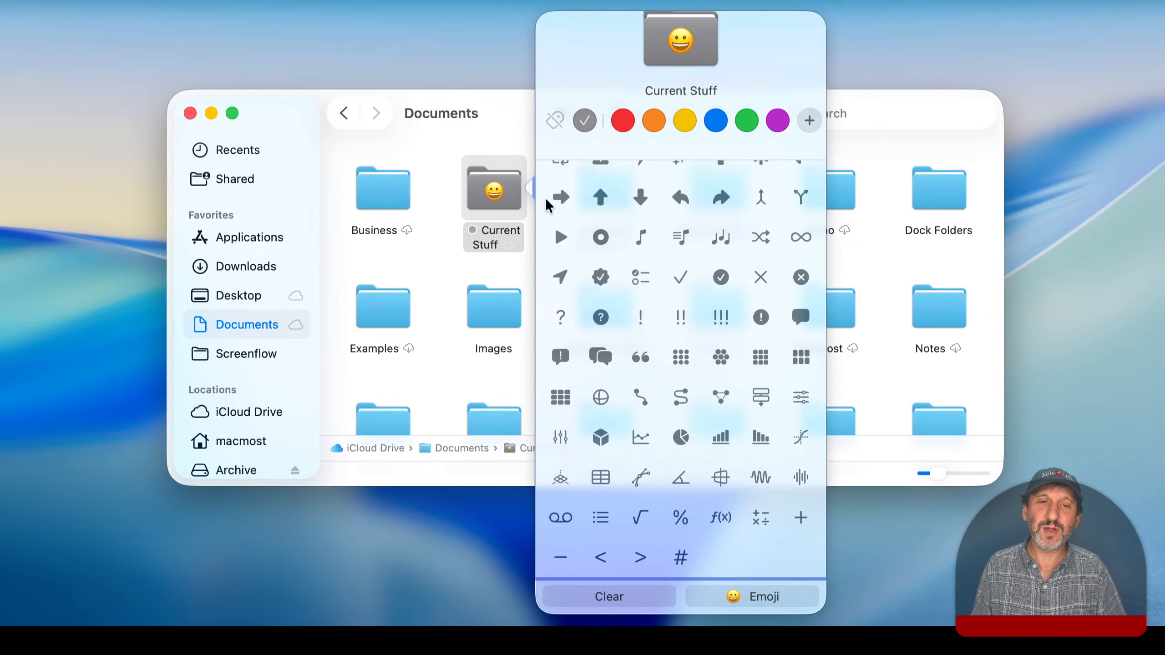
{"action": "left_click", "coordinate": [624, 121]}
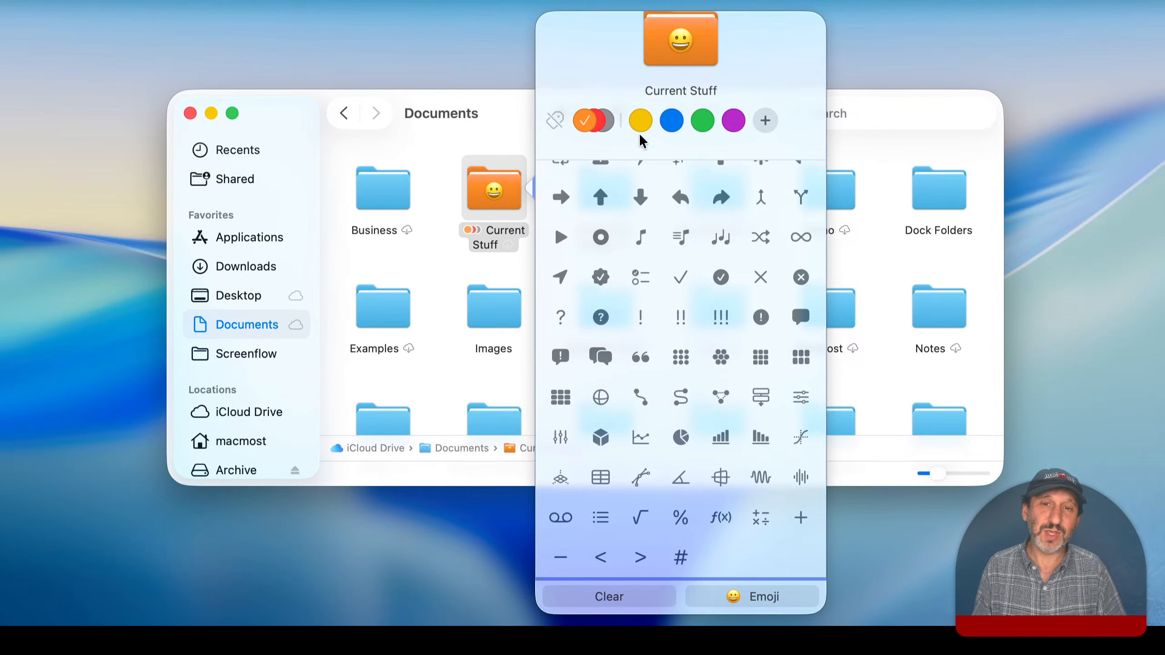
{"action": "left_click", "coordinate": [671, 120]}
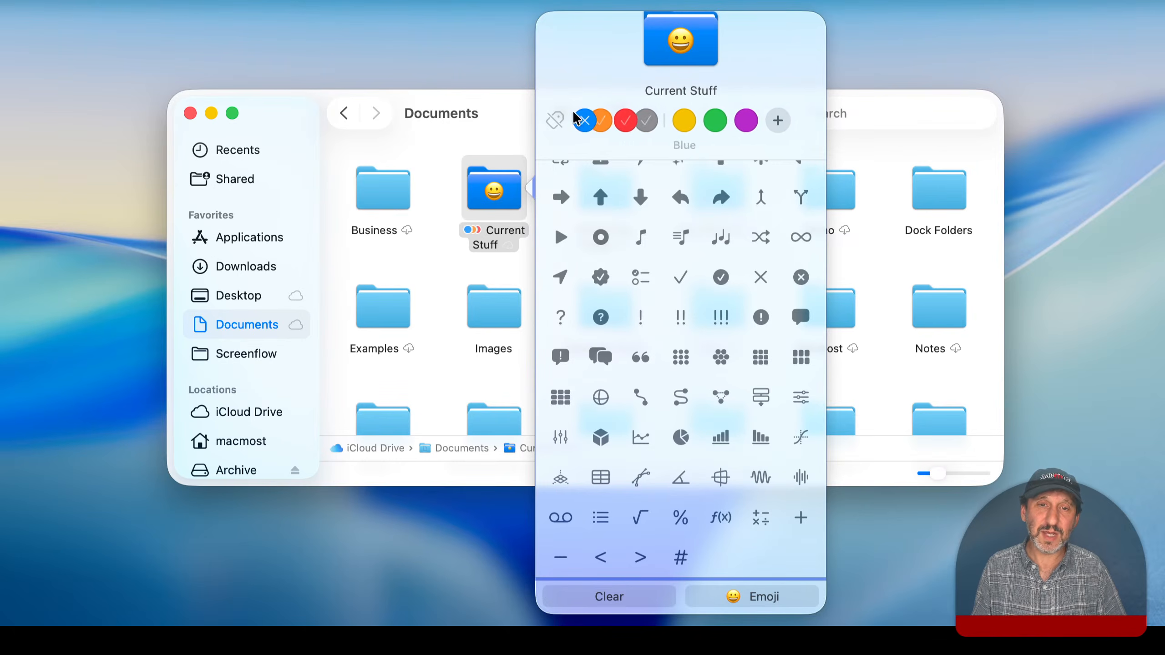
{"action": "left_click", "coordinate": [554, 120]}
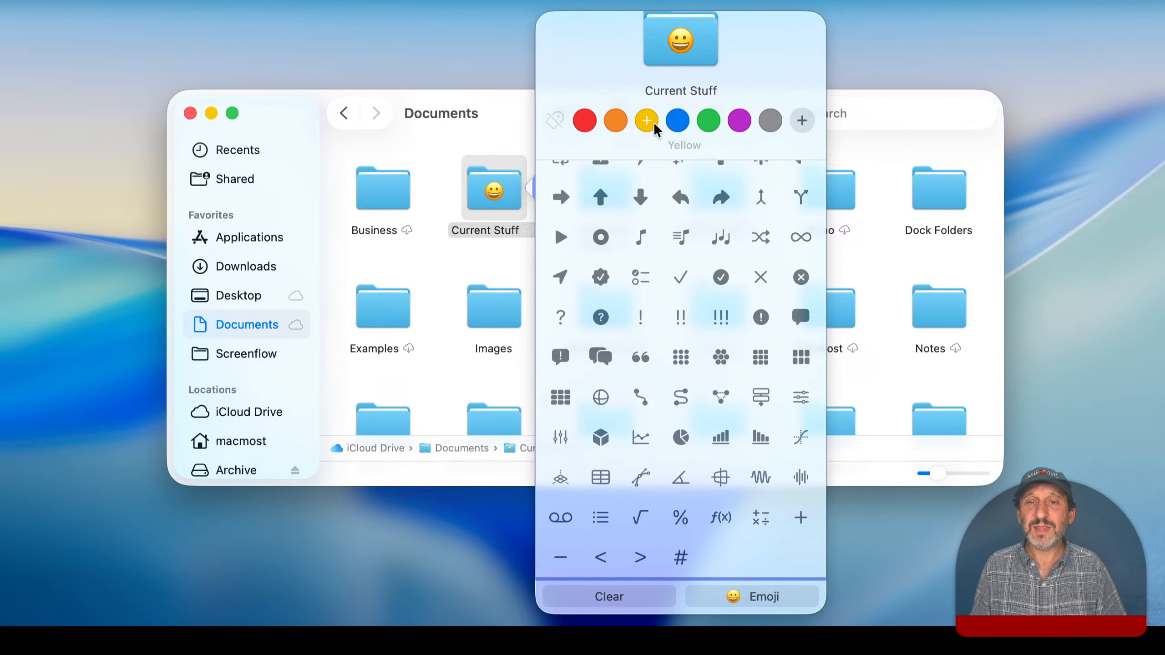
Try the owl emoji on Current Stuff, and replace it with the smiling face with sunglasses
{"action": "left_click", "coordinate": [739, 597]}
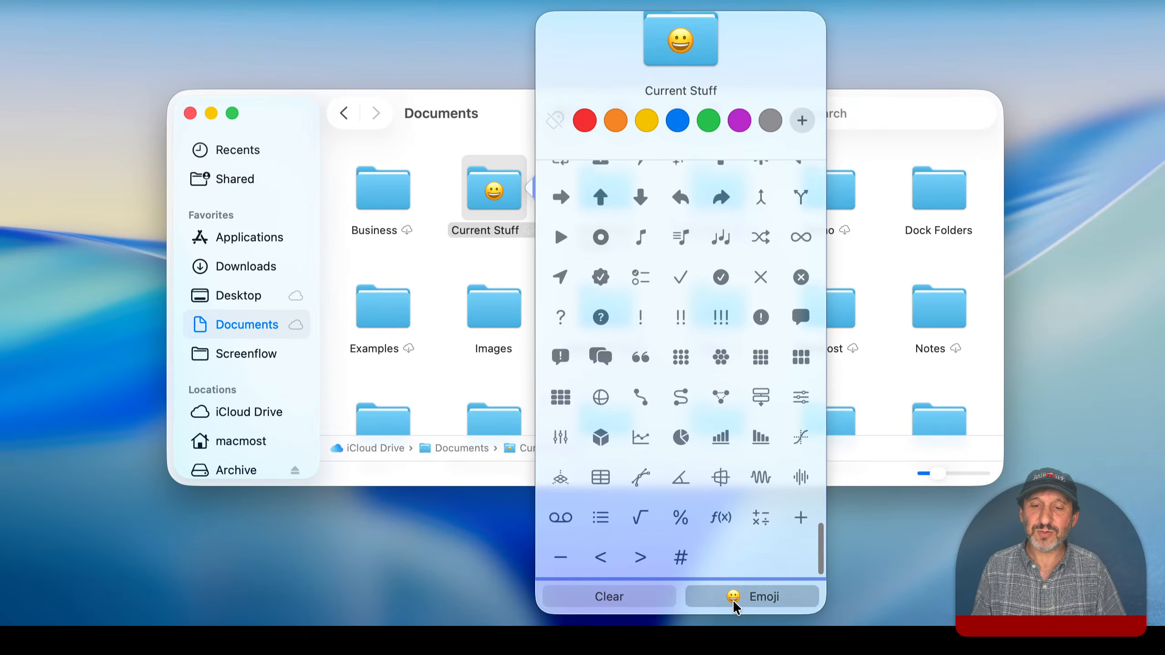
{"action": "left_click", "coordinate": [641, 303]}
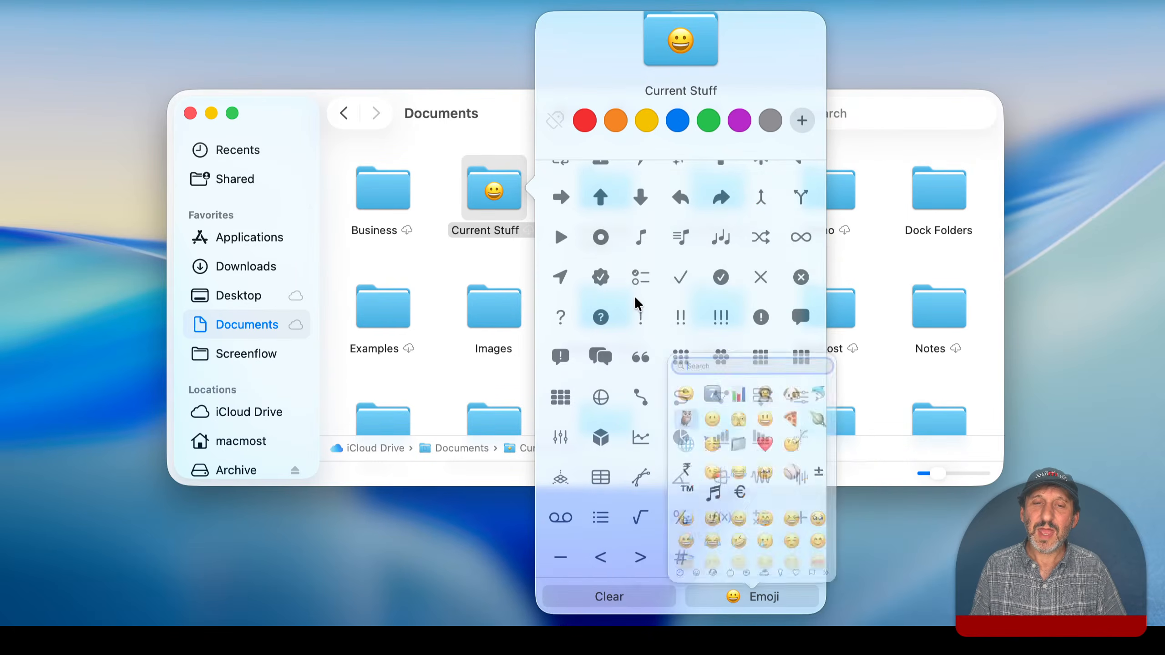
{"action": "left_click", "coordinate": [741, 595]}
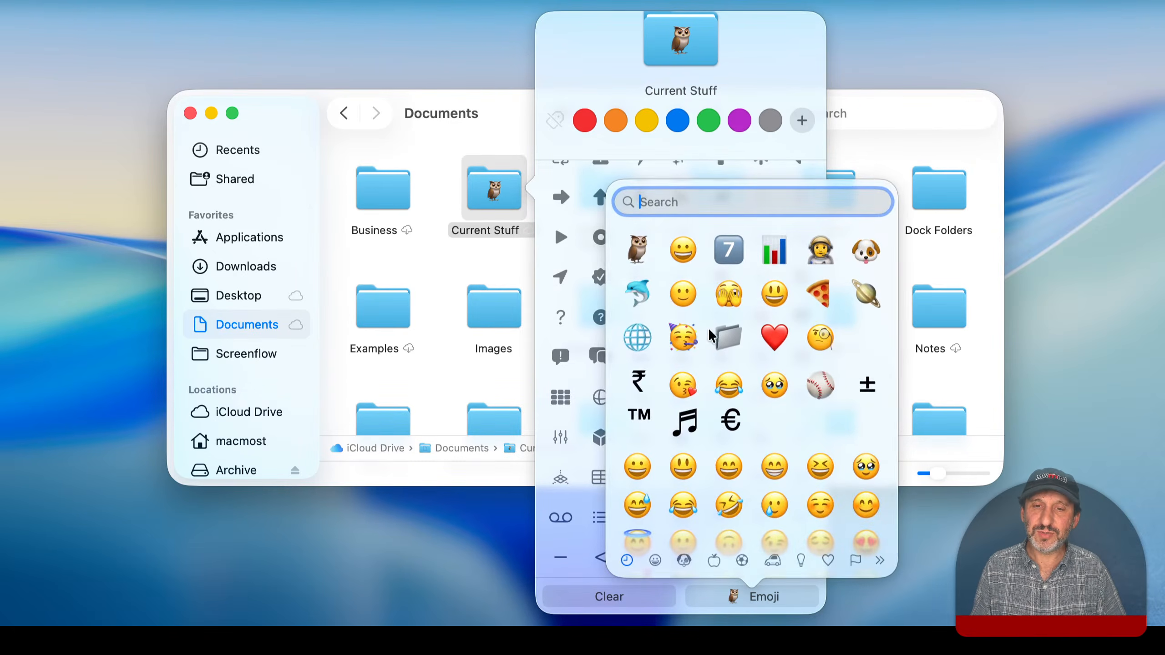
{"action": "scroll", "coordinate": [703, 313], "scroll_direction": "down", "scroll_amount": 5}
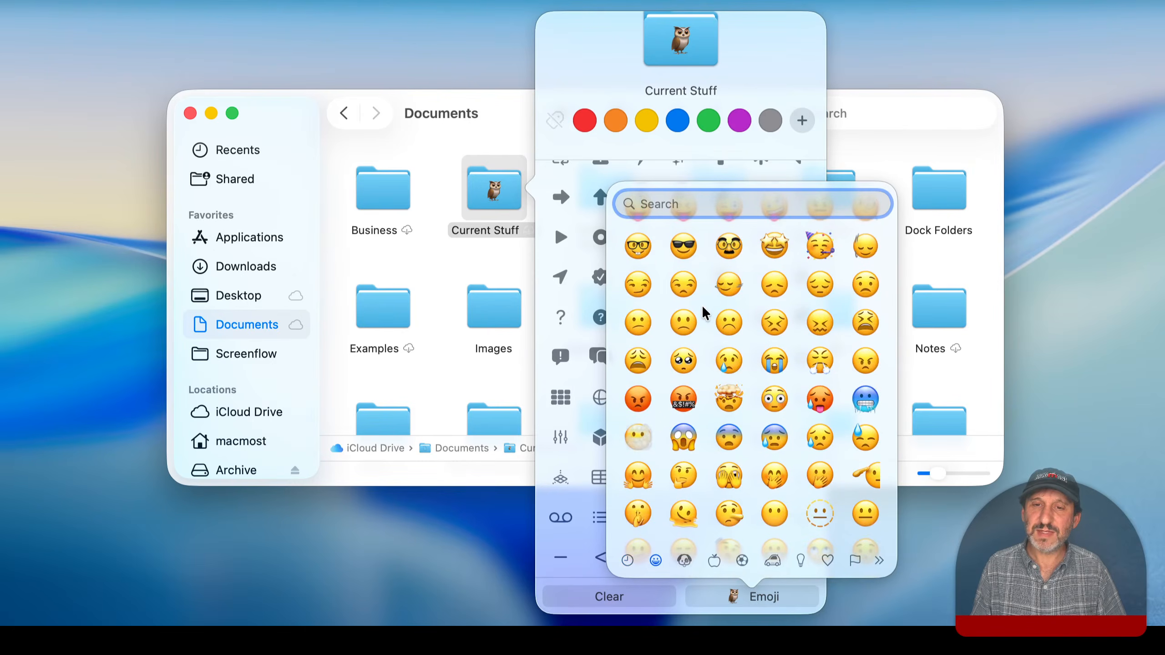
{"action": "key", "text": "Escape"}
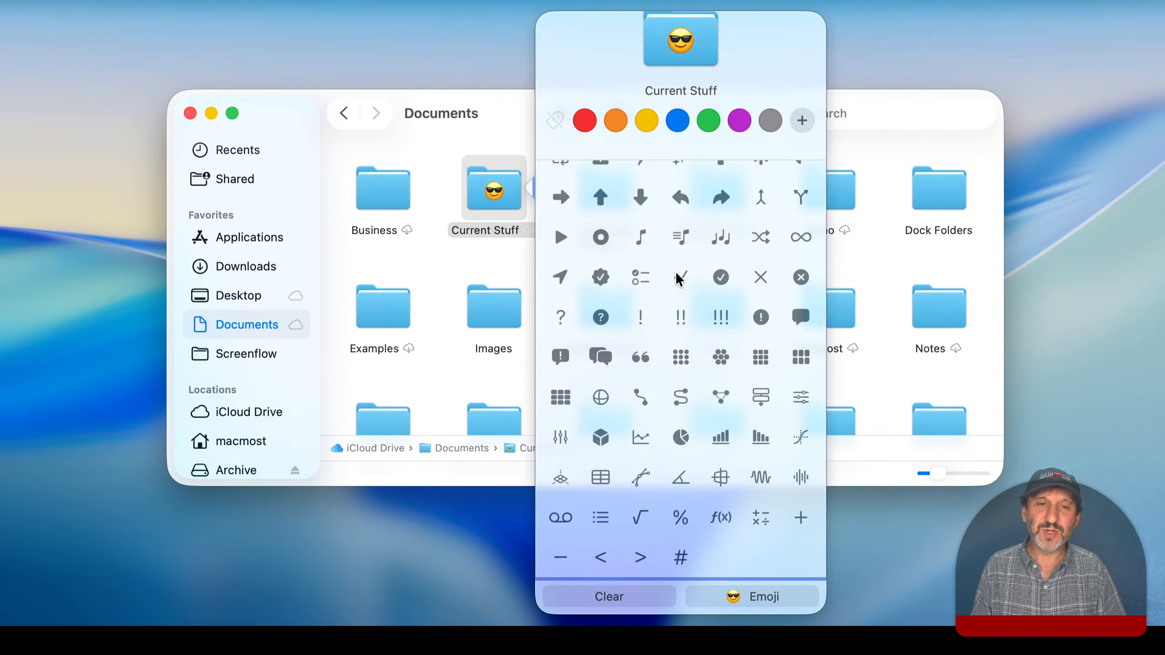
Browse the people emoji and try the ninja emoji with the default skin tone on Current Stuff
{"action": "left_click", "coordinate": [737, 598]}
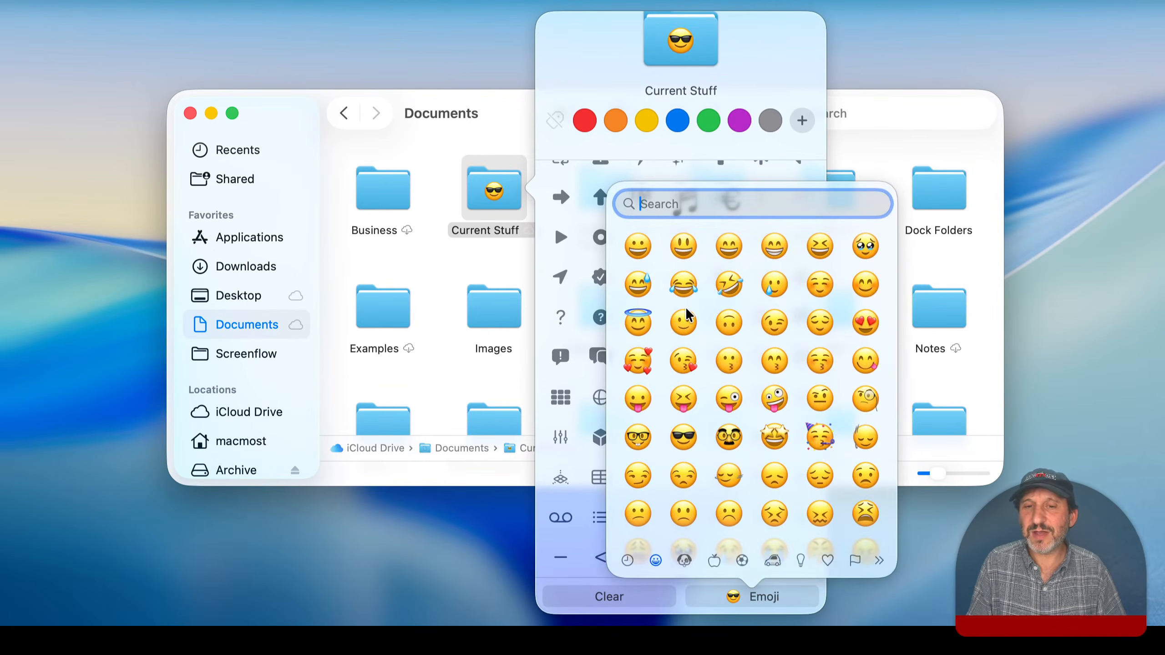
{"action": "scroll", "coordinate": [683, 317], "scroll_direction": "down", "scroll_amount": 10}
{"action": "scroll", "coordinate": [686, 315], "scroll_direction": "down", "scroll_amount": 10}
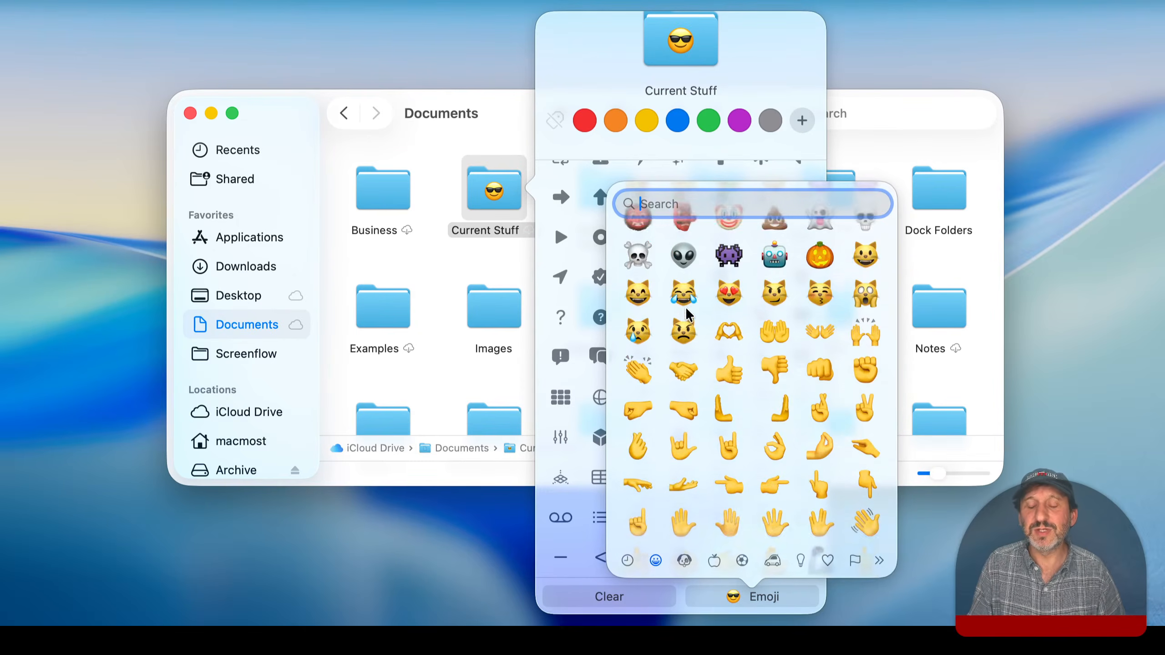
{"action": "scroll", "coordinate": [686, 315], "scroll_direction": "down", "scroll_amount": 10}
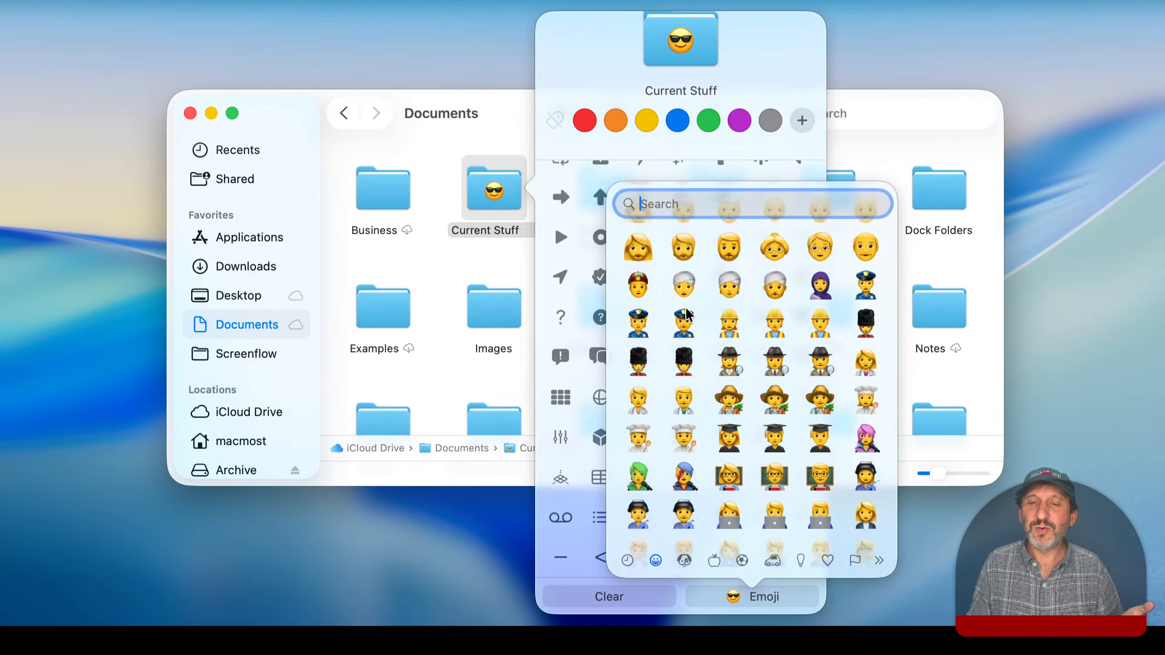
{"action": "scroll", "coordinate": [687, 316], "scroll_direction": "down", "scroll_amount": 5}
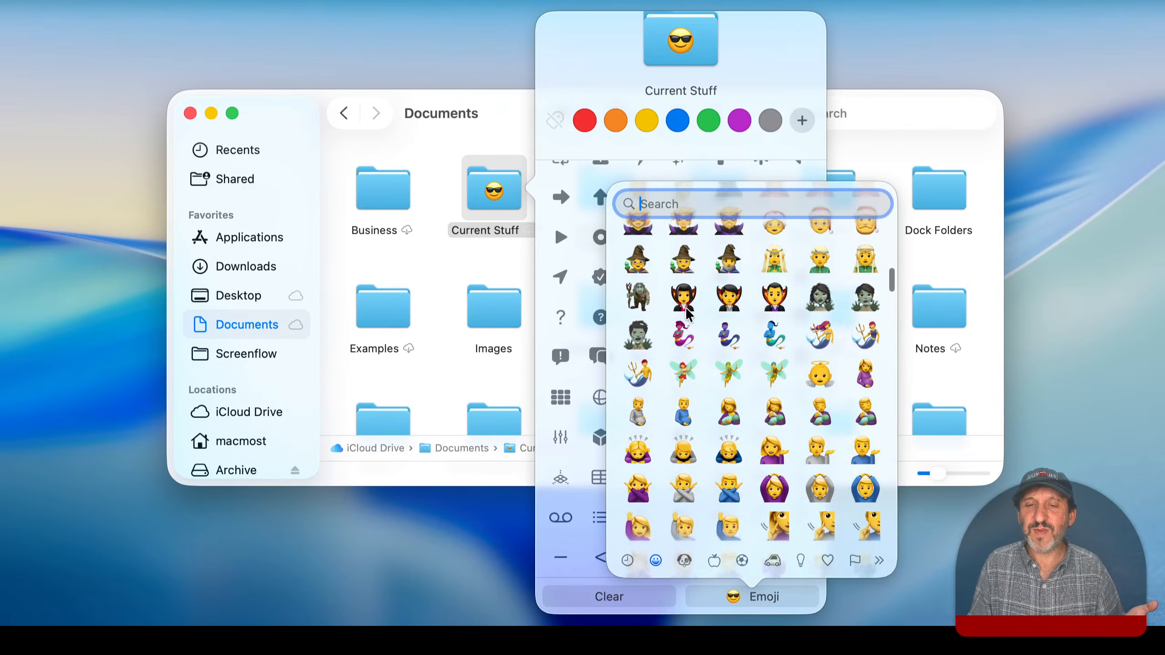
{"action": "scroll", "coordinate": [687, 314], "scroll_direction": "up", "scroll_amount": 4}
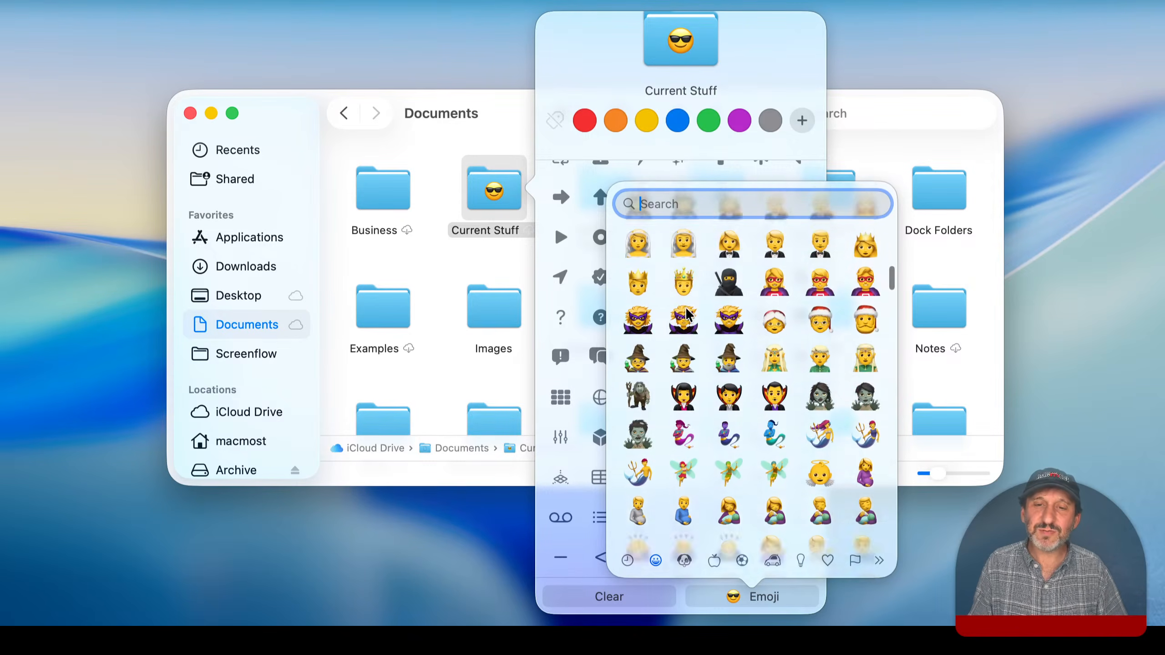
{"action": "left_click", "coordinate": [729, 312]}
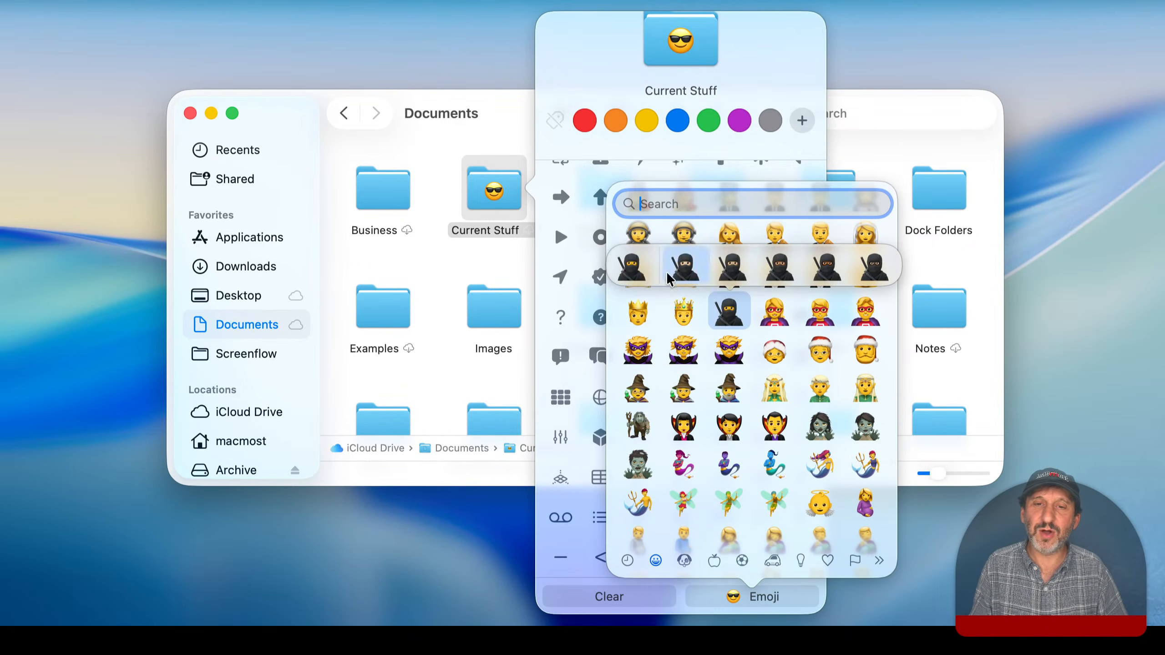
{"action": "left_click", "coordinate": [632, 269]}
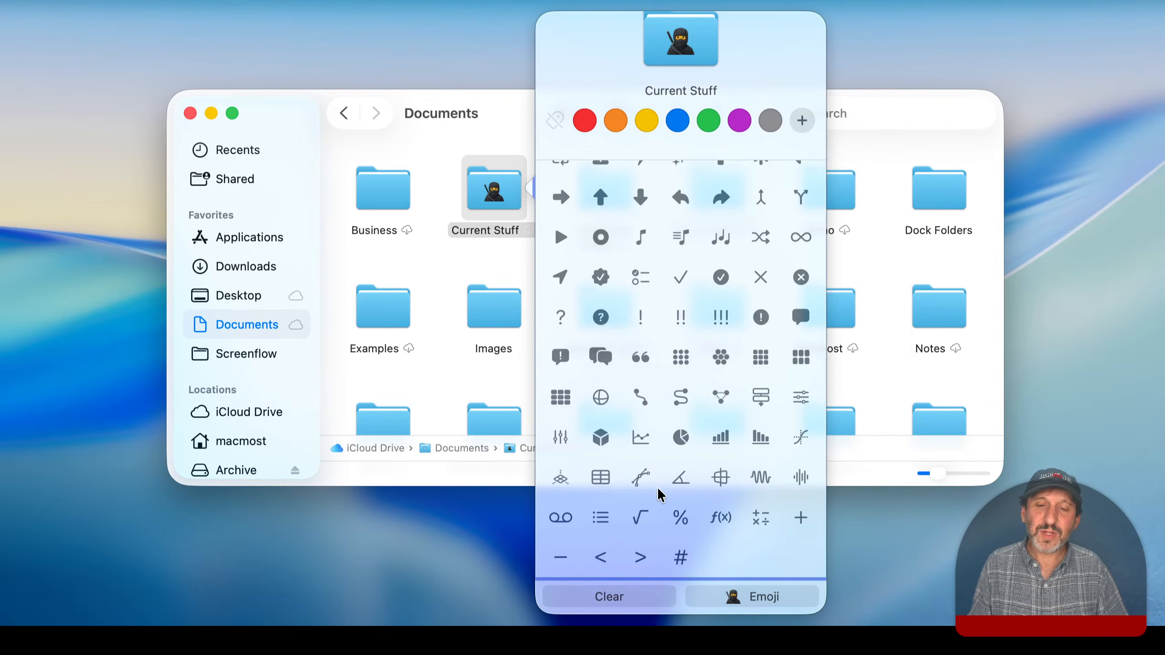
Try the bar chart, pizza slice and grinning face emoji one after another on Current Stuff
{"action": "left_click", "coordinate": [734, 597]}
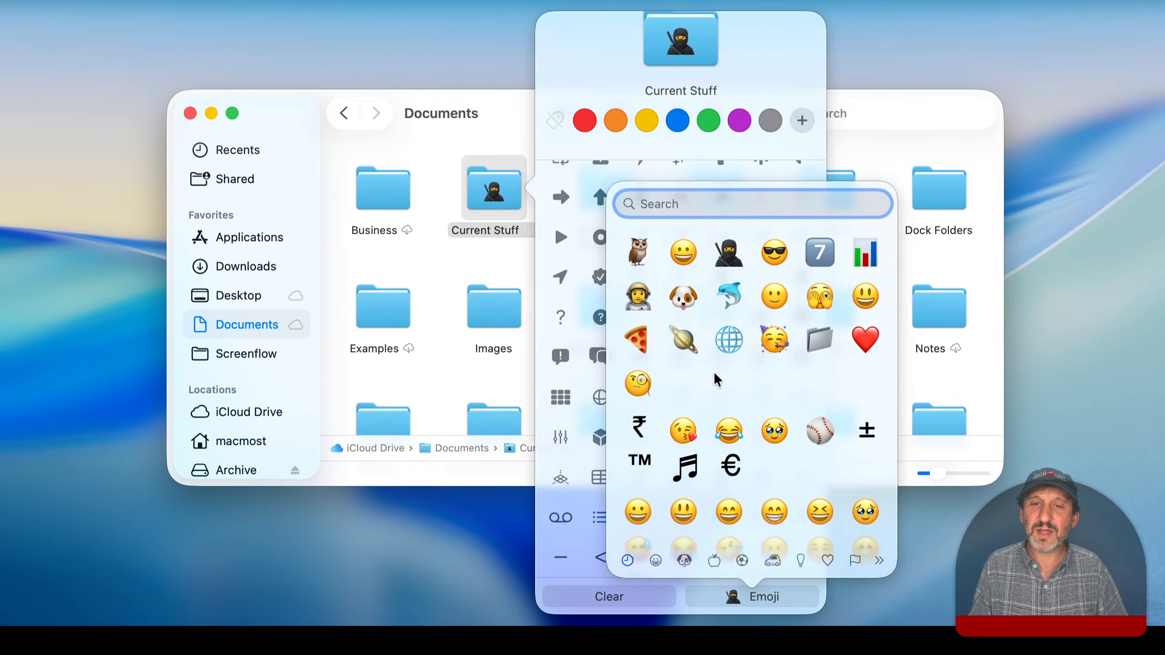
{"action": "left_click", "coordinate": [871, 250]}
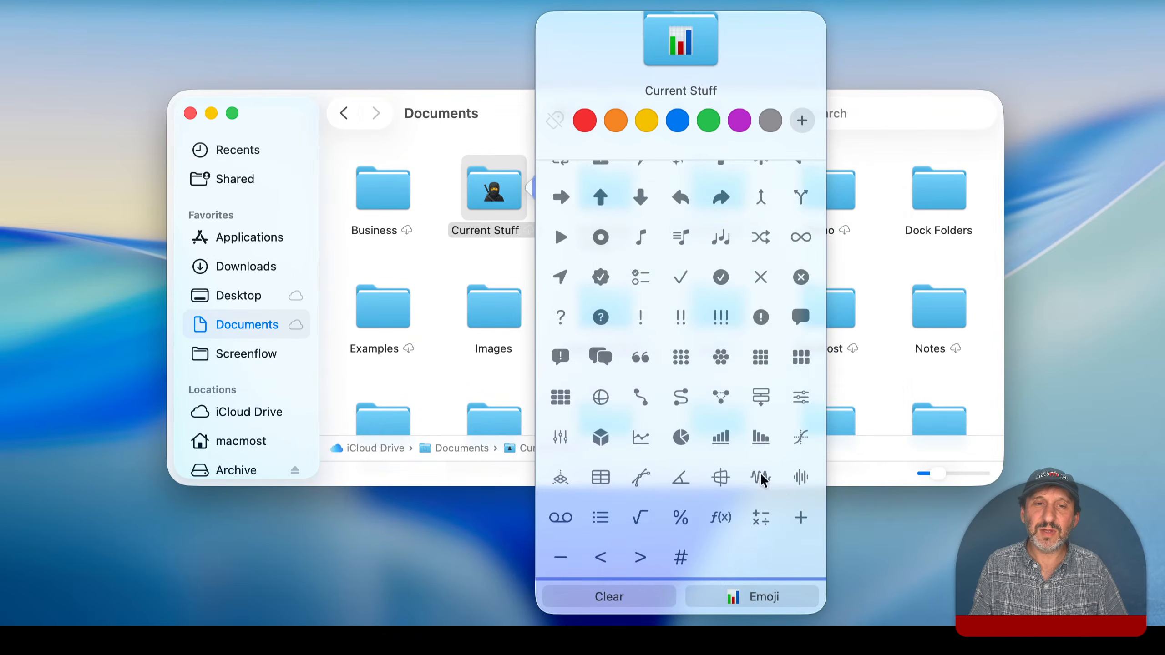
{"action": "left_click", "coordinate": [721, 600]}
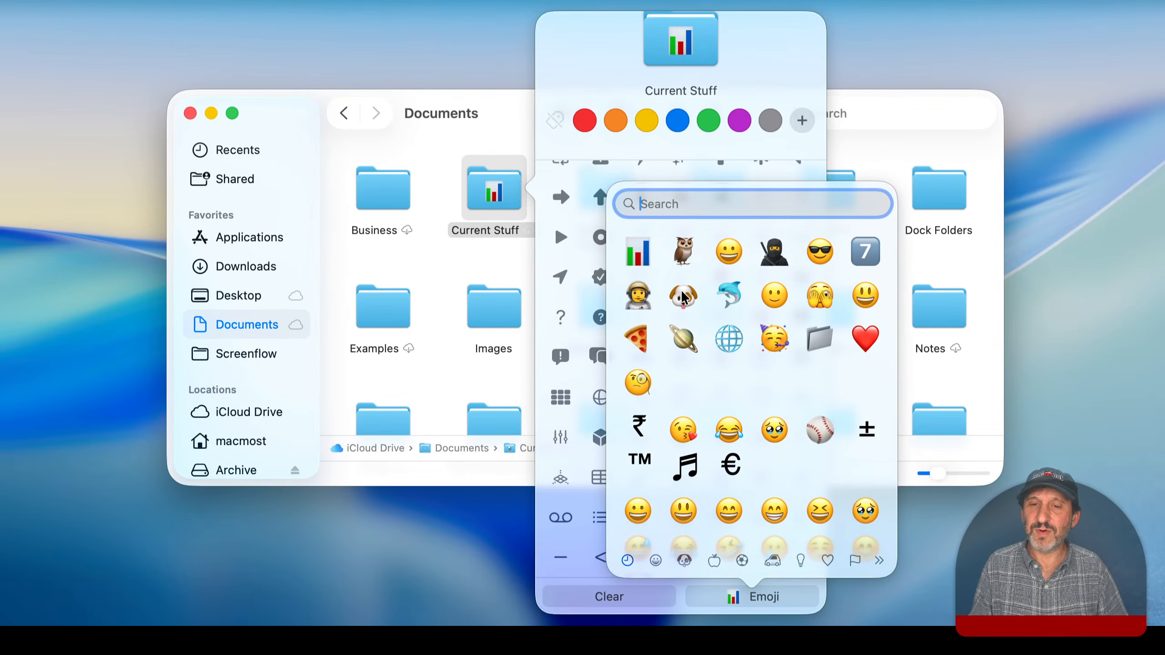
{"action": "left_click", "coordinate": [637, 339]}
{"action": "left_click", "coordinate": [721, 597]}
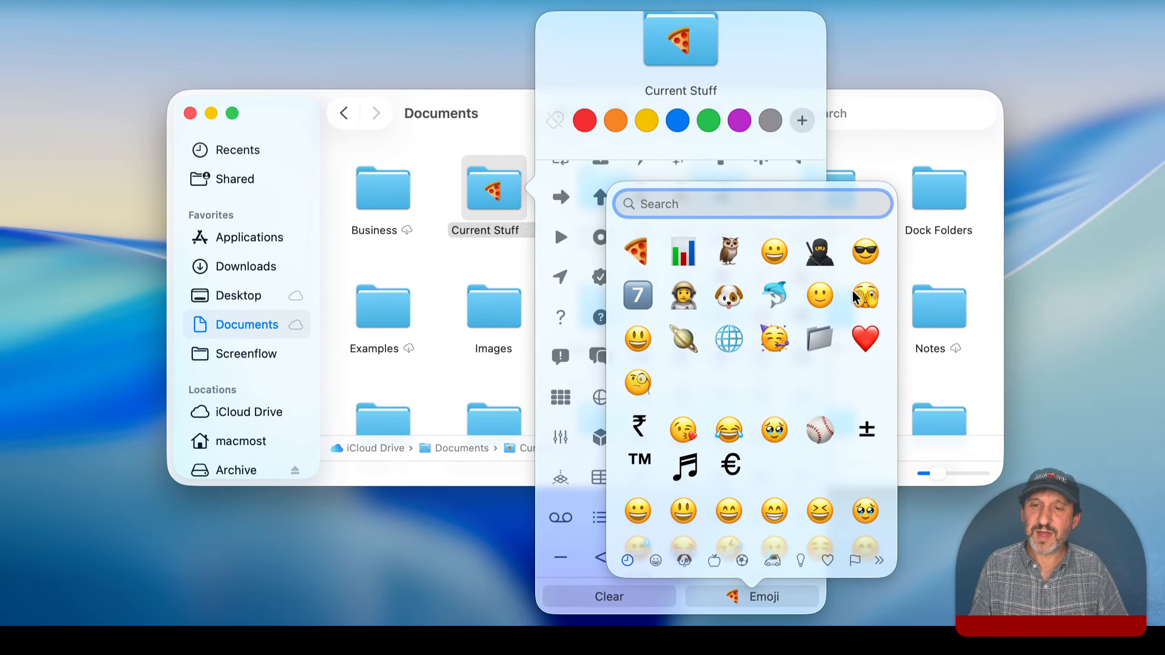
{"action": "scroll", "coordinate": [703, 338], "scroll_direction": "down", "scroll_amount": 5}
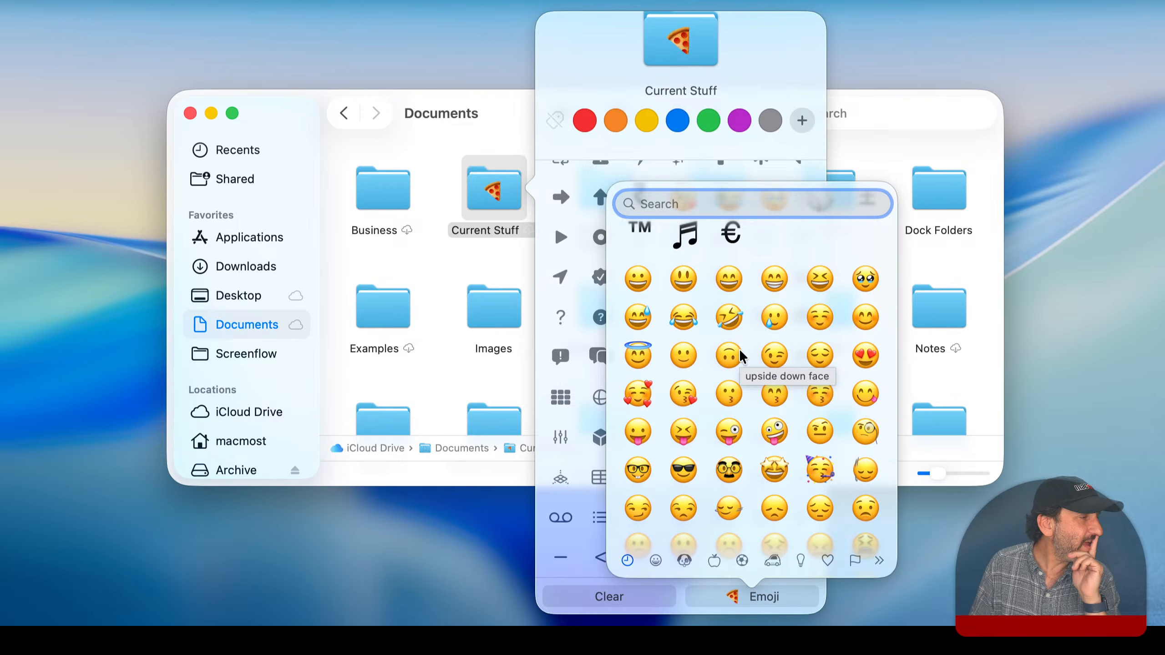
{"action": "left_click", "coordinate": [637, 278]}
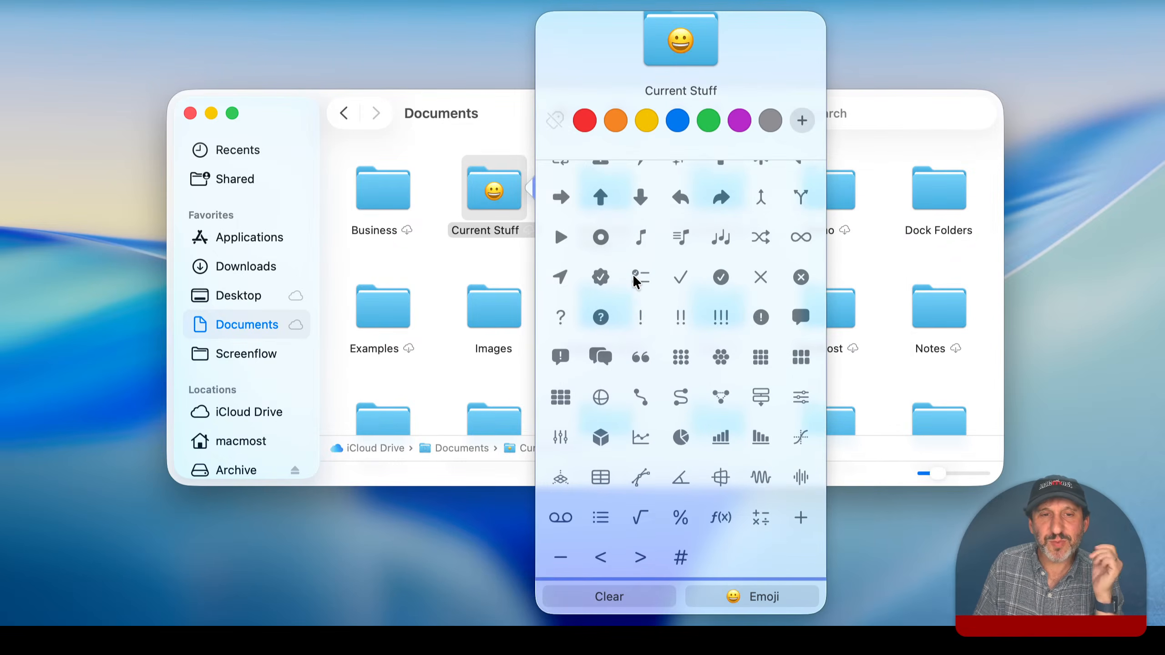
Find the flags in the emoji collection and put the flag of Canada on Current Stuff
{"action": "left_click", "coordinate": [759, 597]}
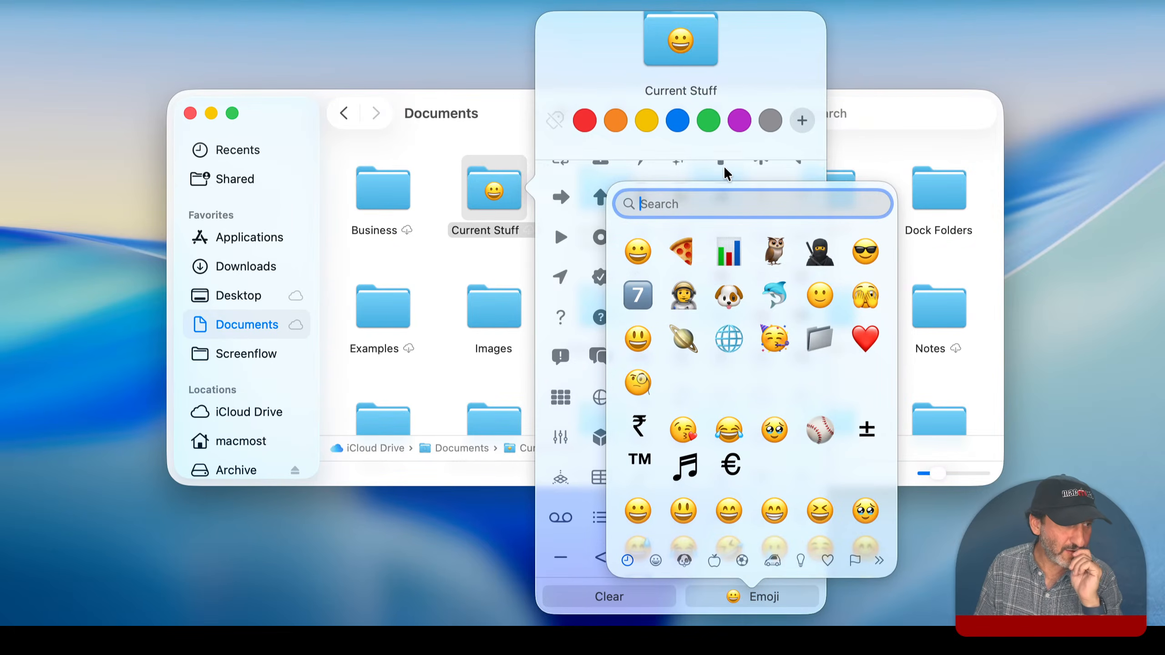
{"action": "scroll", "coordinate": [713, 342], "scroll_direction": "down", "scroll_amount": 5}
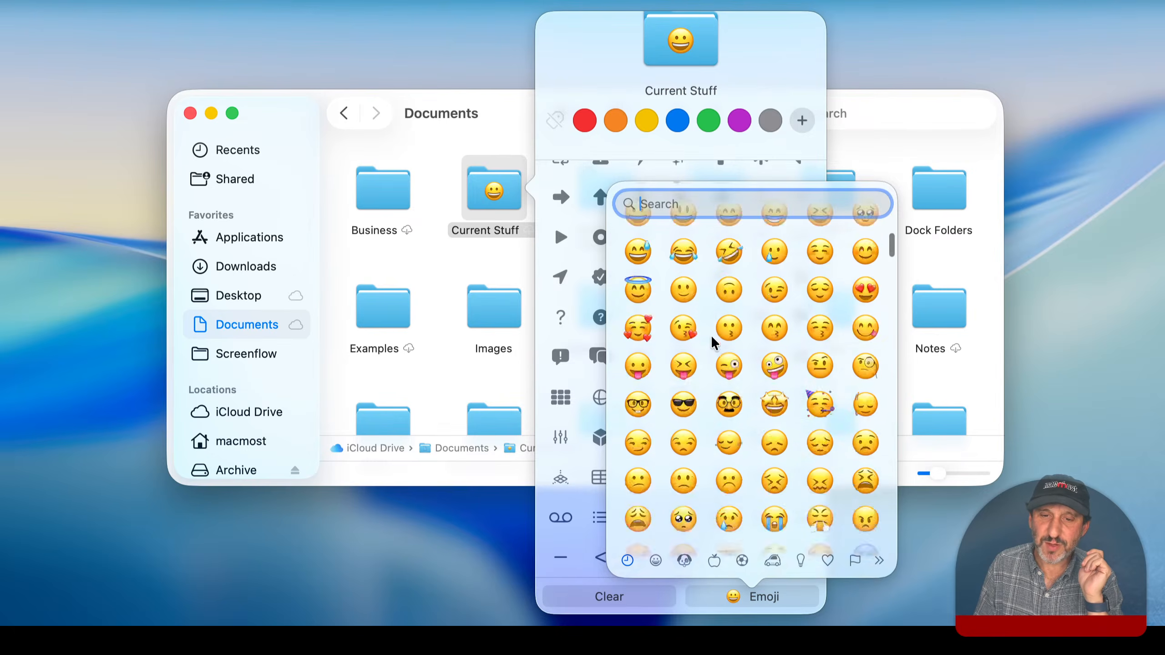
{"action": "scroll", "coordinate": [712, 338], "scroll_direction": "down", "scroll_amount": 10}
{"action": "left_click_drag", "start_coordinate": [889, 269], "coordinate": [883, 438]}
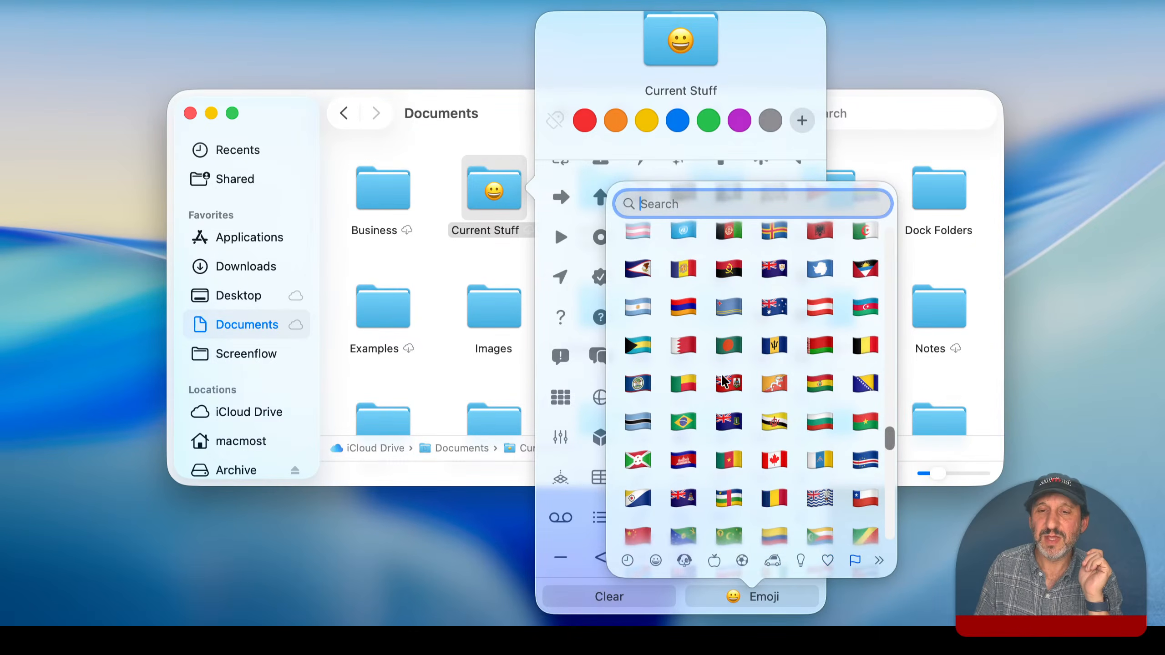
{"action": "scroll", "coordinate": [873, 444], "scroll_direction": "down", "scroll_amount": 3}
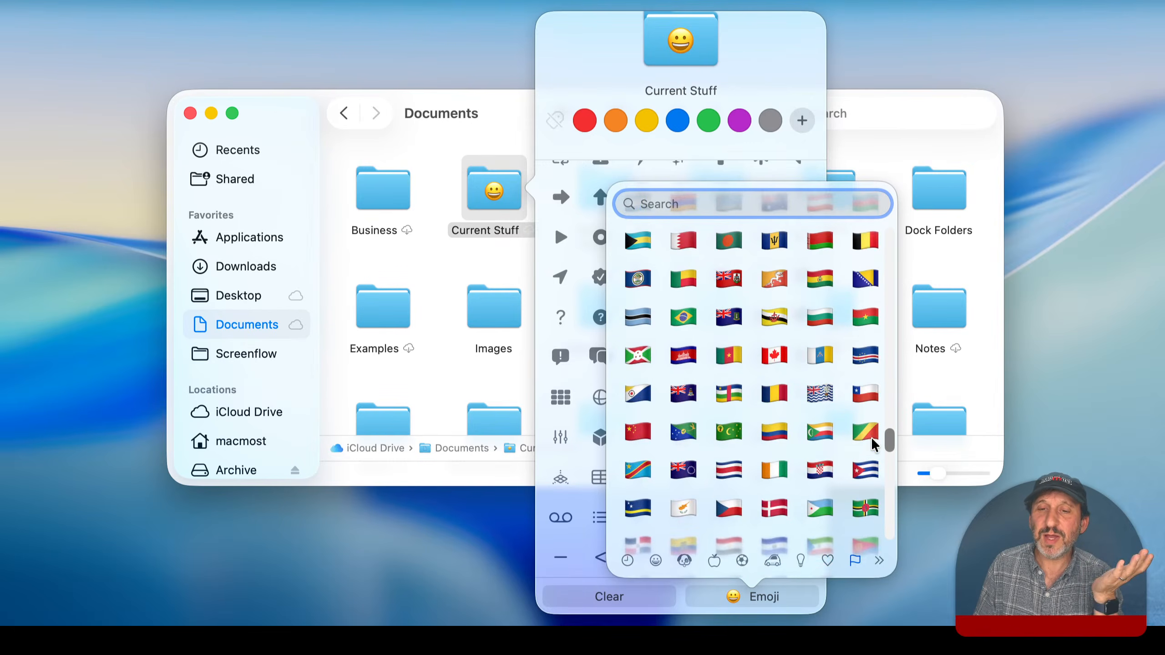
{"action": "left_click", "coordinate": [773, 357]}
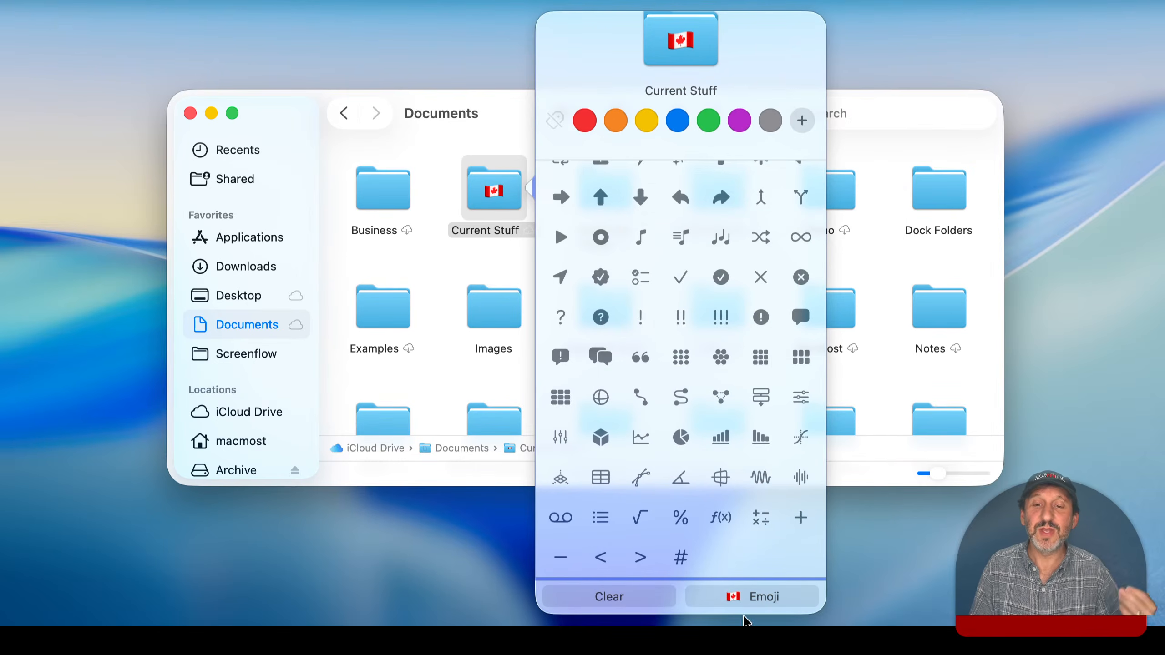
Look through the emoji collection from the flags back to the recently used ones, and close the folder customization without choosing another emoji
{"action": "left_click", "coordinate": [752, 604]}
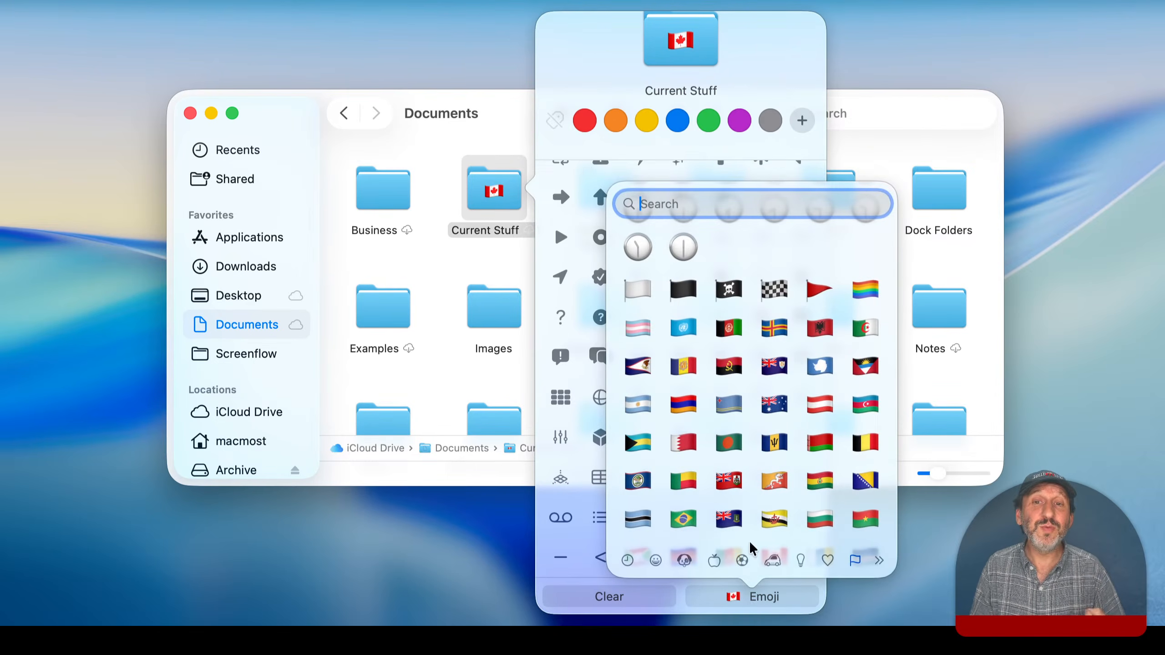
{"action": "scroll", "coordinate": [747, 503], "scroll_direction": "down", "scroll_amount": 15}
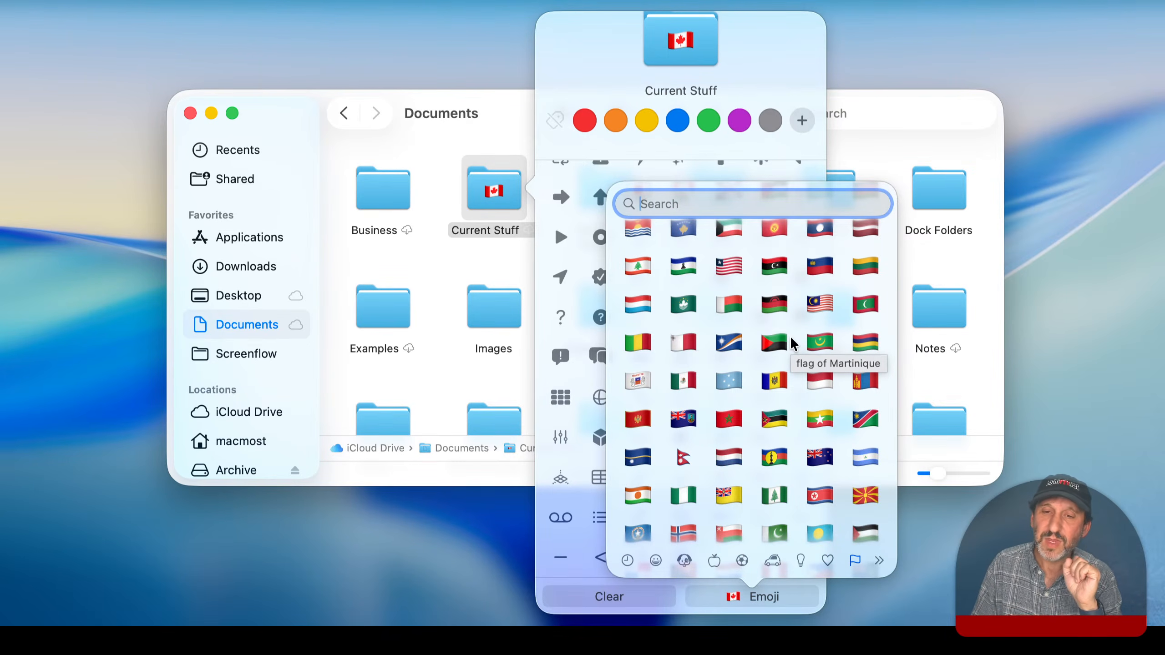
{"action": "scroll", "coordinate": [791, 338], "scroll_direction": "up", "scroll_amount": 20}
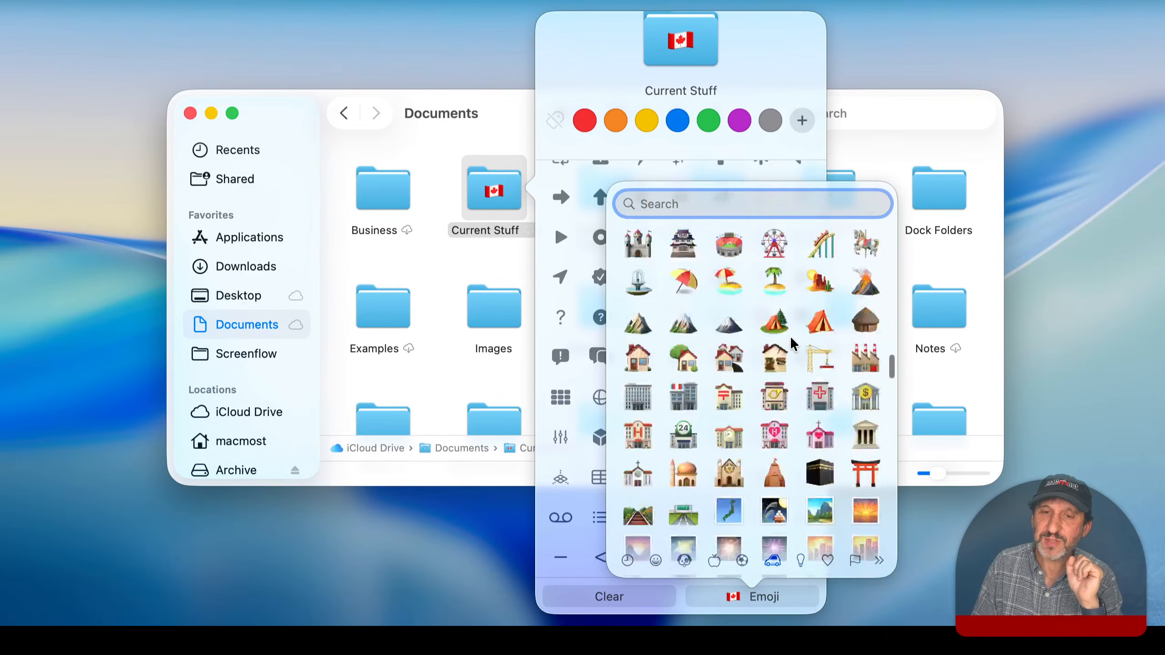
{"action": "scroll", "coordinate": [790, 336], "scroll_direction": "up", "scroll_amount": 20}
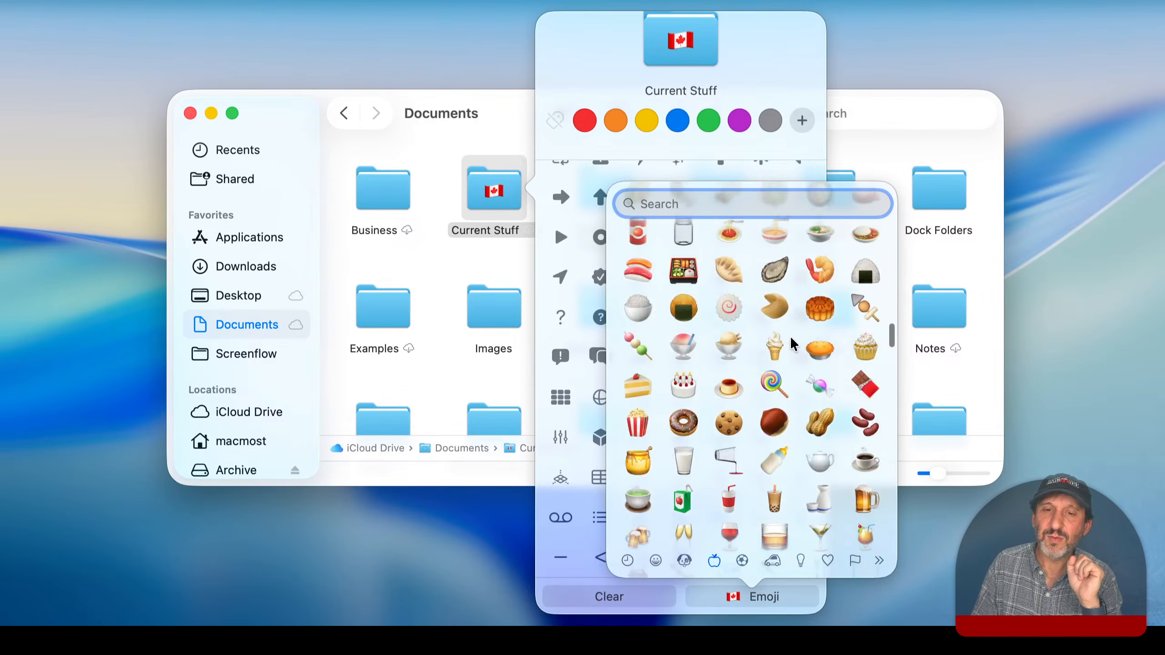
{"action": "scroll", "coordinate": [790, 336], "scroll_direction": "up", "scroll_amount": 20}
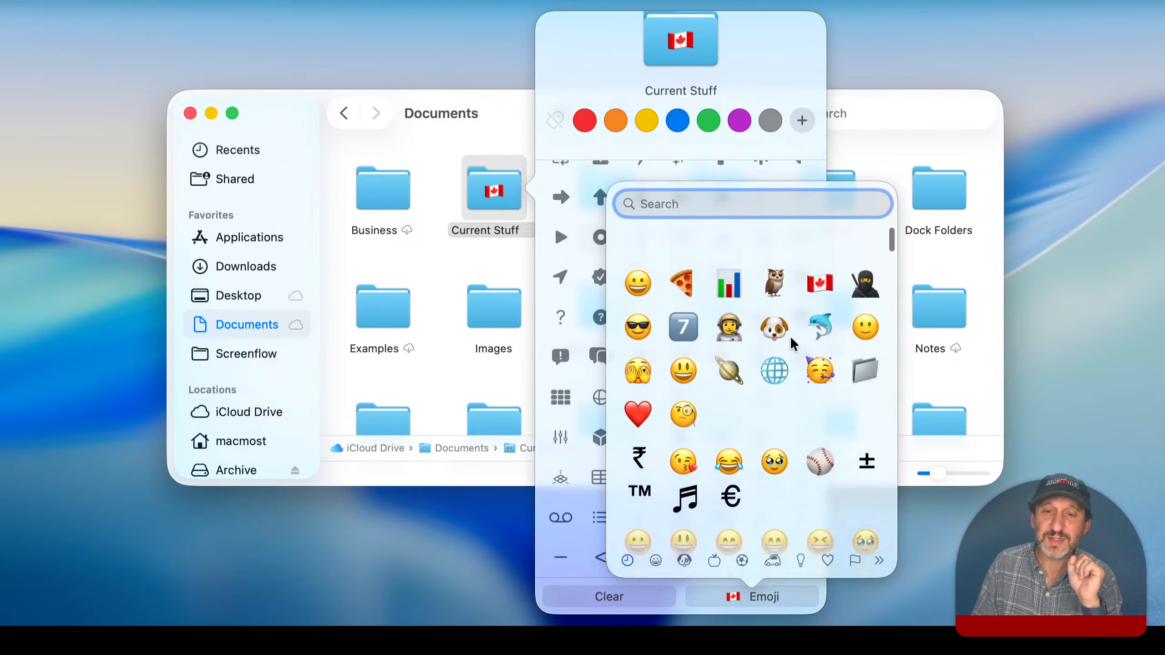
{"action": "scroll", "coordinate": [790, 336], "scroll_direction": "down", "scroll_amount": 10}
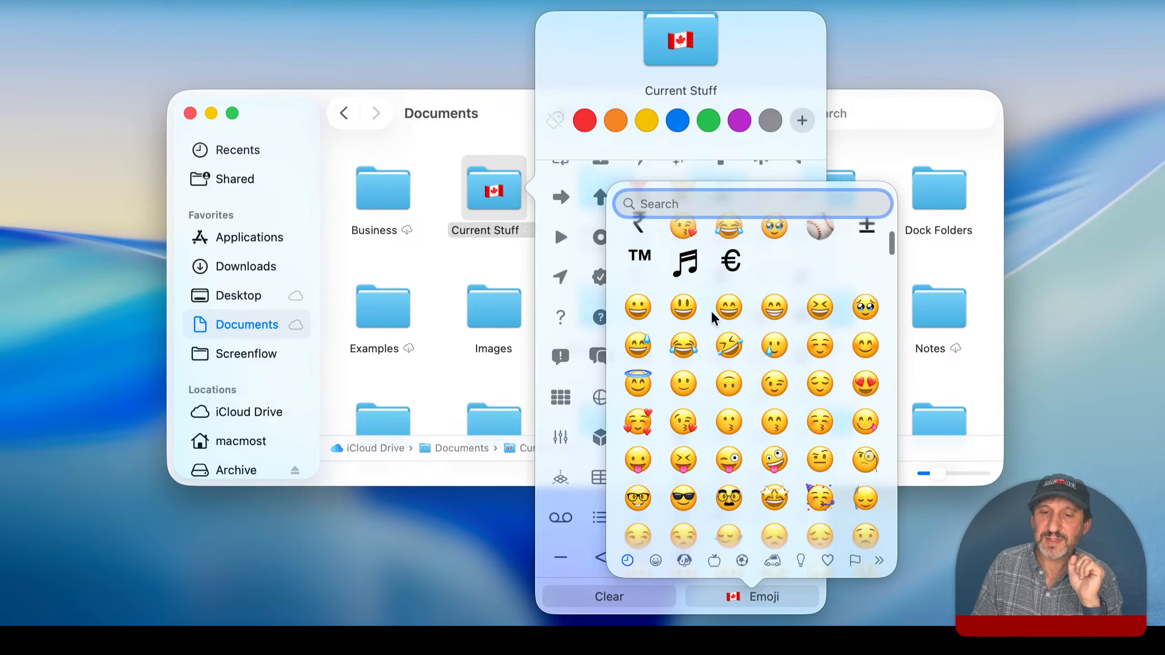
{"action": "left_click", "coordinate": [476, 265]}
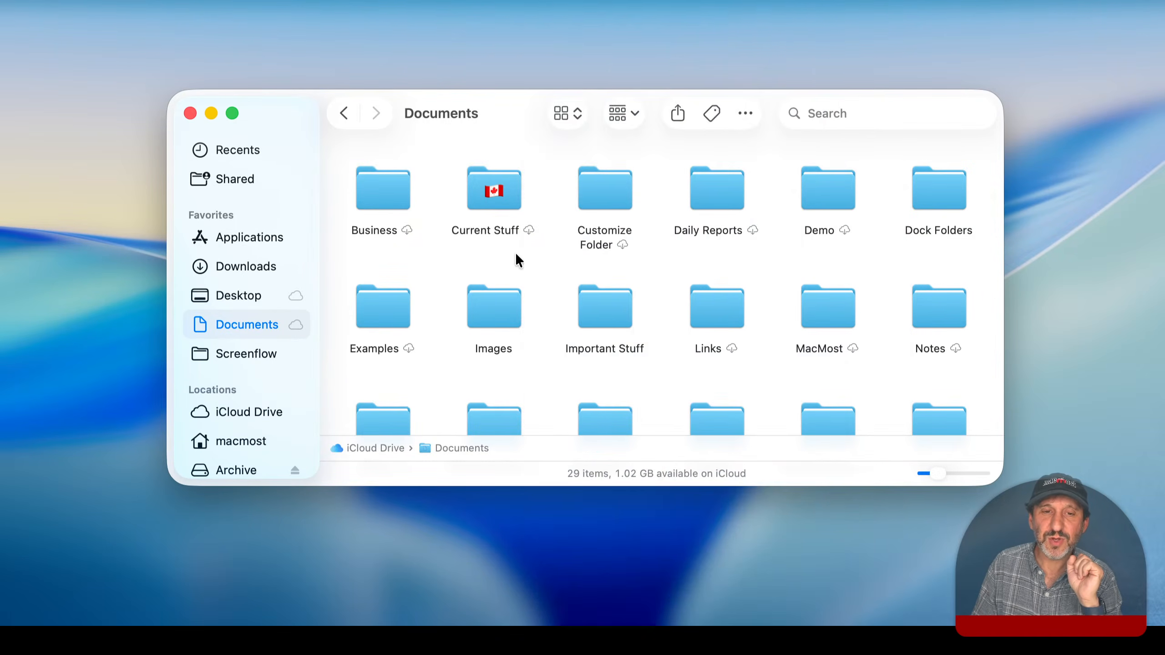
Open the untitled folder in Documents and create three new folders inside it, keeping their default names
{"action": "scroll", "coordinate": [620, 383], "scroll_direction": "down", "scroll_amount": 5}
{"action": "double_click", "coordinate": [502, 355]}
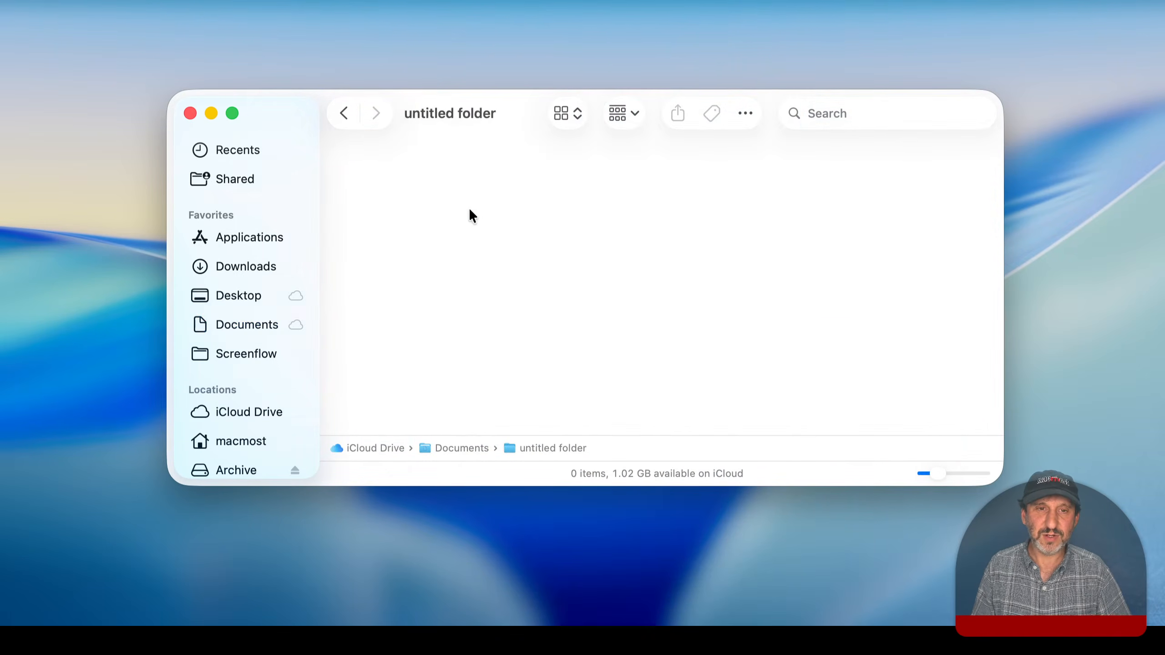
{"action": "key", "text": "super+shift+n"}
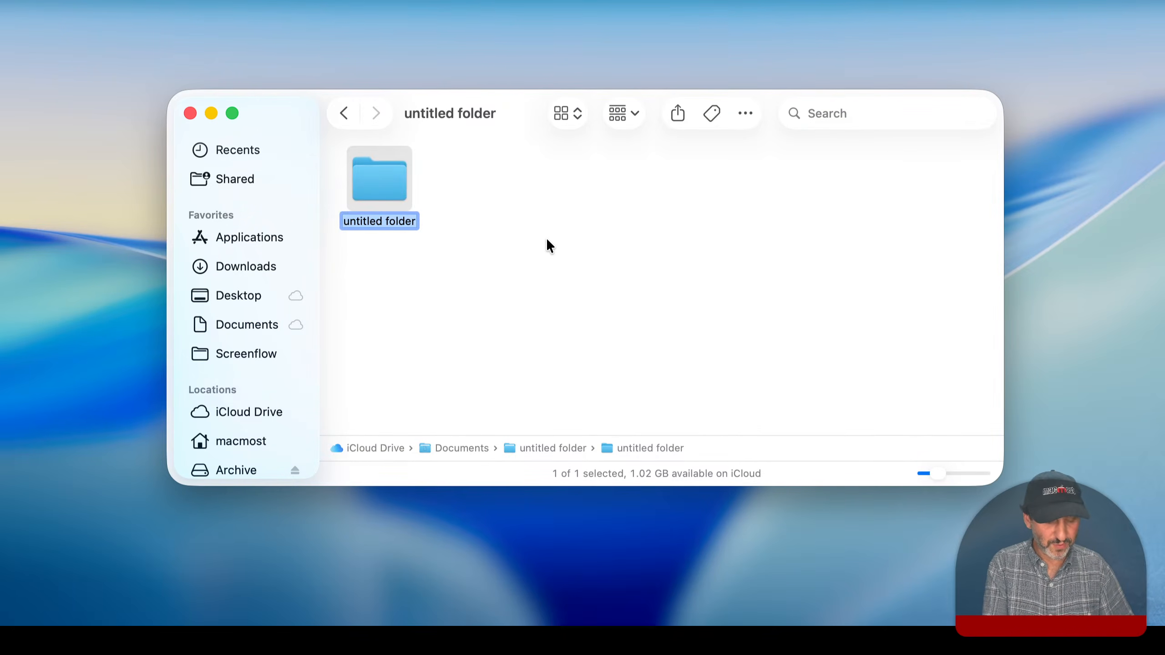
{"action": "key", "text": "super+shift+n"}
{"action": "key", "text": "super+shift+n"}
{"action": "left_click", "coordinate": [553, 261]}
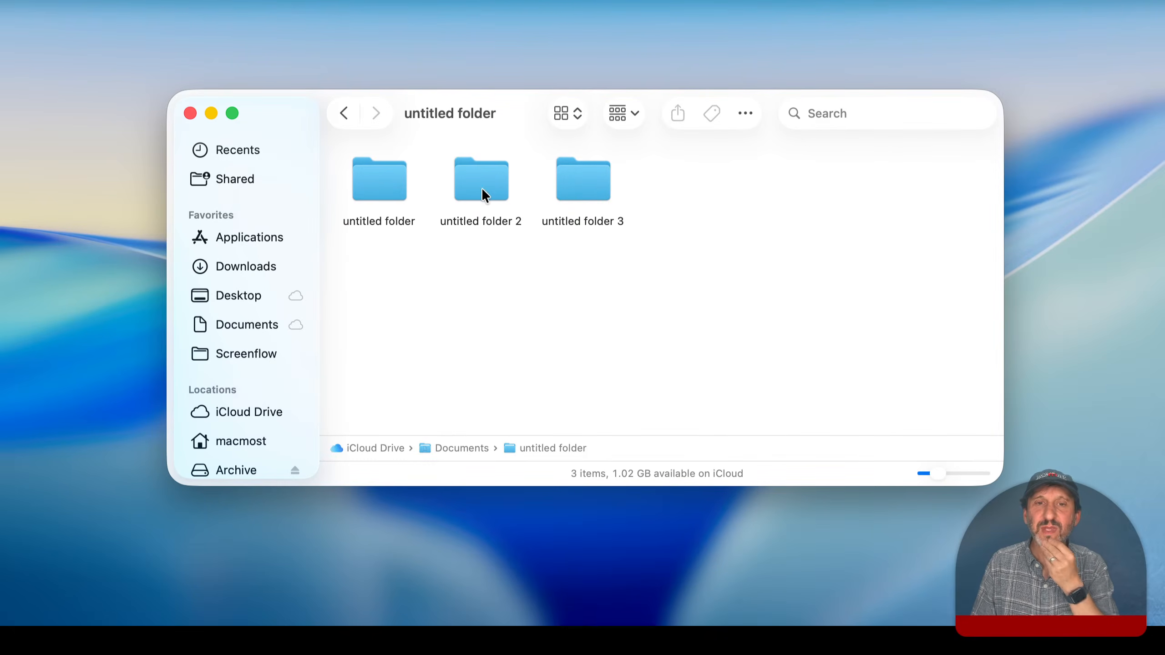
Customize the first new untitled folder with the grinning face emoji, found by searching the emoji for "happy"
{"action": "left_click", "coordinate": [371, 181]}
{"action": "right_click", "coordinate": [371, 181]}
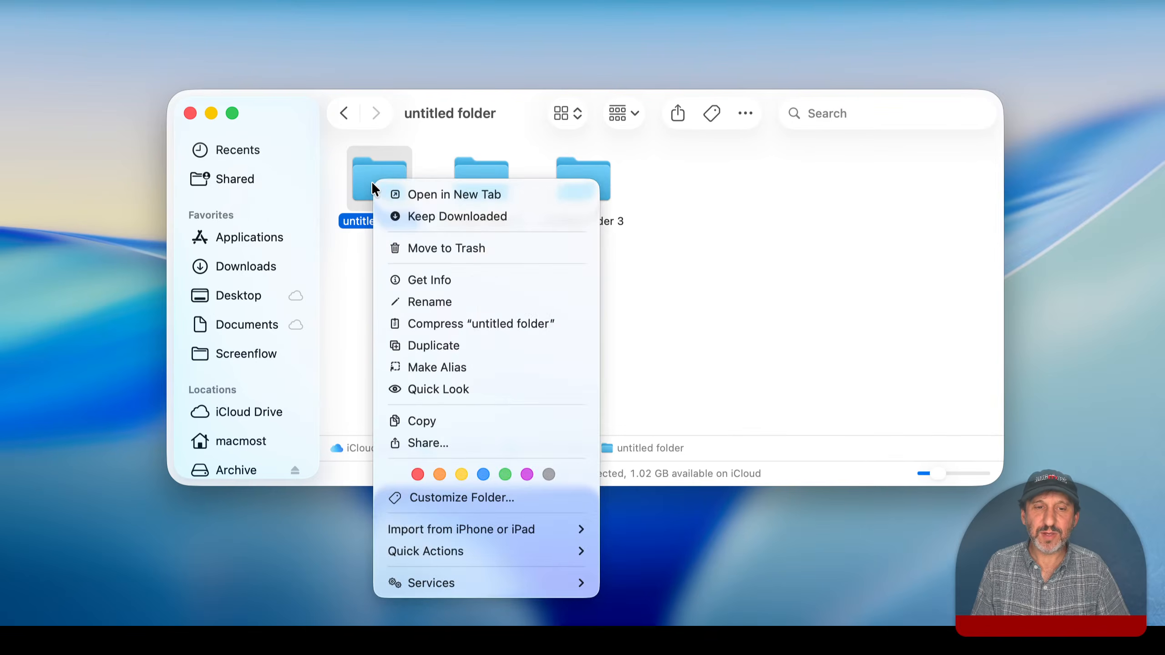
{"action": "left_click", "coordinate": [464, 492]}
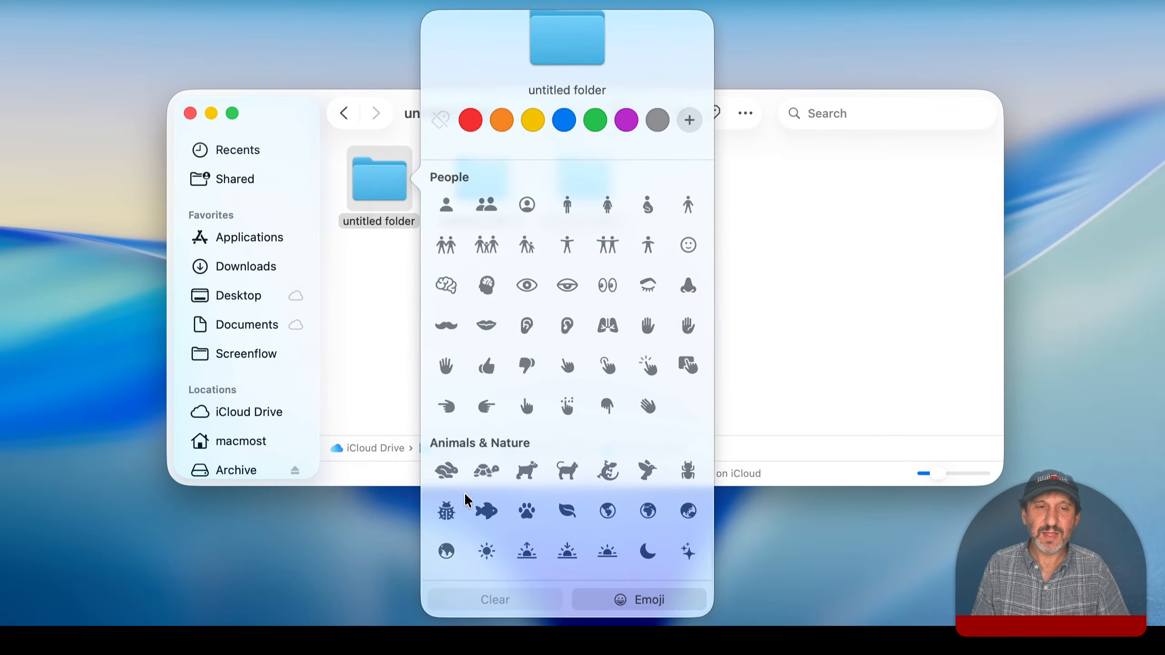
{"action": "left_click", "coordinate": [624, 600]}
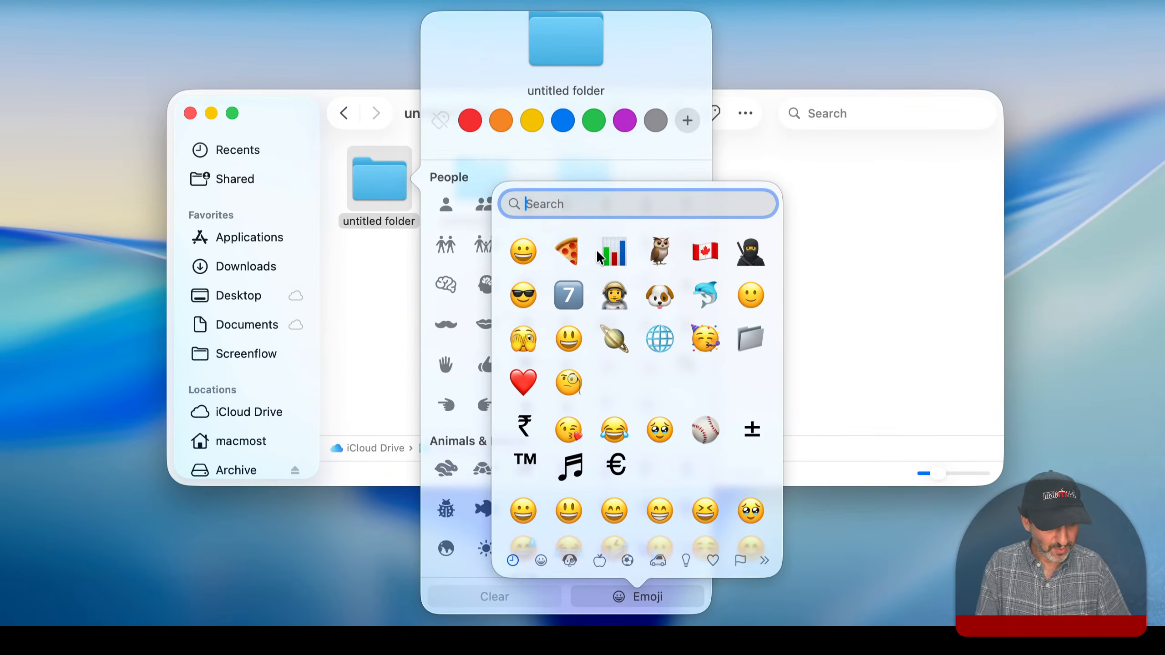
{"action": "type", "text": "happy"}
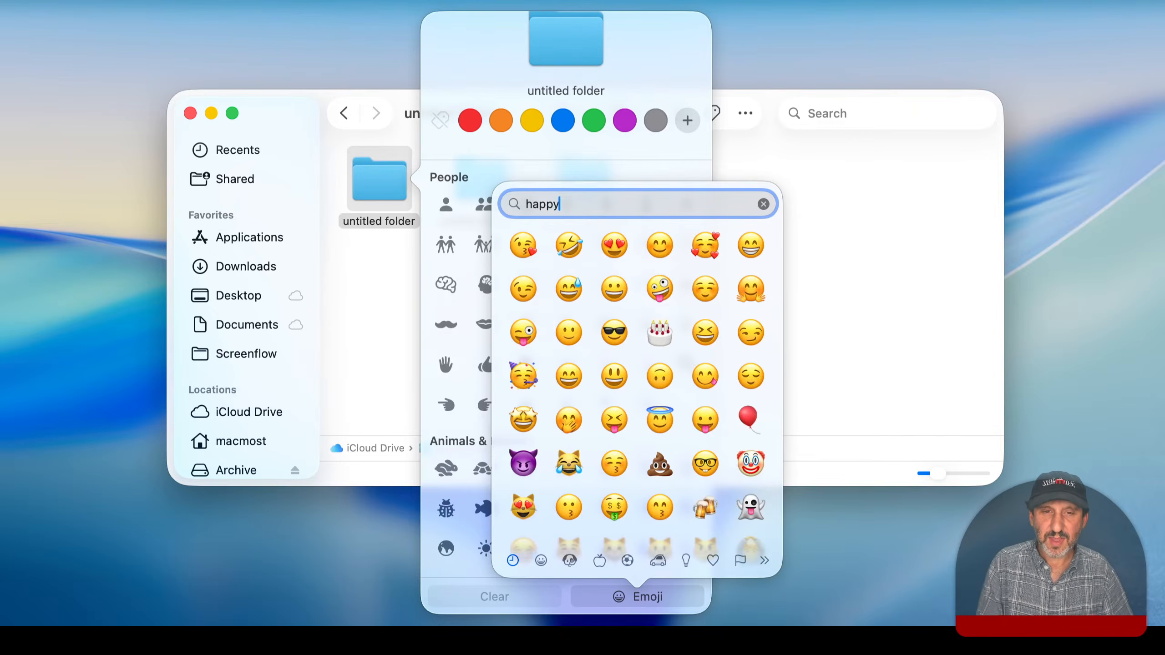
{"action": "left_click", "coordinate": [614, 287]}
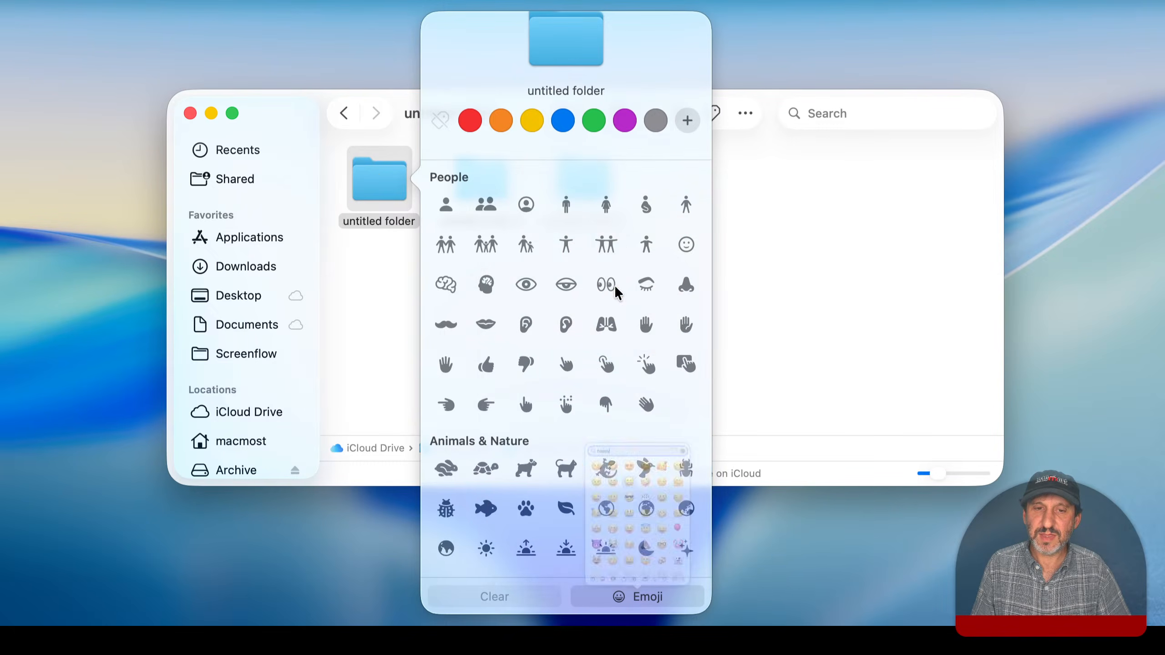
{"action": "left_click", "coordinate": [397, 263]}
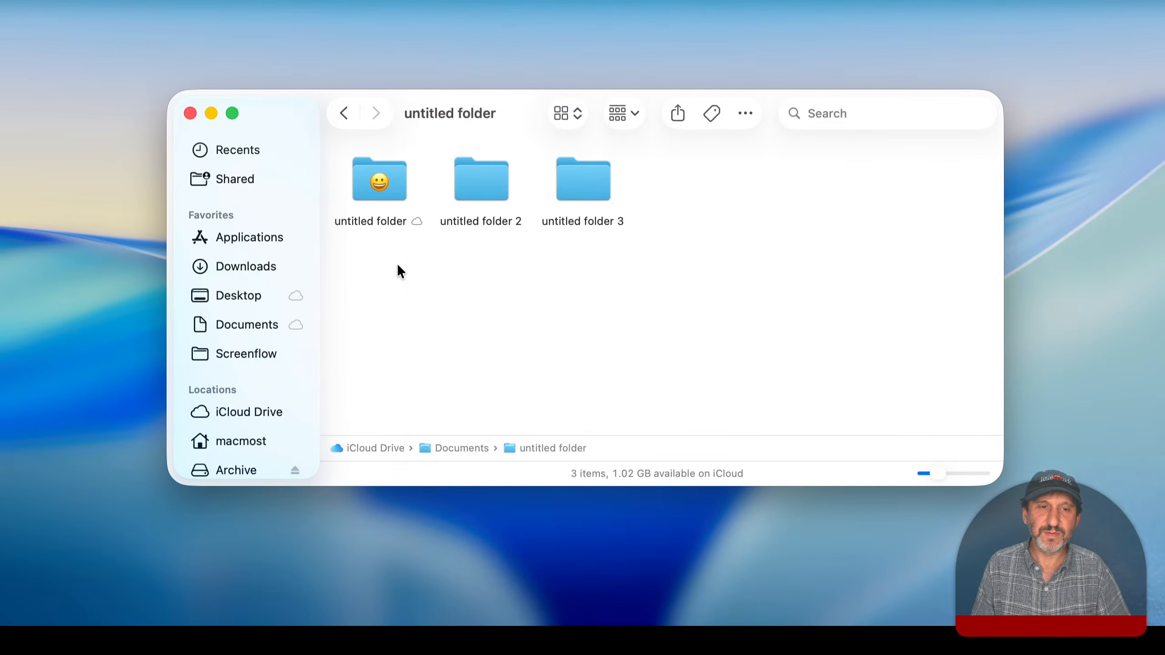
Customize untitled folder 2 with the neutral face emoji, found by searching the emoji for "neu"
{"action": "right_click", "coordinate": [490, 165]}
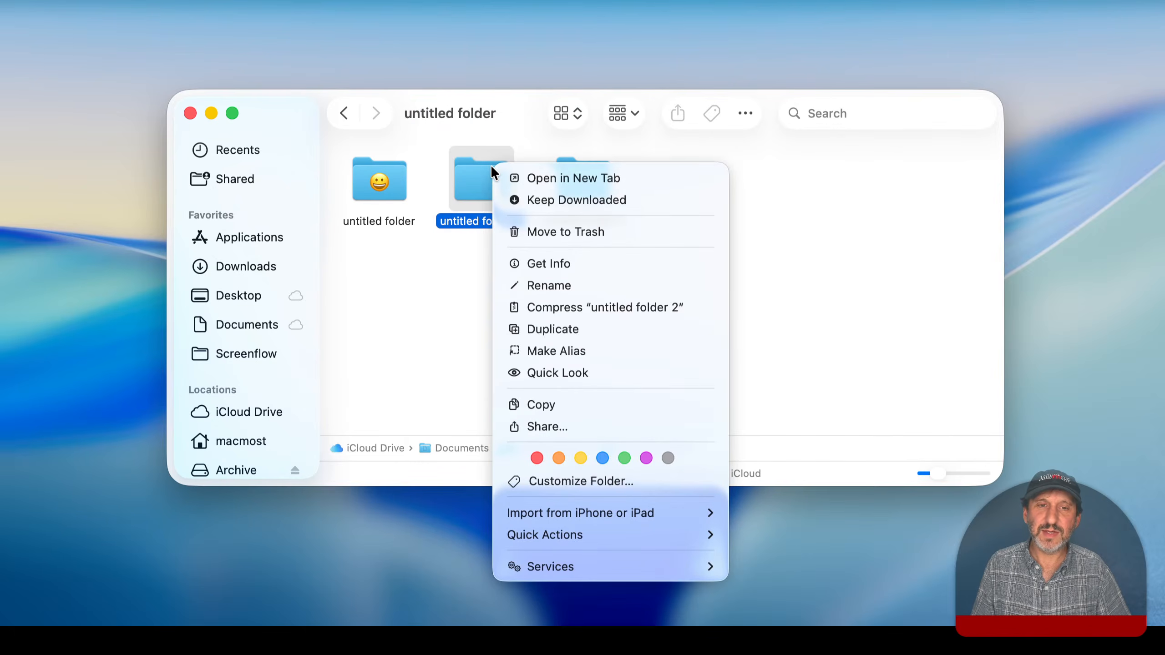
{"action": "left_click", "coordinate": [561, 482]}
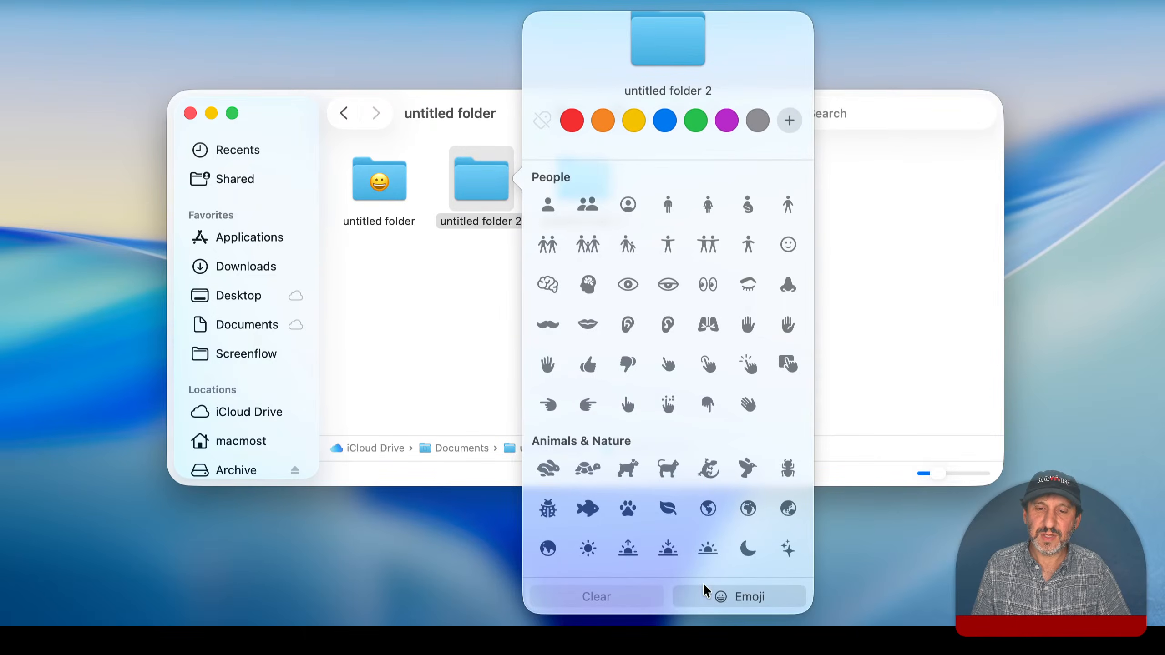
{"action": "left_click", "coordinate": [715, 595]}
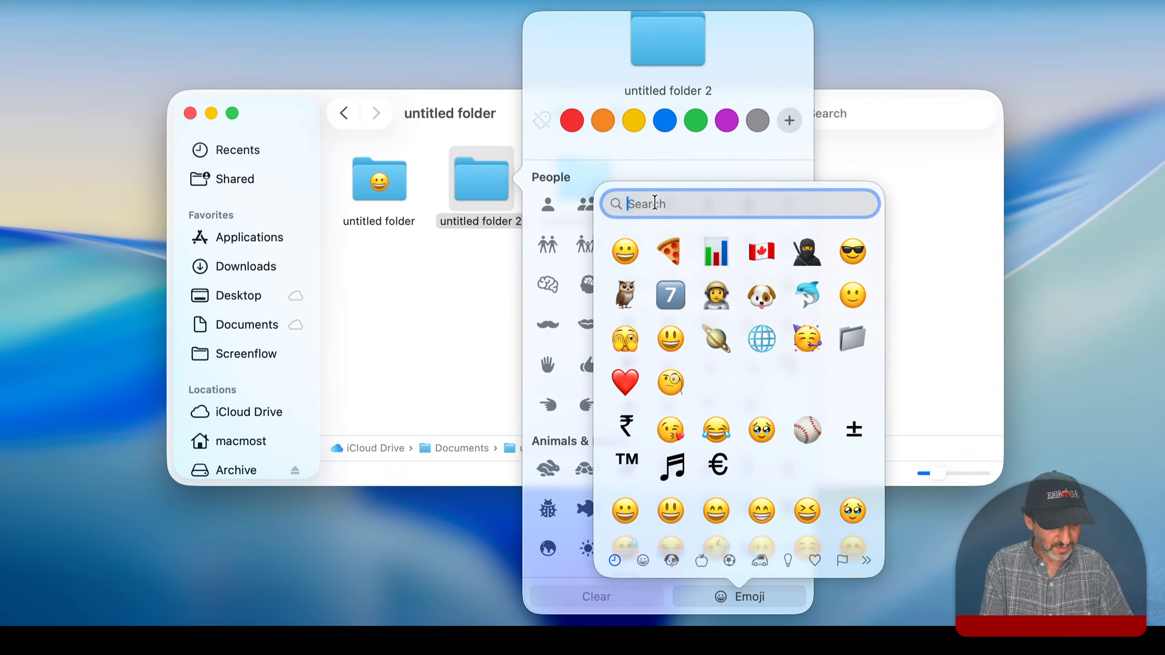
{"action": "scroll", "coordinate": [660, 339], "scroll_direction": "down", "scroll_amount": 5}
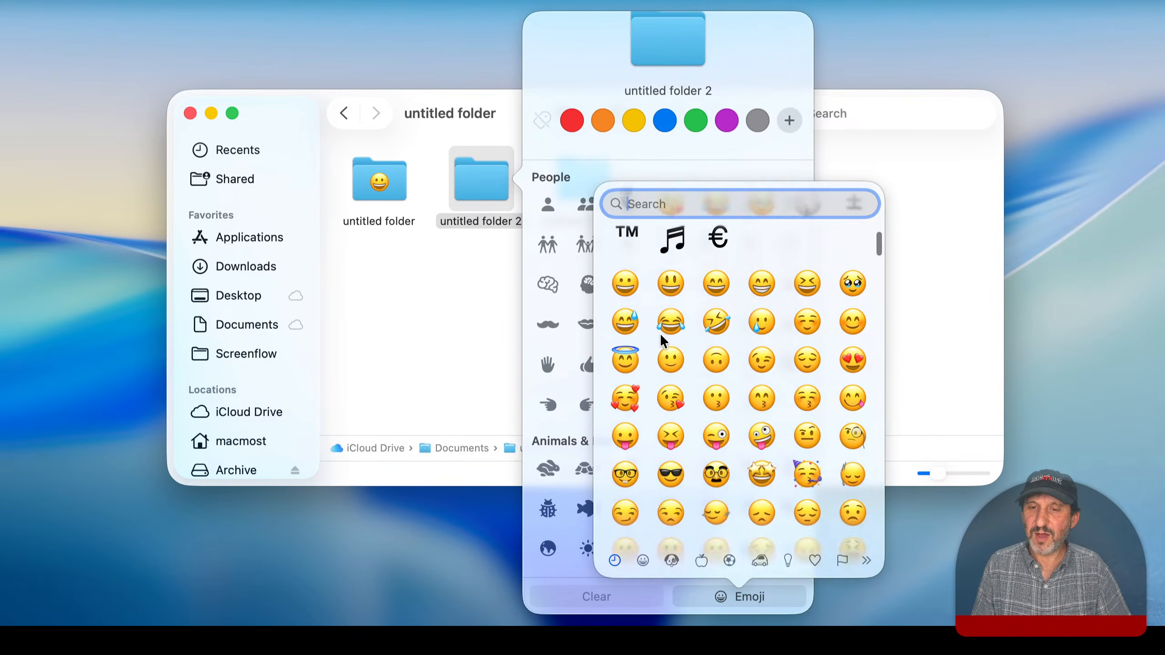
{"action": "scroll", "coordinate": [660, 333], "scroll_direction": "down", "scroll_amount": 1}
{"action": "scroll", "coordinate": [660, 333], "scroll_direction": "down", "scroll_amount": 2}
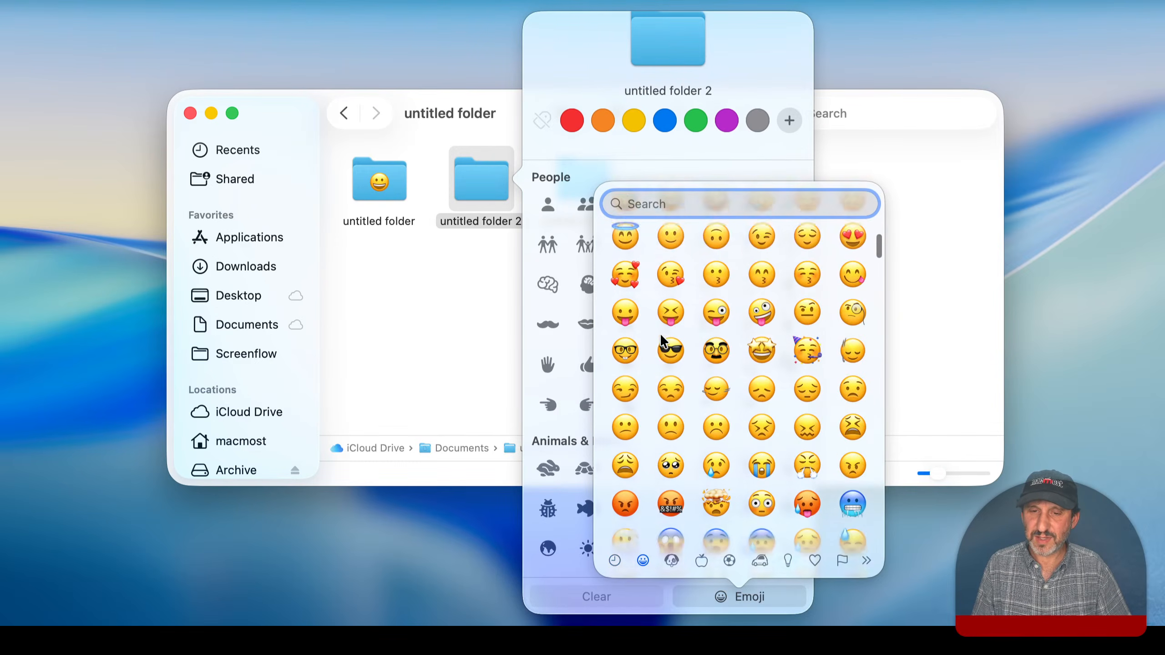
{"action": "scroll", "coordinate": [660, 333], "scroll_direction": "down", "scroll_amount": 2}
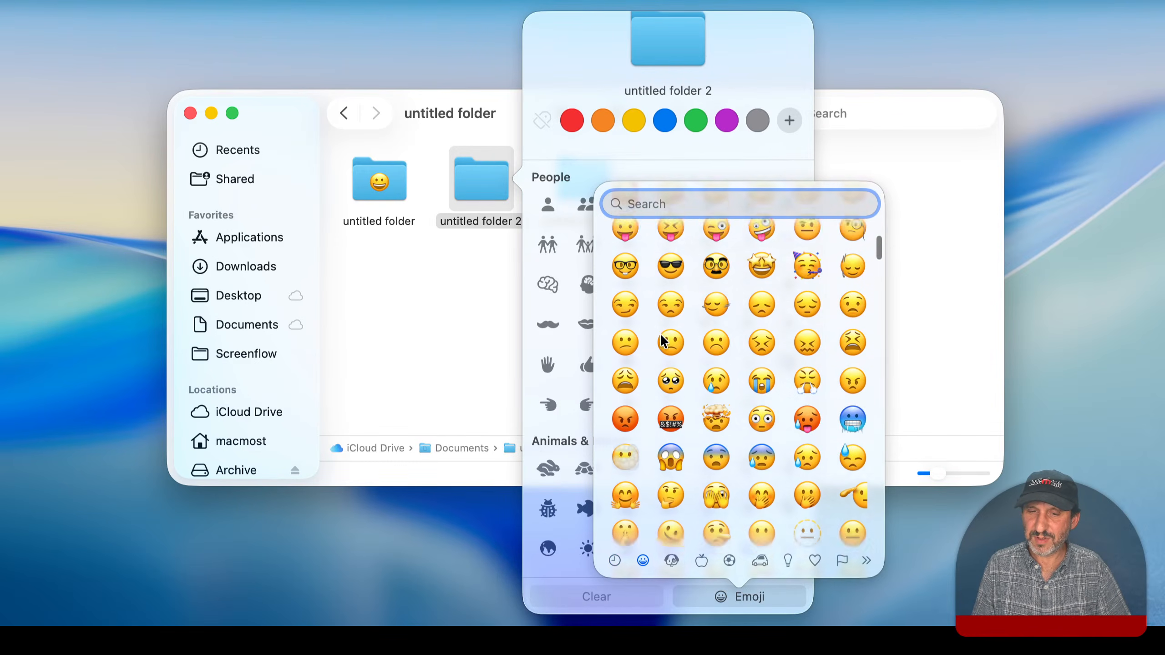
{"action": "scroll", "coordinate": [660, 333], "scroll_direction": "down", "scroll_amount": 5}
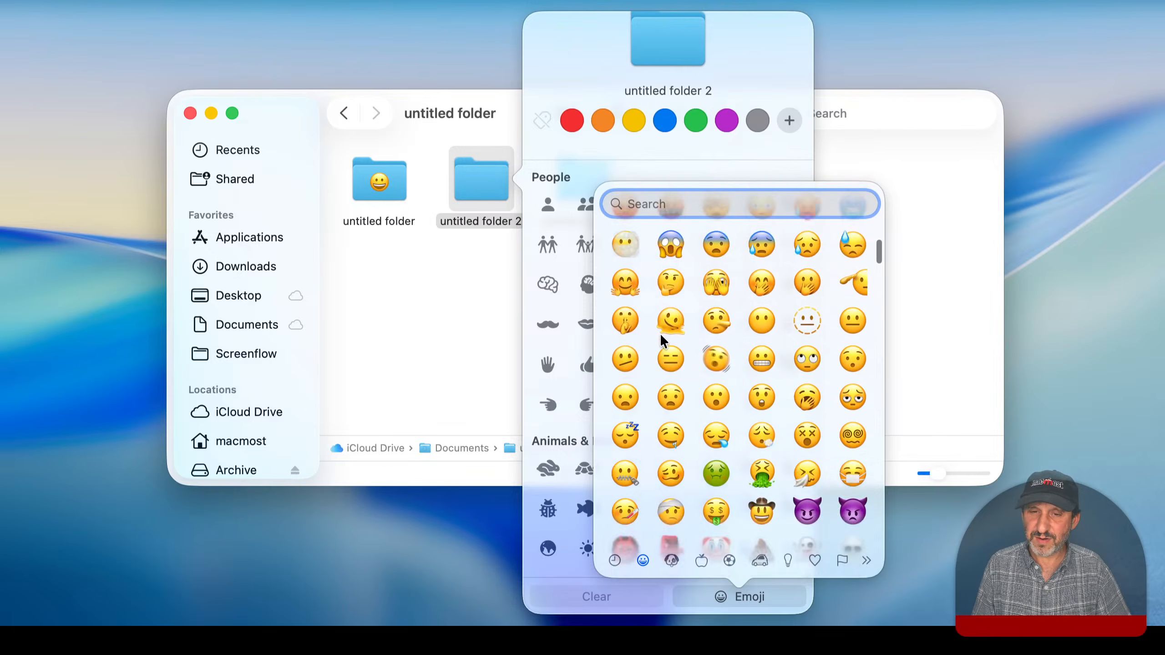
{"action": "scroll", "coordinate": [660, 333], "scroll_direction": "down", "scroll_amount": 1}
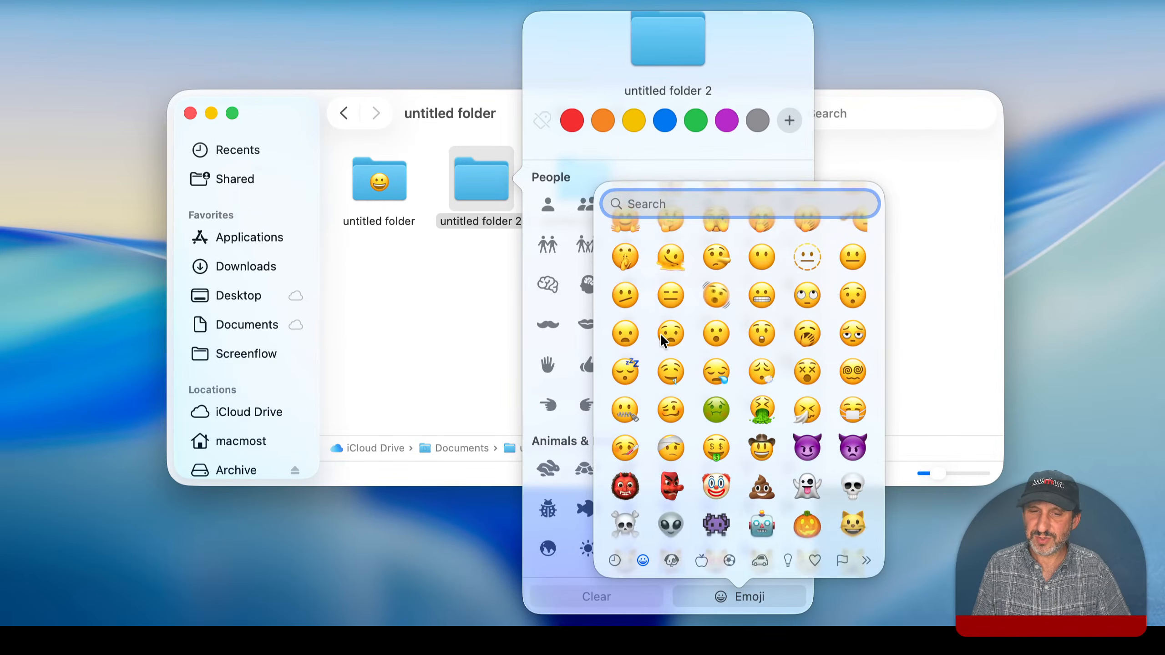
{"action": "type", "text": "neu"}
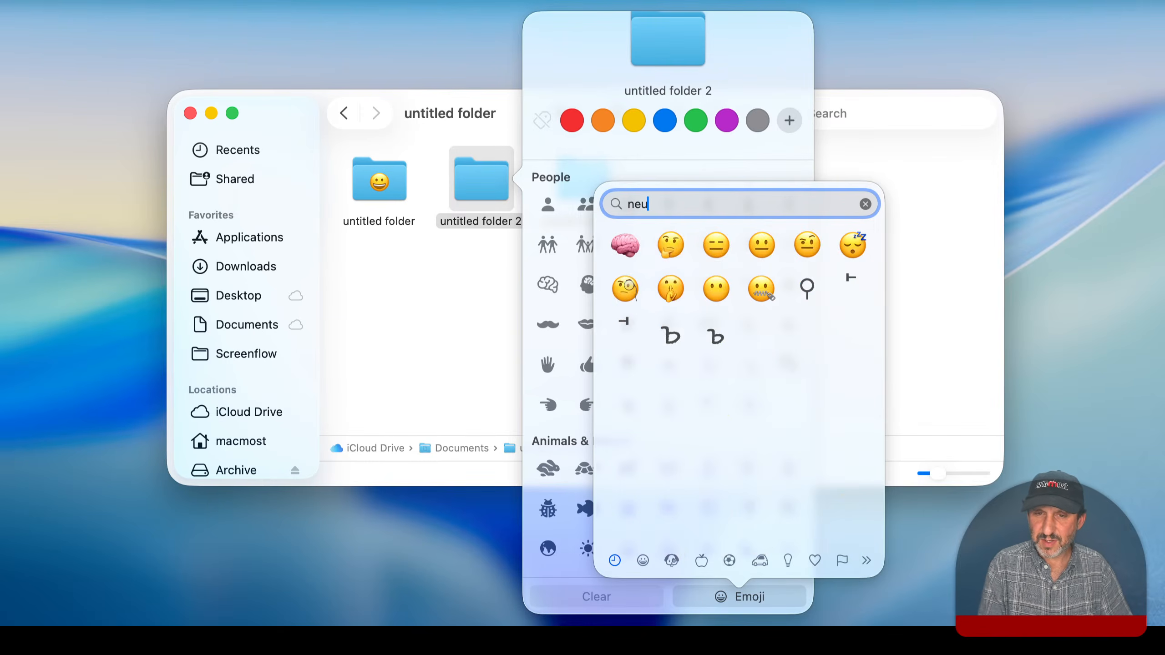
{"action": "left_click", "coordinate": [759, 250]}
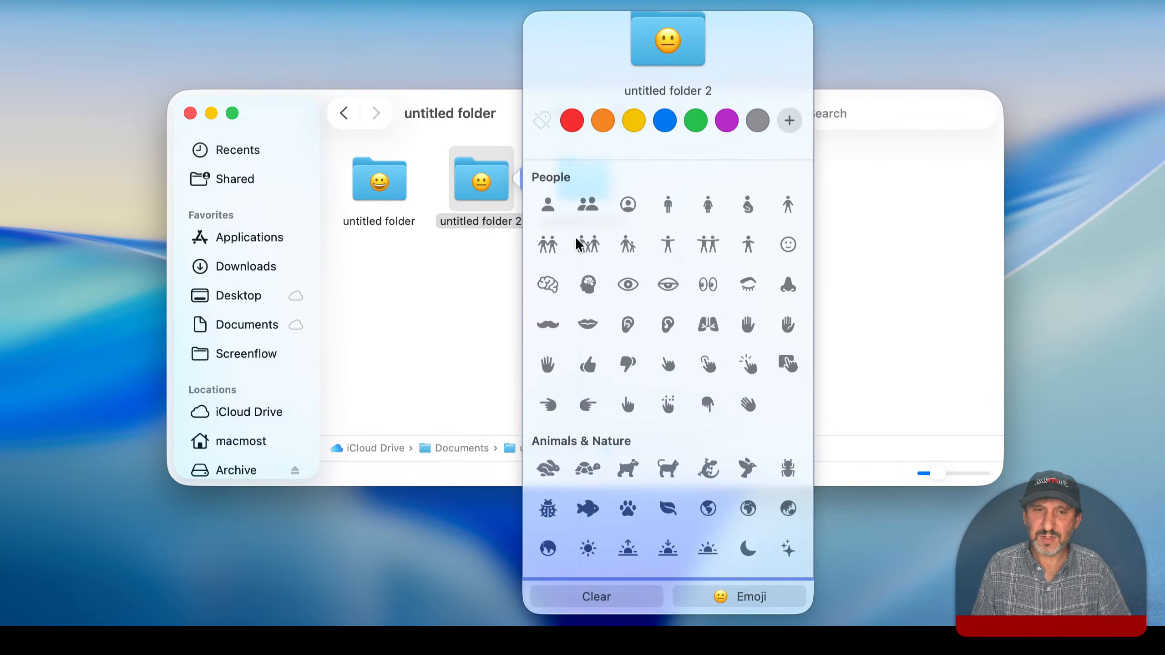
{"action": "left_click", "coordinate": [475, 234]}
Open the emoji collection in the folder customization of untitled folder 3
{"action": "right_click", "coordinate": [584, 173]}
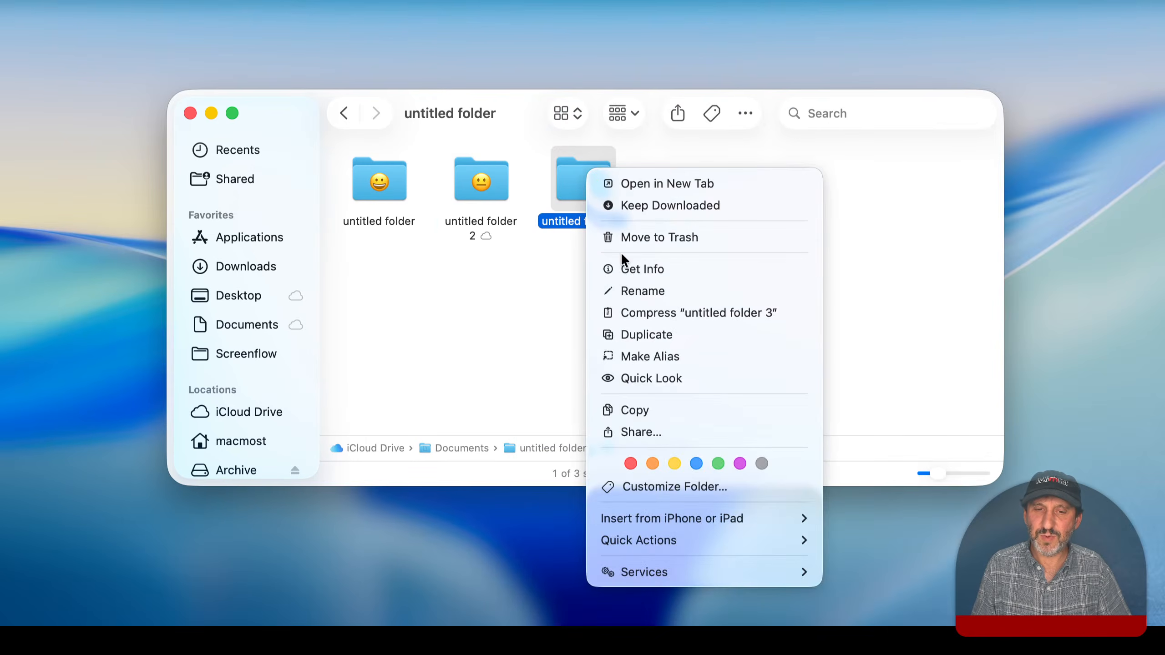
{"action": "left_click", "coordinate": [661, 491]}
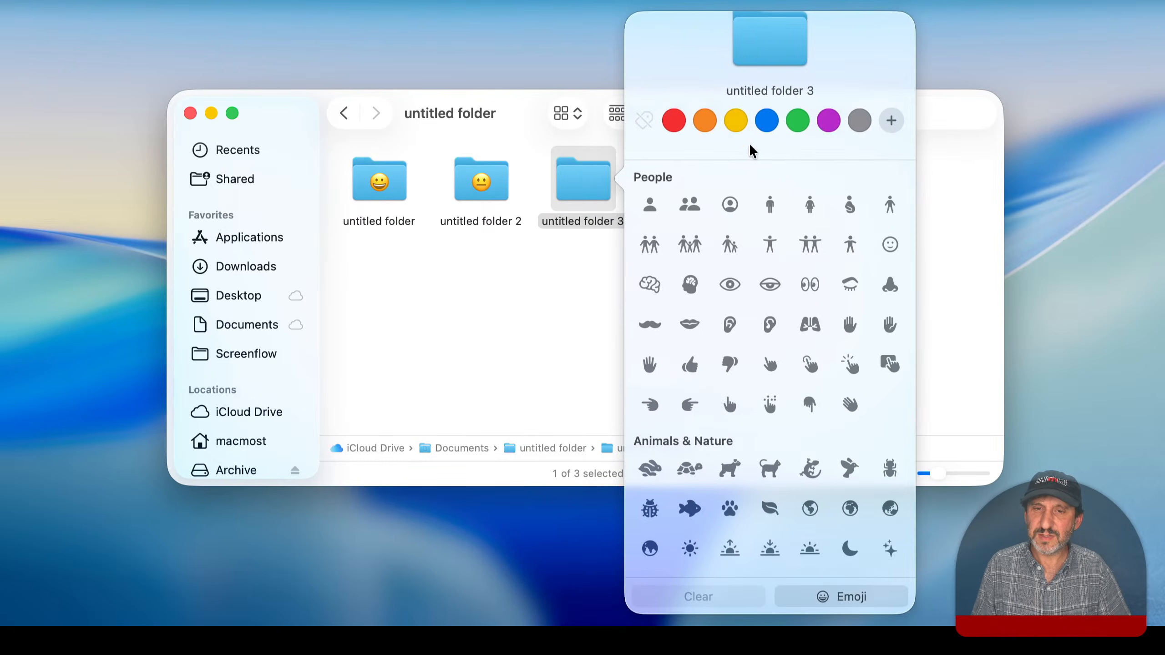
{"action": "left_click", "coordinate": [796, 599]}
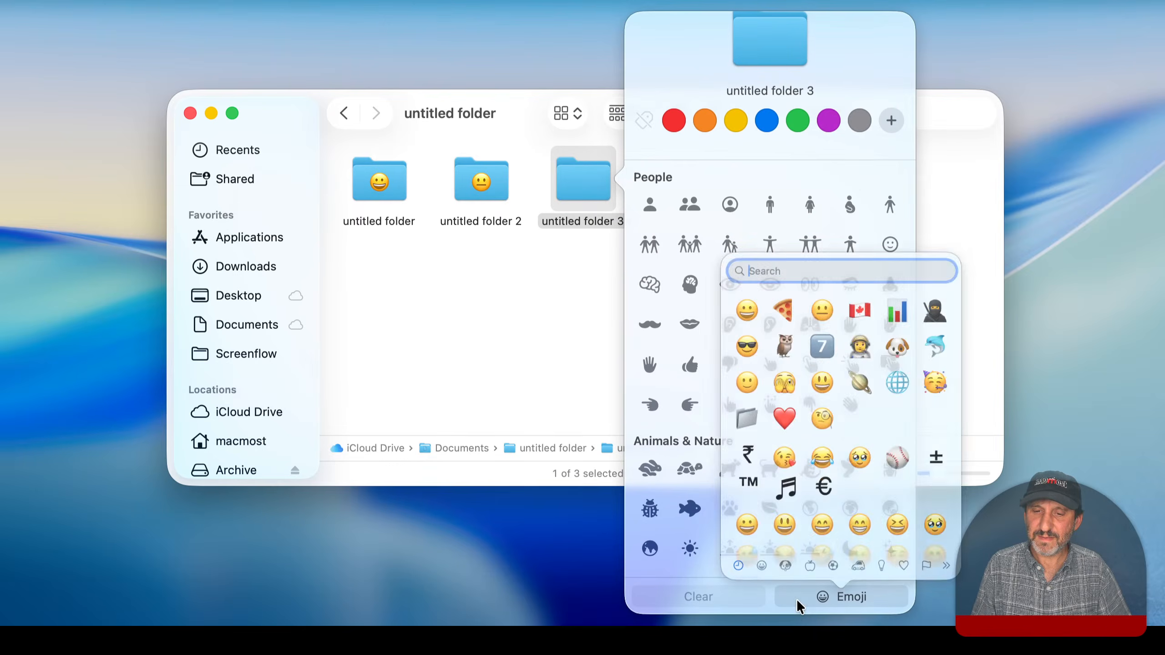
Search the emoji picker for "sad" and put the worried face emoji on the untitled folder 3 icon
{"action": "type", "text": "sad"}
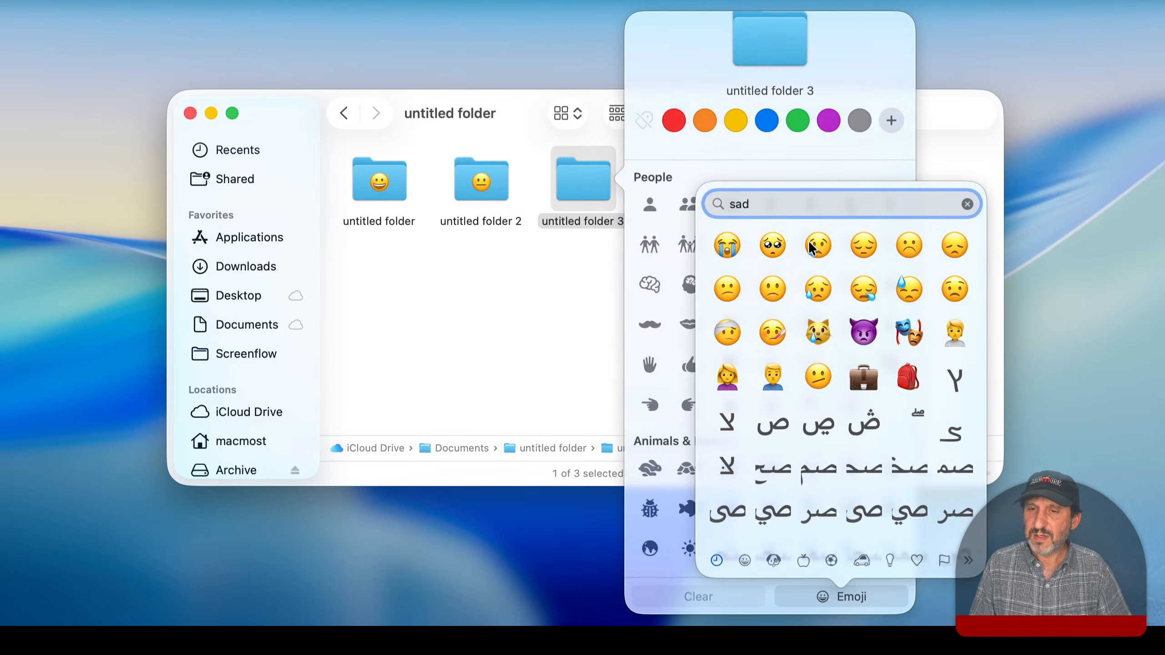
{"action": "left_click", "coordinate": [953, 289]}
{"action": "left_click", "coordinate": [442, 297]}
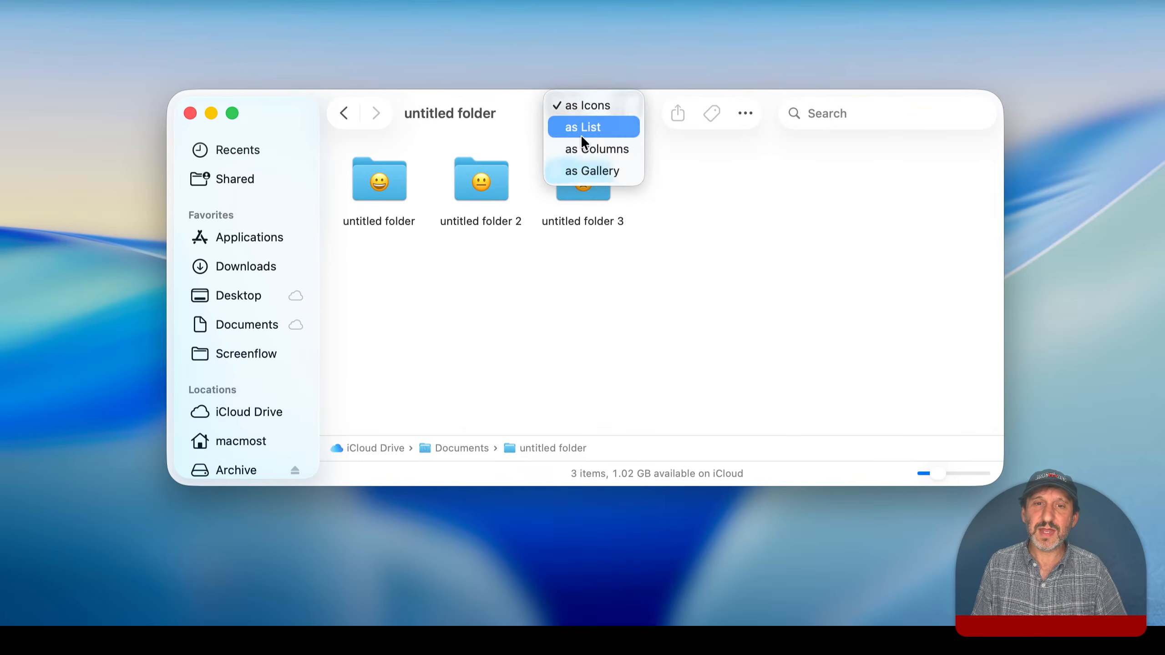
Show the folder's contents as a list and choose the large icon size in its view options
{"action": "key", "text": "Escape"}
{"action": "key", "text": "super+2"}
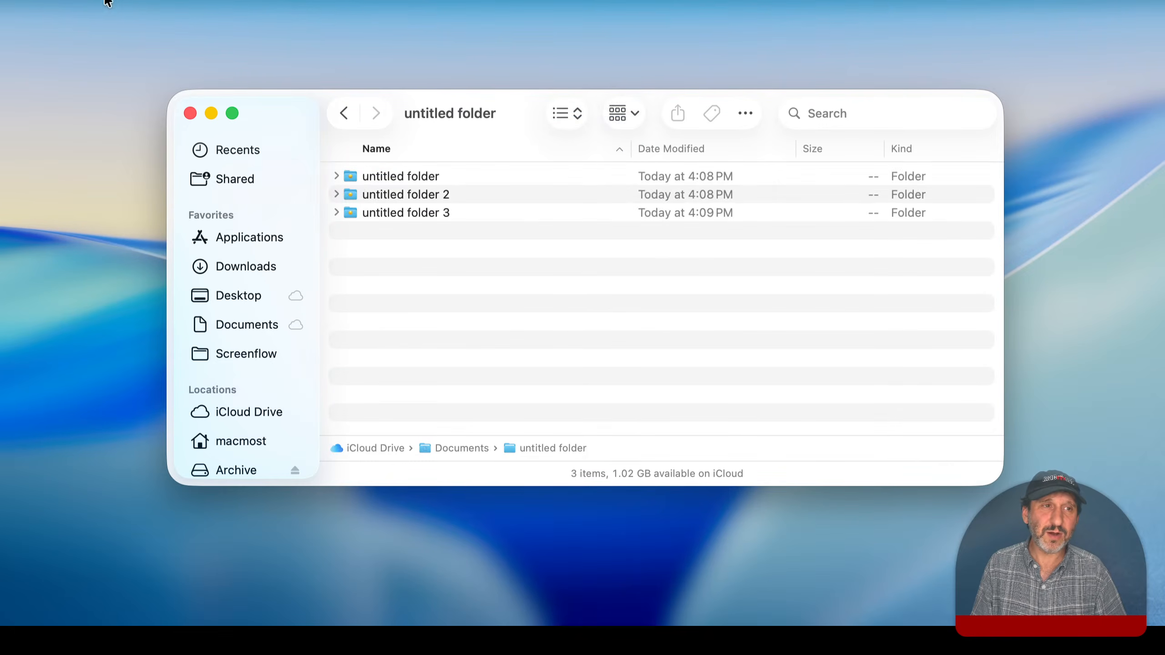
{"action": "left_click", "coordinate": [85, 1]}
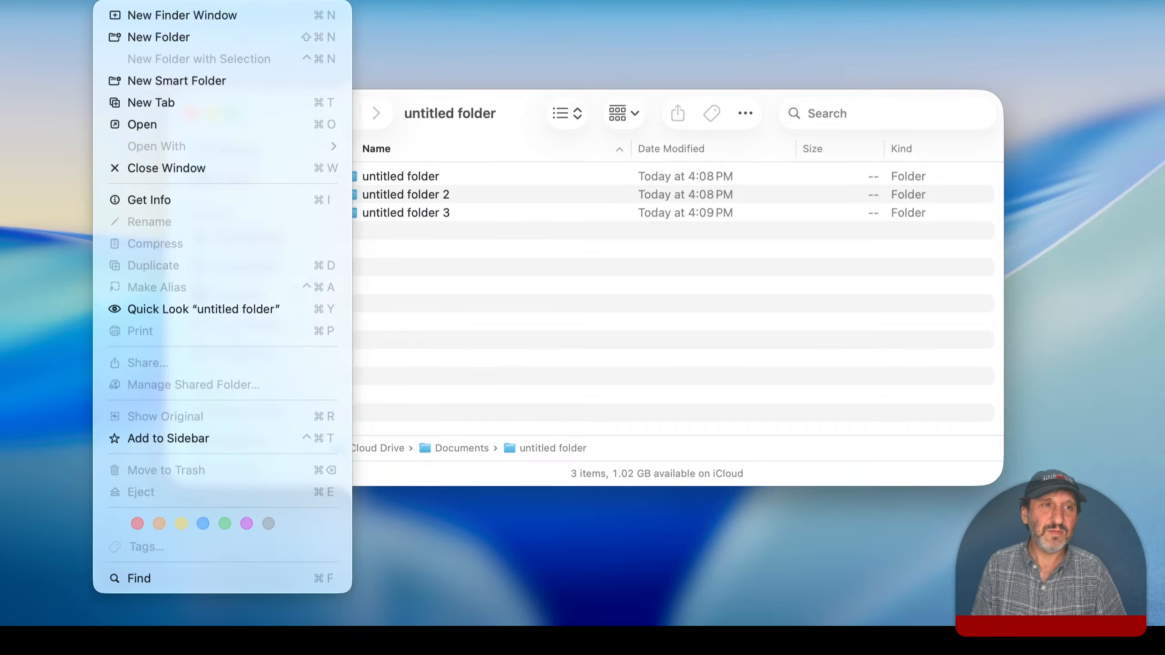
{"action": "mouse_move", "coordinate": [183, 1]}
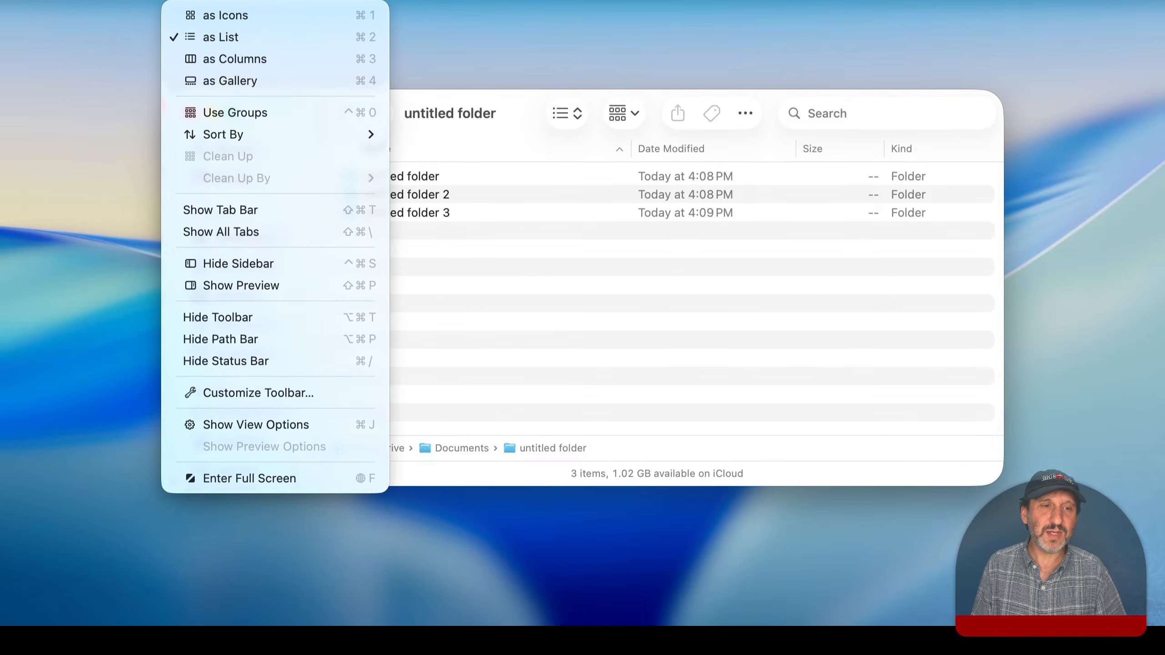
{"action": "left_click", "coordinate": [300, 424]}
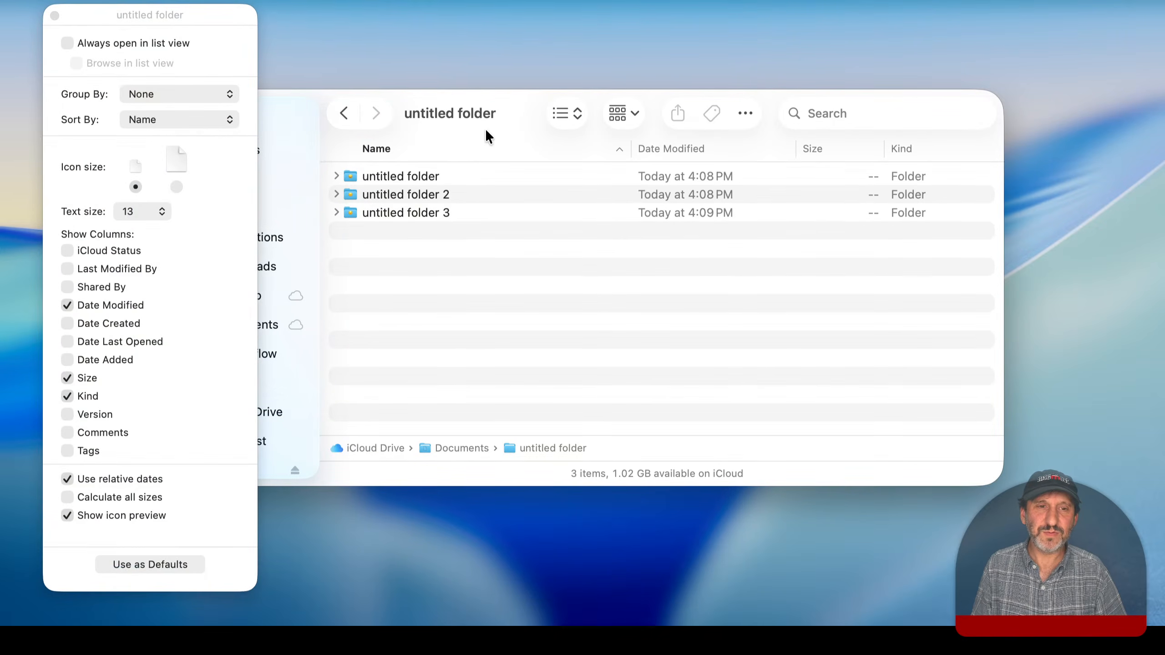
{"action": "left_click", "coordinate": [177, 187]}
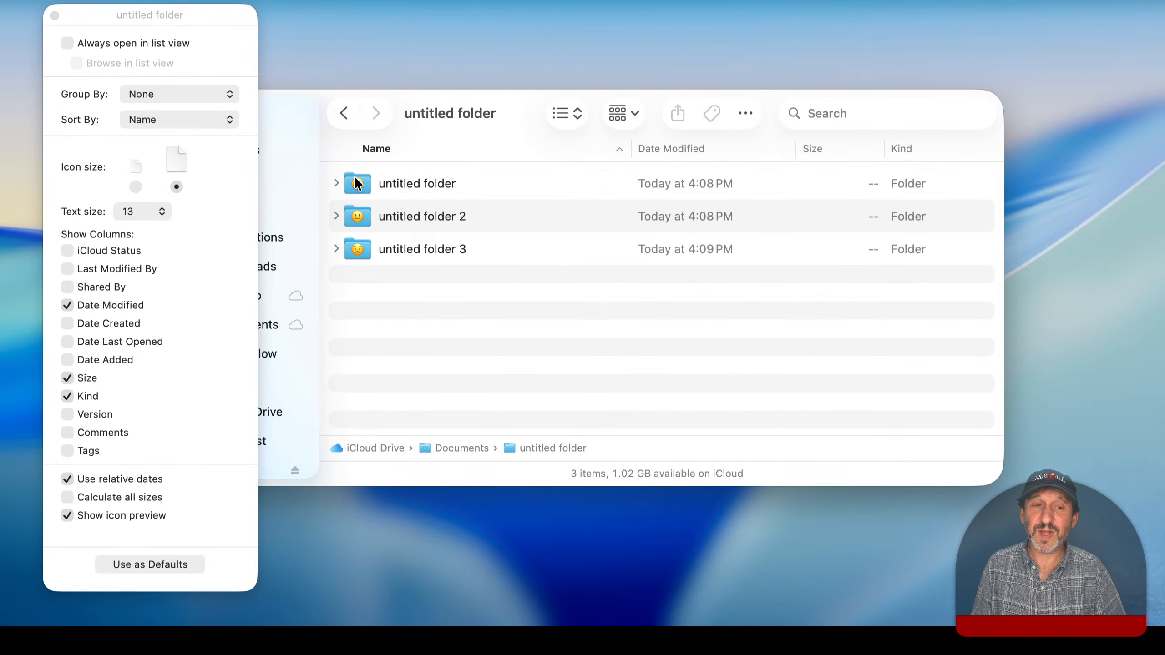
Return the folder to icon view, keep the icon size at 64×64 and close the view options
{"action": "left_click", "coordinate": [576, 110]}
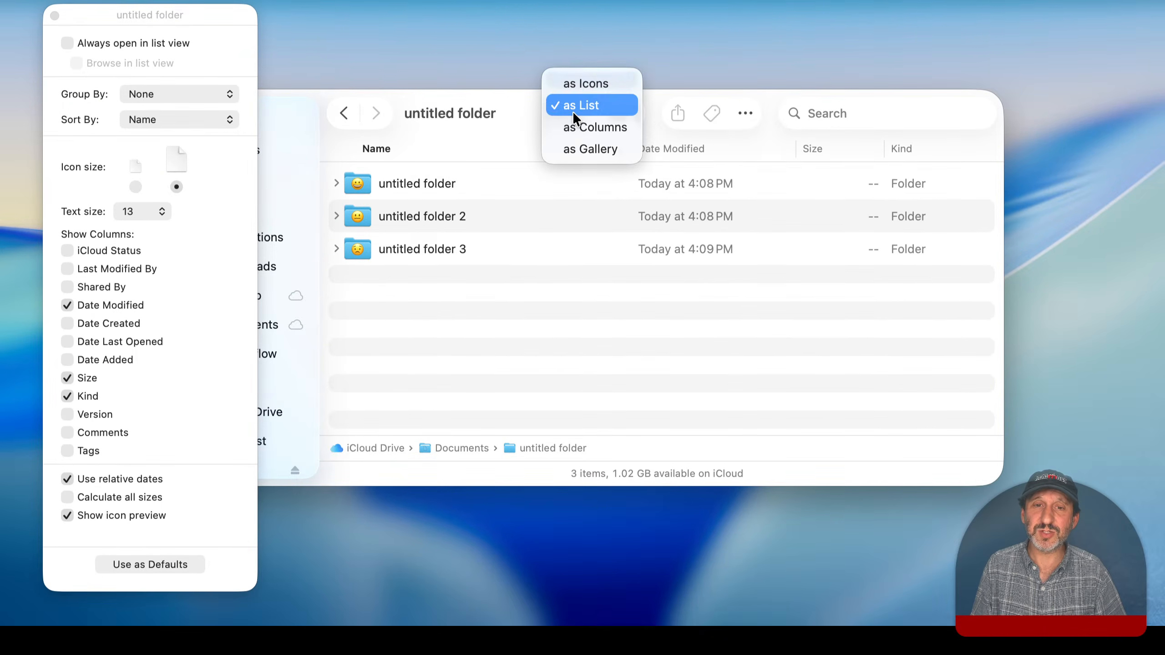
{"action": "left_click", "coordinate": [581, 79]}
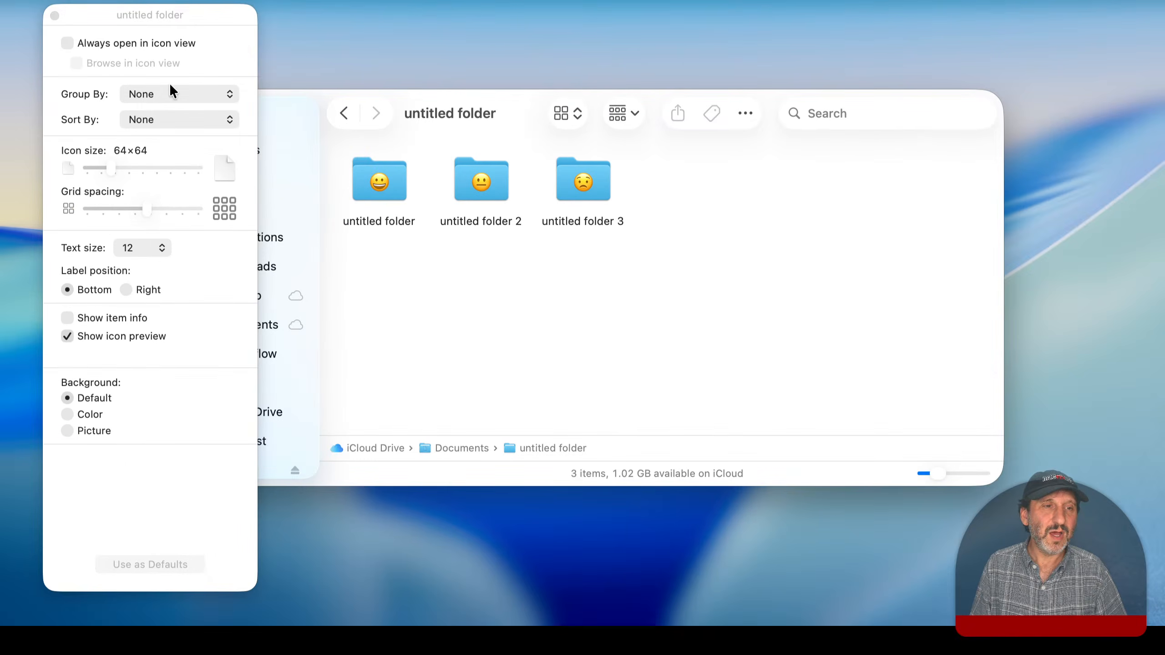
{"action": "mouse_move", "coordinate": [110, 166]}
{"action": "left_mouse_down"}
{"action": "mouse_move", "coordinate": [161, 165]}
{"action": "mouse_move", "coordinate": [109, 165]}
{"action": "left_mouse_up"}
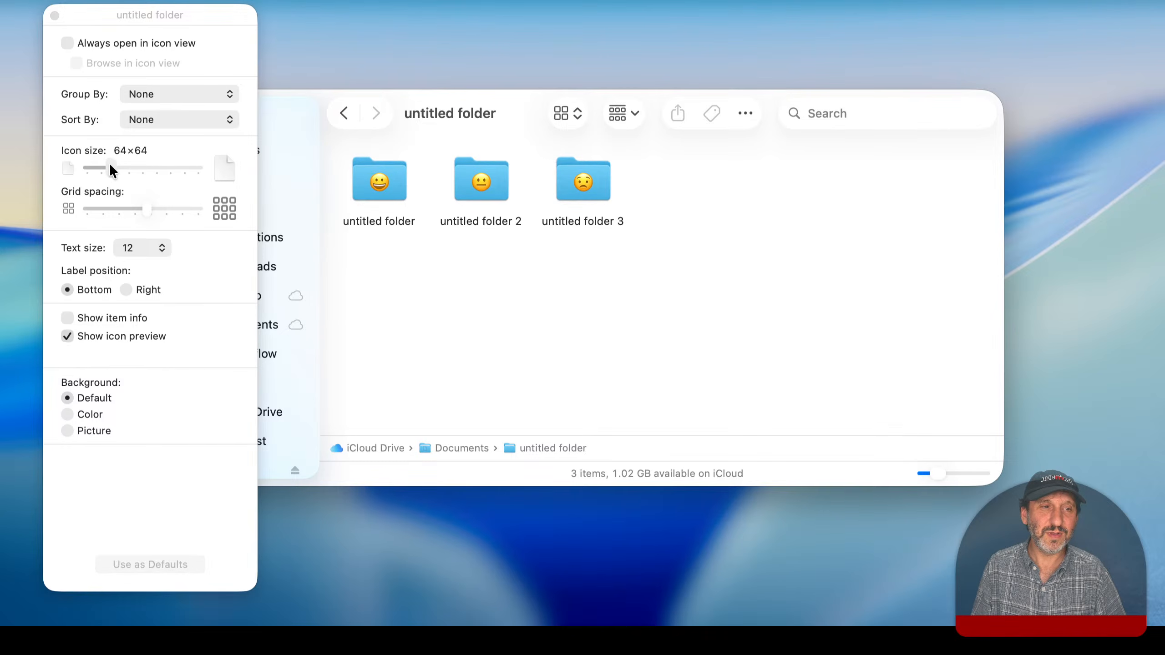
{"action": "left_click", "coordinate": [54, 16]}
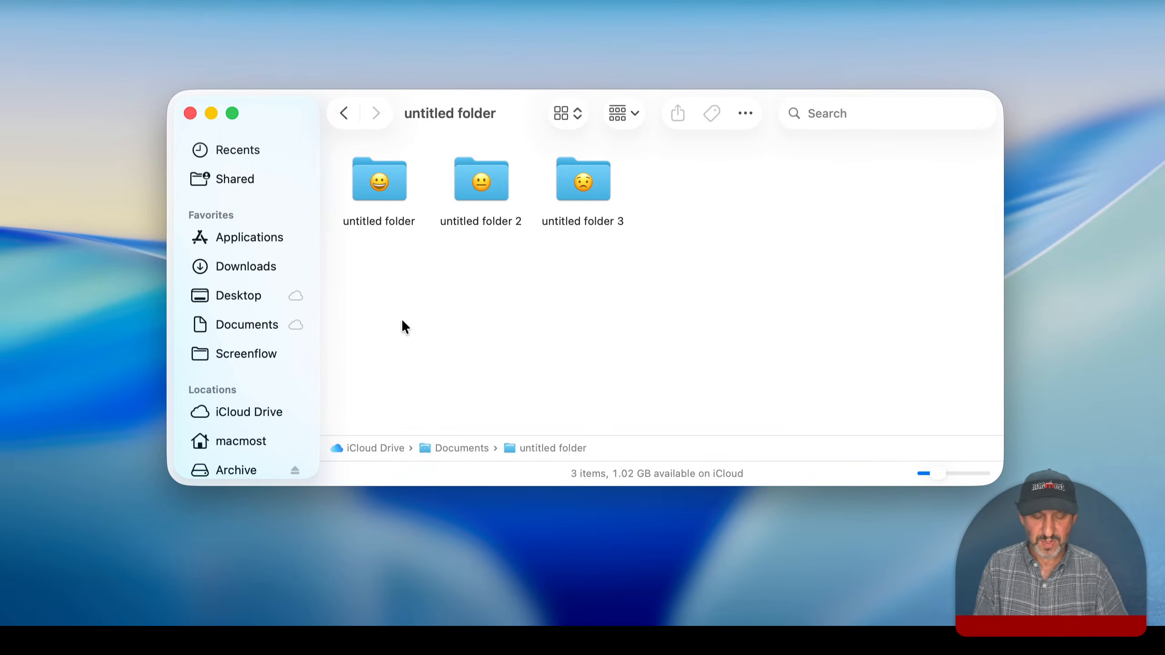
Go up to the Documents folder and open the folder customization for Current Stuff
{"action": "key", "text": "super+Up"}
{"action": "scroll", "coordinate": [408, 314], "scroll_direction": "up", "scroll_amount": 10}
{"action": "left_click", "coordinate": [470, 201]}
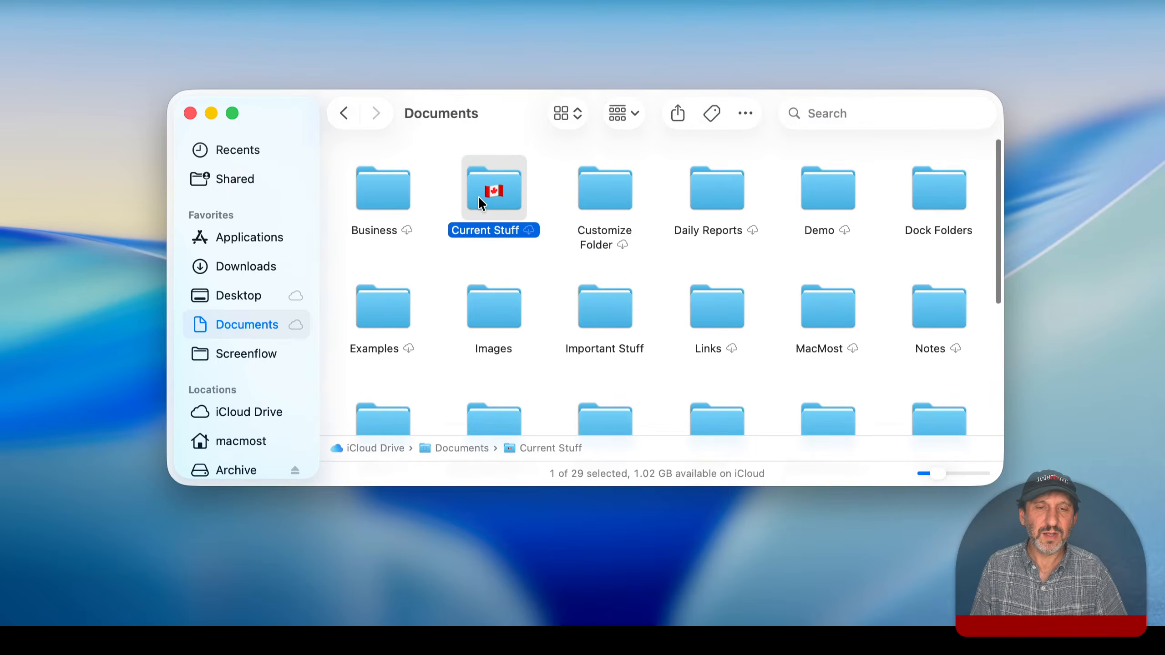
{"action": "right_click", "coordinate": [478, 196]}
{"action": "mouse_move", "coordinate": [603, 595]}
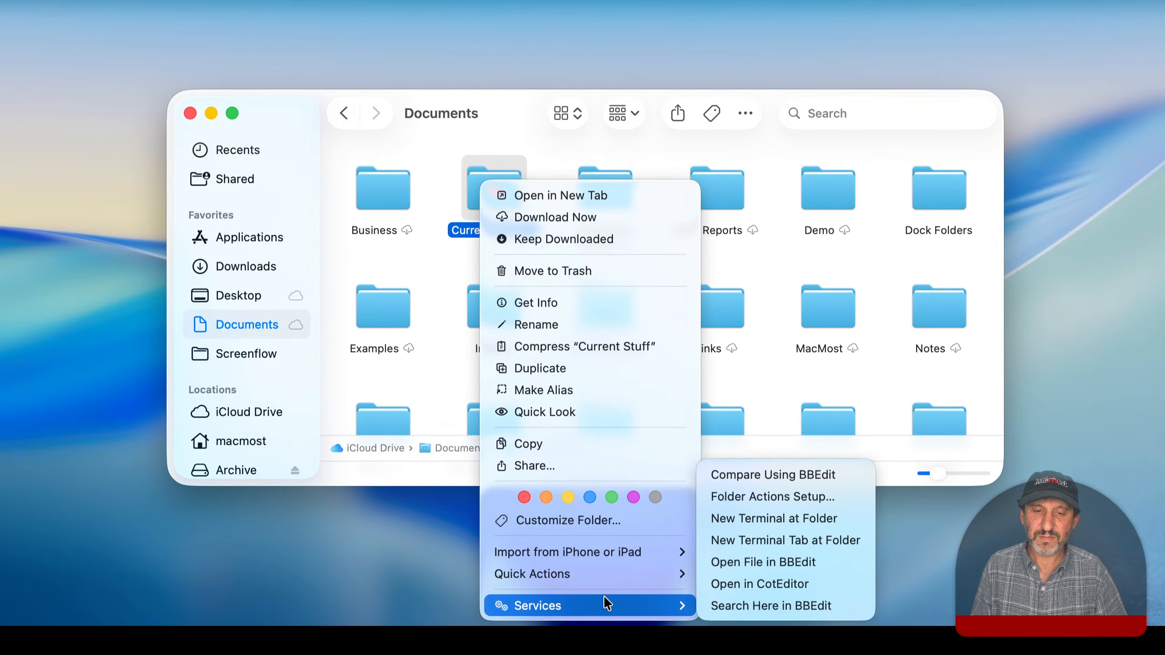
{"action": "left_click", "coordinate": [602, 521]}
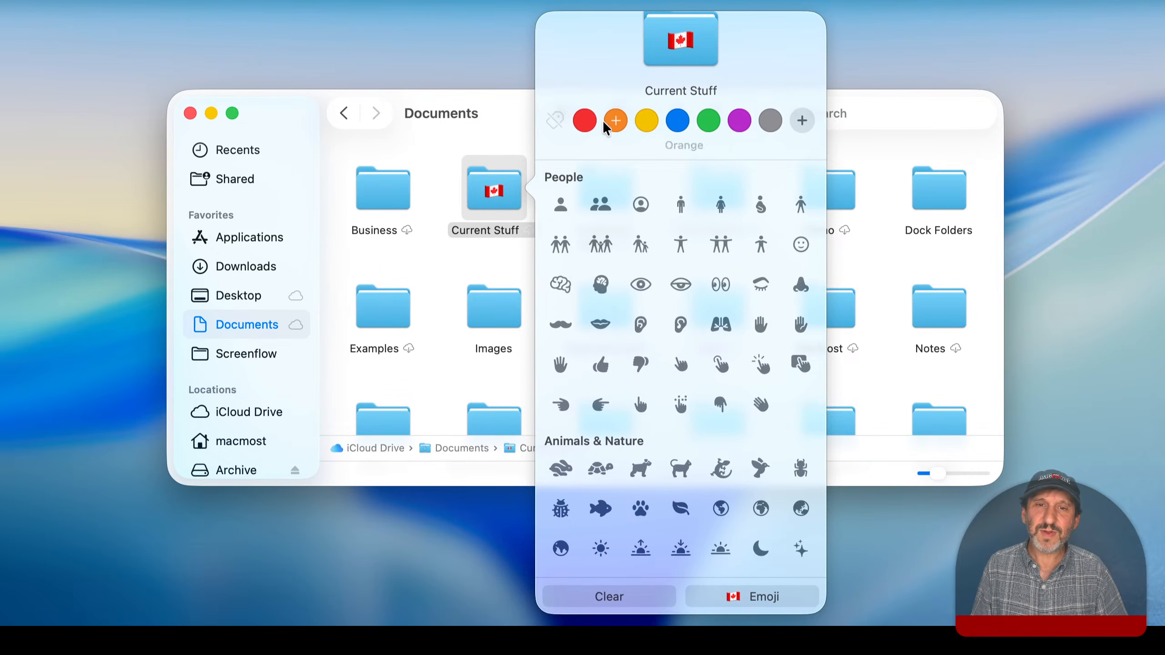
Search the emojis for "green" and apply the green circle to the Current Stuff folder
{"action": "left_click", "coordinate": [736, 597]}
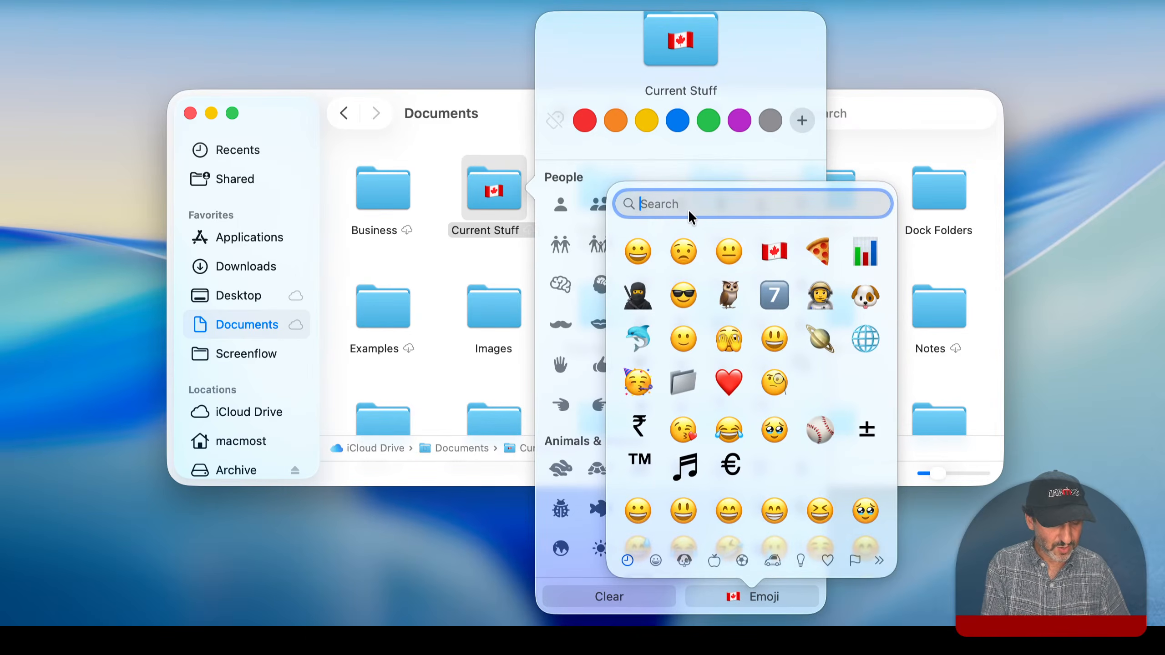
{"action": "type", "text": "green"}
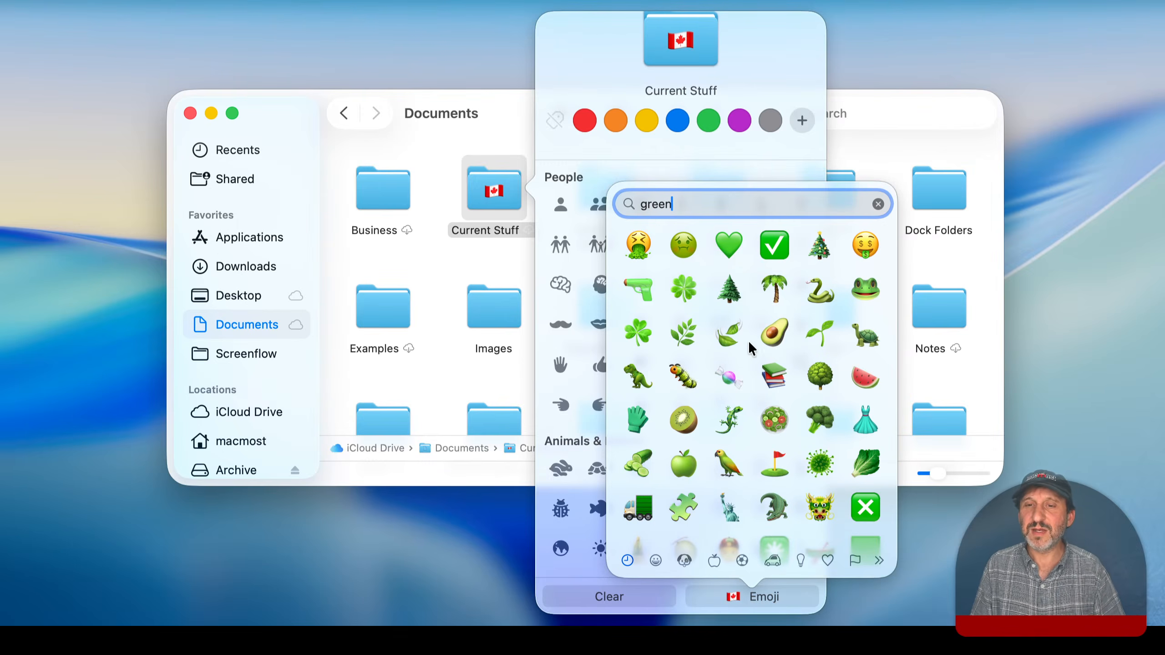
{"action": "scroll", "coordinate": [744, 386], "scroll_direction": "down", "scroll_amount": 10}
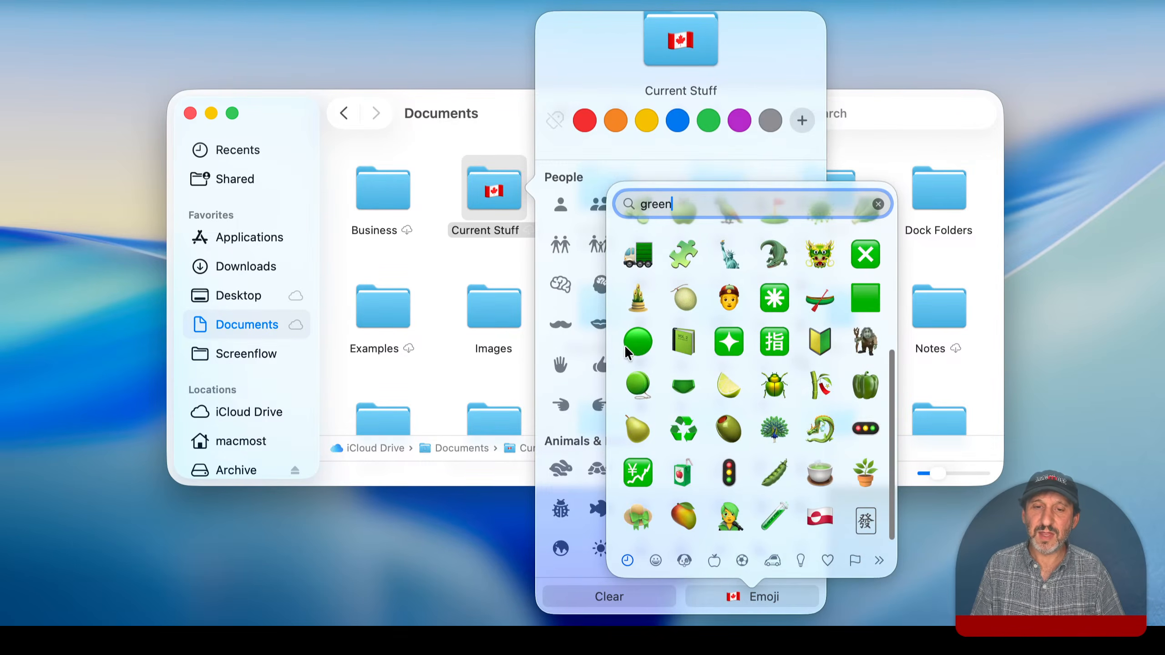
{"action": "left_click", "coordinate": [633, 344]}
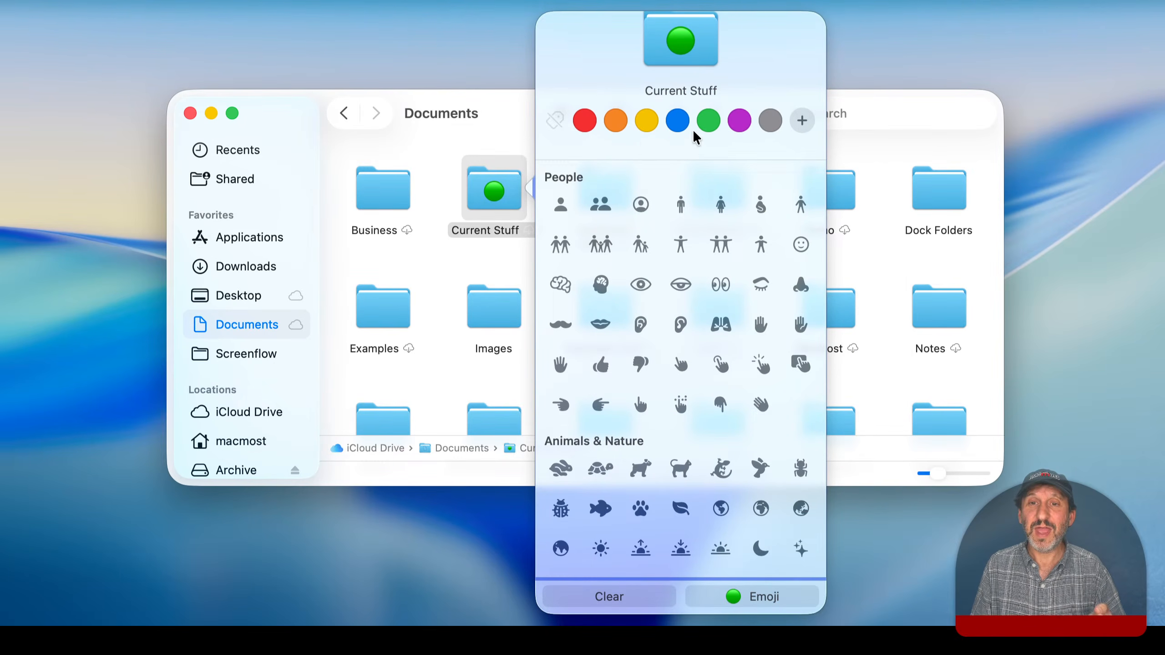
Look through the emojis found for "green" and change the Current Stuff folder's emoji to the green heart
{"action": "left_click", "coordinate": [740, 599]}
{"action": "type", "text": "hpme"}
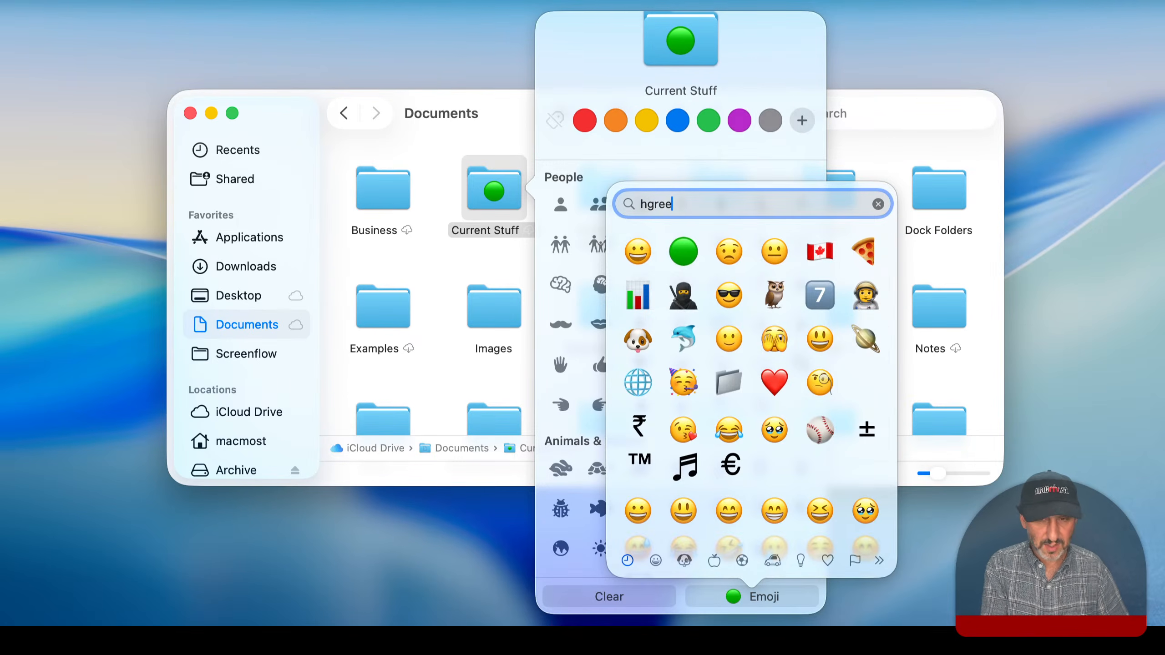
{"action": "key", "text": "BackSpace"}
{"action": "key", "text": "BackSpace"}
{"action": "key", "text": "BackSpace"}
{"action": "key", "text": "BackSpace"}
{"action": "type", "text": "green"}
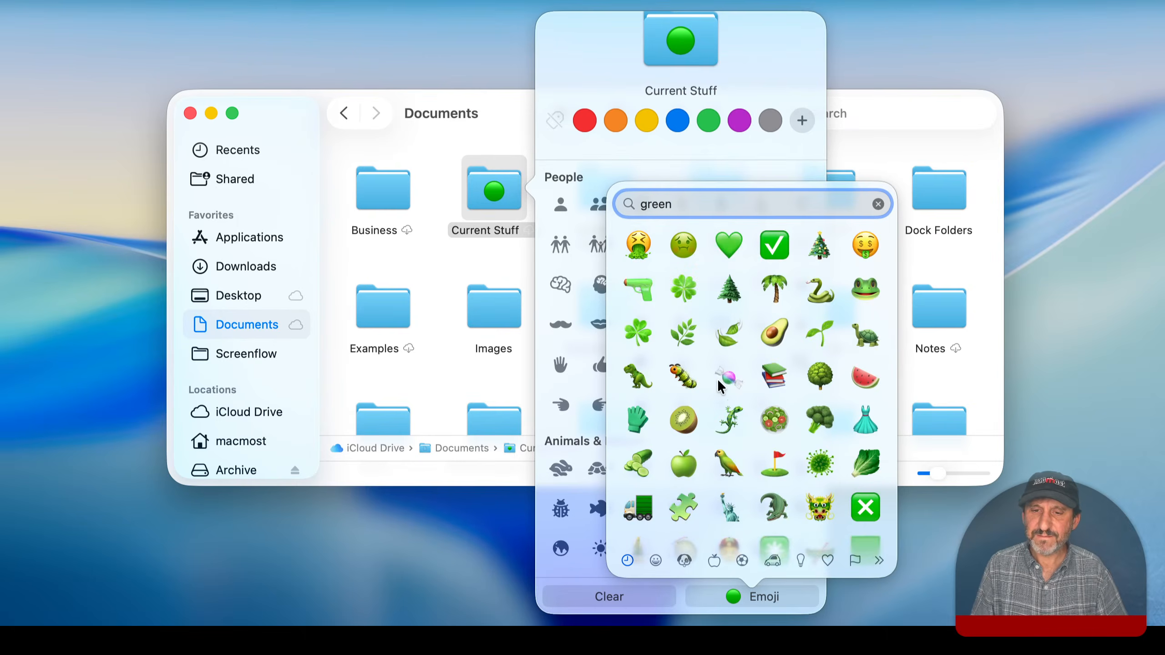
{"action": "scroll", "coordinate": [715, 386], "scroll_direction": "down", "scroll_amount": 2}
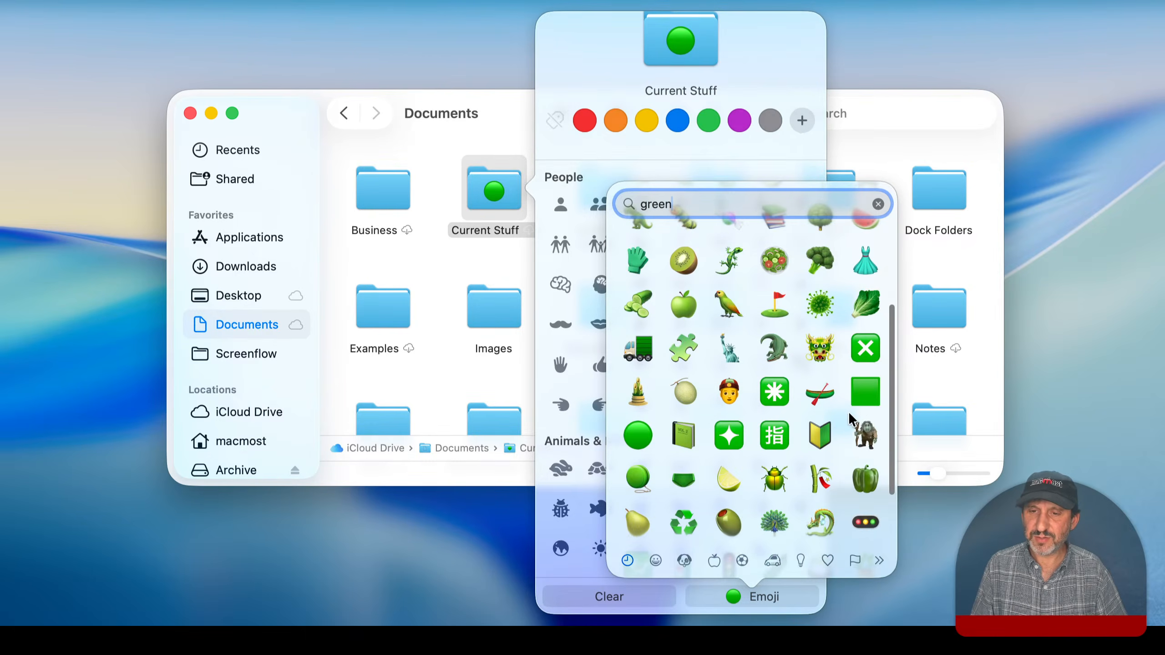
{"action": "scroll", "coordinate": [892, 392], "scroll_direction": "down", "scroll_amount": 3}
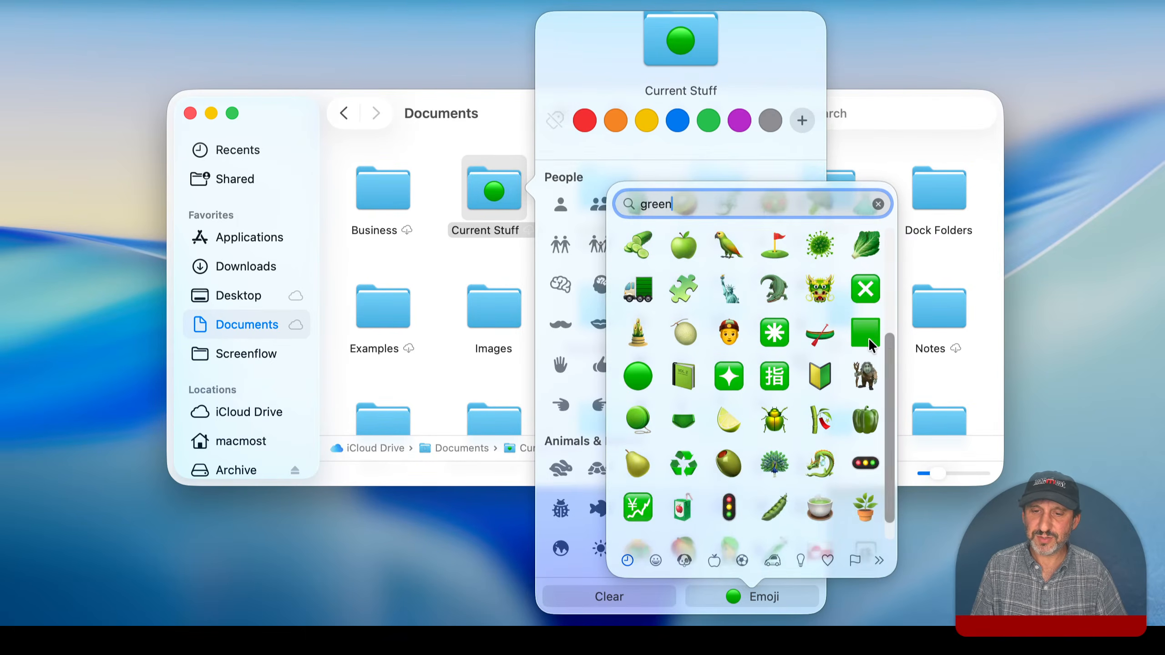
{"action": "scroll", "coordinate": [868, 339], "scroll_direction": "down", "scroll_amount": 1}
{"action": "scroll", "coordinate": [868, 339], "scroll_direction": "up", "scroll_amount": 6}
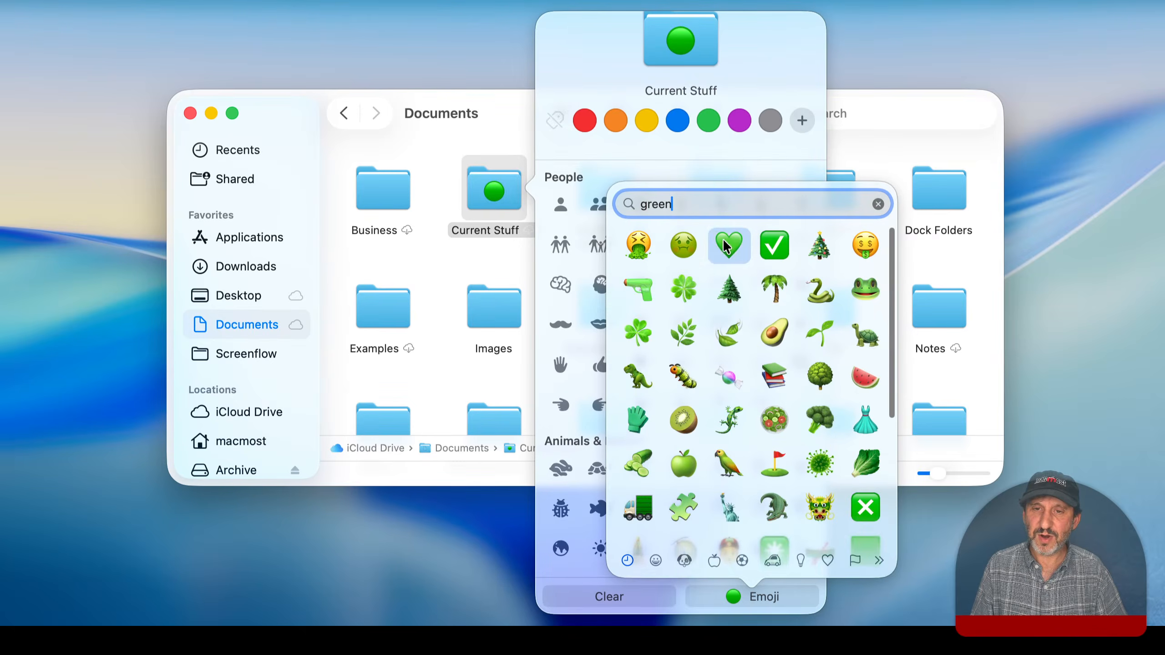
{"action": "left_click", "coordinate": [724, 243]}
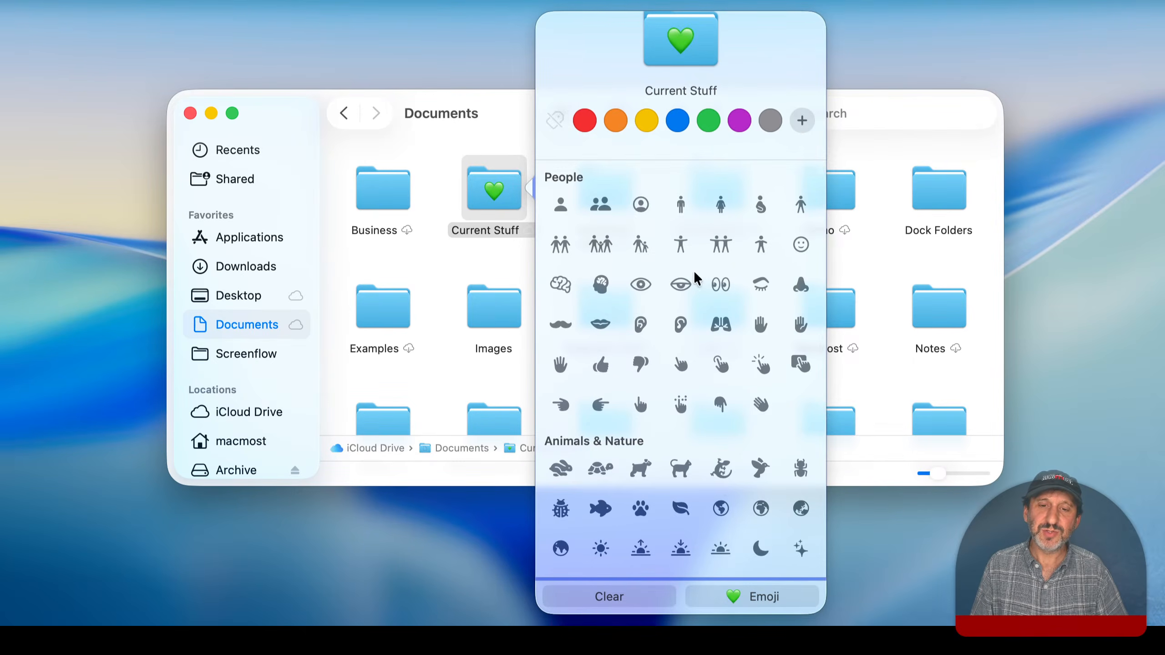
Search the emoji picker for "1" and apply the solid black circled 1 symbol to the Current Stuff folder
{"action": "left_click", "coordinate": [743, 596]}
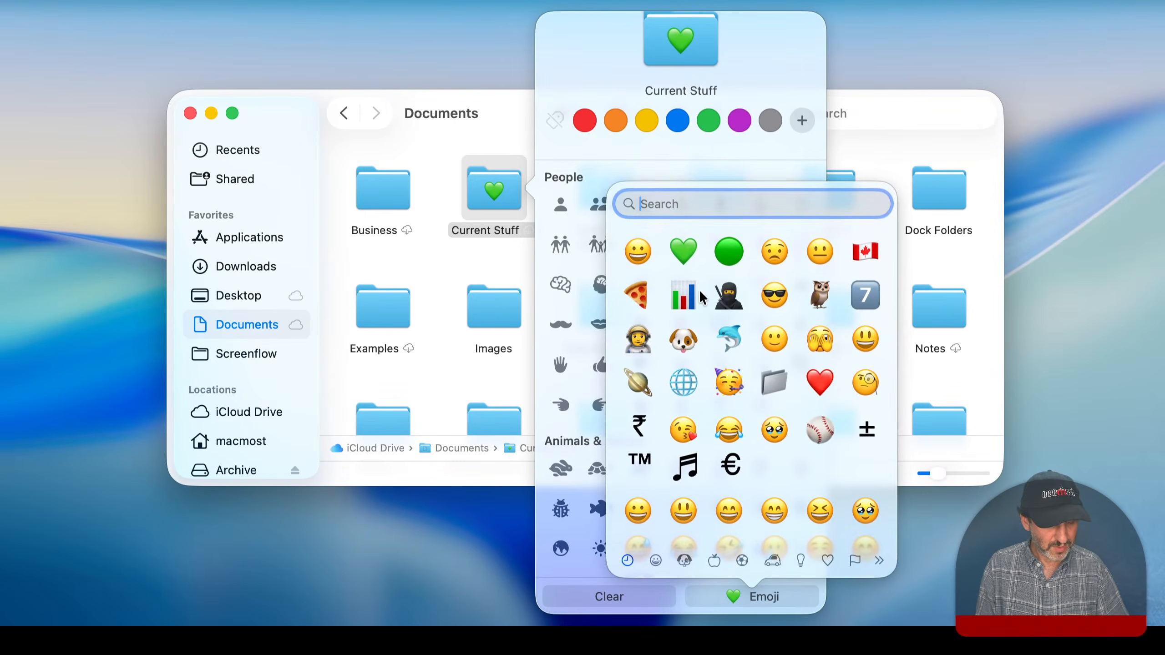
{"action": "type", "text": "purple"}
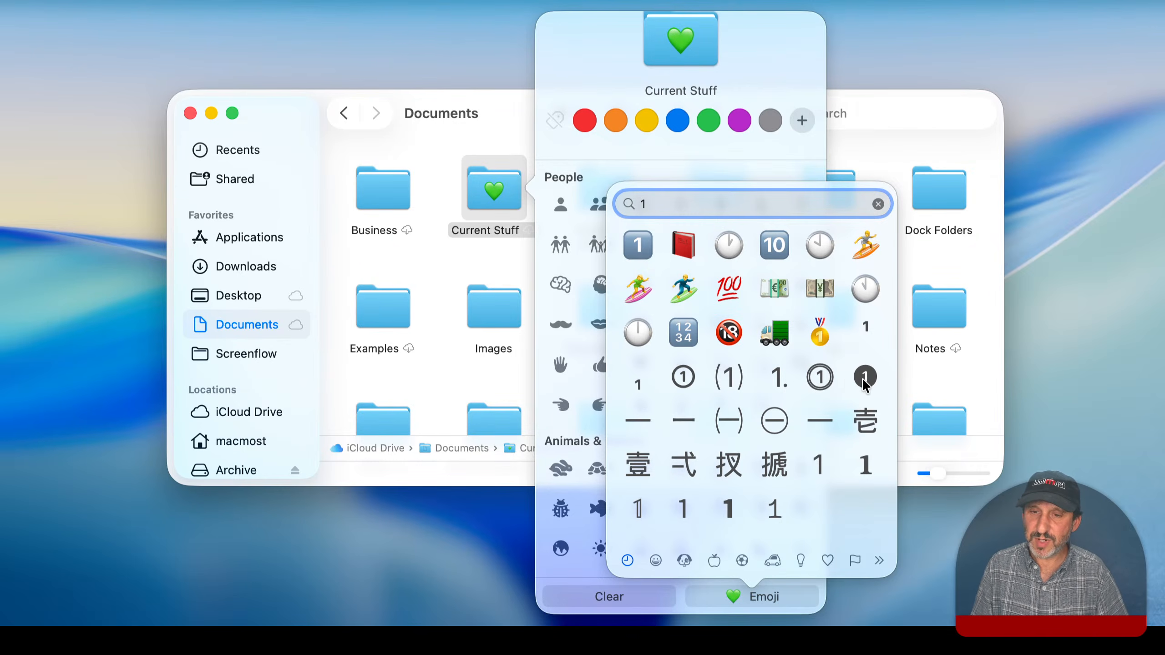
{"action": "left_click", "coordinate": [862, 378]}
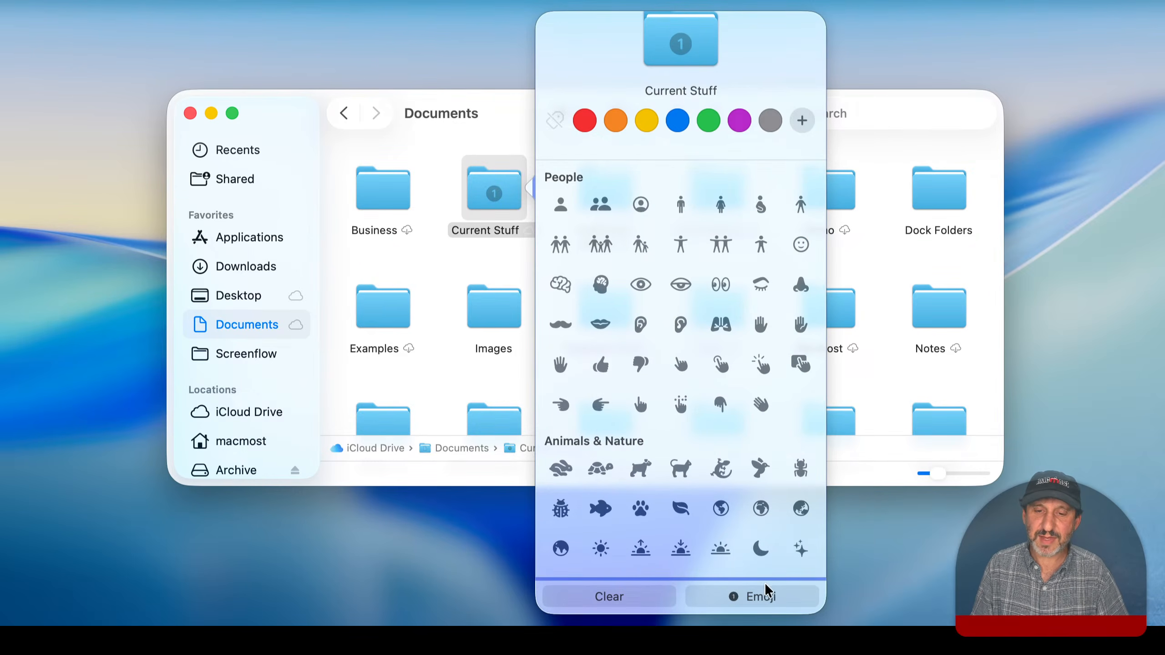
Search for "1" again, apply the square keycap 1 emoji to the Current Stuff folder and close the customization
{"action": "left_click", "coordinate": [743, 605]}
{"action": "type", "text": "1"}
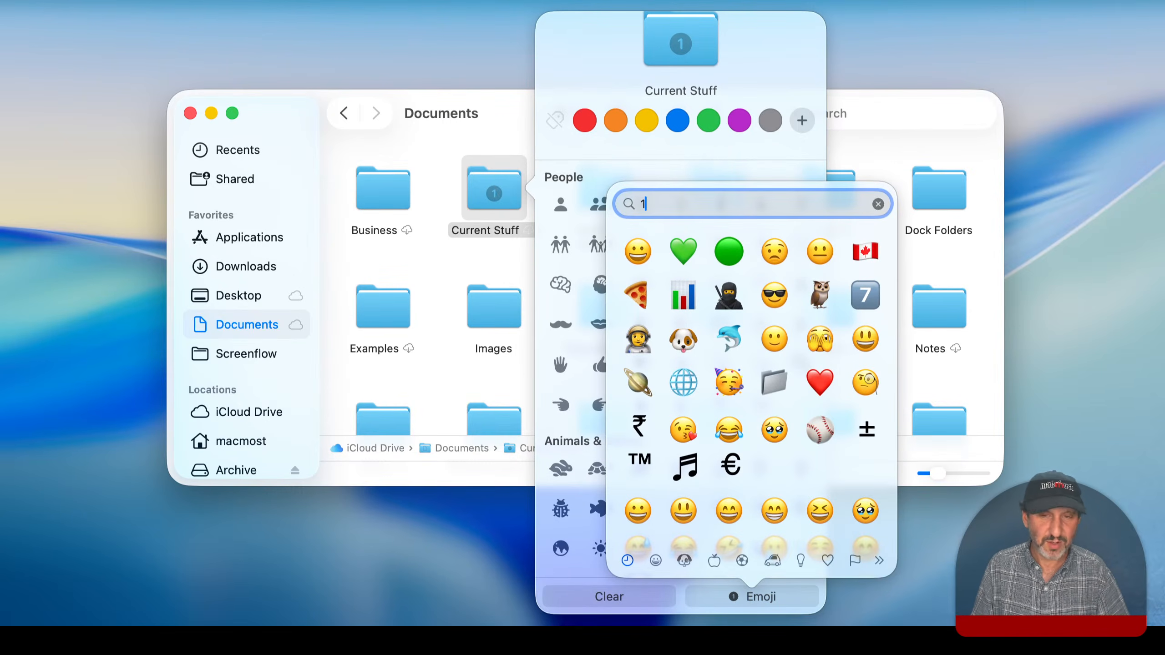
{"action": "left_click", "coordinate": [640, 244]}
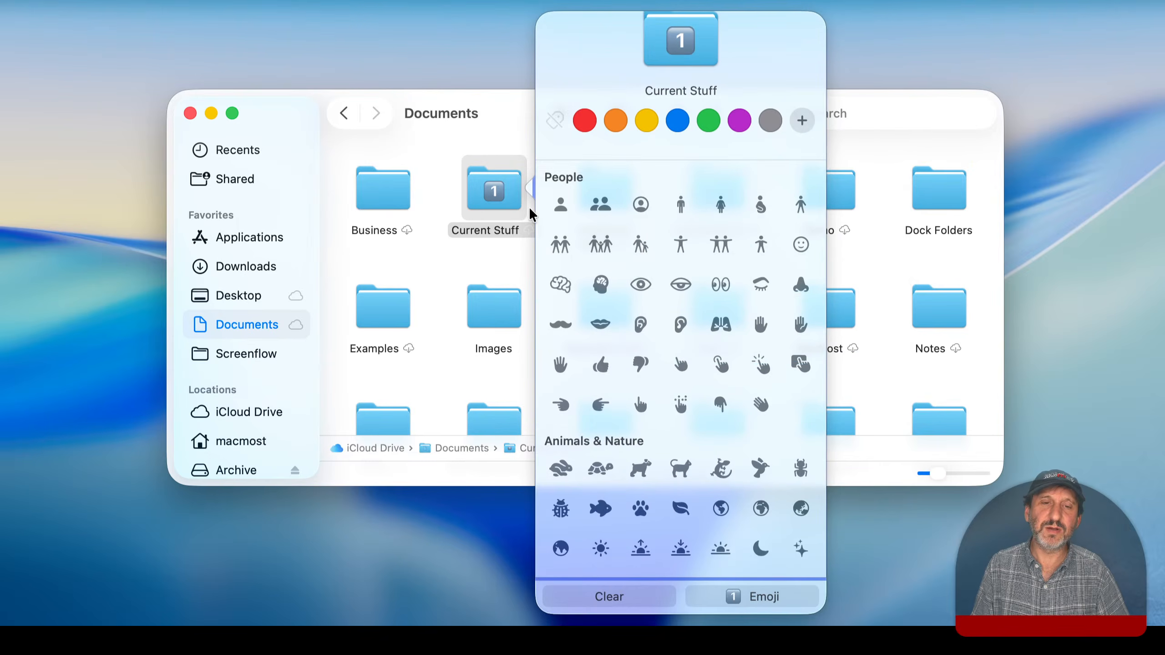
{"action": "left_click", "coordinate": [494, 260]}
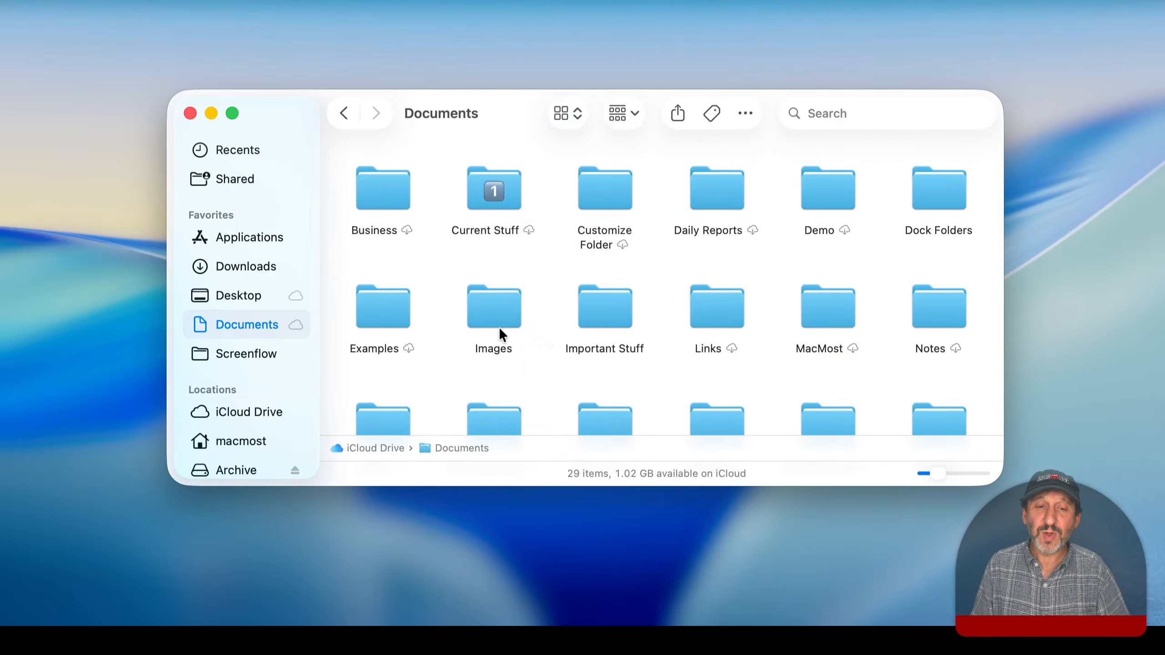
Open the untitled folder in Documents to view its emoji-marked subfolders, and return to Documents
{"action": "scroll", "coordinate": [503, 348], "scroll_direction": "down", "scroll_amount": 10}
{"action": "double_click", "coordinate": [500, 348]}
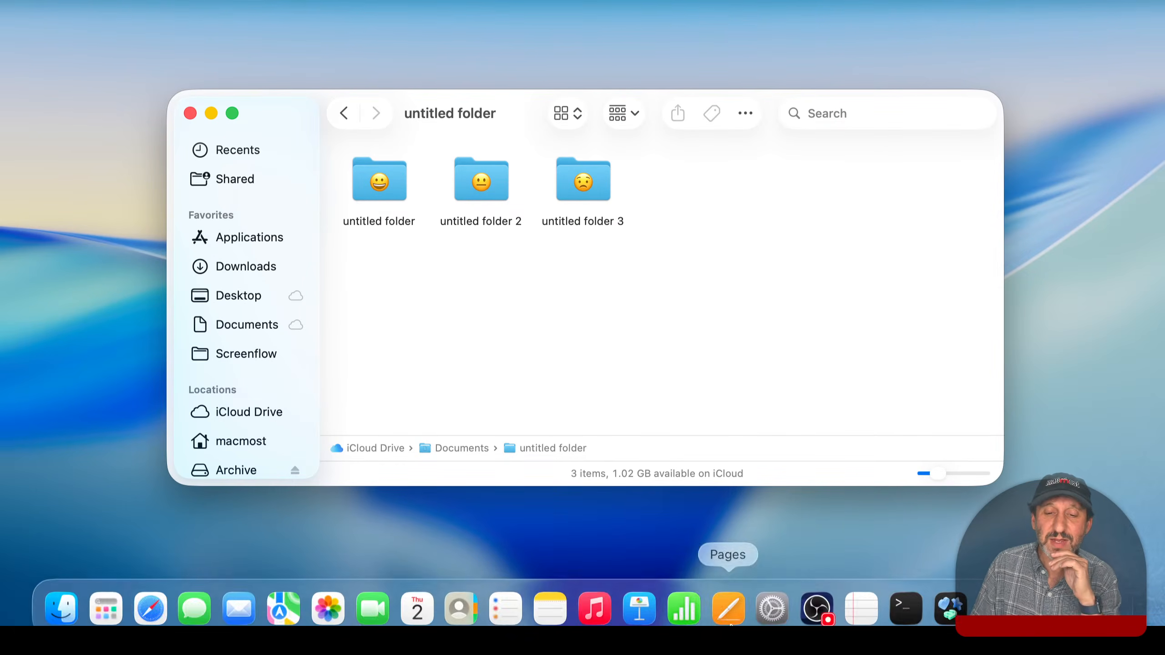
{"action": "left_click", "coordinate": [342, 112]}
Open the emoji picker for the Current Stuff folder's icon, search for "15" and look through the matching characters
{"action": "scroll", "coordinate": [443, 236], "scroll_direction": "up", "scroll_amount": 5}
{"action": "left_click", "coordinate": [487, 193]}
{"action": "right_click", "coordinate": [486, 193]}
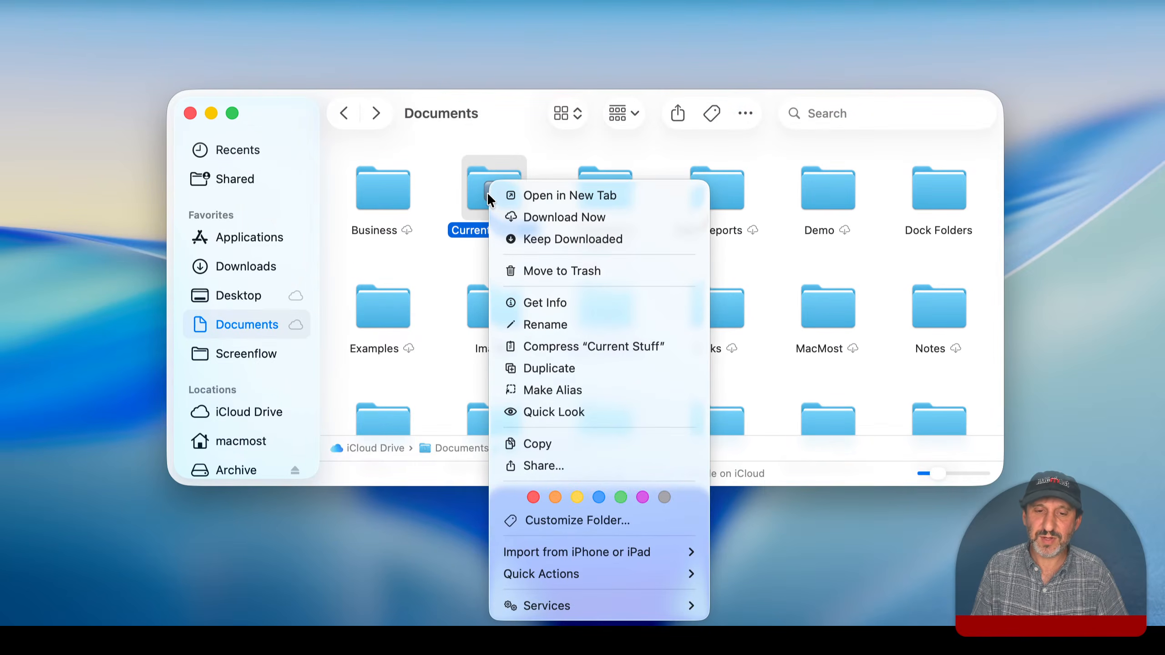
{"action": "mouse_move", "coordinate": [628, 586]}
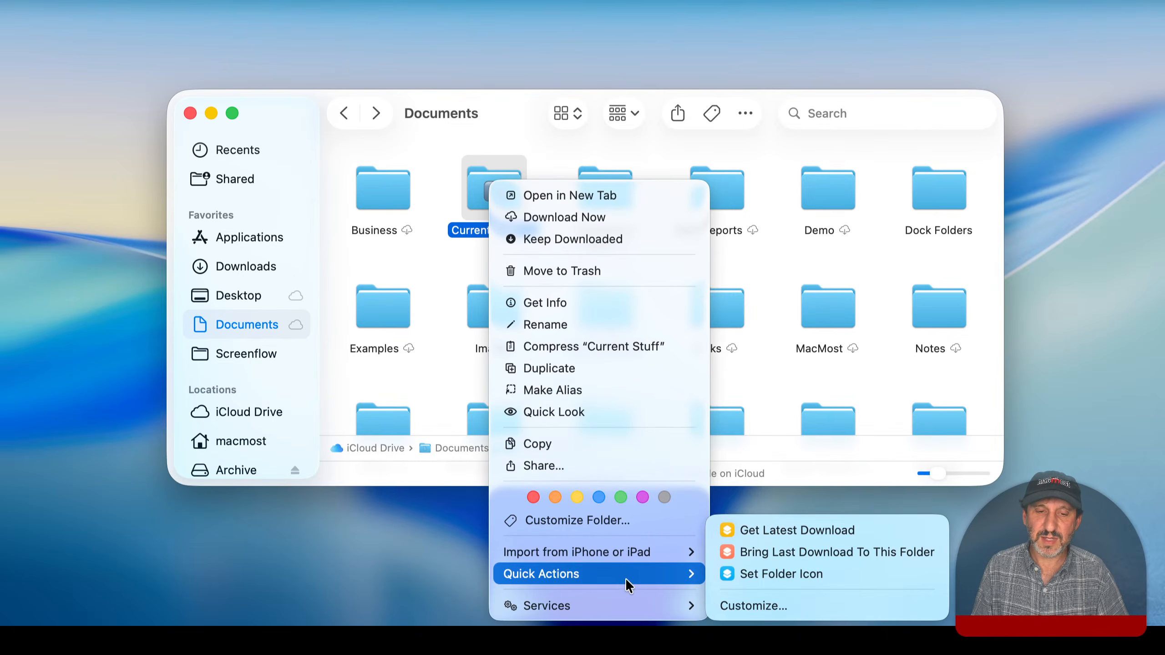
{"action": "left_click", "coordinate": [618, 520]}
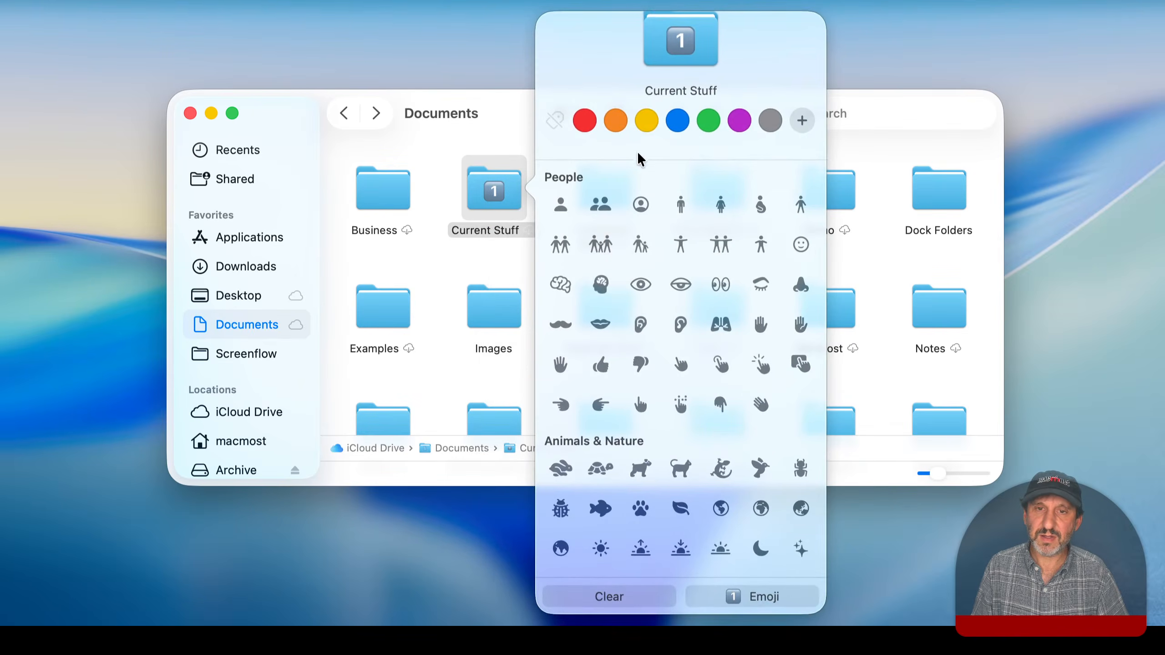
{"action": "left_click", "coordinate": [746, 596]}
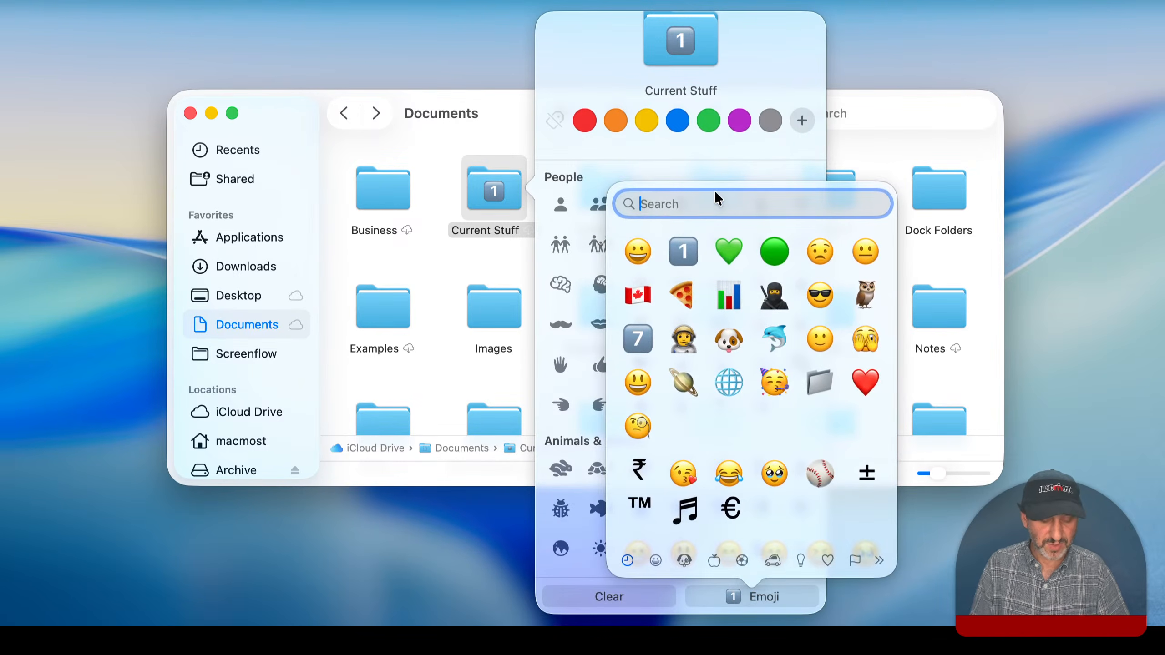
{"action": "type", "text": "9"}
{"action": "key", "text": "BackSpace"}
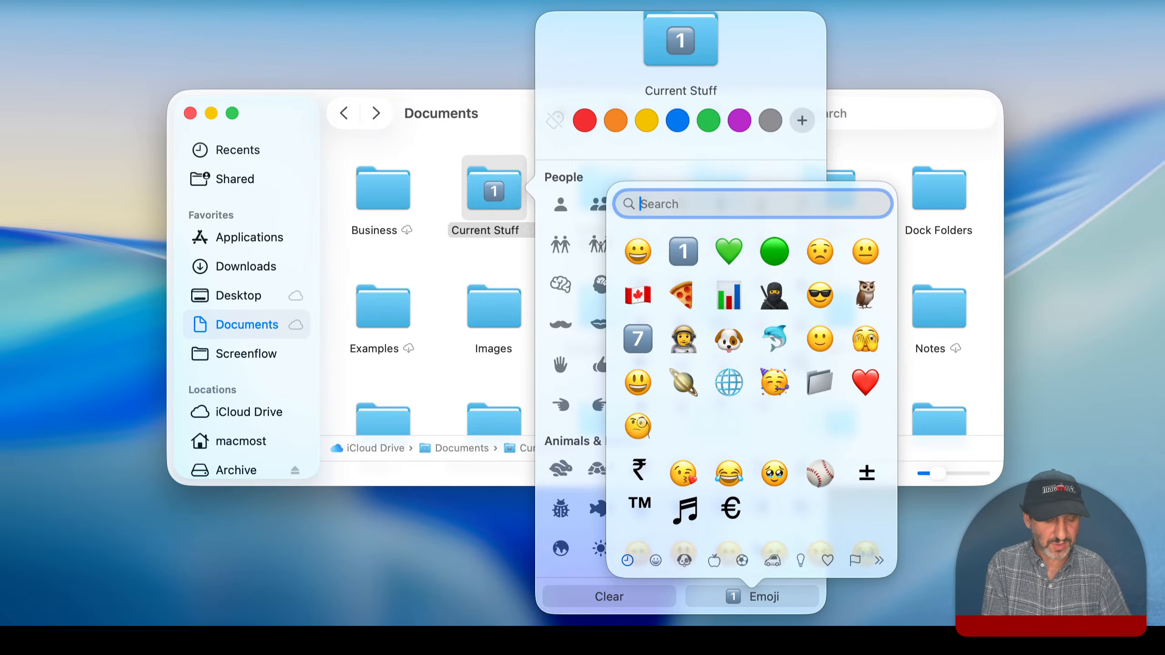
{"action": "type", "text": "15"}
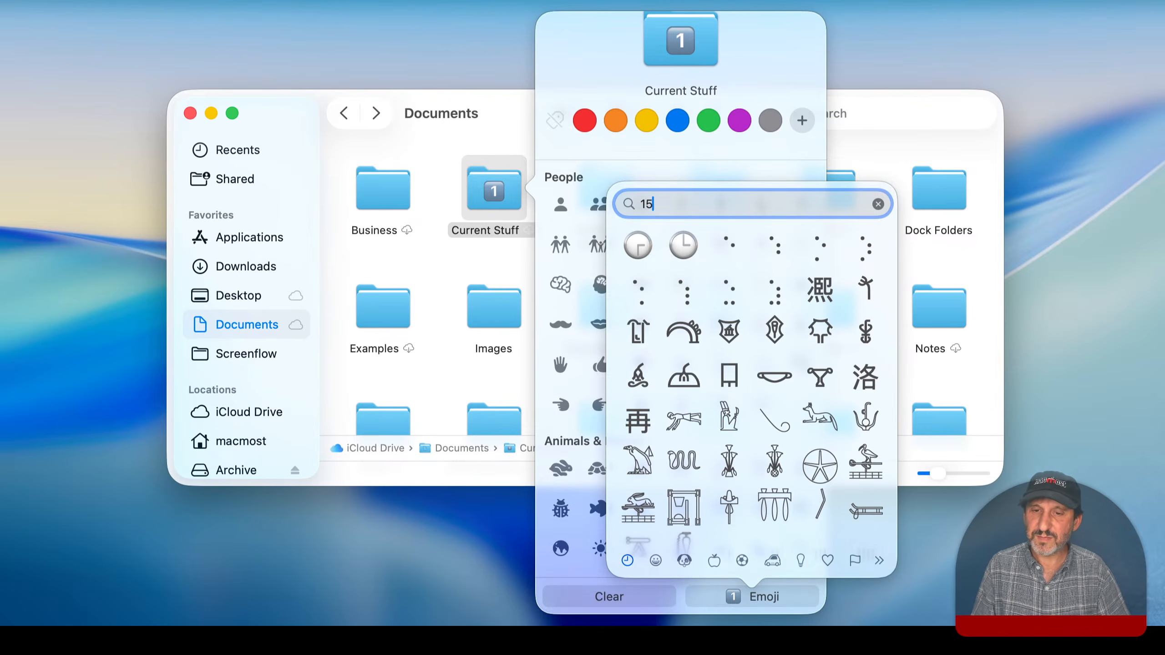
{"action": "scroll", "coordinate": [746, 386], "scroll_direction": "down", "scroll_amount": 2}
{"action": "scroll", "coordinate": [746, 386], "scroll_direction": "down", "scroll_amount": 5}
{"action": "scroll", "coordinate": [747, 386], "scroll_direction": "up", "scroll_amount": 6}
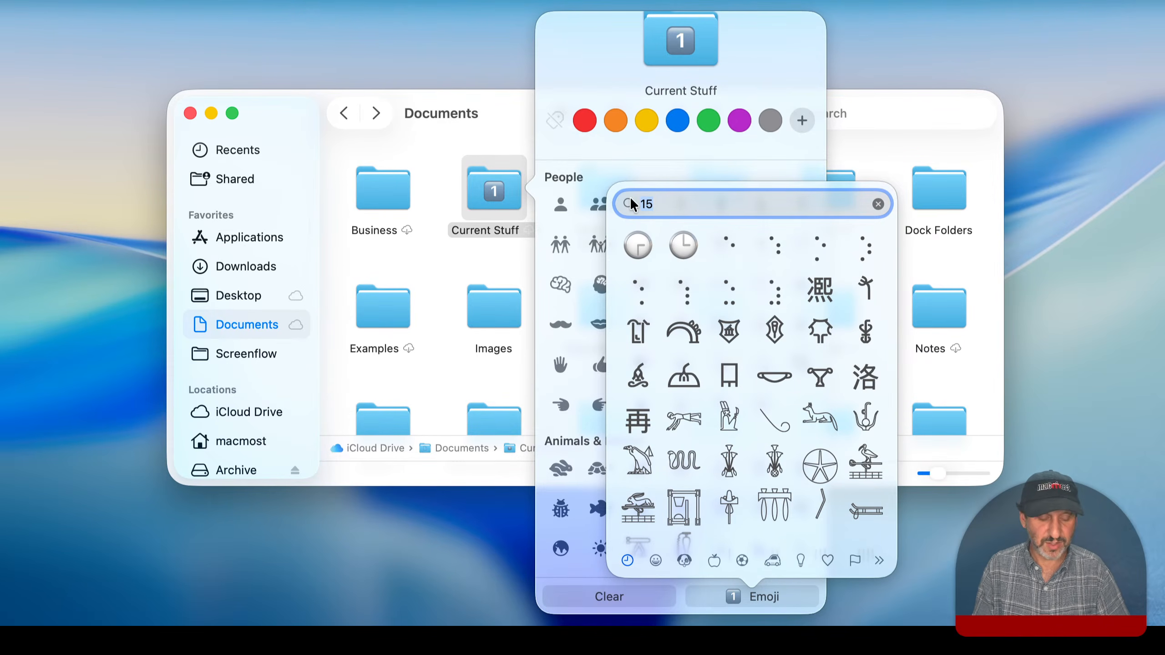
Search the emoji picker for "10" and apply the ten o'clock clock face to the Current Stuff folder
{"action": "type", "text": "0"}
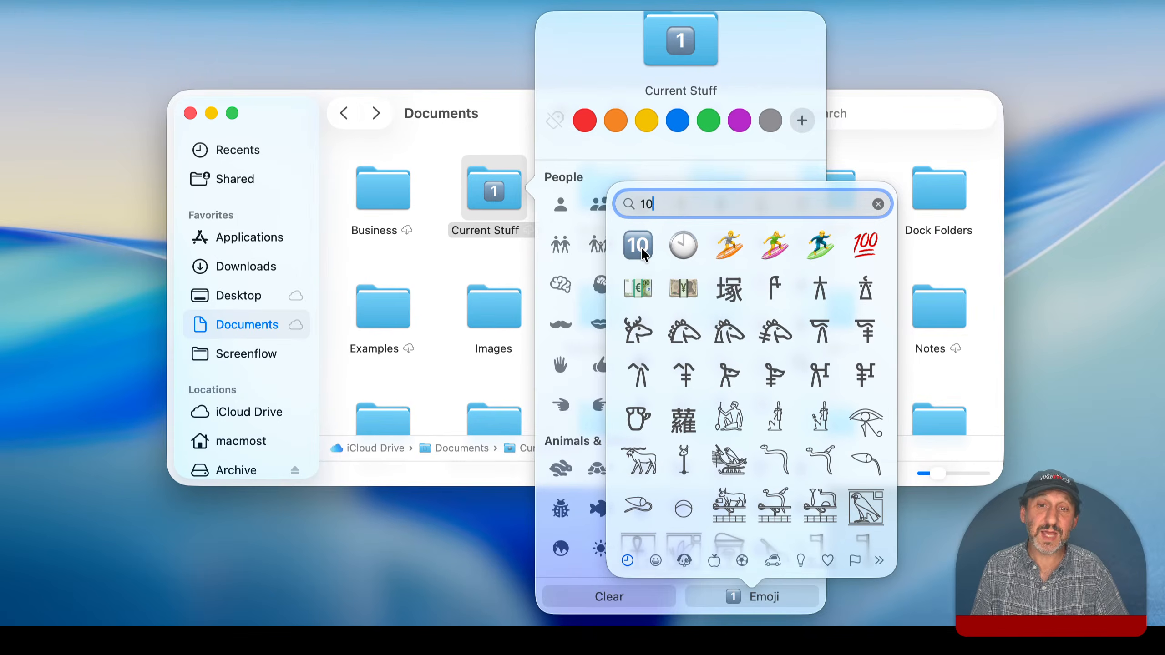
{"action": "left_click", "coordinate": [684, 243]}
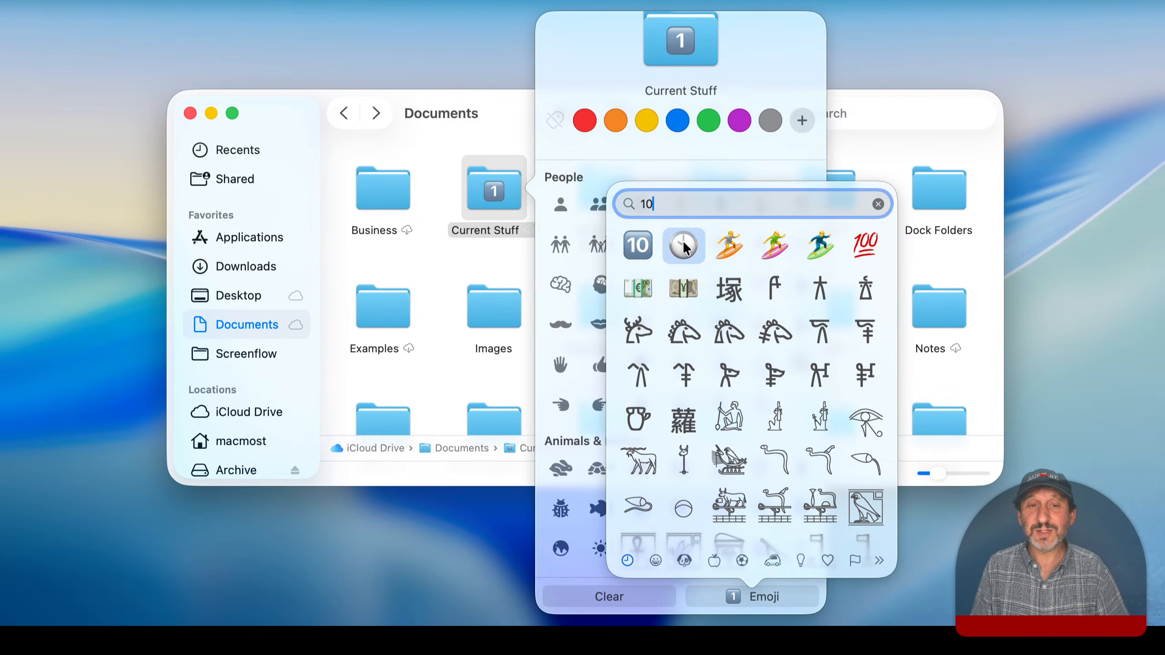
Search the emojis for "6" and then "3", and apply the three o'clock clock face to the Current Stuff folder
{"action": "left_click", "coordinate": [740, 601]}
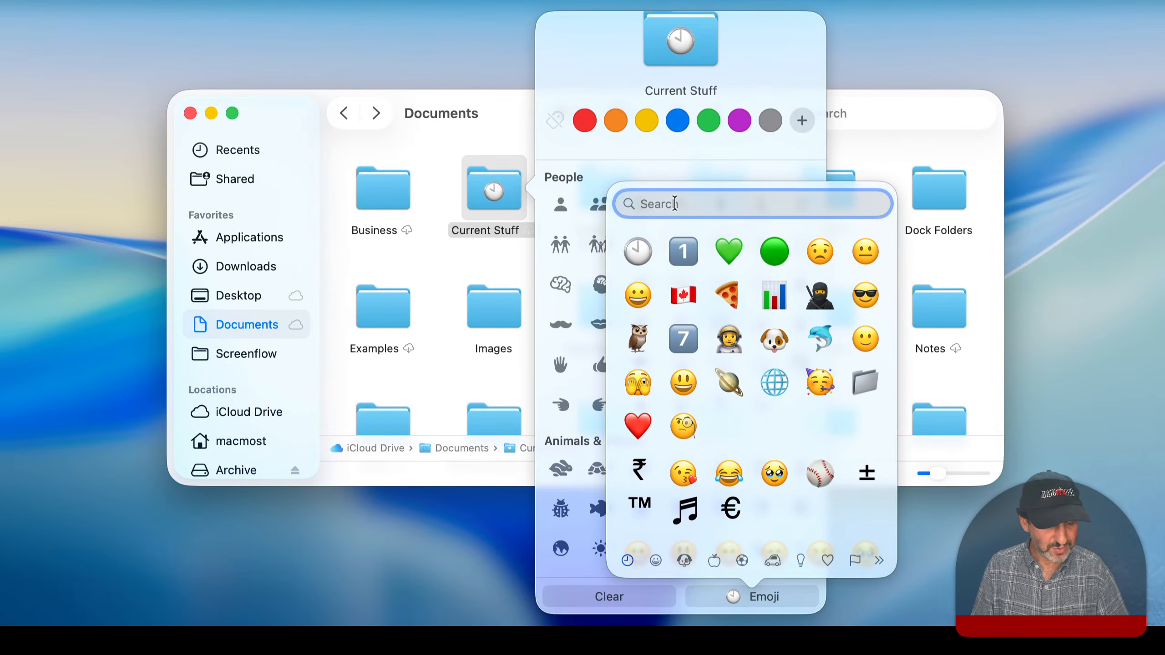
{"action": "type", "text": "6"}
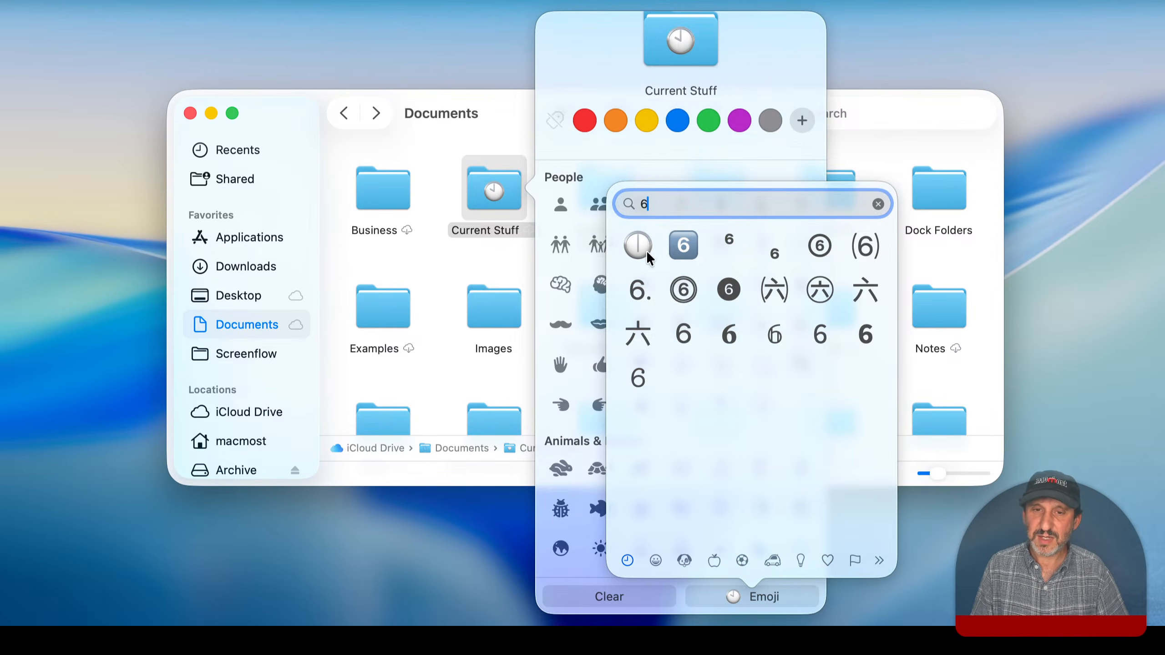
{"action": "left_click_drag", "start_coordinate": [660, 207], "coordinate": [613, 204]}
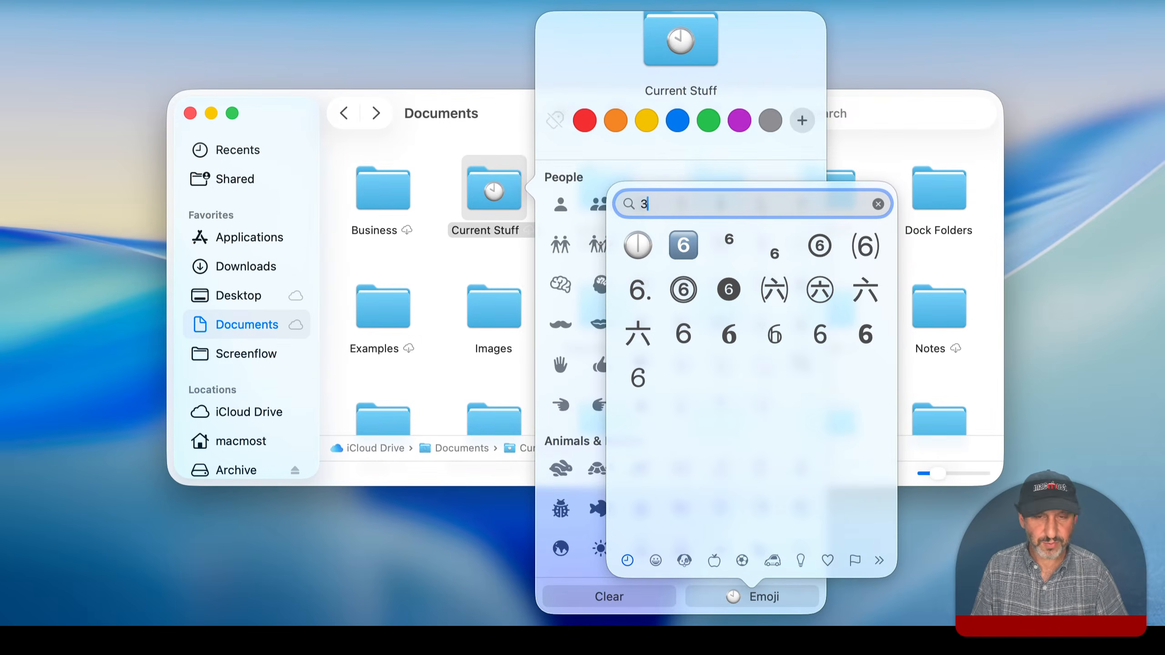
{"action": "type", "text": "3"}
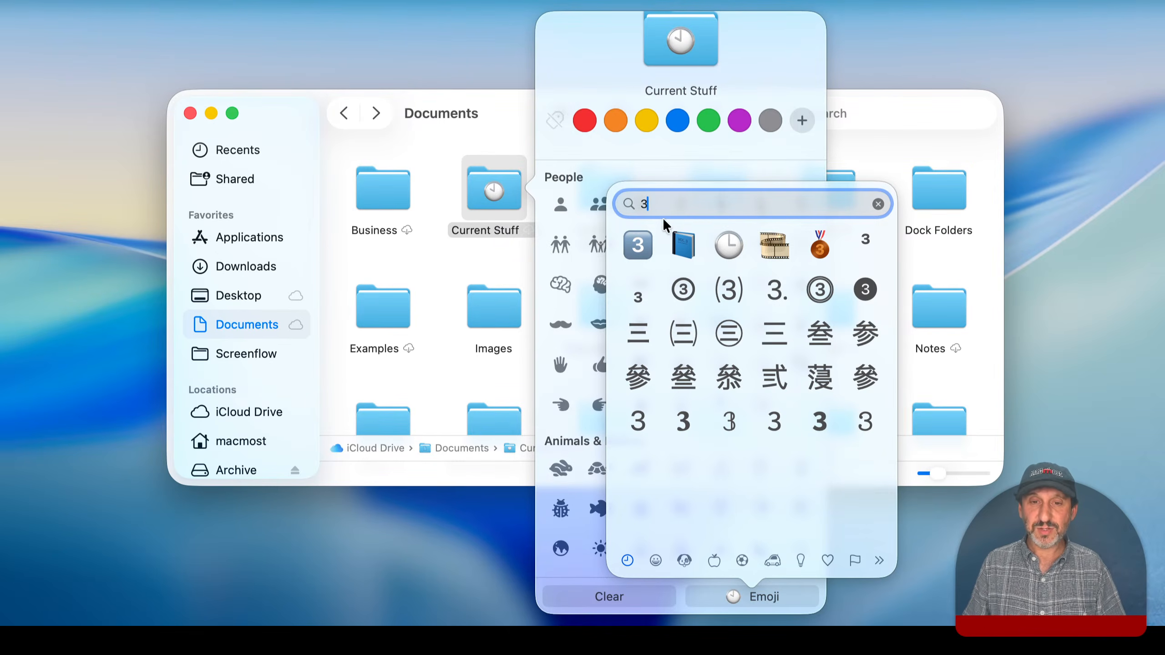
{"action": "left_click", "coordinate": [726, 245]}
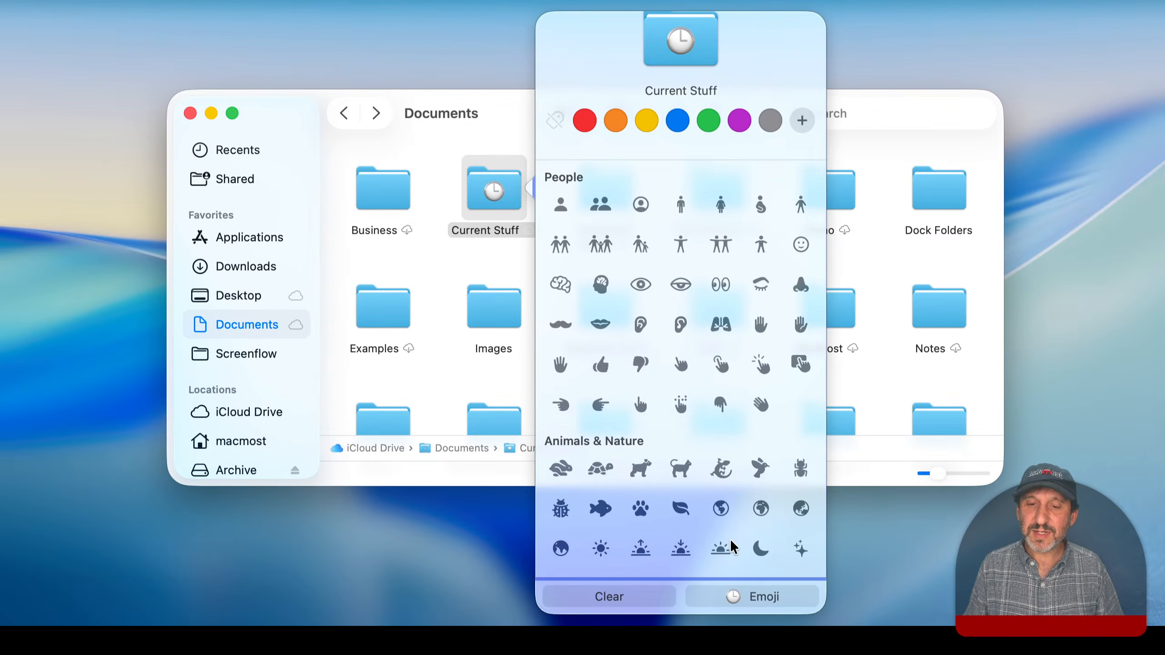
Browse the people and animal emojis available for the Current Stuff folder, then close the customization without choosing one
{"action": "left_click", "coordinate": [729, 601]}
{"action": "scroll", "coordinate": [662, 369], "scroll_direction": "down", "scroll_amount": 20}
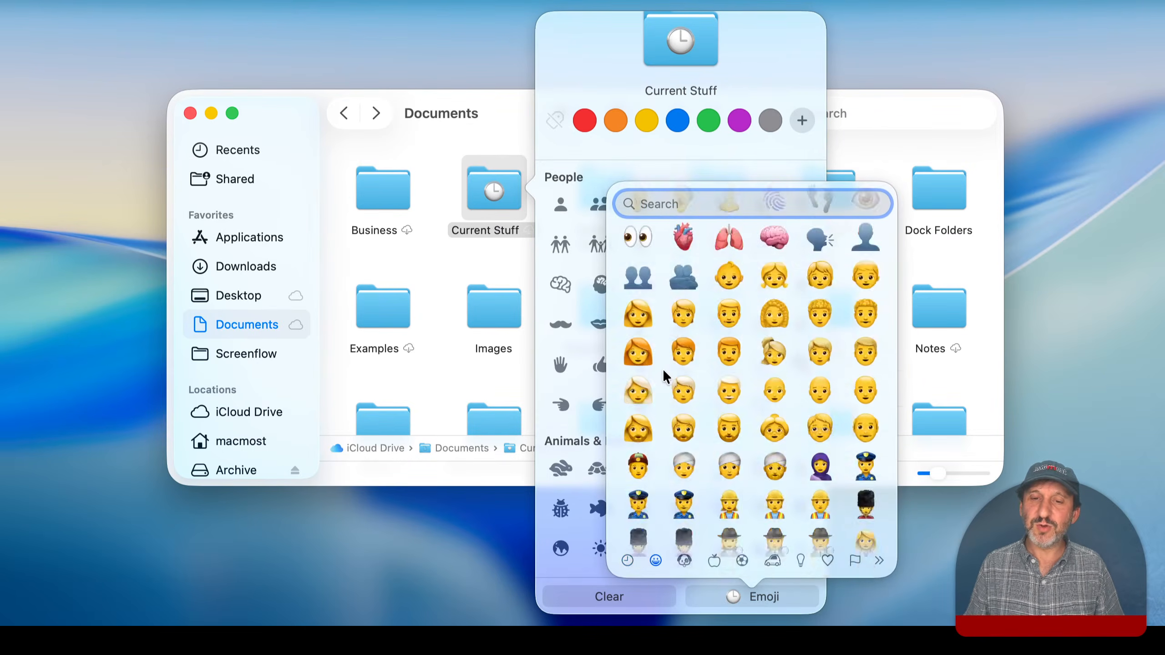
{"action": "scroll", "coordinate": [663, 369], "scroll_direction": "down", "scroll_amount": 15}
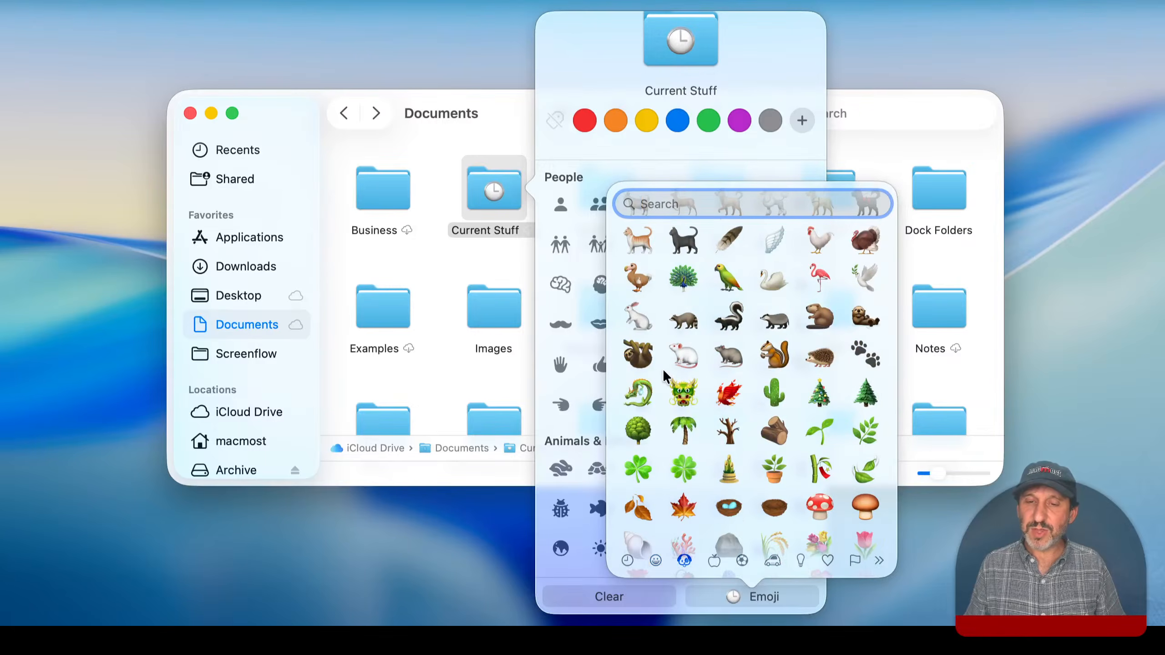
{"action": "scroll", "coordinate": [663, 369], "scroll_direction": "up", "scroll_amount": 5}
{"action": "scroll", "coordinate": [663, 369], "scroll_direction": "up", "scroll_amount": 2}
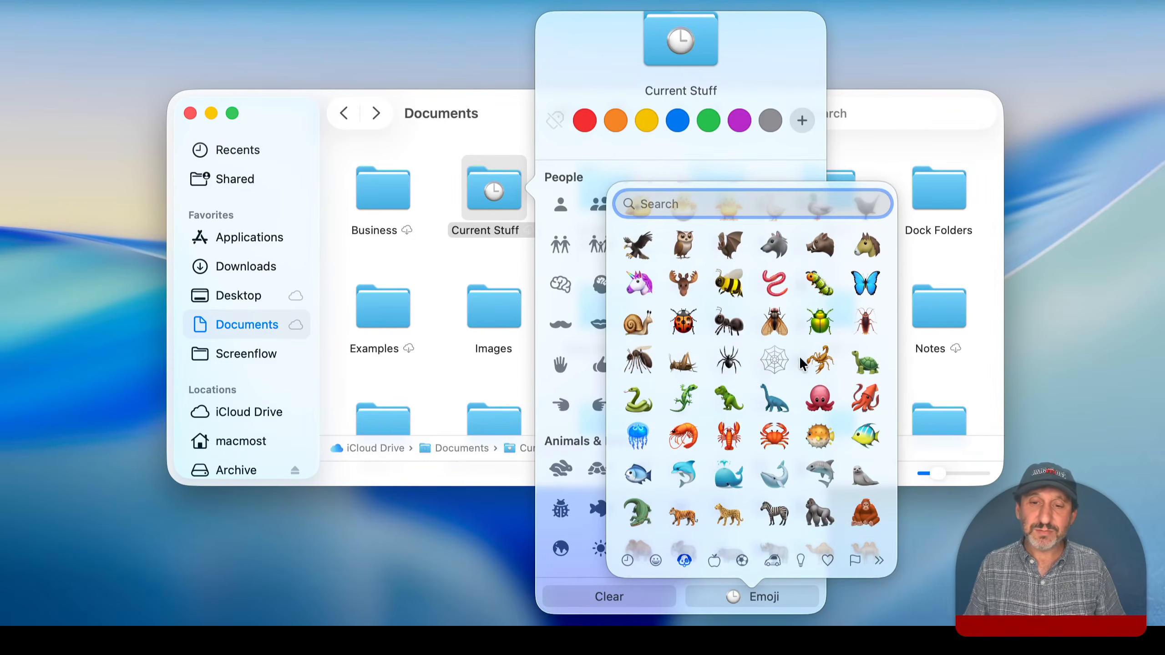
{"action": "scroll", "coordinate": [702, 391], "scroll_direction": "up", "scroll_amount": 8}
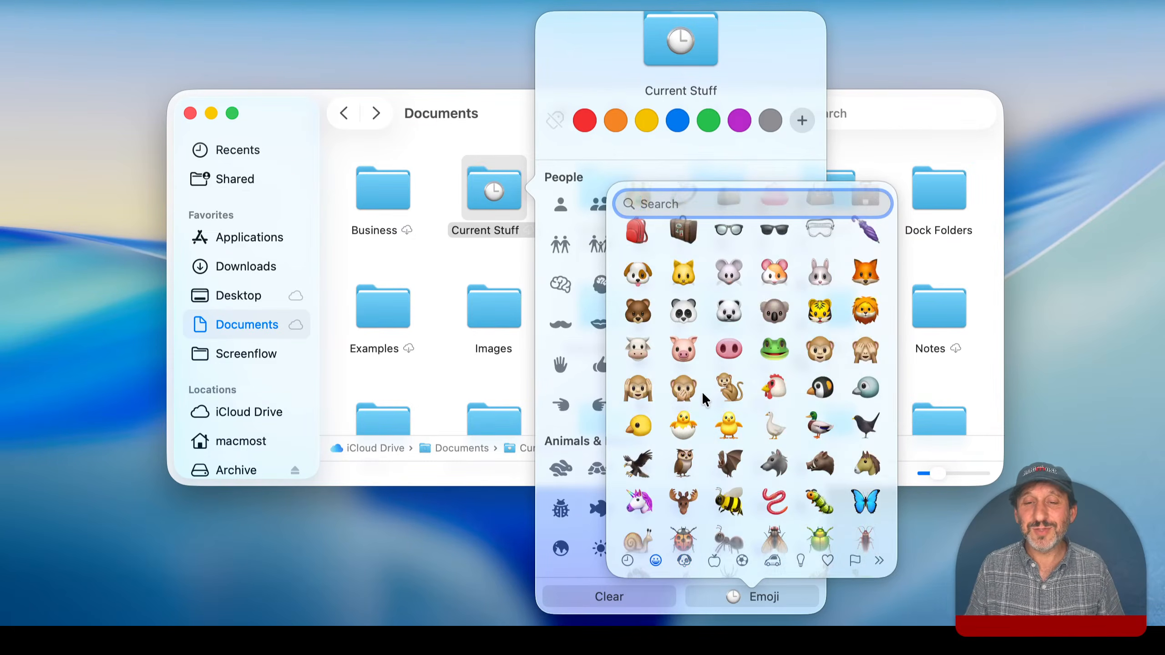
{"action": "scroll", "coordinate": [701, 392], "scroll_direction": "down", "scroll_amount": 5}
{"action": "scroll", "coordinate": [701, 392], "scroll_direction": "down", "scroll_amount": 7}
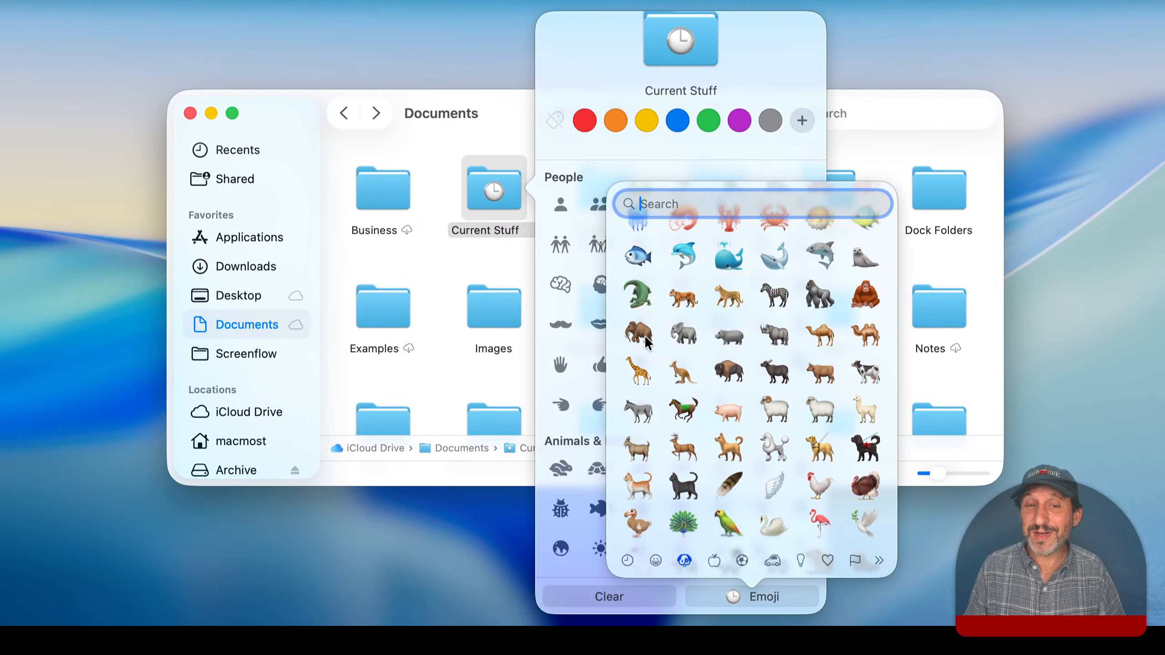
{"action": "left_click", "coordinate": [434, 275]}
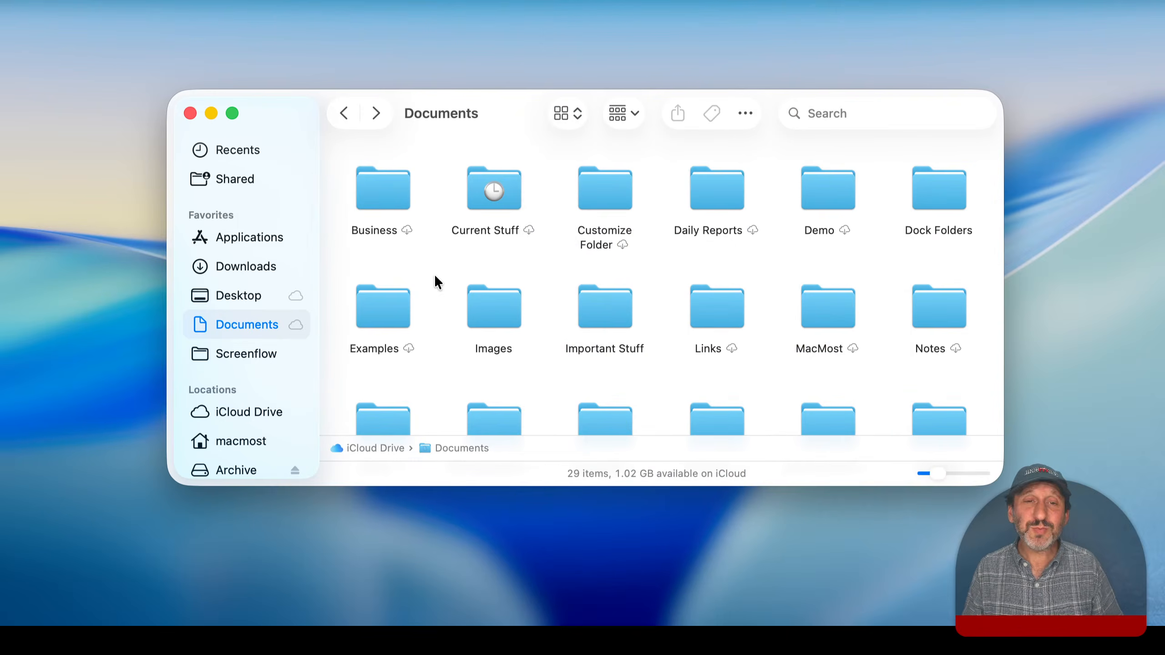
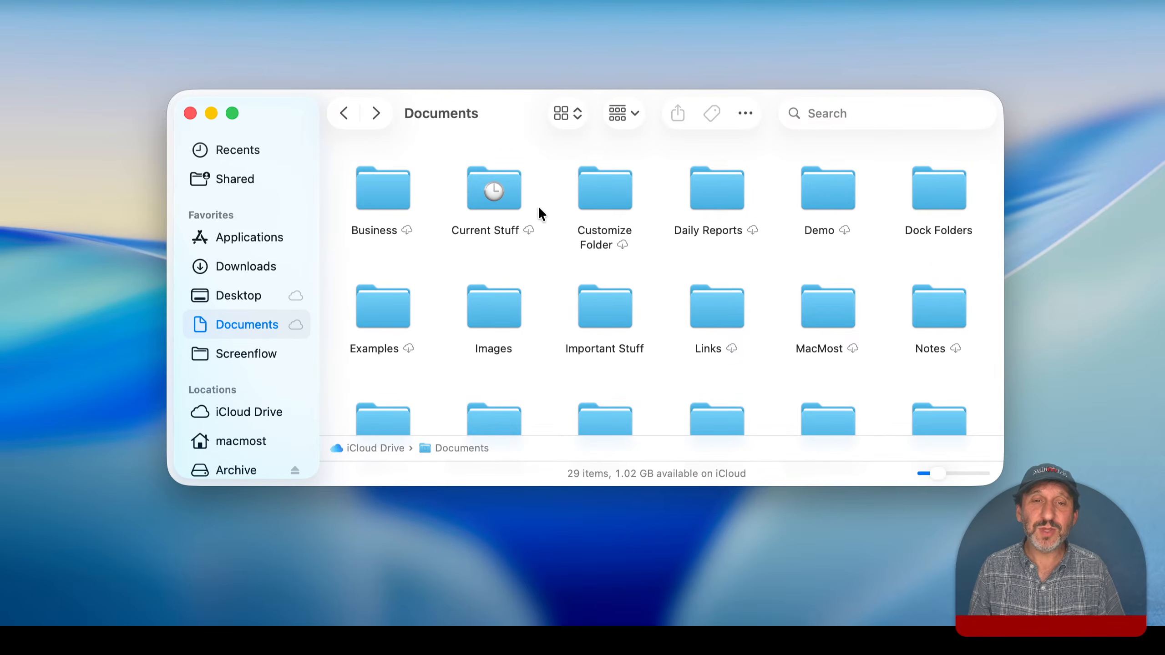
Apply the red color tag to the Business folder in Documents
{"action": "left_click", "coordinate": [579, 186]}
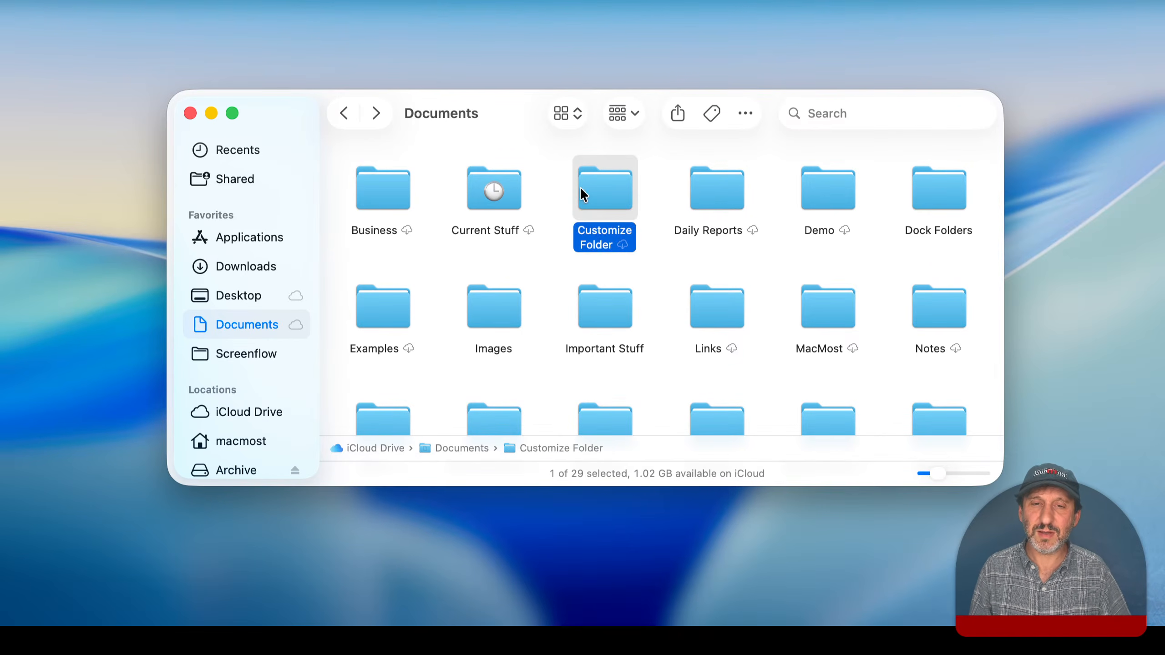
{"action": "left_click", "coordinate": [482, 184]}
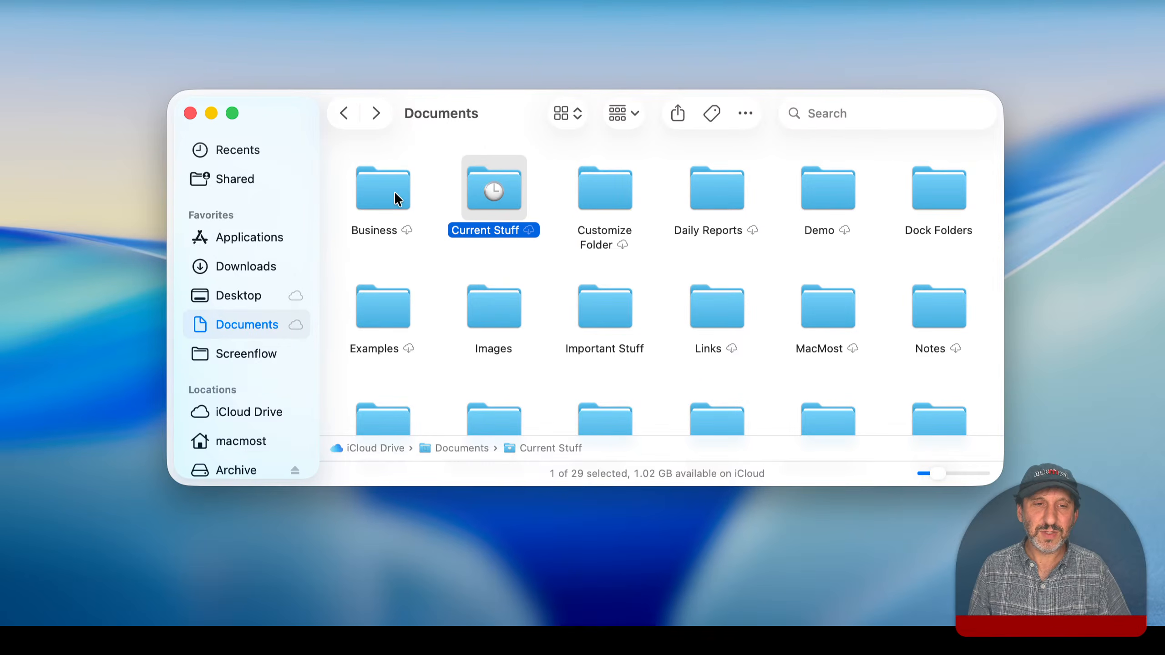
{"action": "left_click", "coordinate": [370, 192]}
{"action": "right_click", "coordinate": [370, 192]}
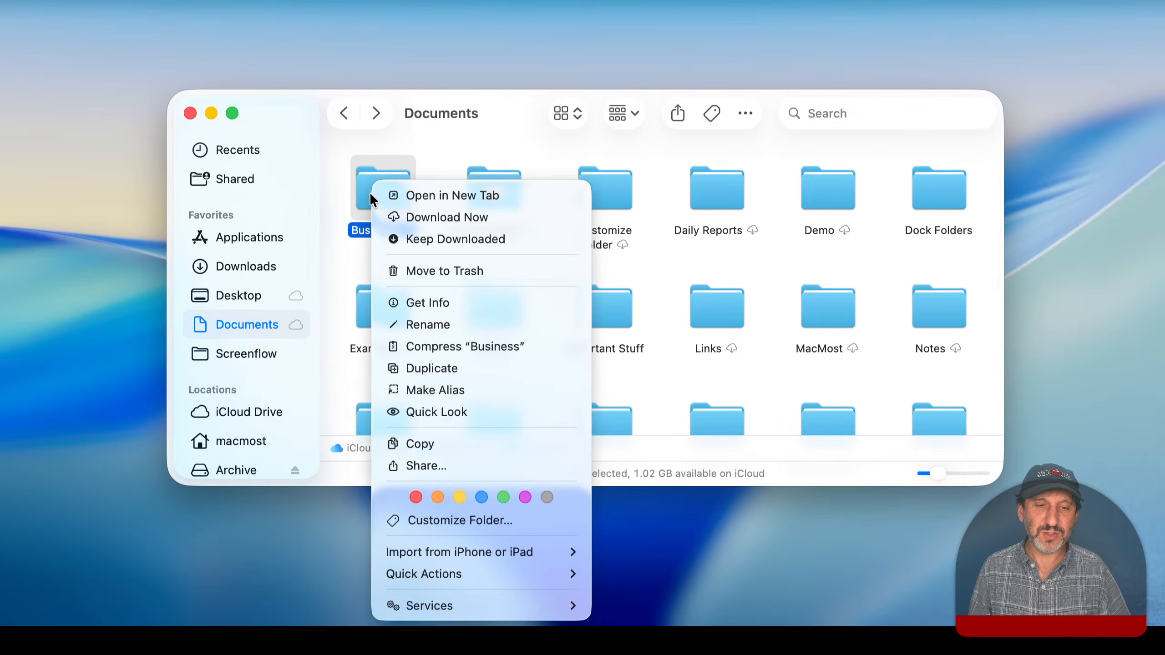
{"action": "left_click", "coordinate": [416, 496]}
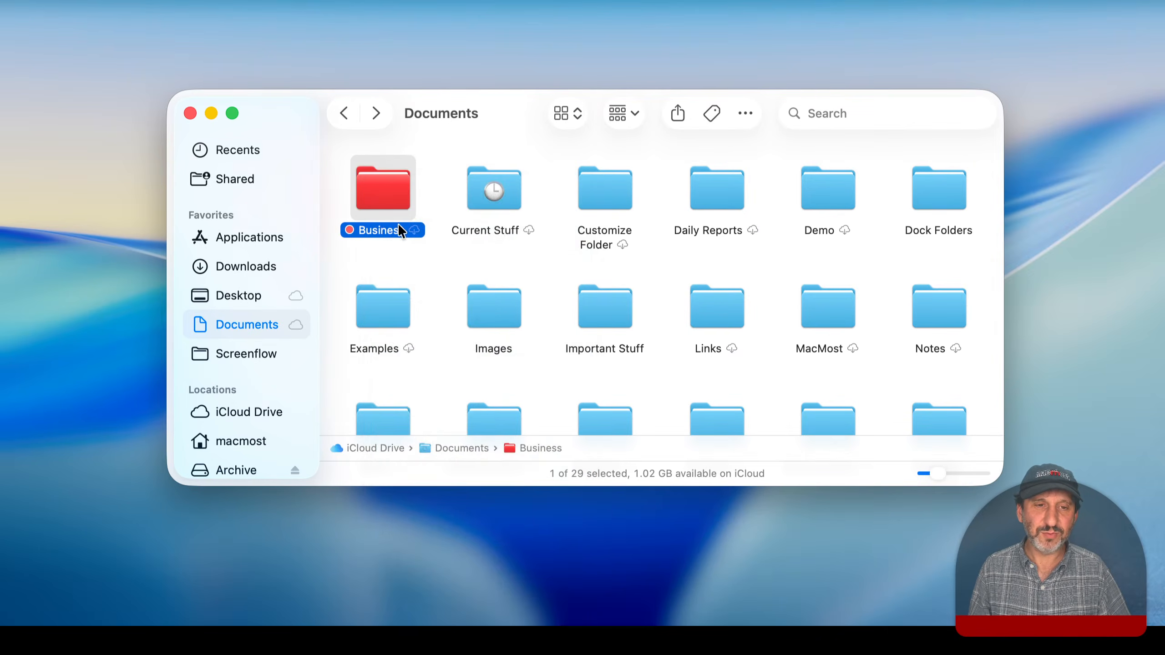
Add the thumbs-up symbol to the Business folder's icon and close the customization
{"action": "right_click", "coordinate": [387, 179]}
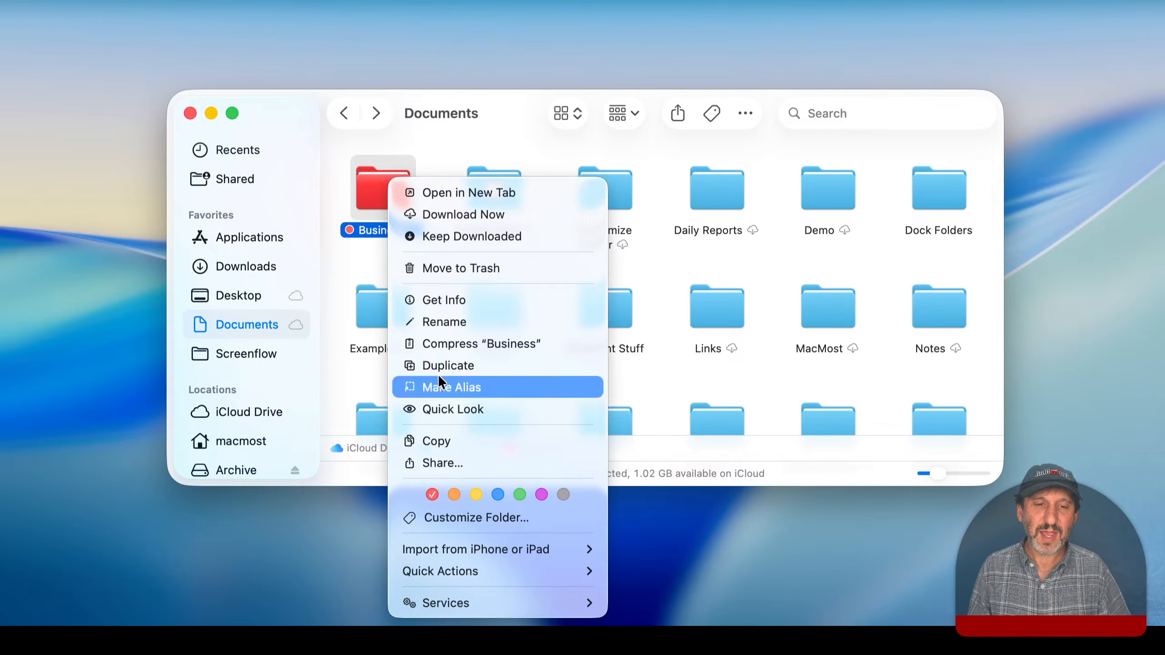
{"action": "left_click", "coordinate": [465, 517]}
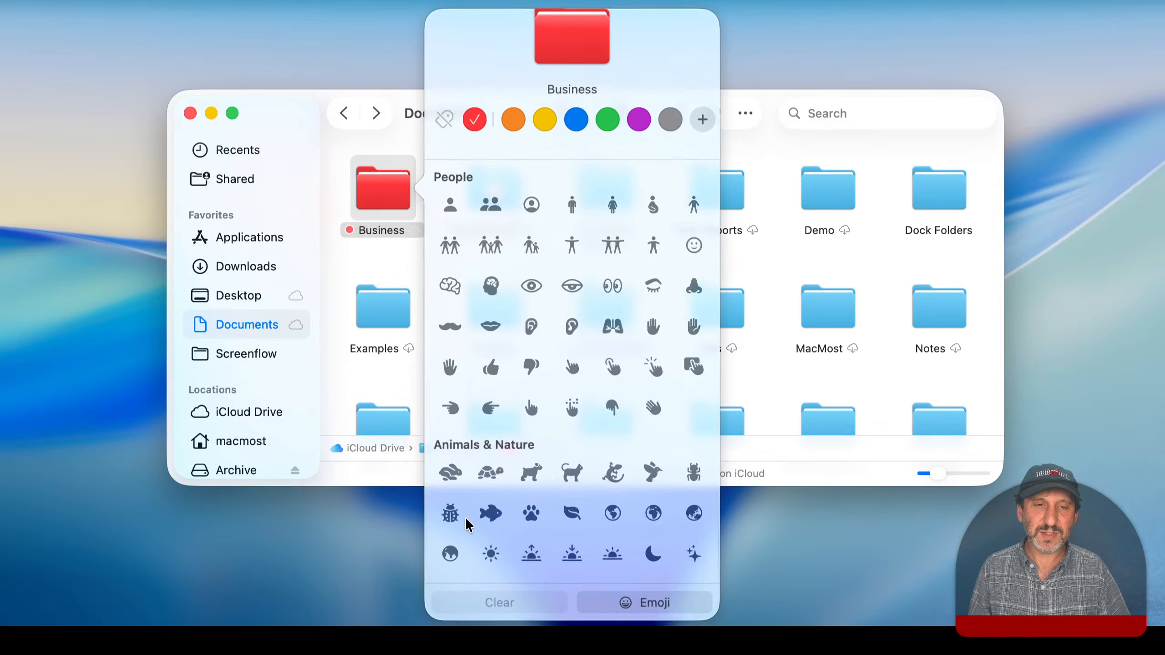
{"action": "left_click", "coordinate": [488, 363]}
{"action": "left_click", "coordinate": [382, 267]}
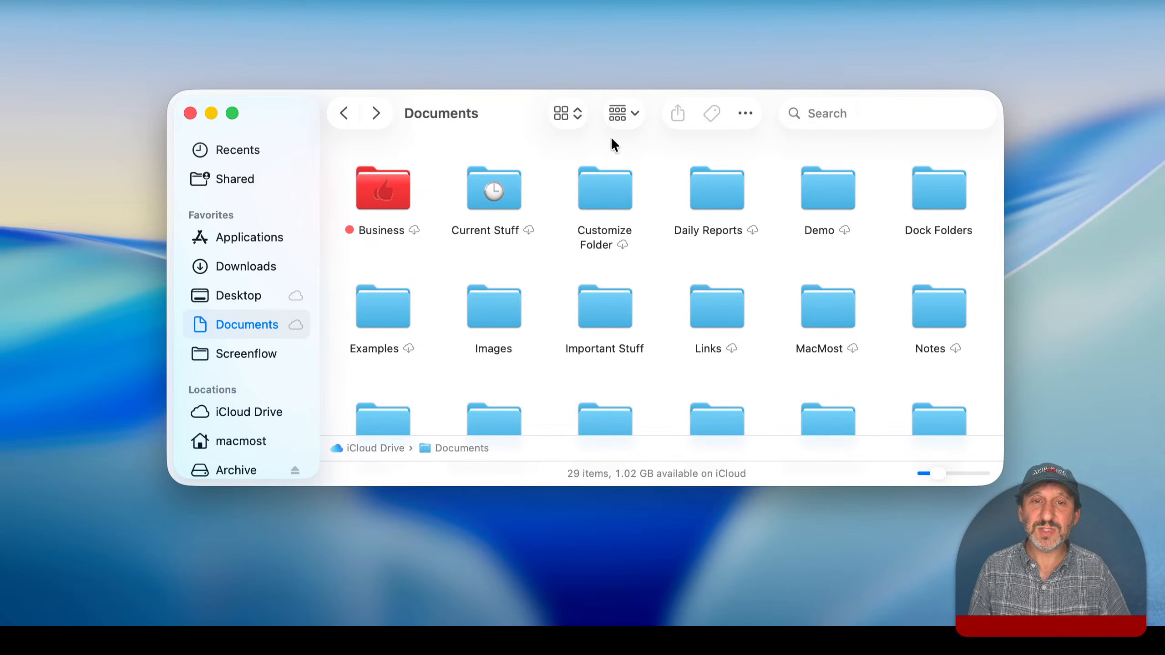
View the Documents folders as a list, as columns and as a gallery, and return to icon view
{"action": "left_click", "coordinate": [562, 114]}
{"action": "left_click", "coordinate": [563, 124]}
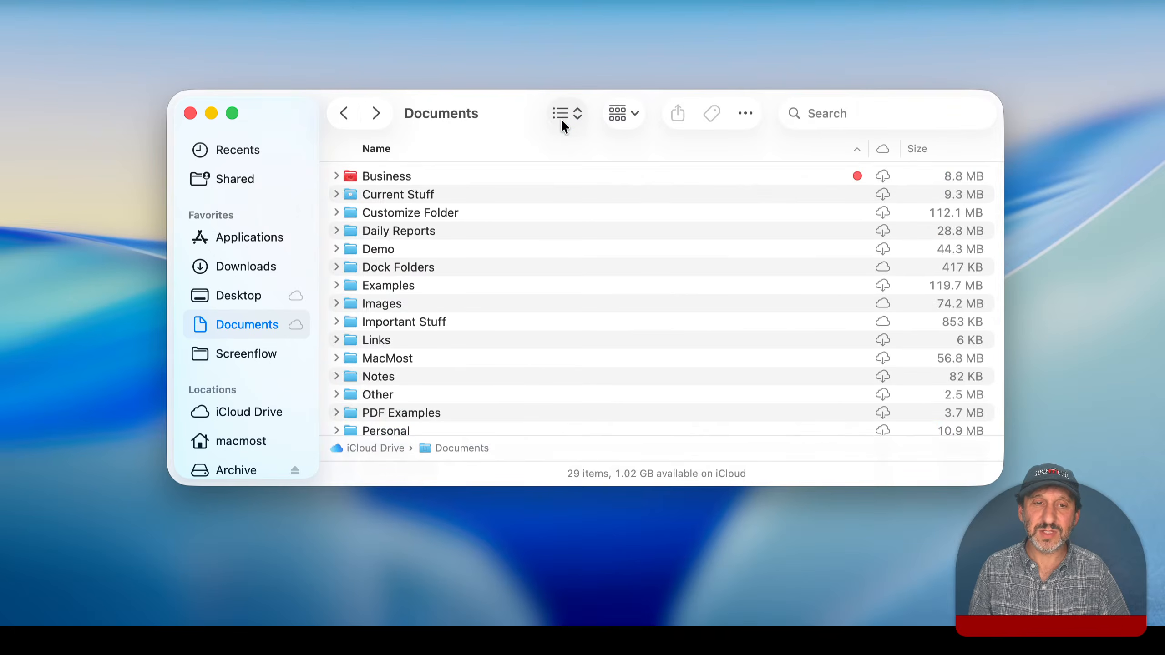
{"action": "left_click", "coordinate": [561, 121]}
{"action": "left_click", "coordinate": [569, 128]}
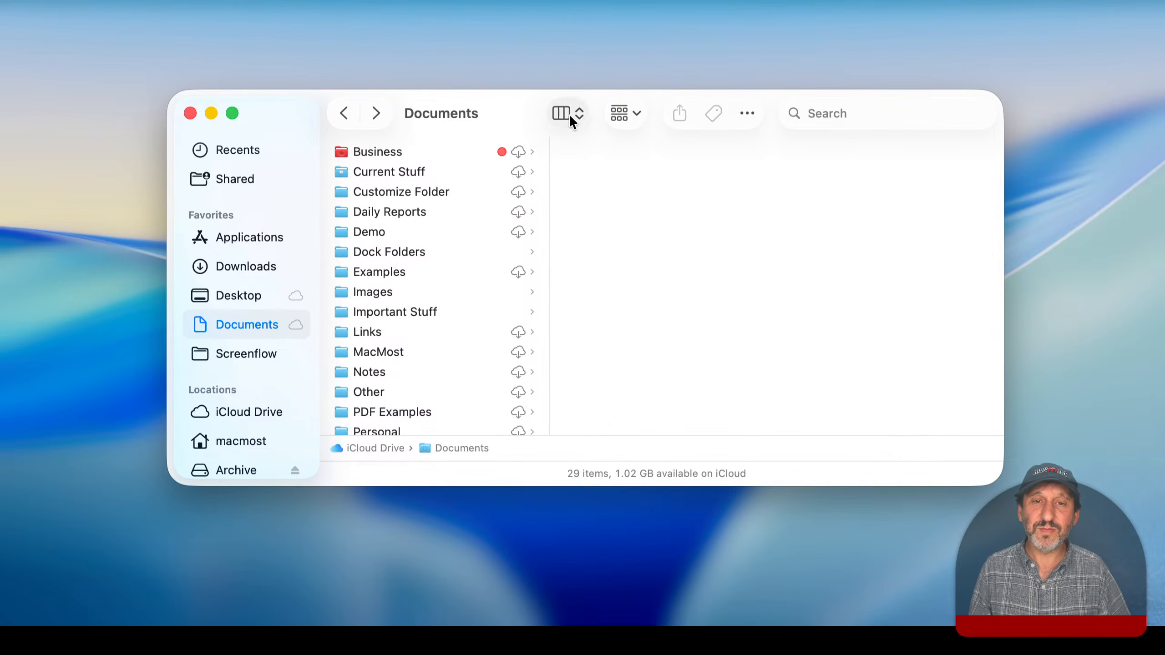
{"action": "left_click", "coordinate": [569, 114]}
{"action": "left_click", "coordinate": [570, 133]}
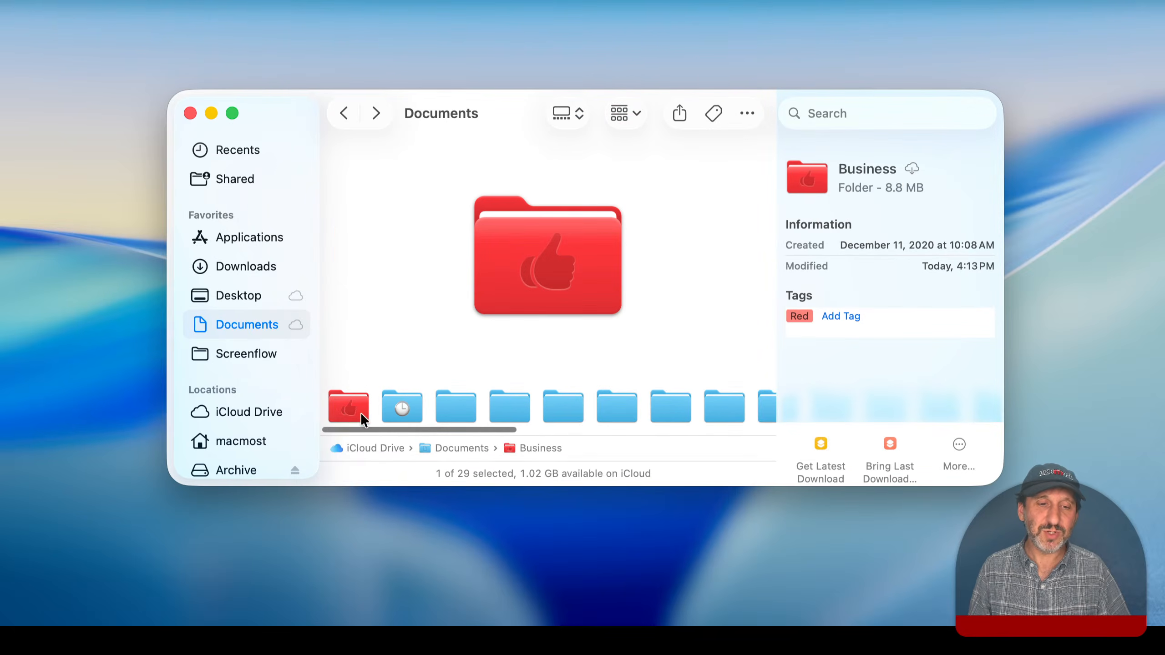
{"action": "left_click", "coordinate": [587, 112]}
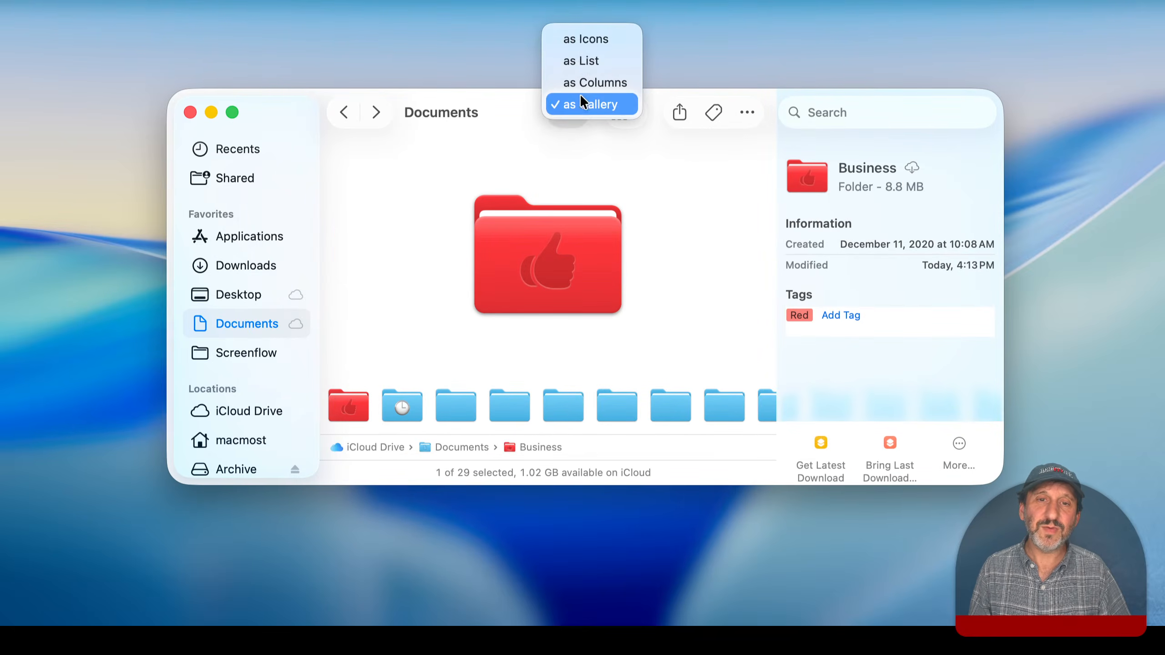
{"action": "left_click", "coordinate": [582, 40]}
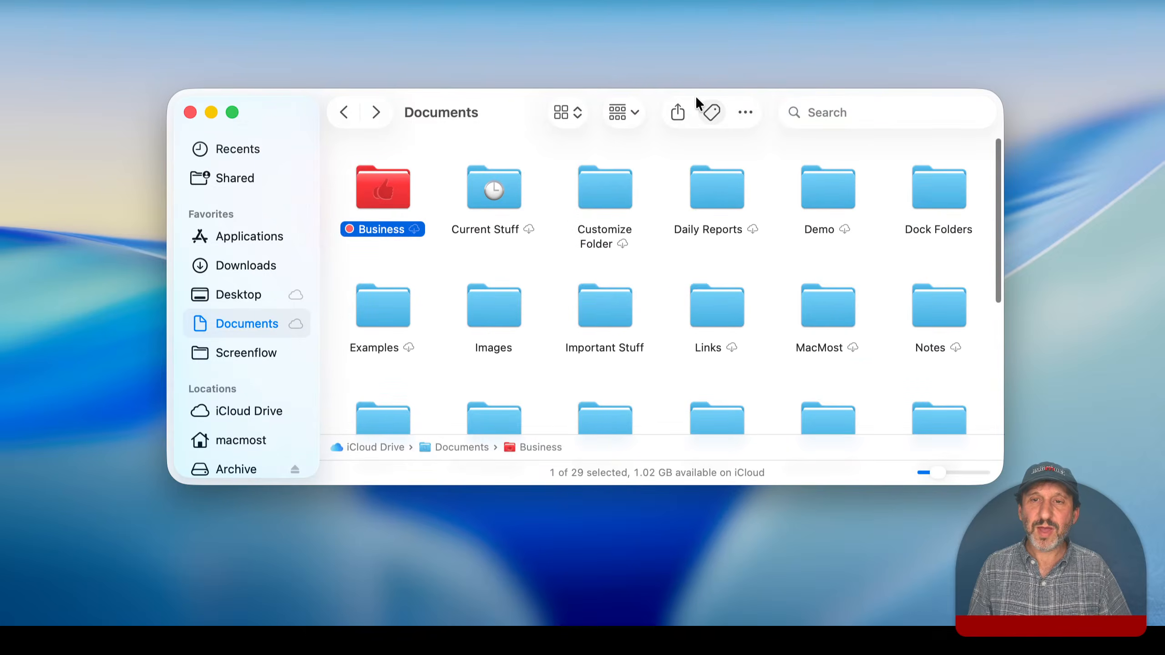
Search the Documents folder for "business"
{"action": "left_click", "coordinate": [825, 113]}
{"action": "type", "text": "busi"}
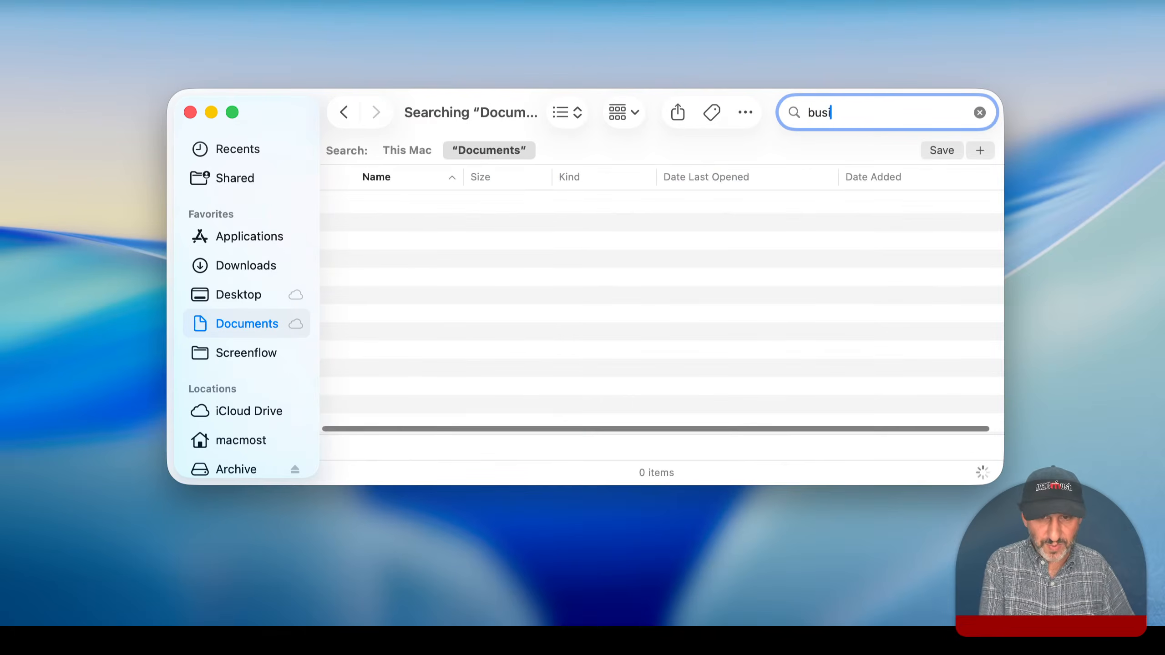
{"action": "type", "text": "ness"}
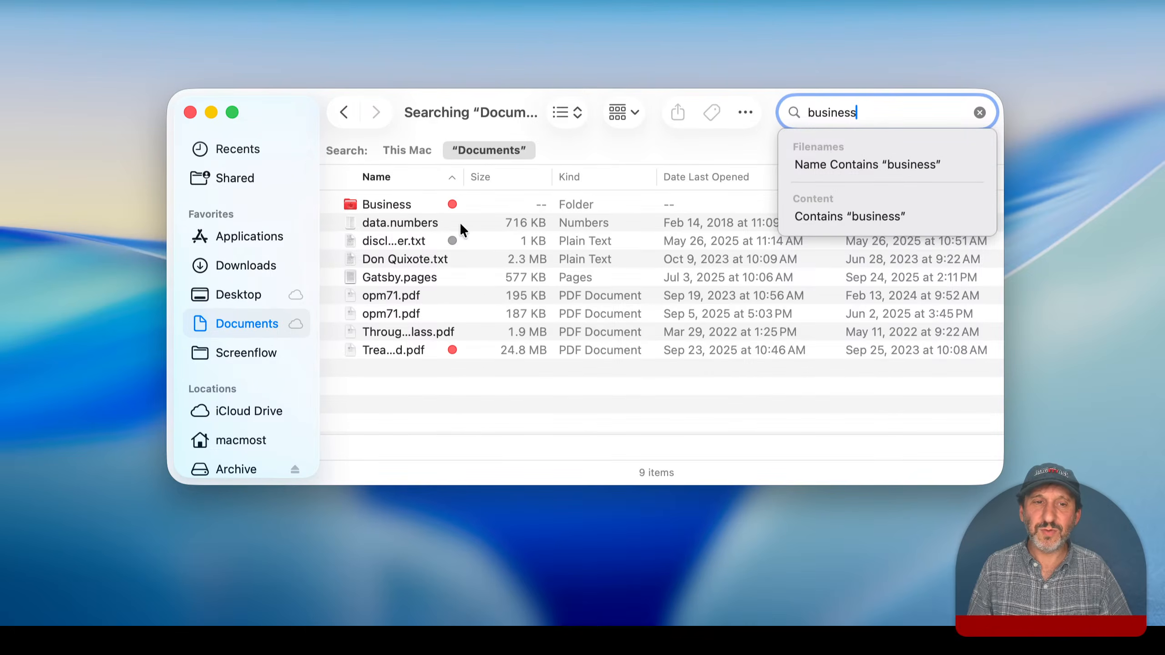
Select the Business folder in the search results to check its icon, and clear the search
{"action": "left_click", "coordinate": [373, 206]}
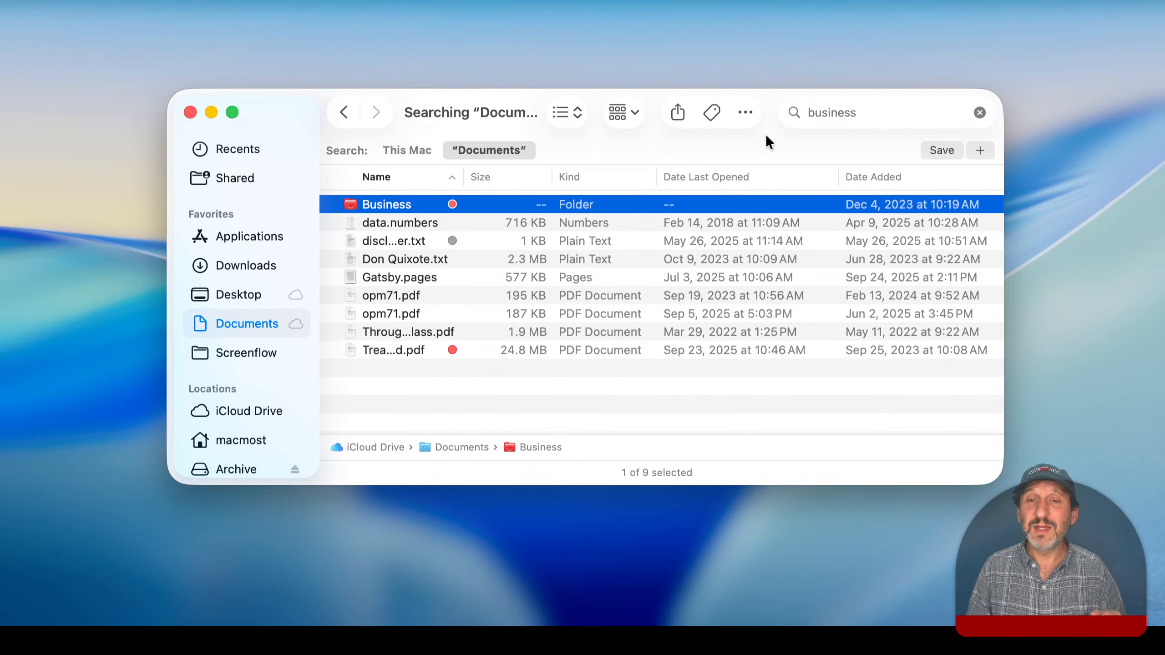
{"action": "left_click", "coordinate": [980, 112]}
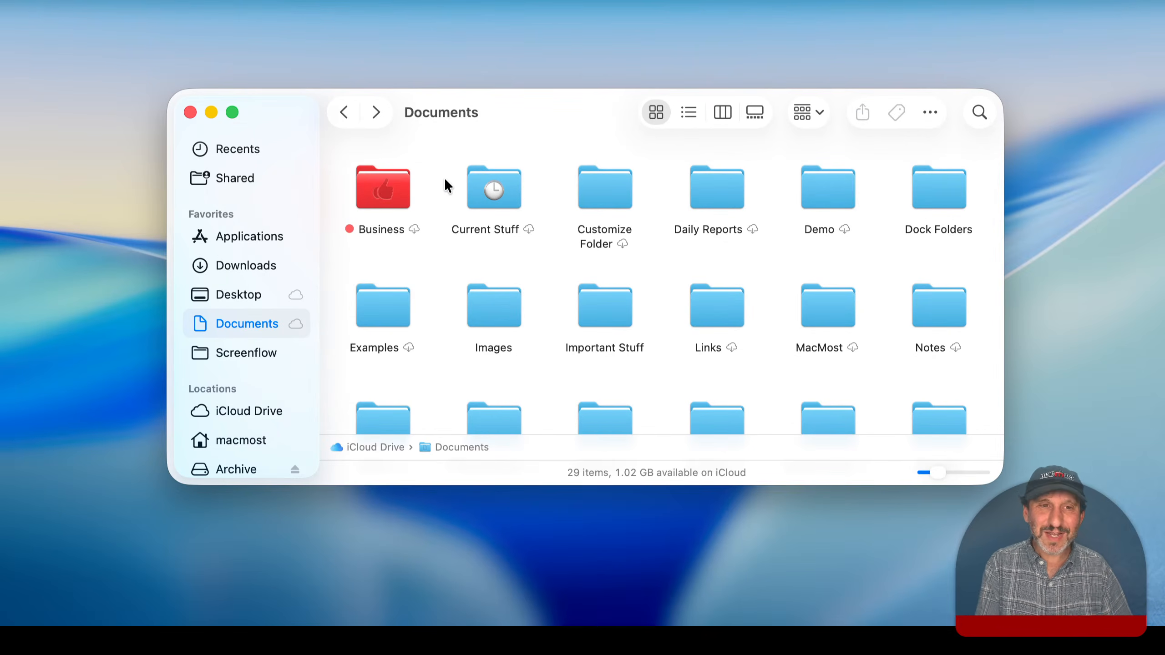
Search Spotlight for "business", restrict the results to Folders, select the first Business folder, and close the search
{"action": "key", "text": "super+f"}
{"action": "type", "text": "busines"}
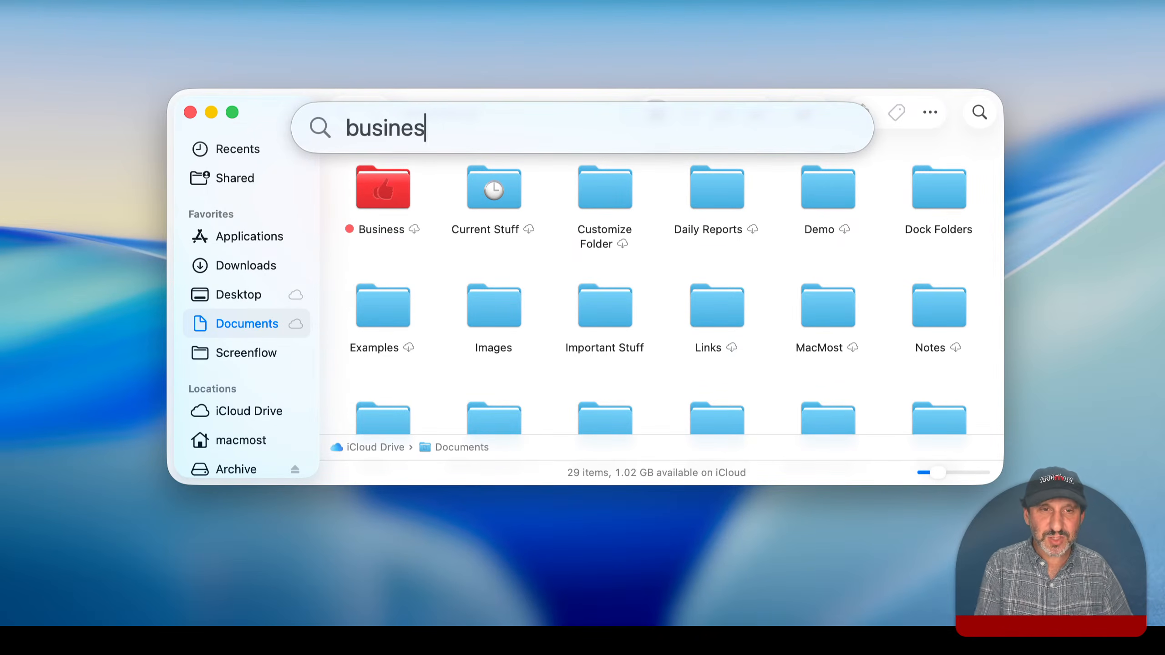
{"action": "type", "text": "s"}
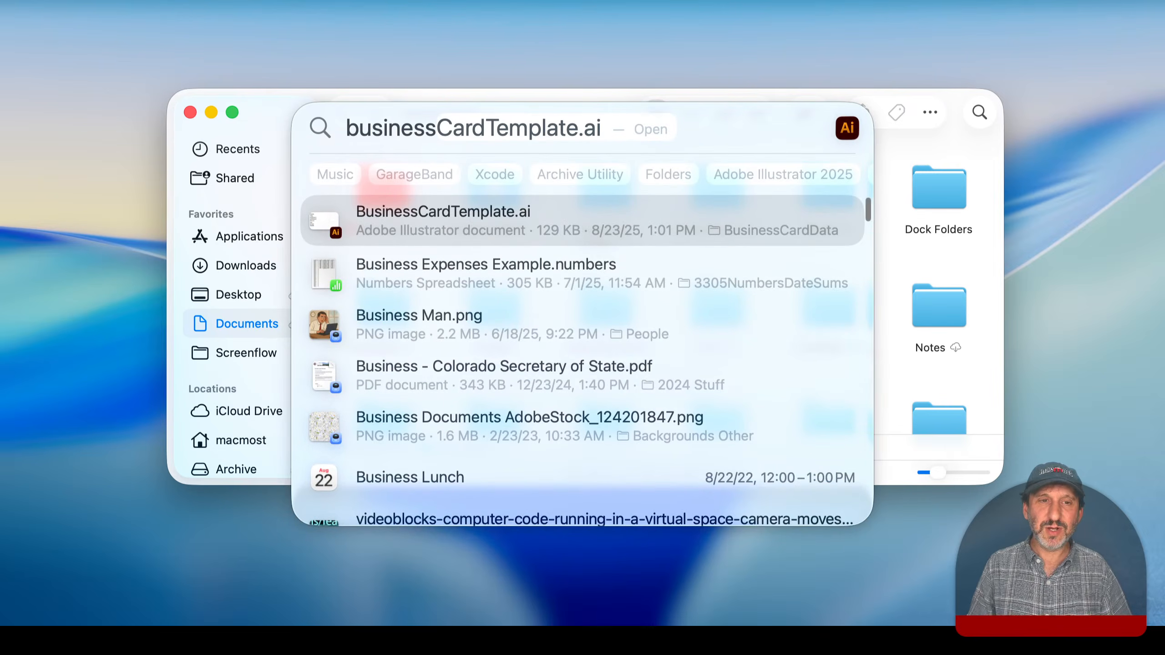
{"action": "key", "text": "BackSpace"}
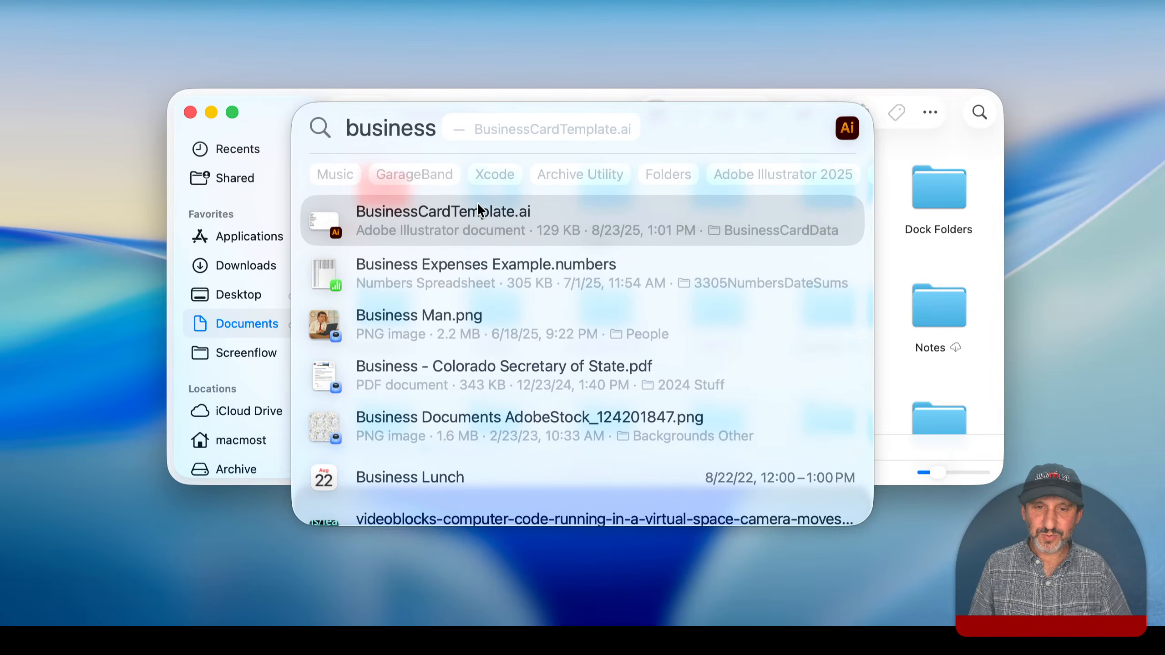
{"action": "key", "text": "super"}
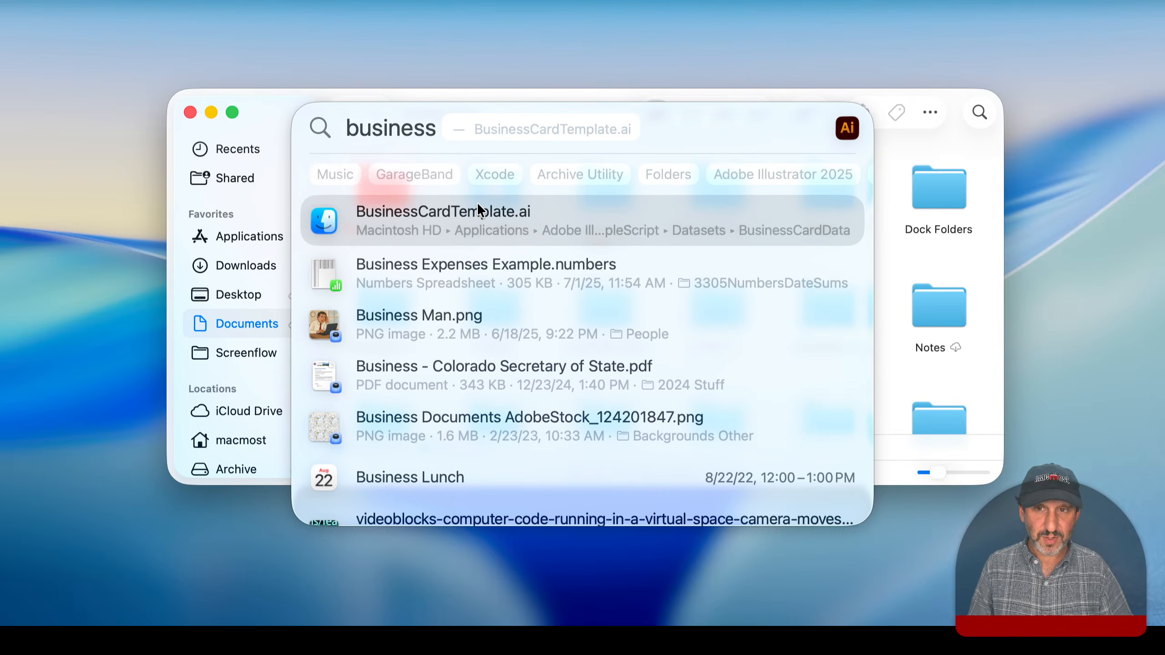
{"action": "key", "text": "super+2"}
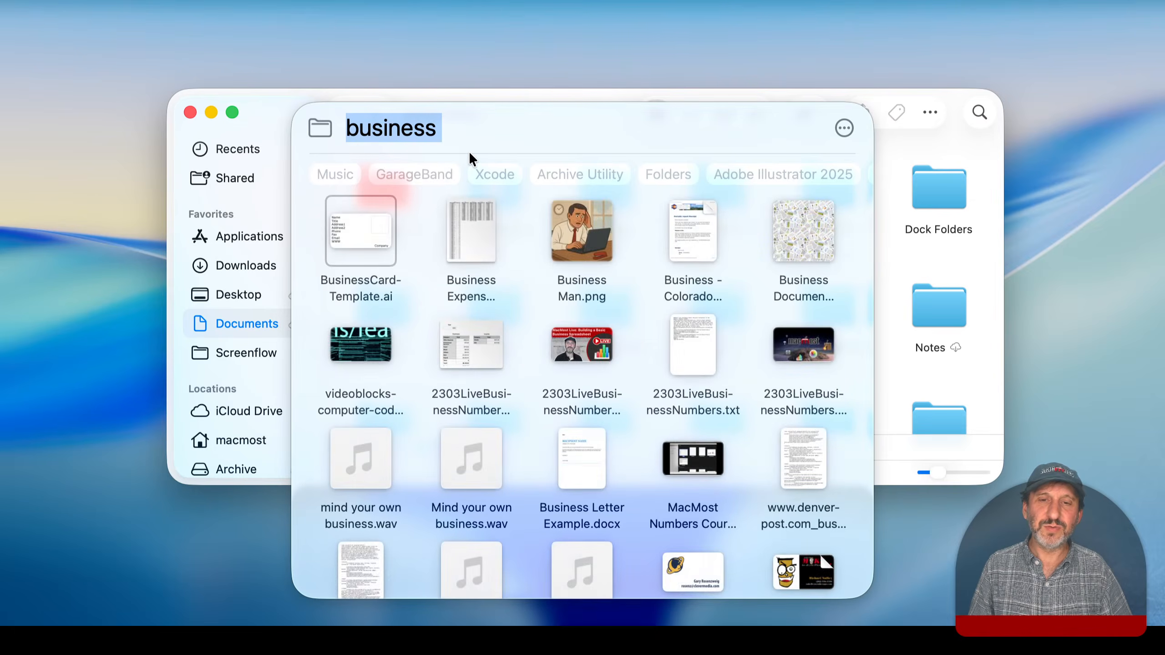
{"action": "left_click", "coordinate": [664, 176]}
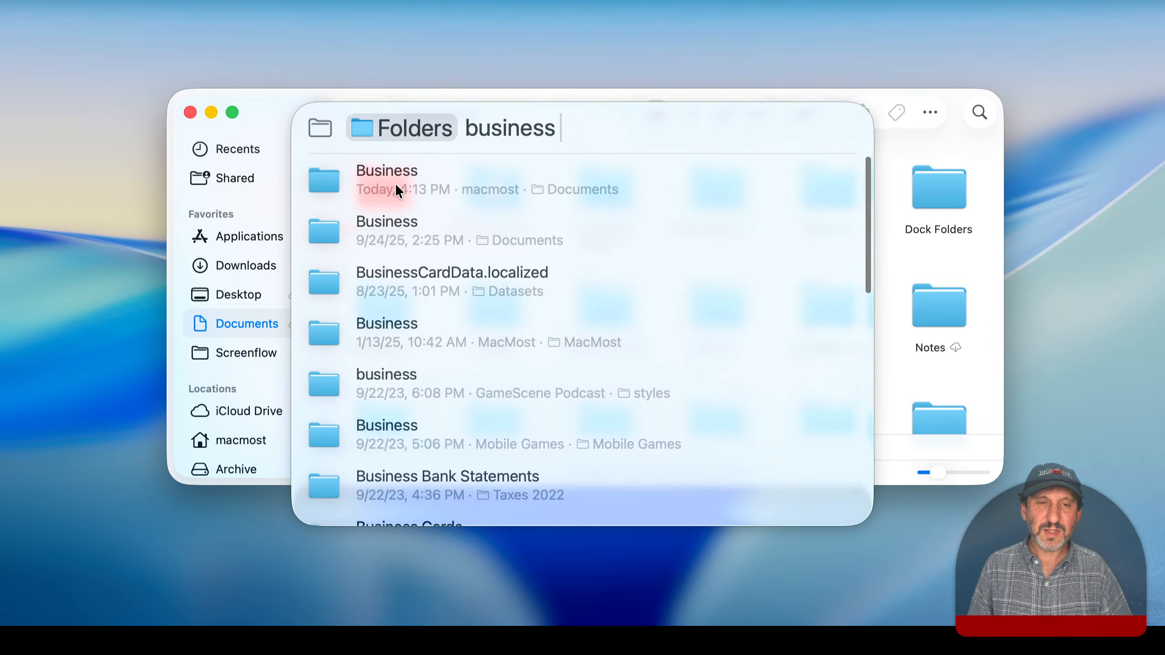
{"action": "left_click", "coordinate": [364, 180]}
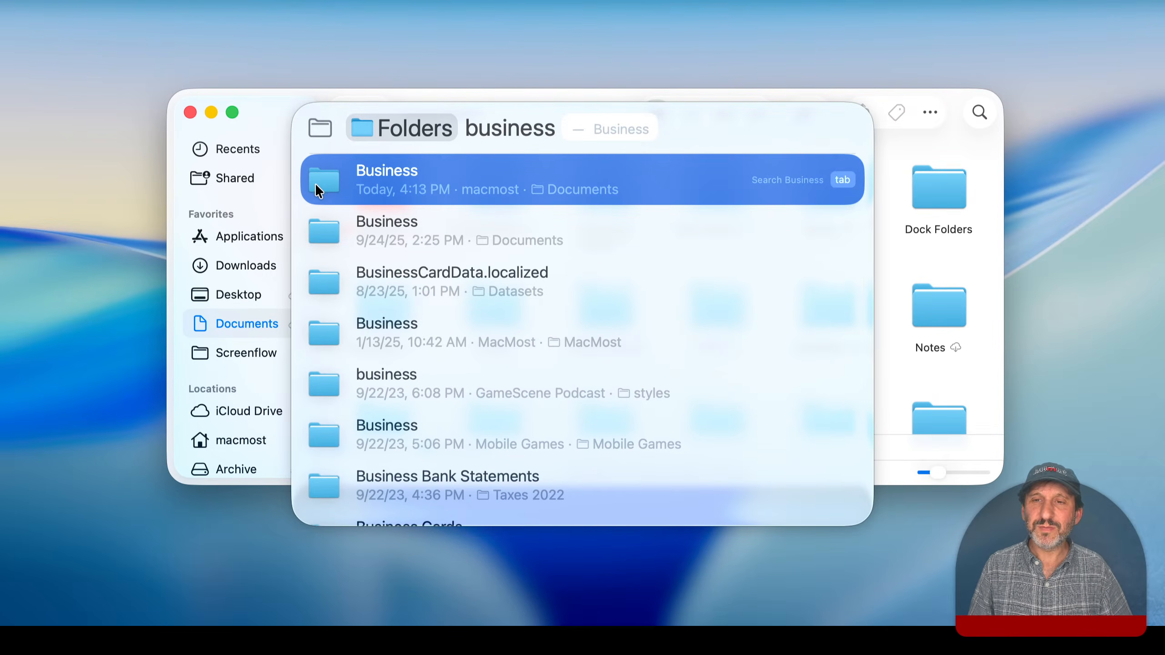
{"action": "left_click", "coordinate": [900, 240]}
Check the Business folder's icon in its Info window and in Quick Look, closing both
{"action": "left_click", "coordinate": [392, 188]}
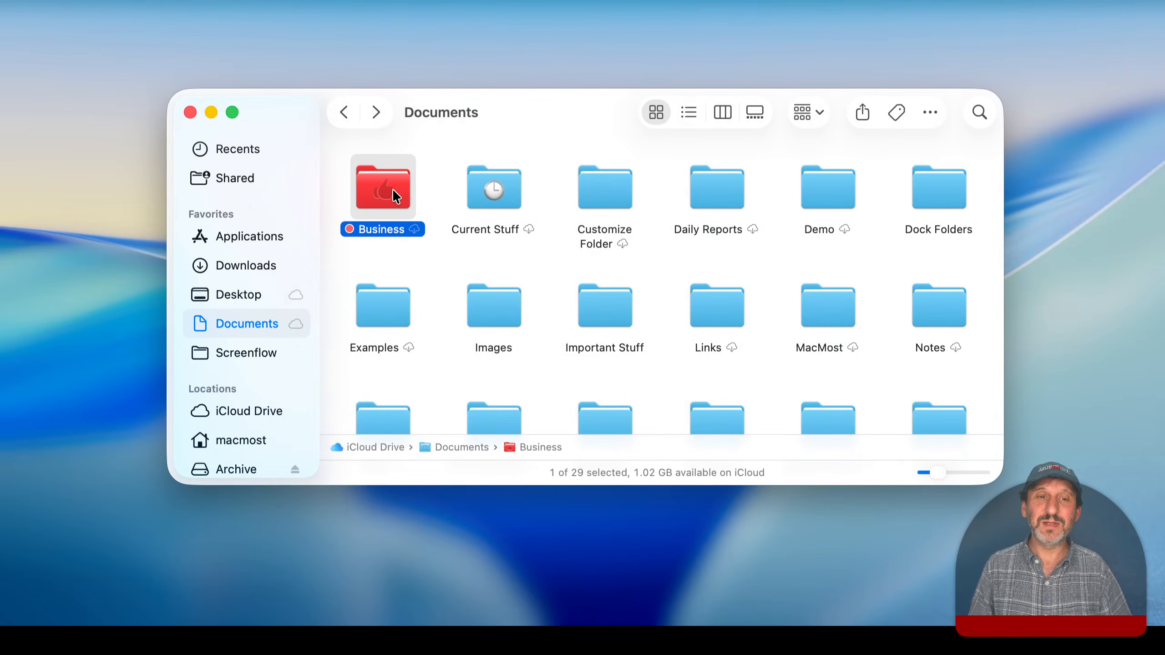
{"action": "key", "text": "super+i"}
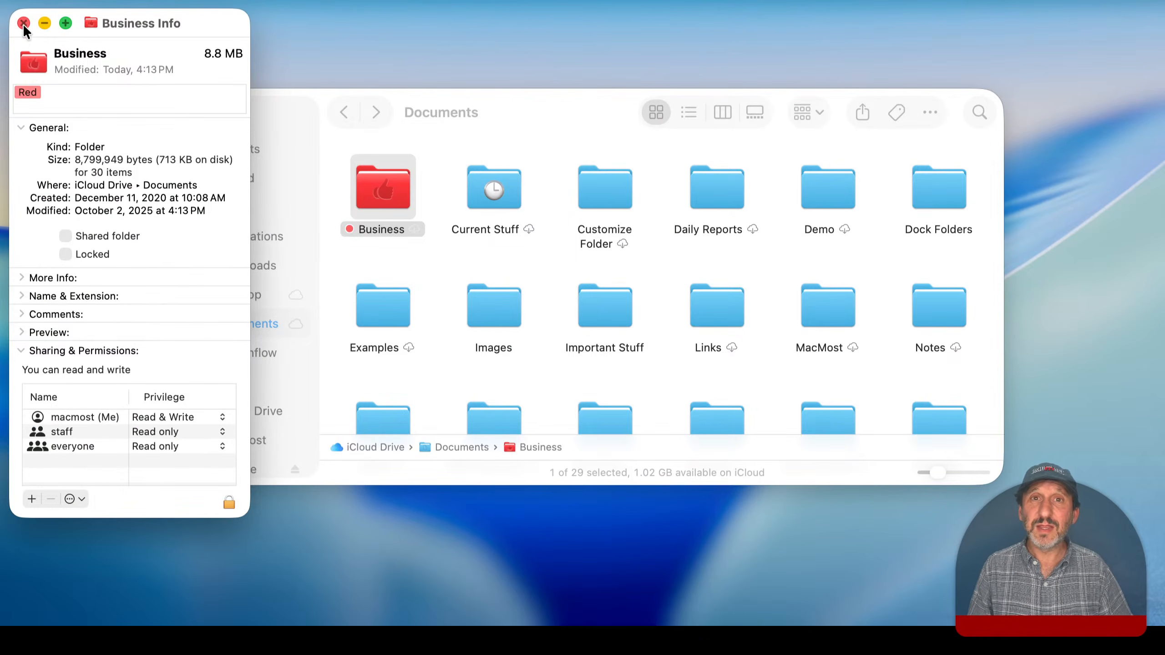
{"action": "left_click", "coordinate": [23, 23]}
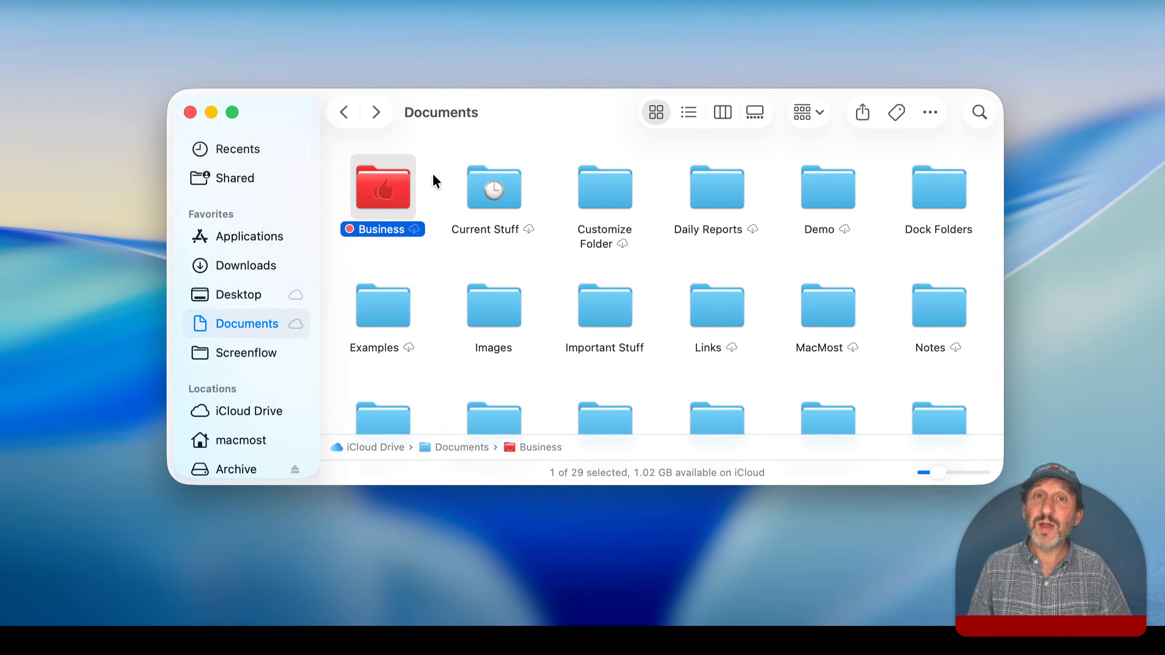
{"action": "key", "text": "space"}
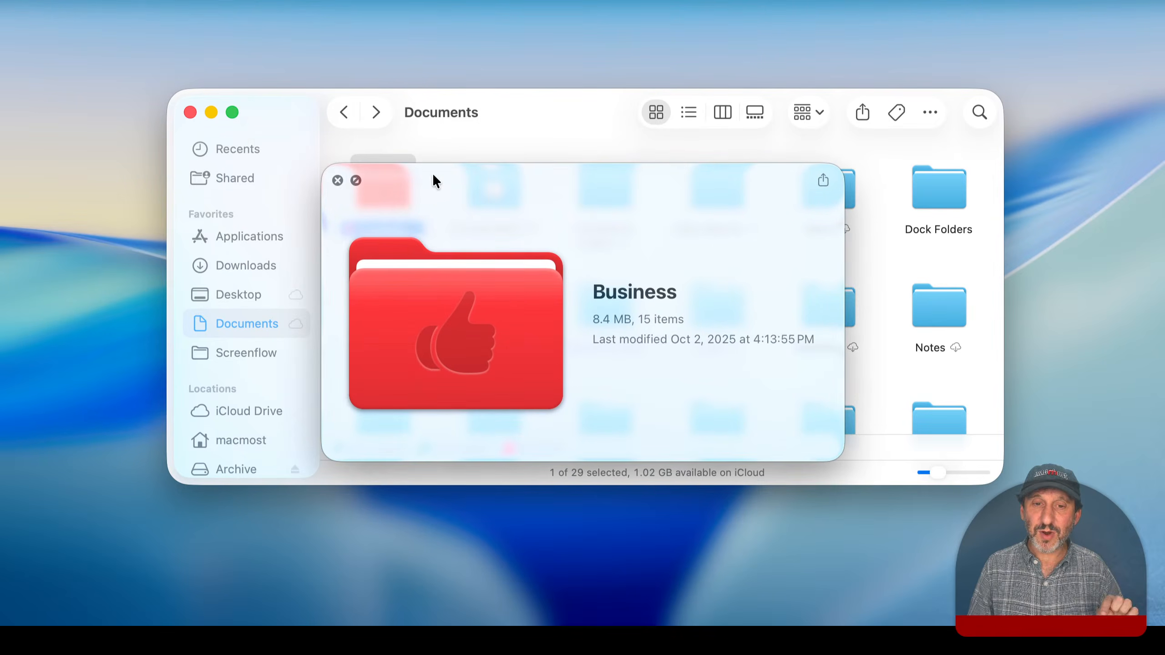
{"action": "key", "text": "space"}
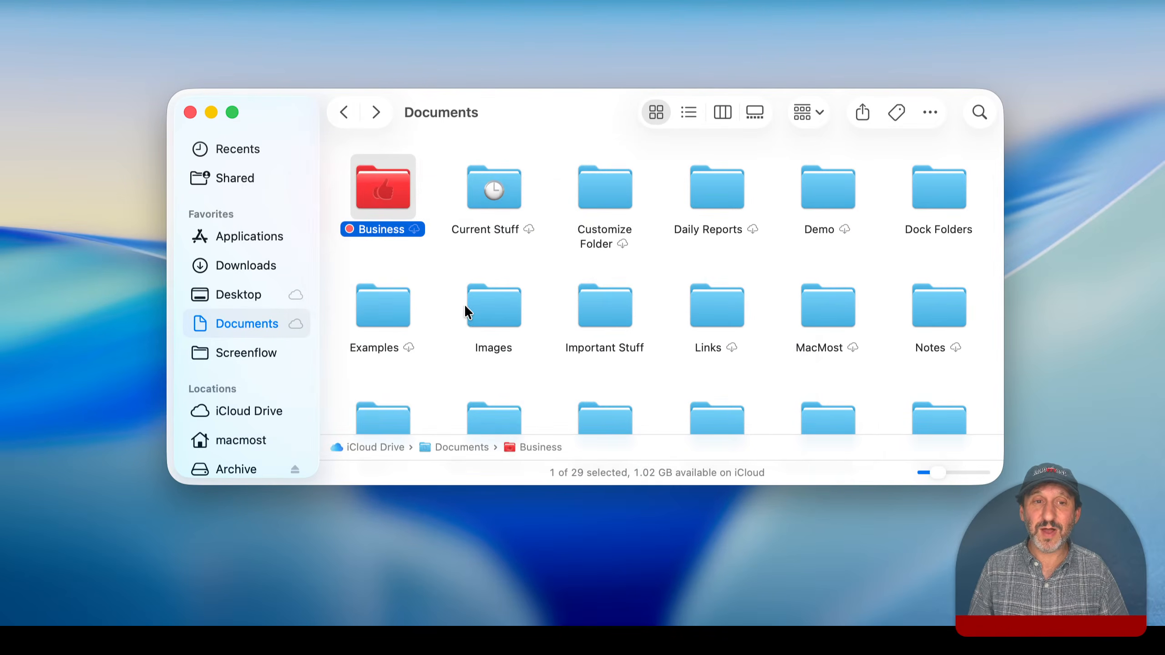
Show the preview pane for the Business folder and hide it again
{"action": "left_click", "coordinate": [185, 1]}
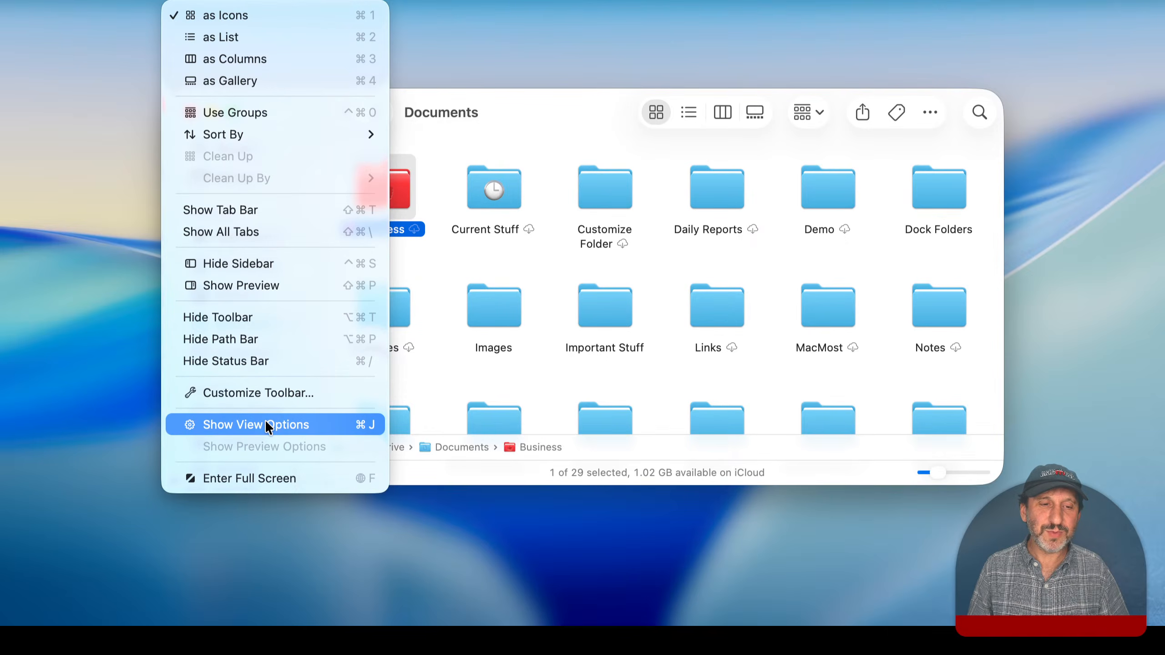
{"action": "left_click", "coordinate": [255, 288]}
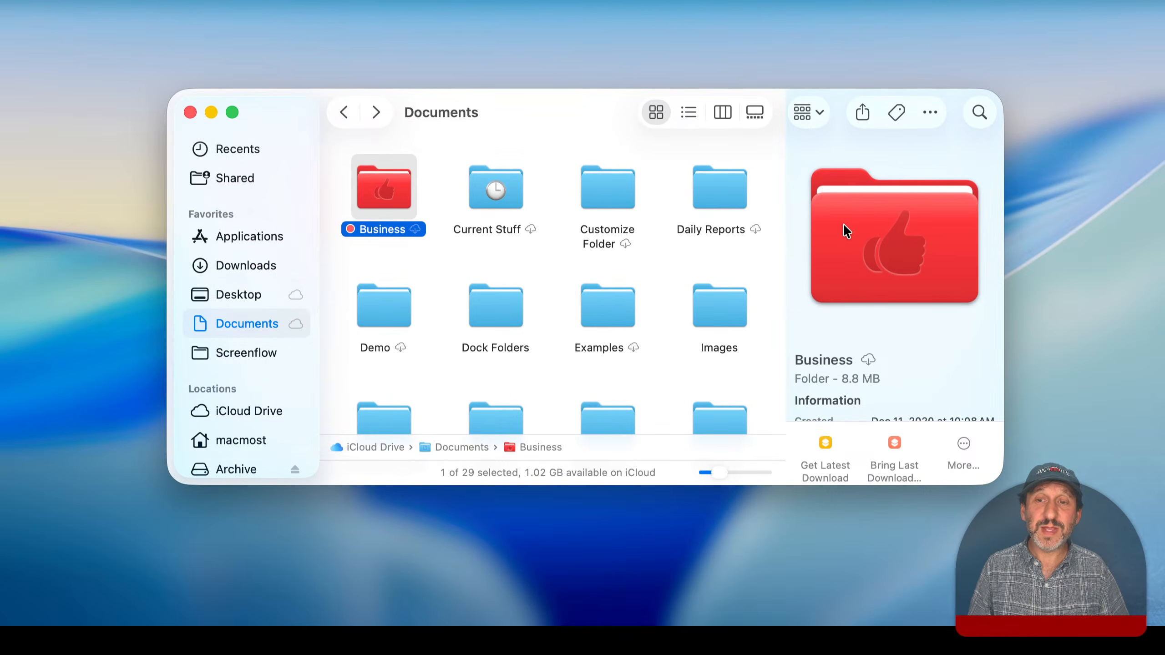
{"action": "key", "text": "super+shift+p"}
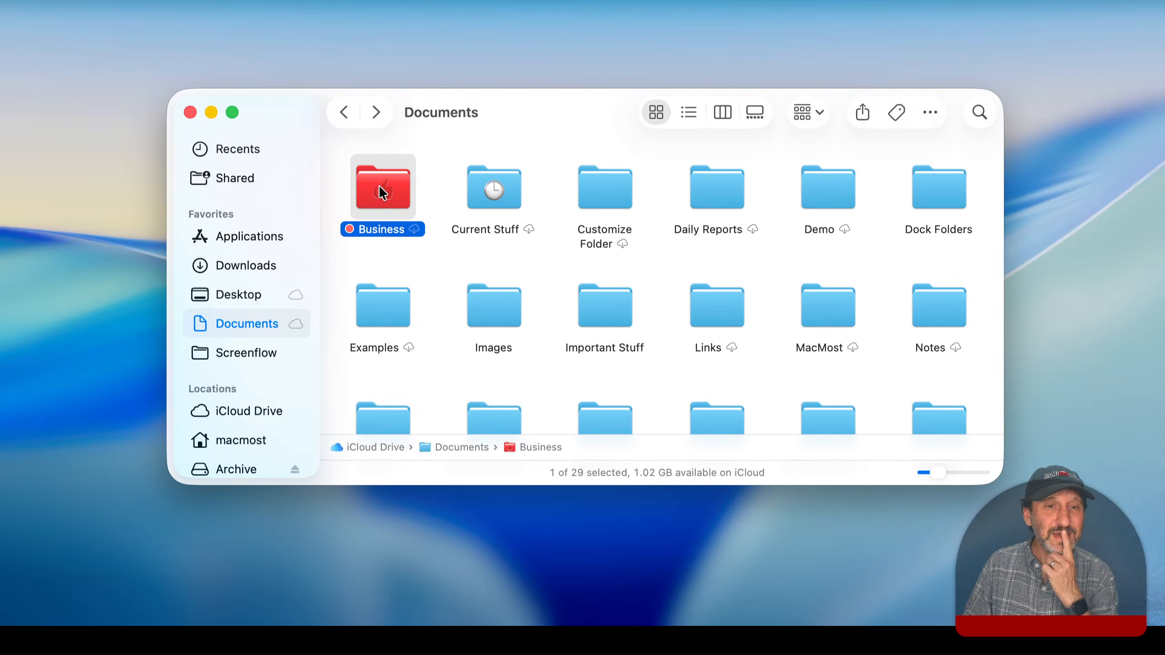
{"action": "left_click", "coordinate": [437, 171]}
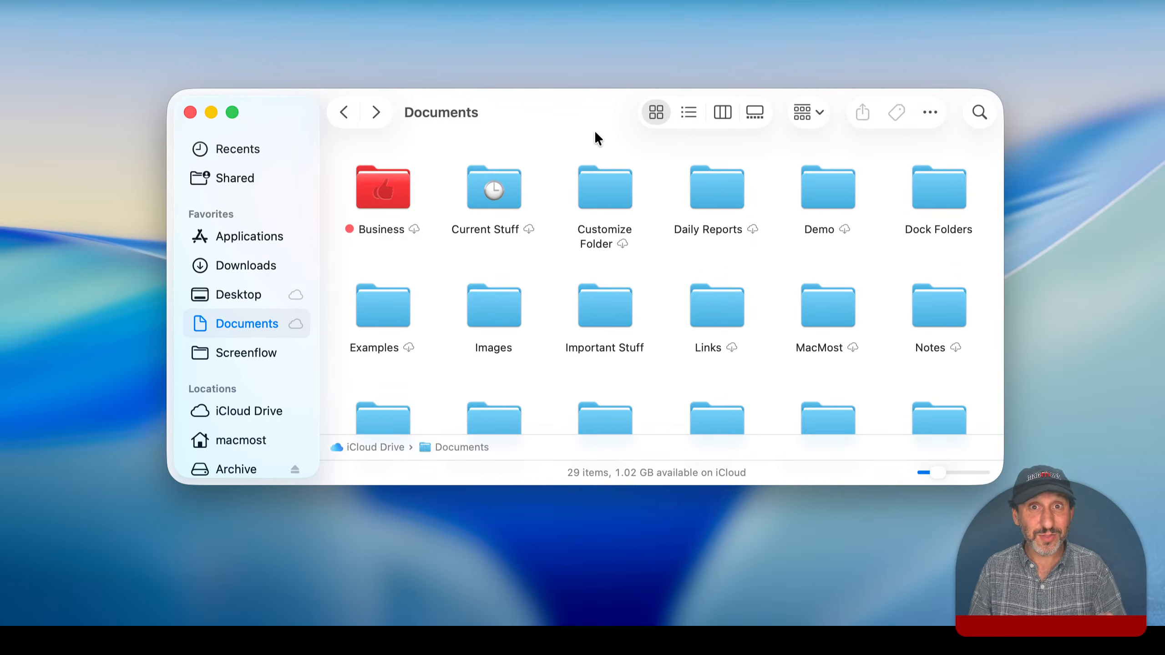
{"action": "left_click", "coordinate": [366, 188]}
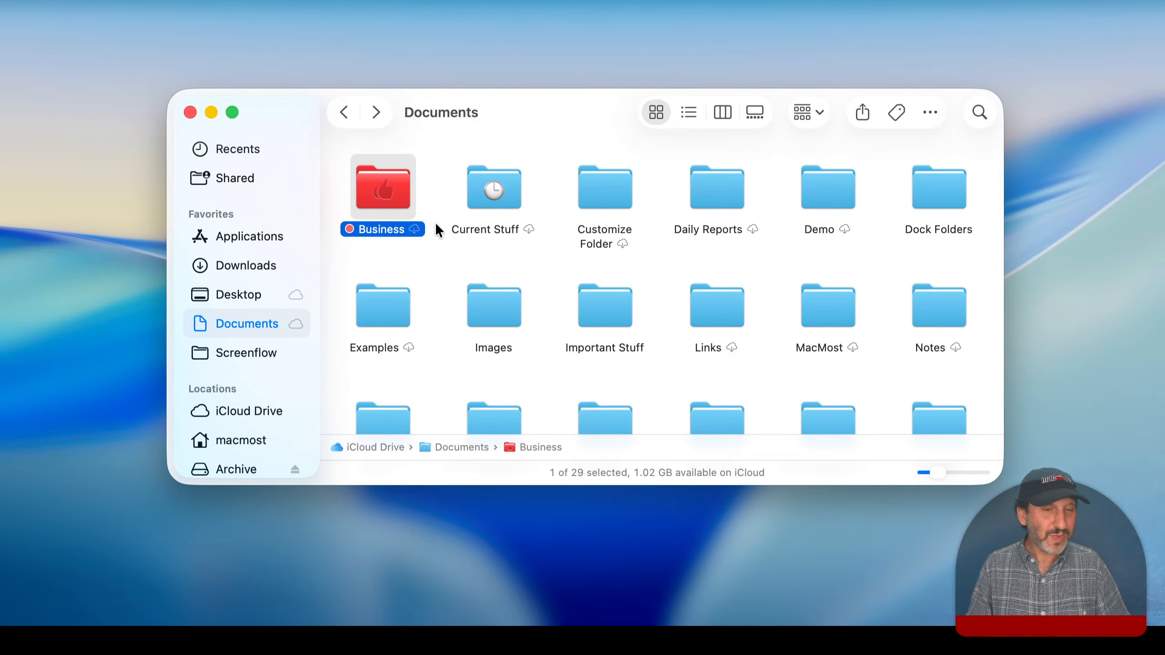
{"action": "left_click", "coordinate": [443, 255]}
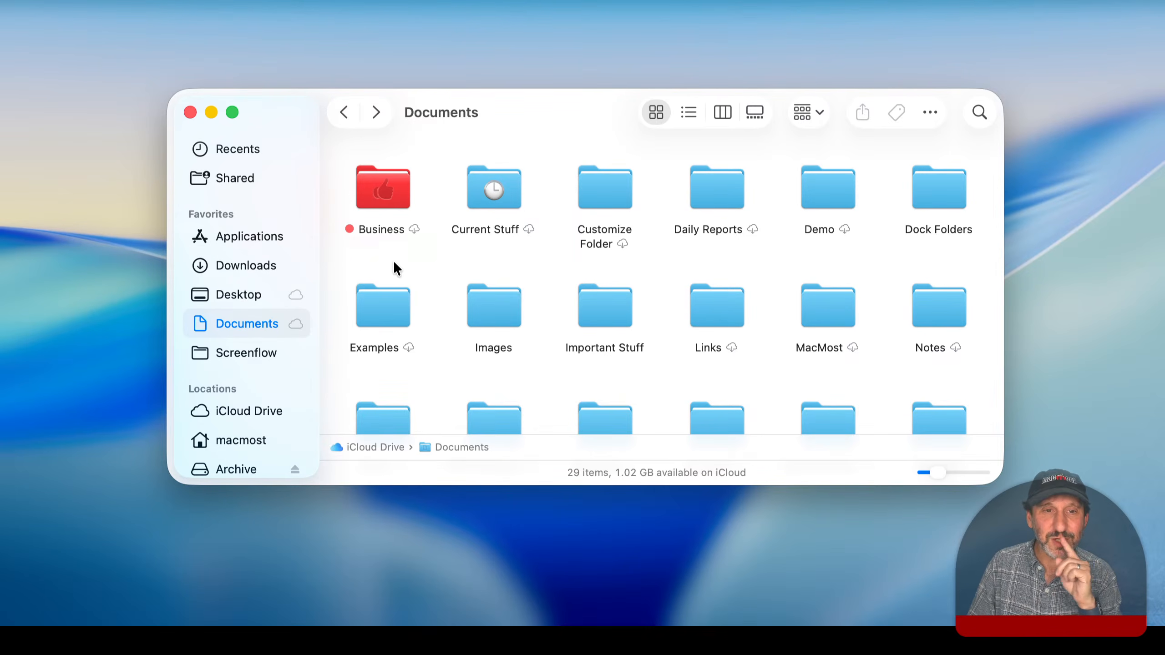
With the Business folder selected, display the Documents window's parent folder hierarchy and dismiss it
{"action": "left_click", "coordinate": [395, 183]}
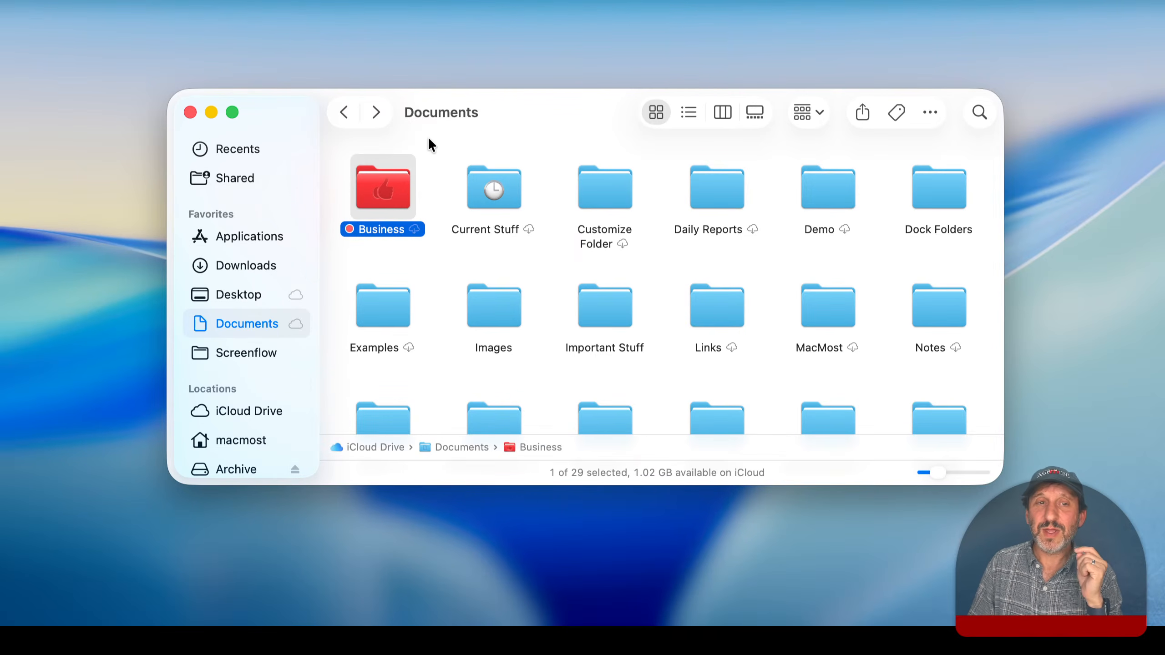
{"action": "mouse_move", "coordinate": [442, 112]}
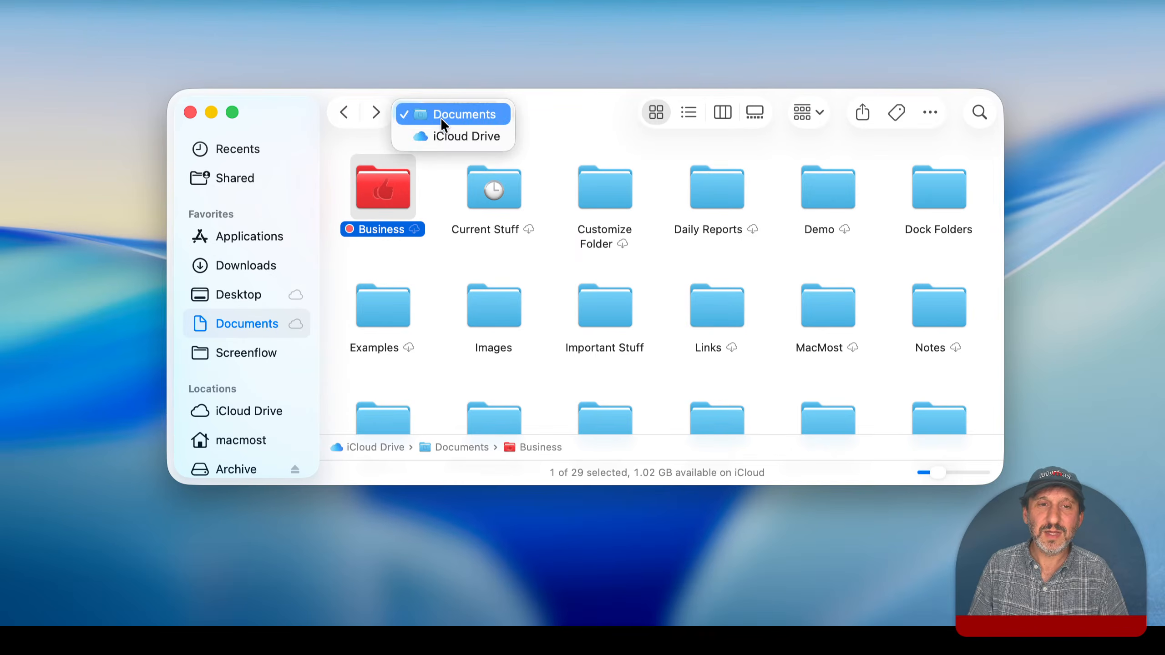
{"action": "left_click", "coordinate": [581, 125]}
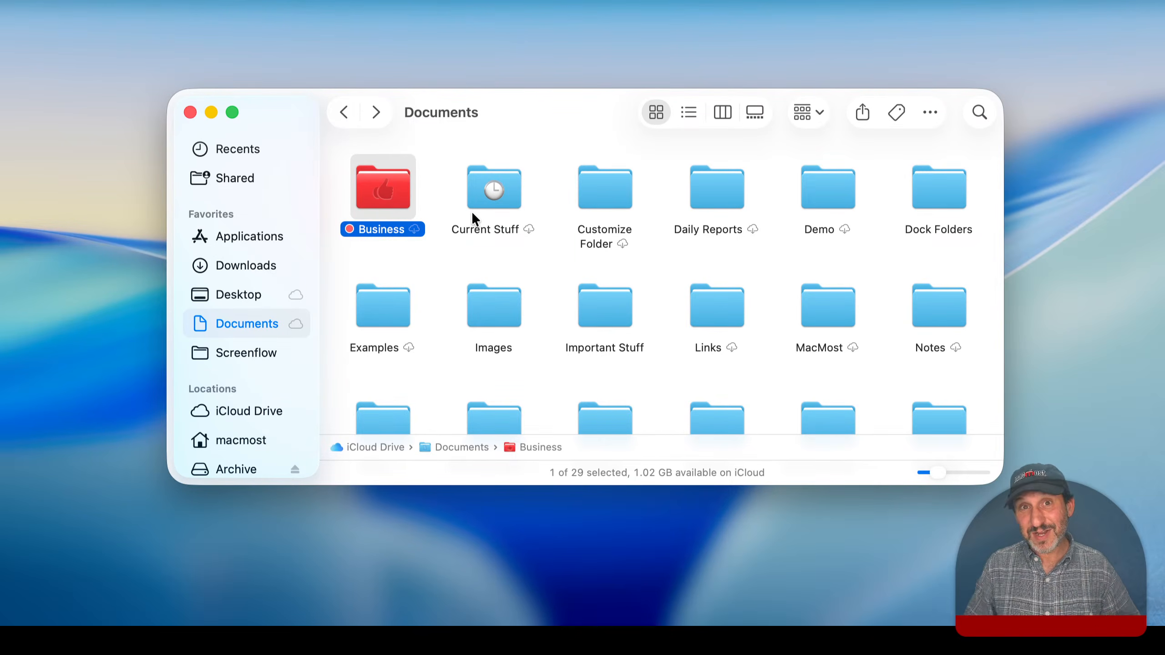
View the Business folder's color and symbol customization options and close them
{"action": "right_click", "coordinate": [397, 184]}
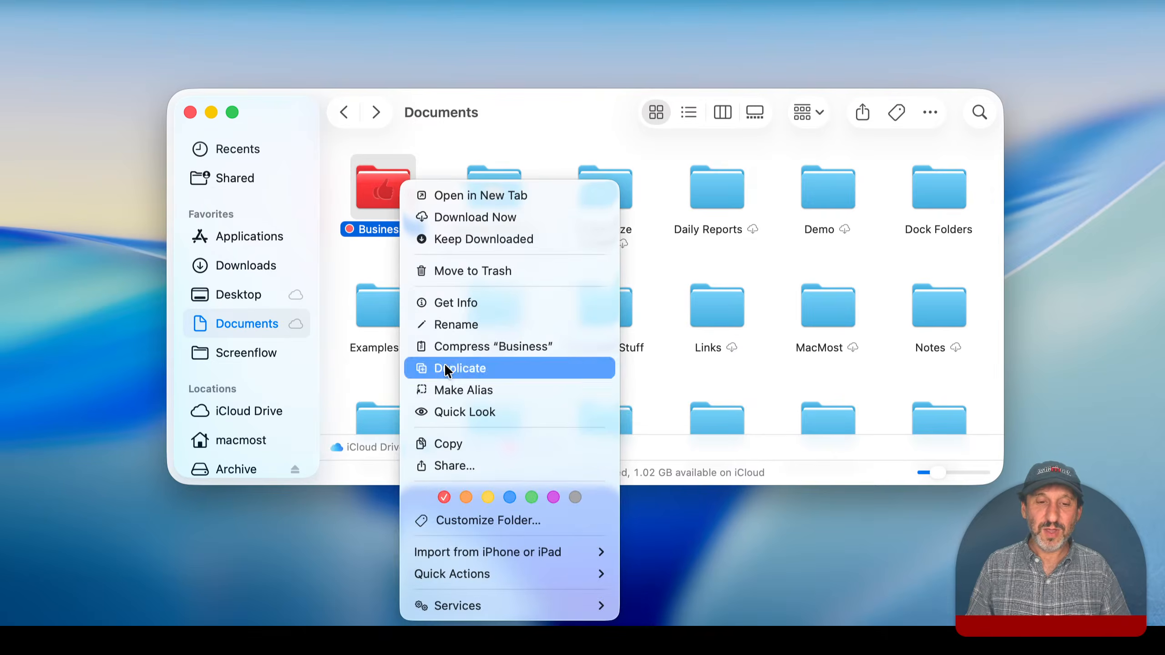
{"action": "left_click", "coordinate": [463, 521]}
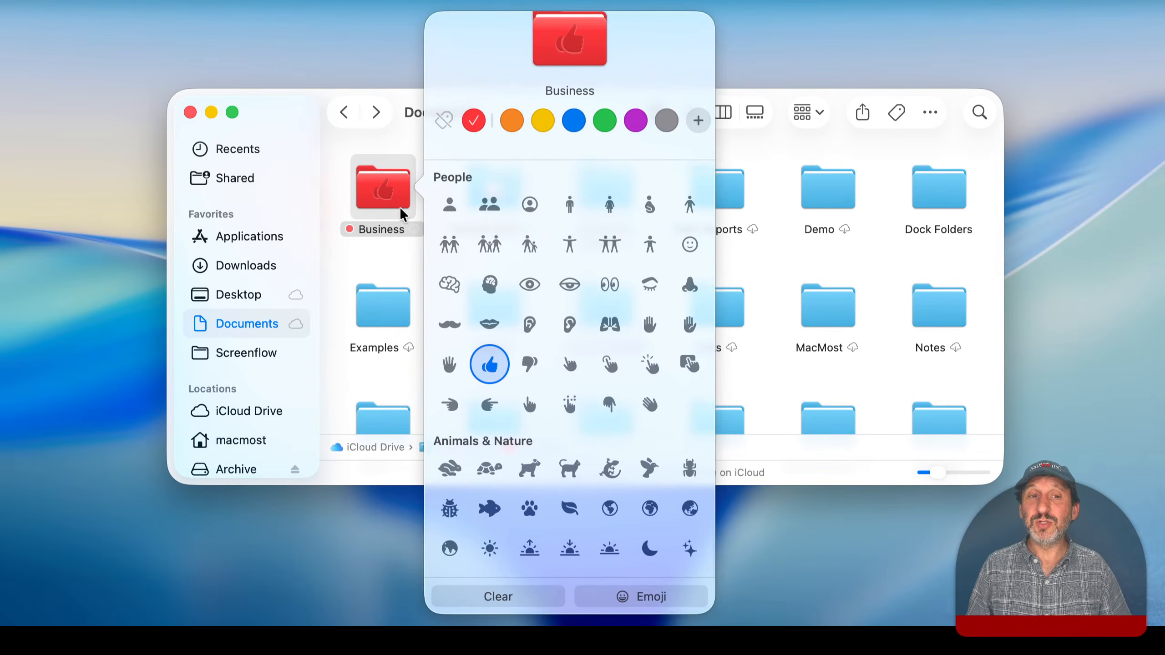
{"action": "left_click", "coordinate": [379, 253]}
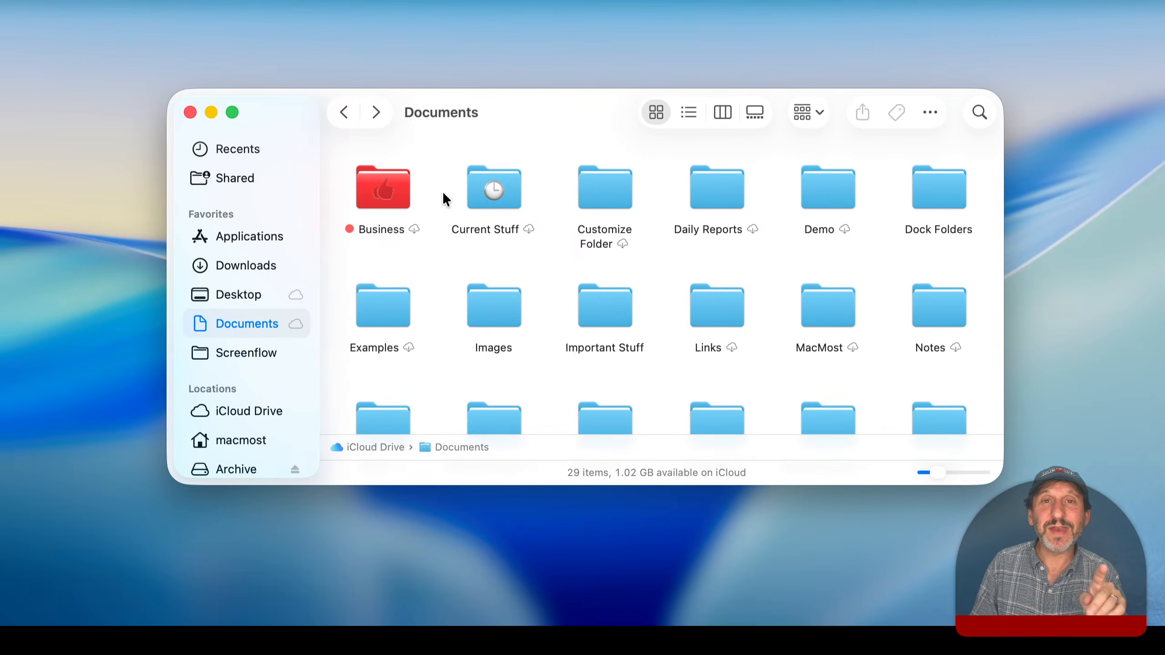
{"action": "left_click", "coordinate": [380, 190]}
{"action": "left_click", "coordinate": [502, 185]}
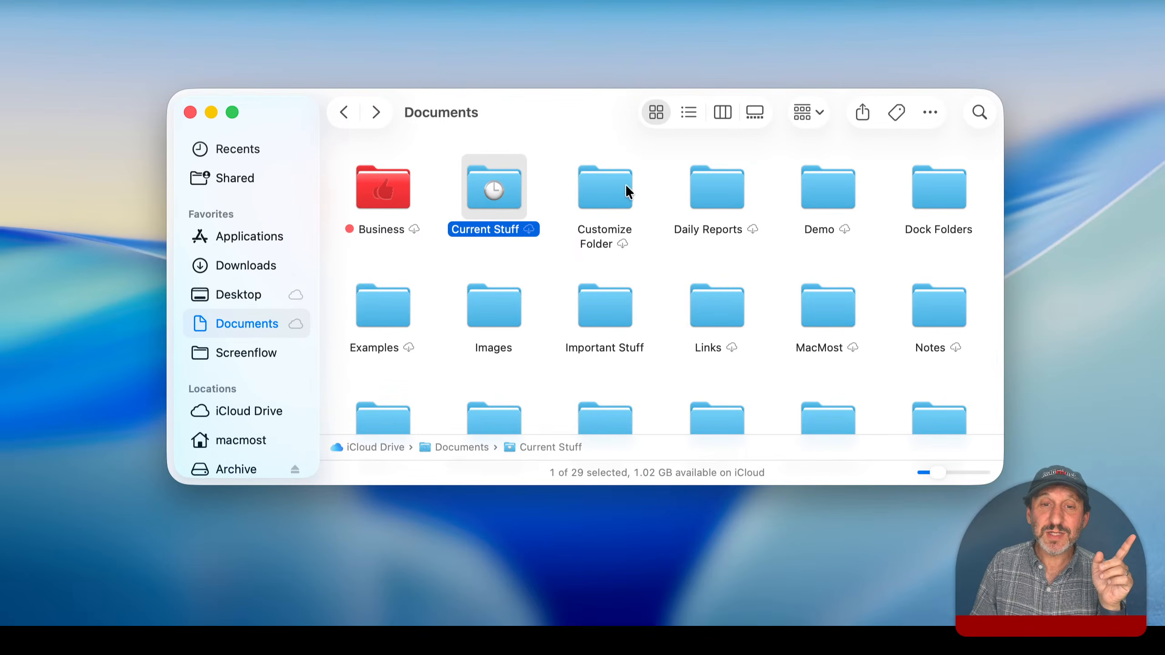
{"action": "left_click", "coordinate": [625, 184]}
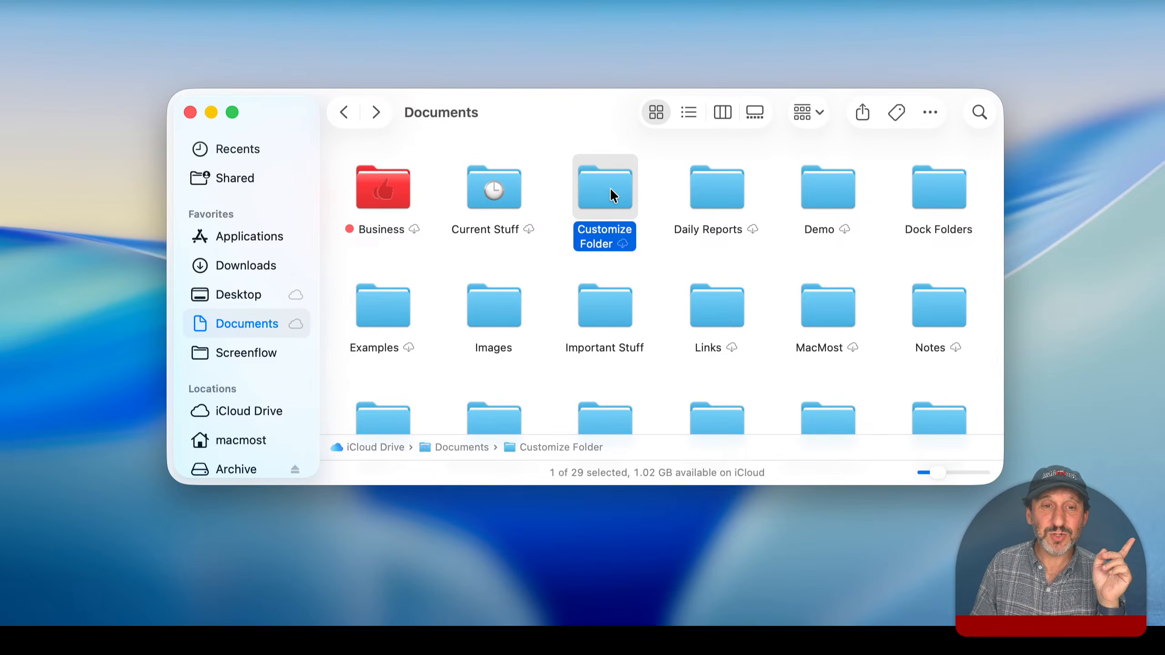
Open the Other folder in Documents and preview MacMost Icon.png with Quick Look
{"action": "scroll", "coordinate": [780, 187], "scroll_direction": "down", "scroll_amount": 3}
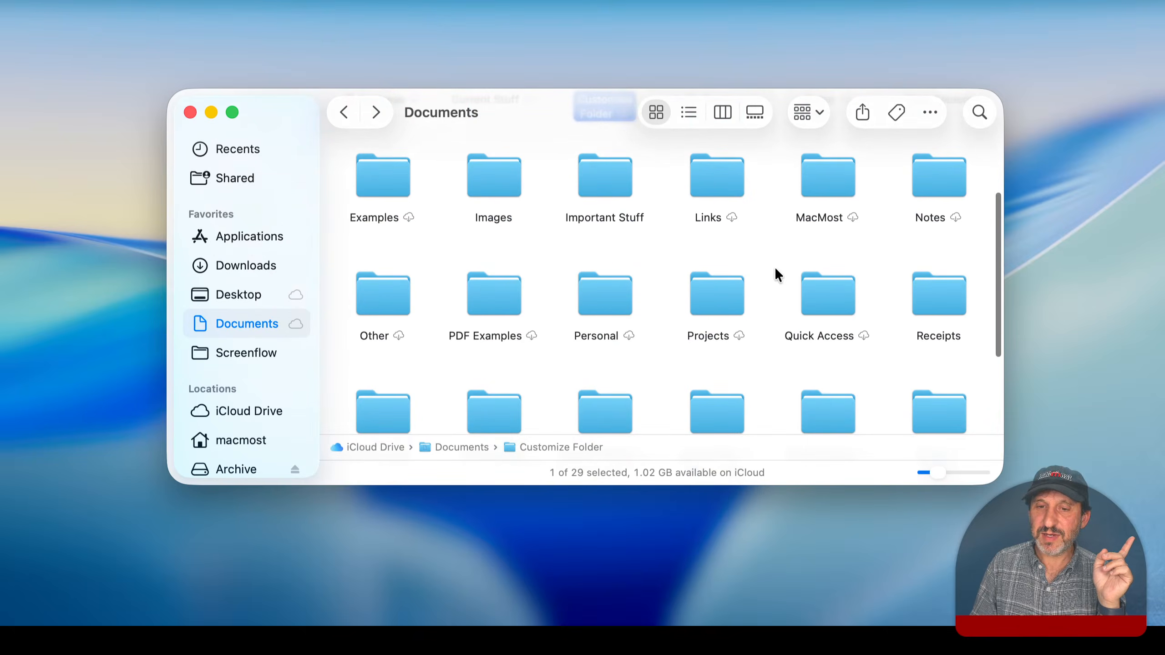
{"action": "double_click", "coordinate": [384, 294]}
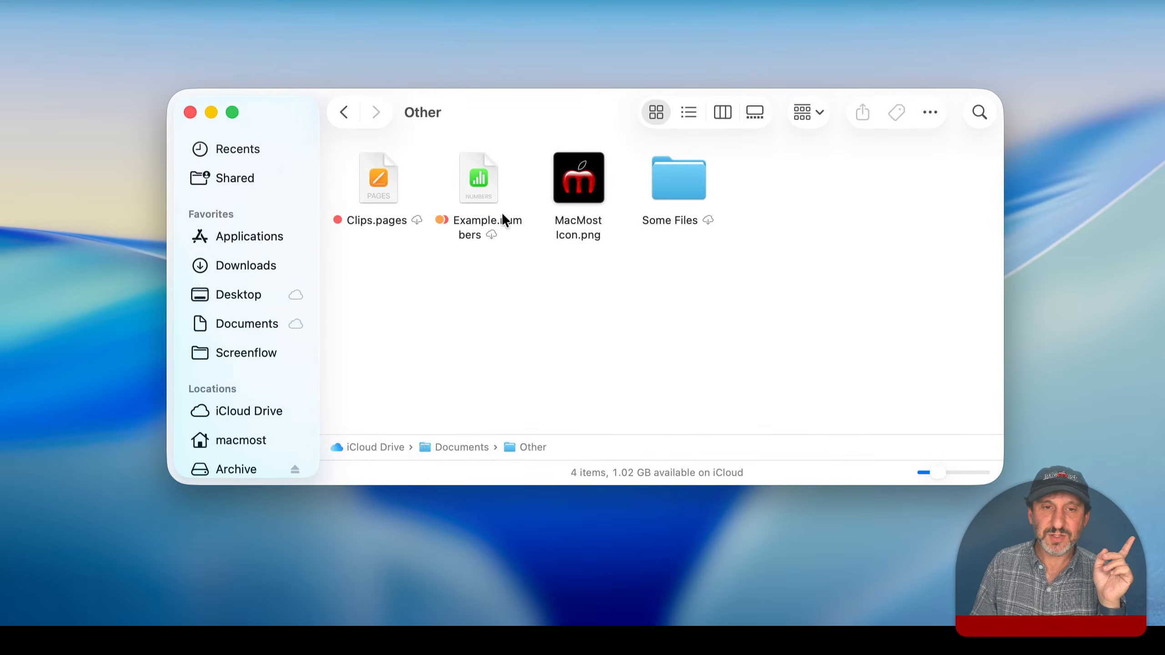
{"action": "left_click", "coordinate": [587, 180]}
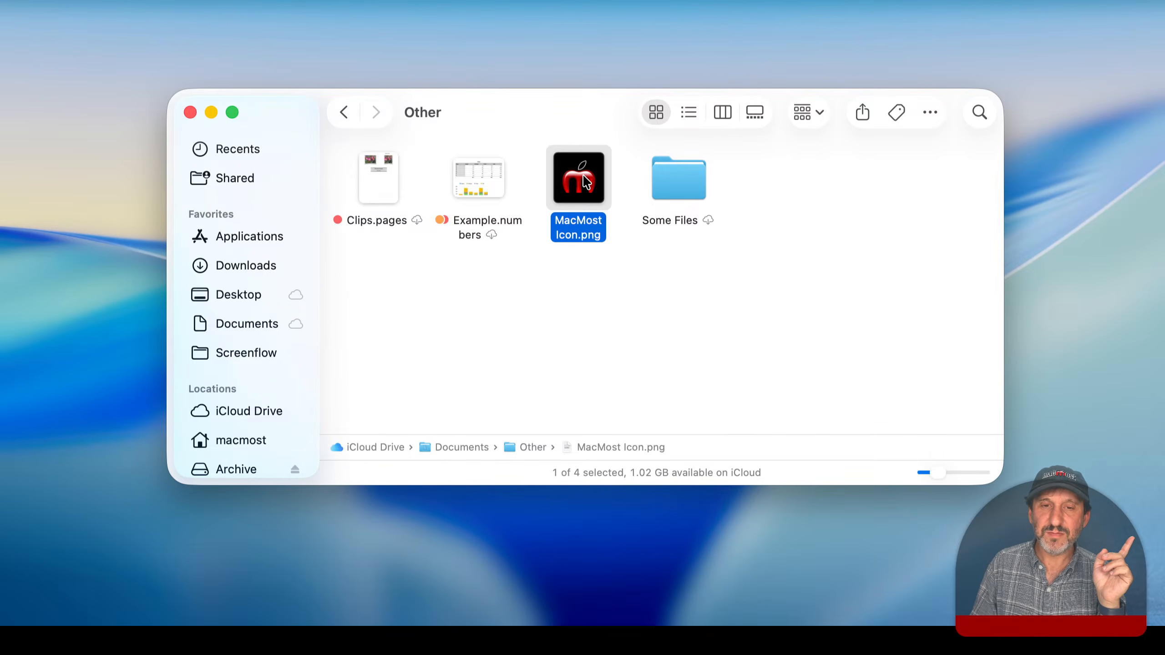
{"action": "left_click", "coordinate": [585, 307]}
{"action": "left_click", "coordinate": [584, 187]}
{"action": "key", "text": "space"}
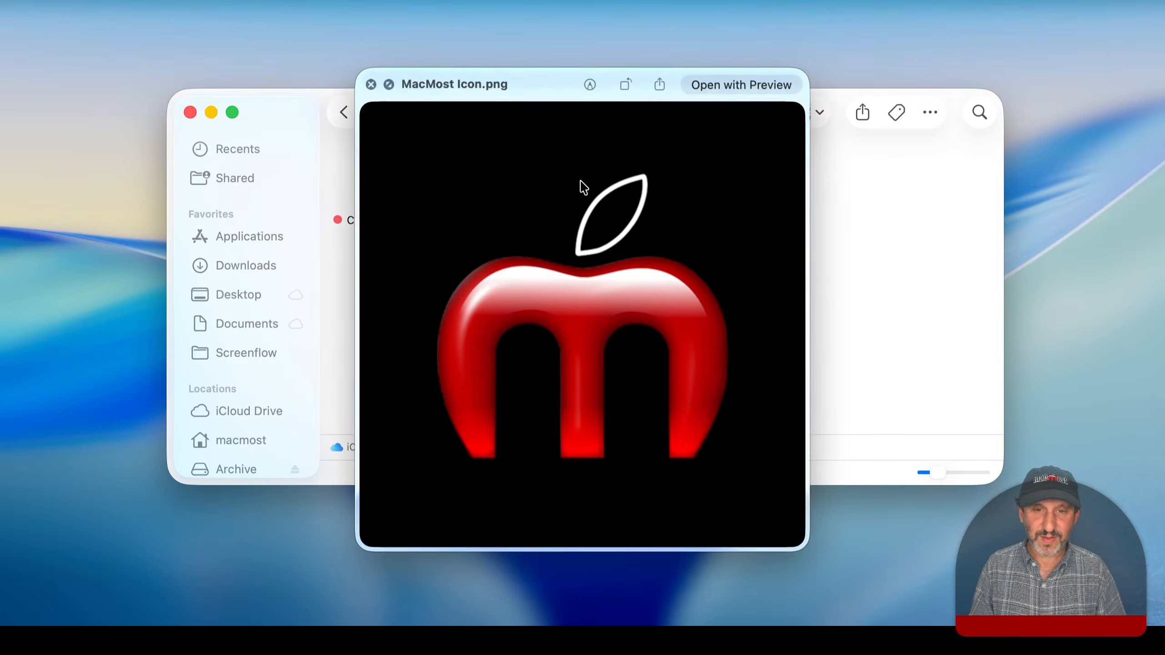
{"action": "key", "text": "space"}
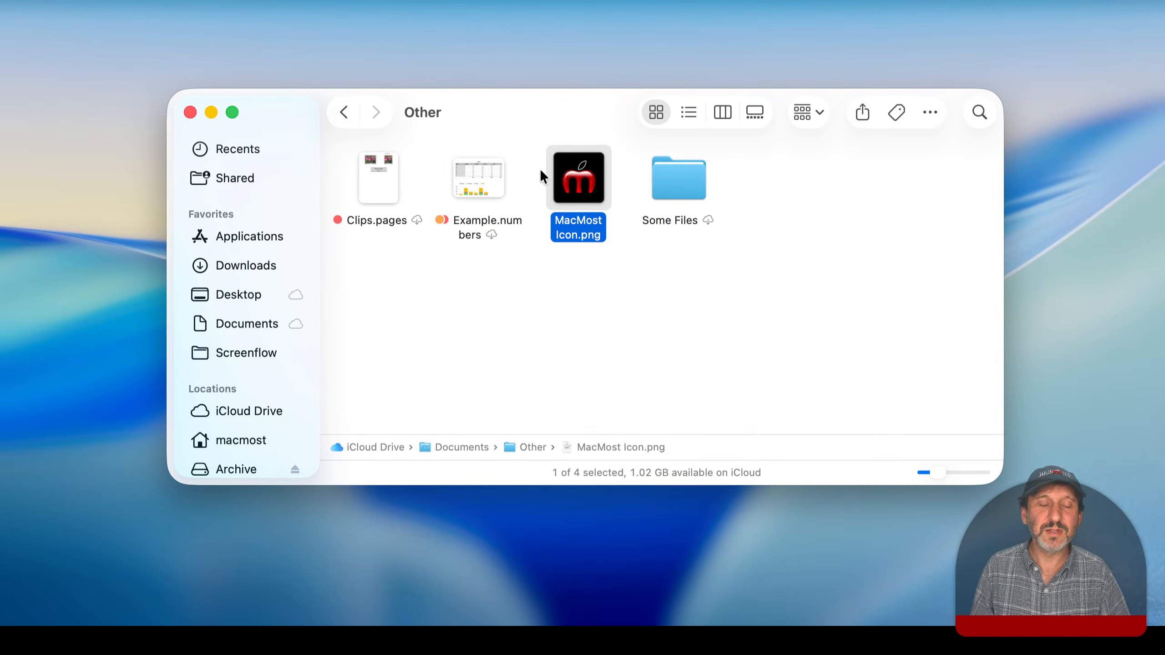
Replace the Some Files folder's icon with the copied MacMost icon image through its info window
{"action": "left_click", "coordinate": [656, 179]}
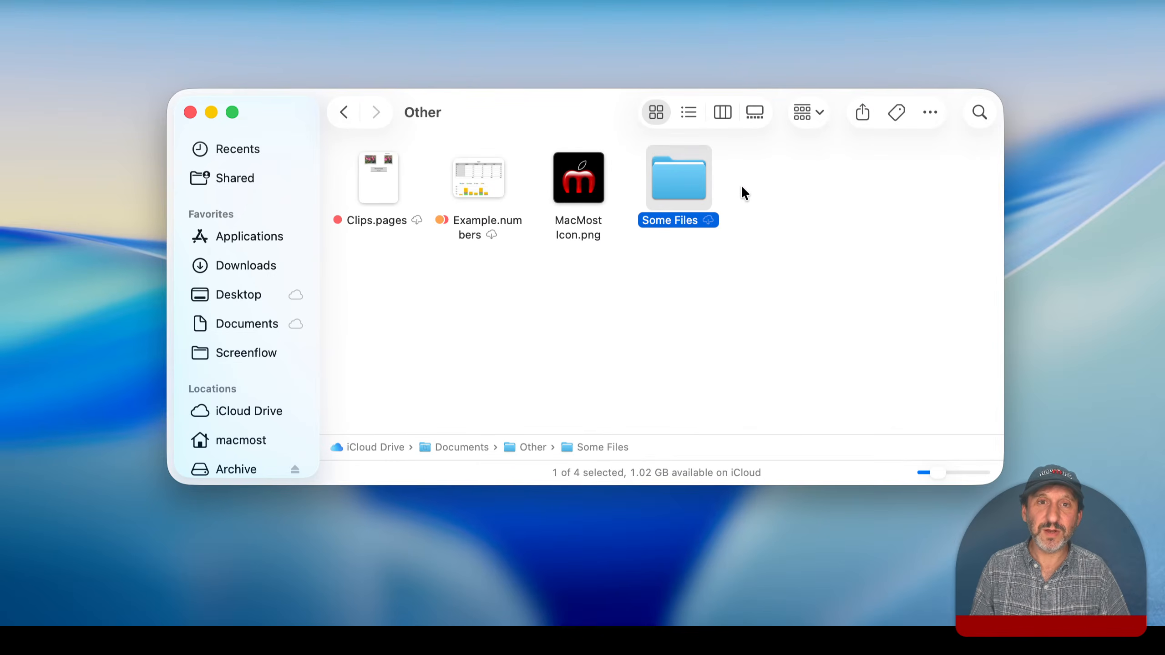
{"action": "key", "text": "super+i"}
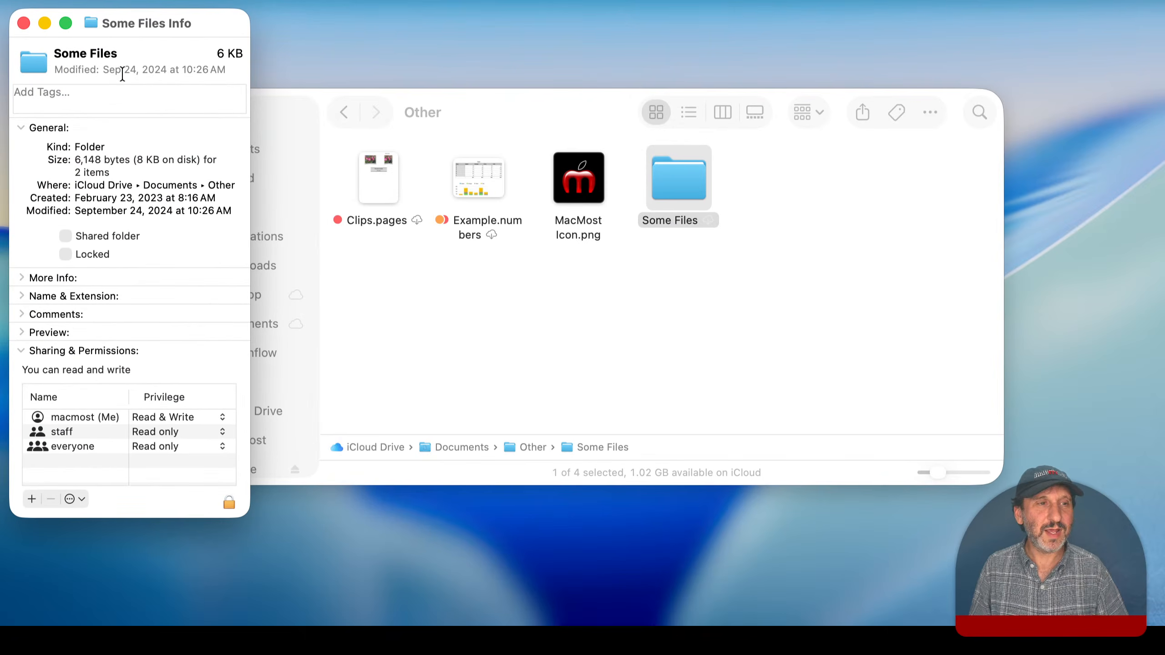
{"action": "left_click", "coordinate": [35, 66]}
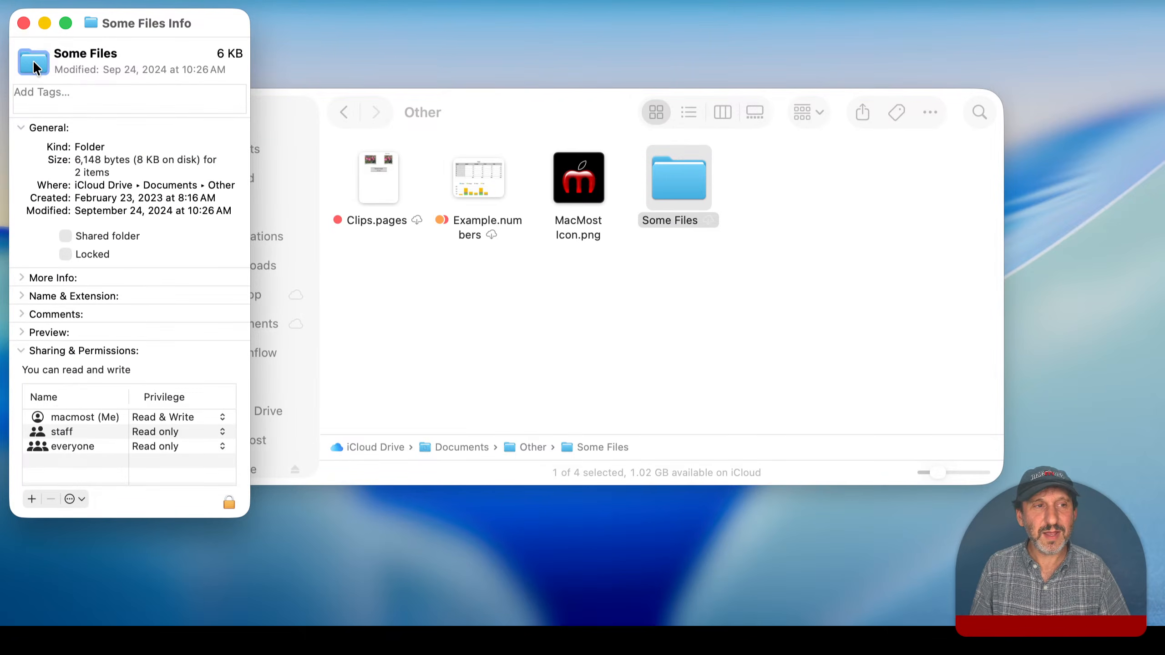
{"action": "key", "text": "super+v"}
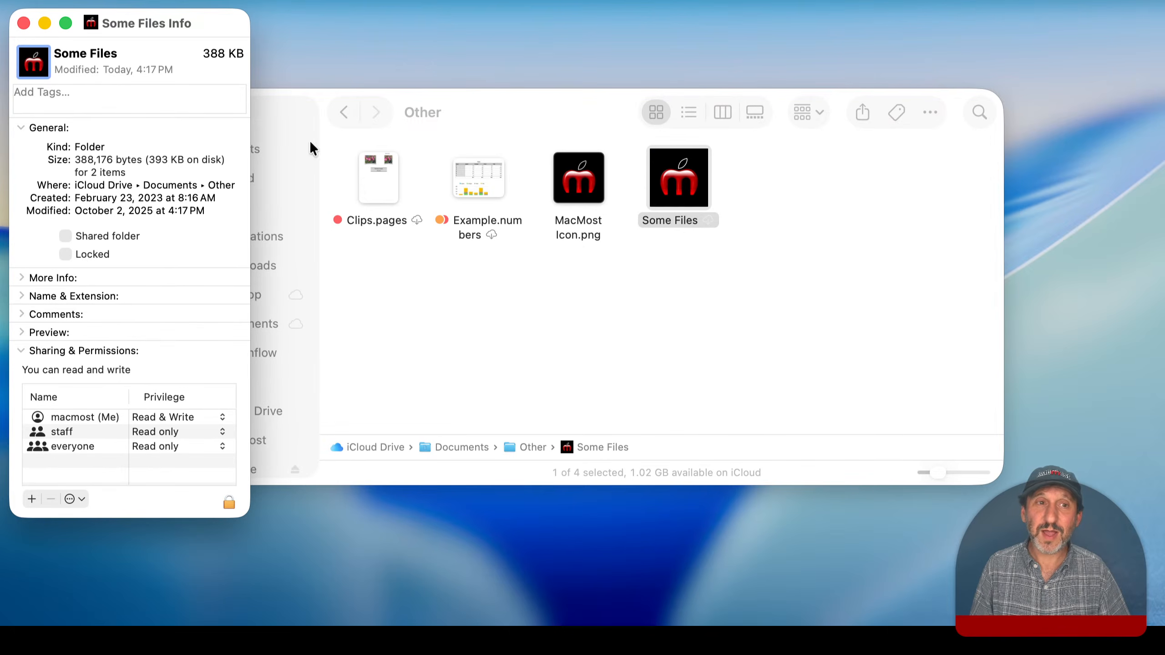
{"action": "left_click", "coordinate": [137, 103]}
{"action": "left_click", "coordinate": [773, 200]}
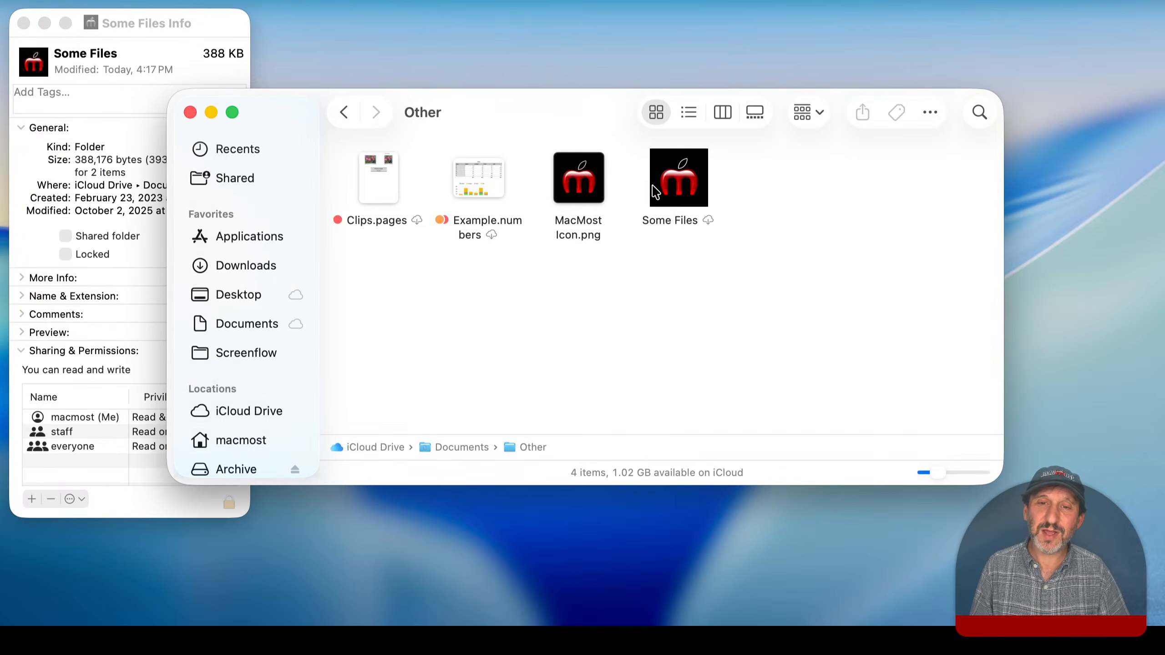
Open the Some Files folder to view its contents and go back to the Other folder
{"action": "double_click", "coordinate": [680, 176]}
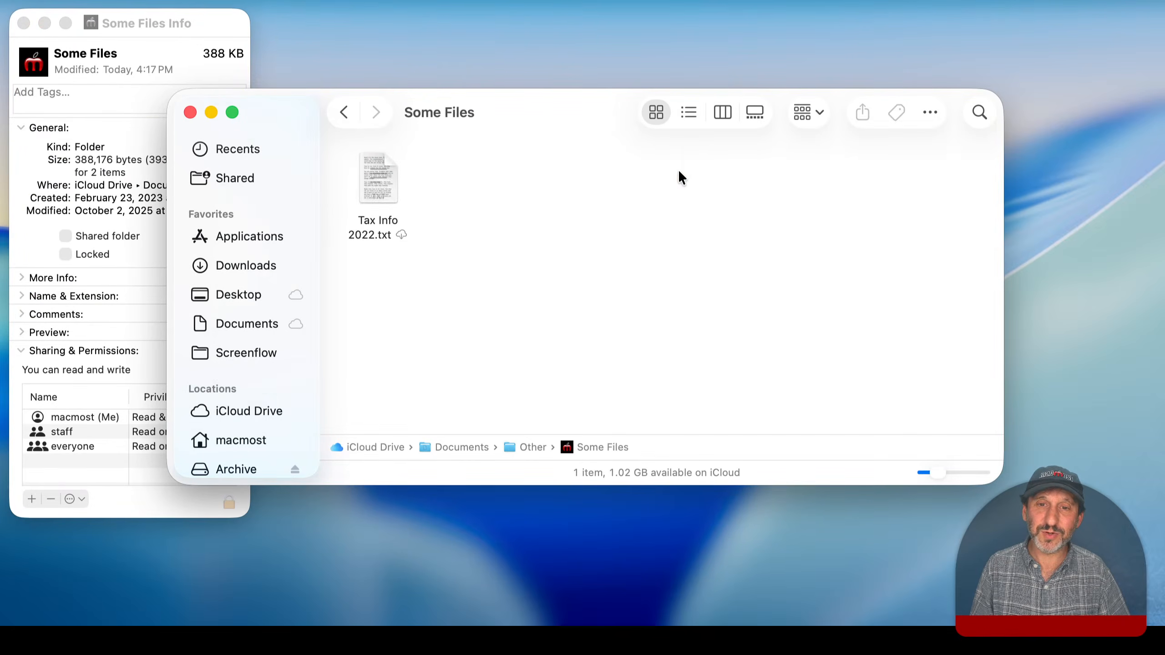
{"action": "left_click", "coordinate": [342, 111]}
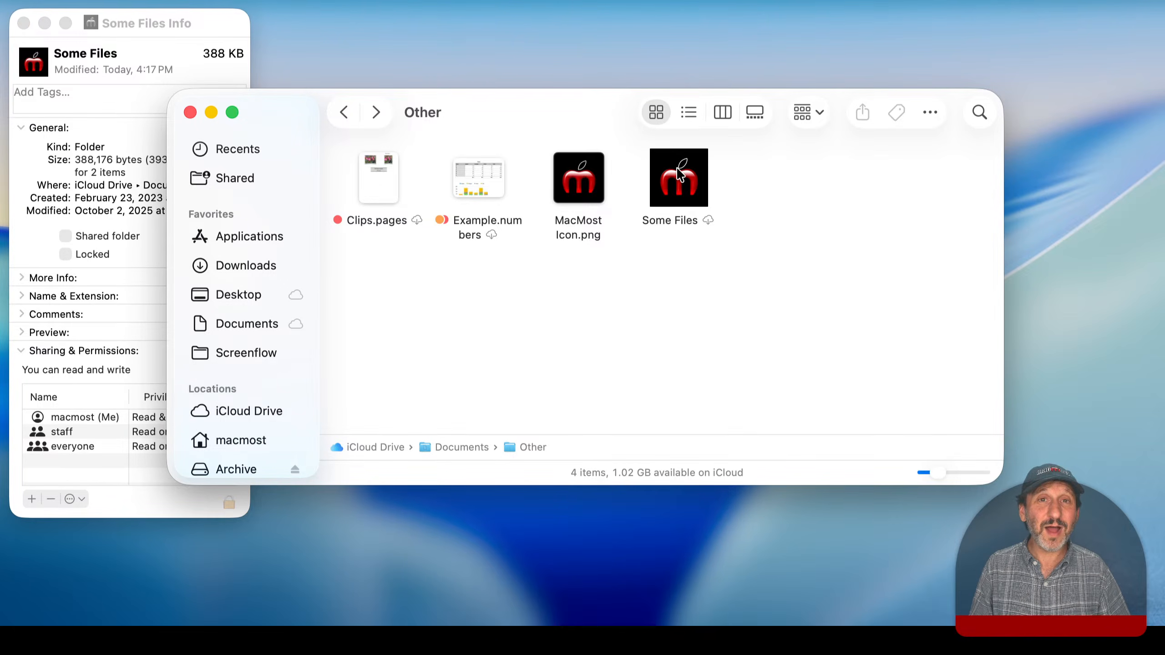
{"action": "left_click", "coordinate": [92, 54]}
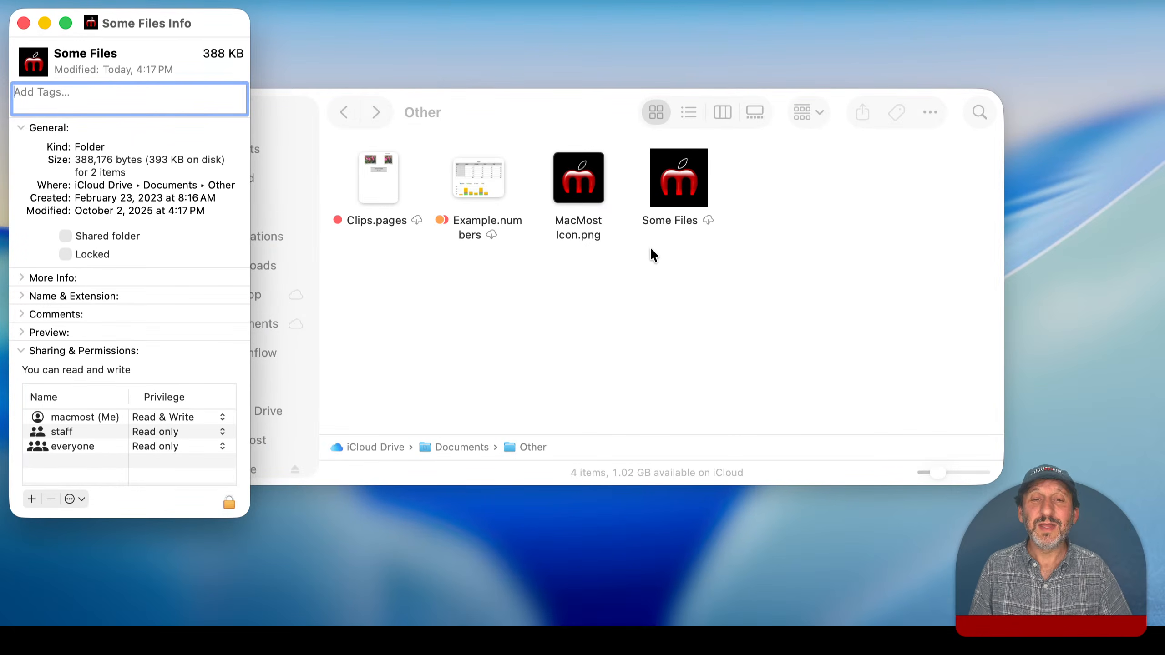
{"action": "left_click", "coordinate": [646, 268]}
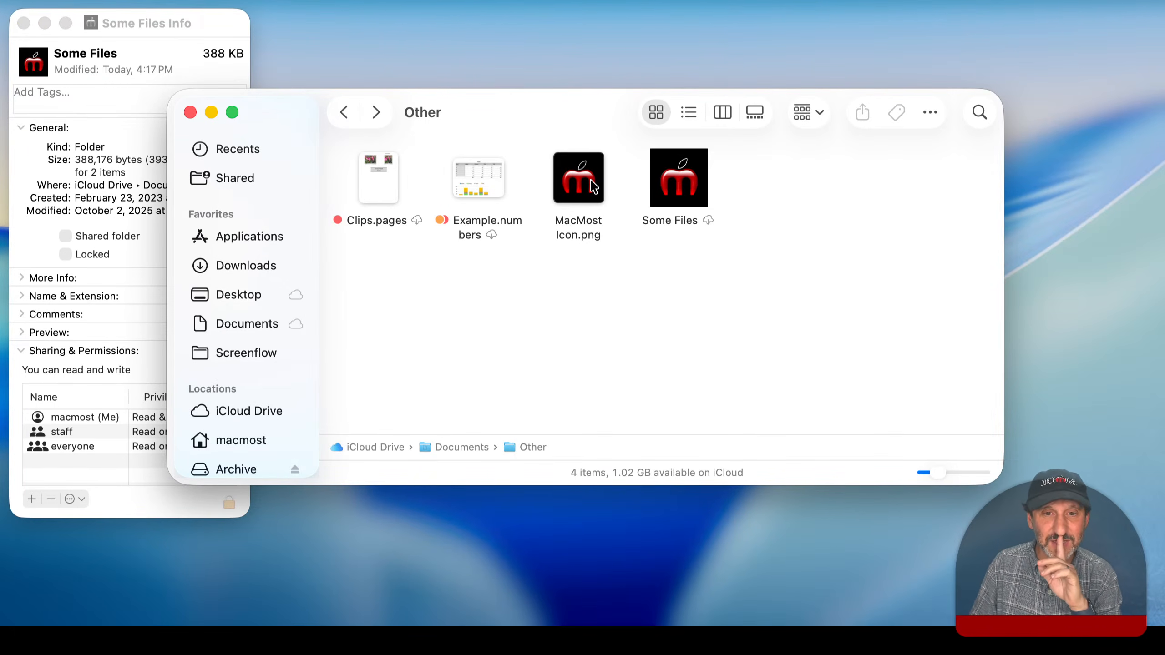
{"action": "left_click", "coordinate": [675, 183]}
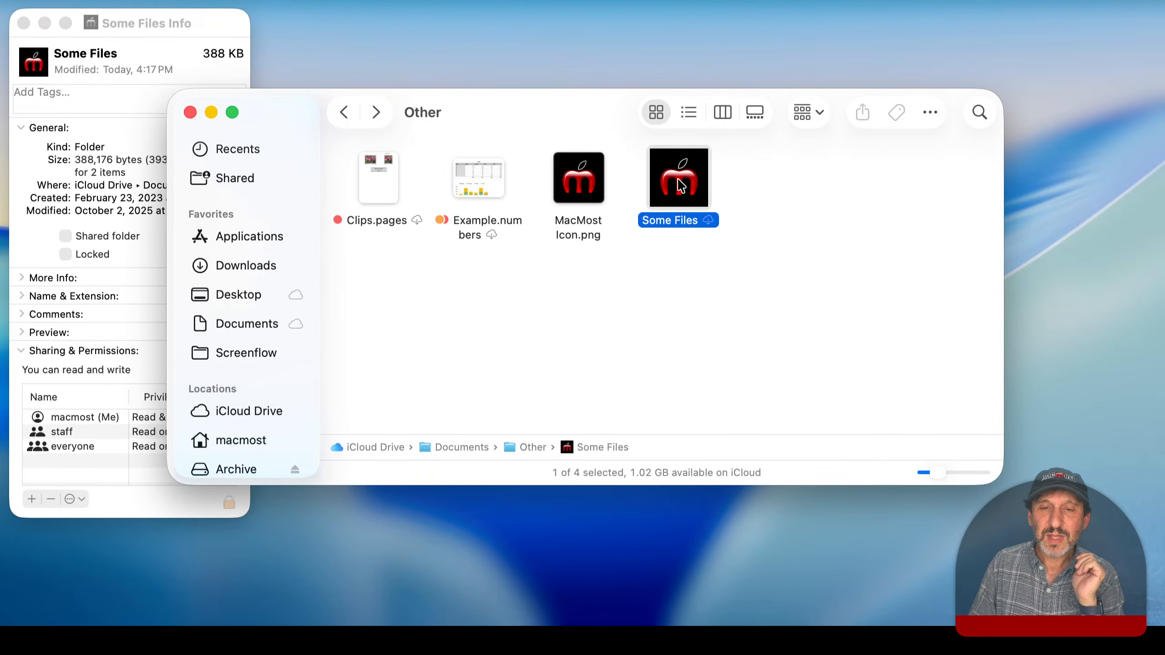
{"action": "left_click", "coordinate": [654, 271]}
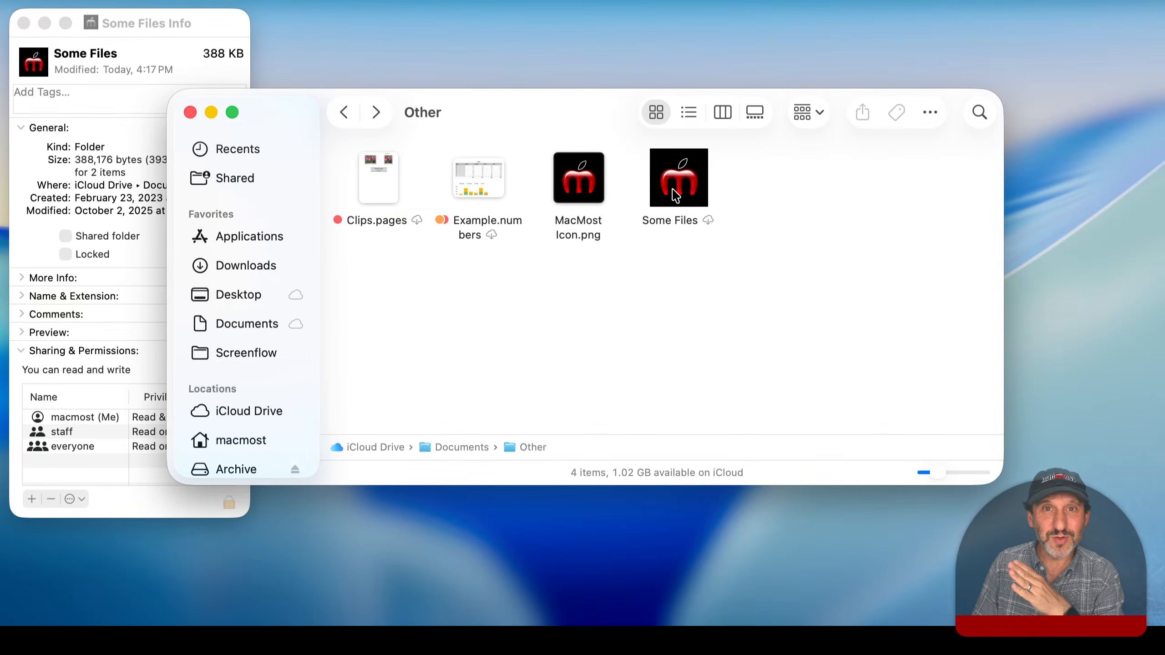
Remove the custom icon from the Some Files folder and close its info window
{"action": "left_click", "coordinate": [31, 71]}
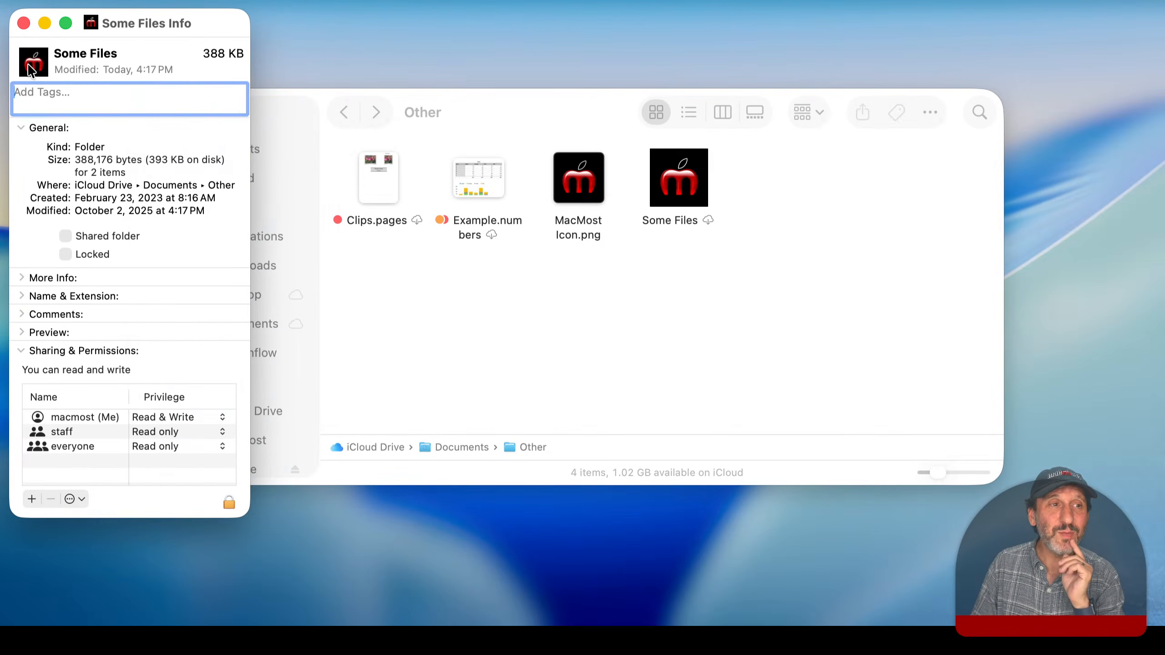
{"action": "left_click", "coordinate": [43, 61]}
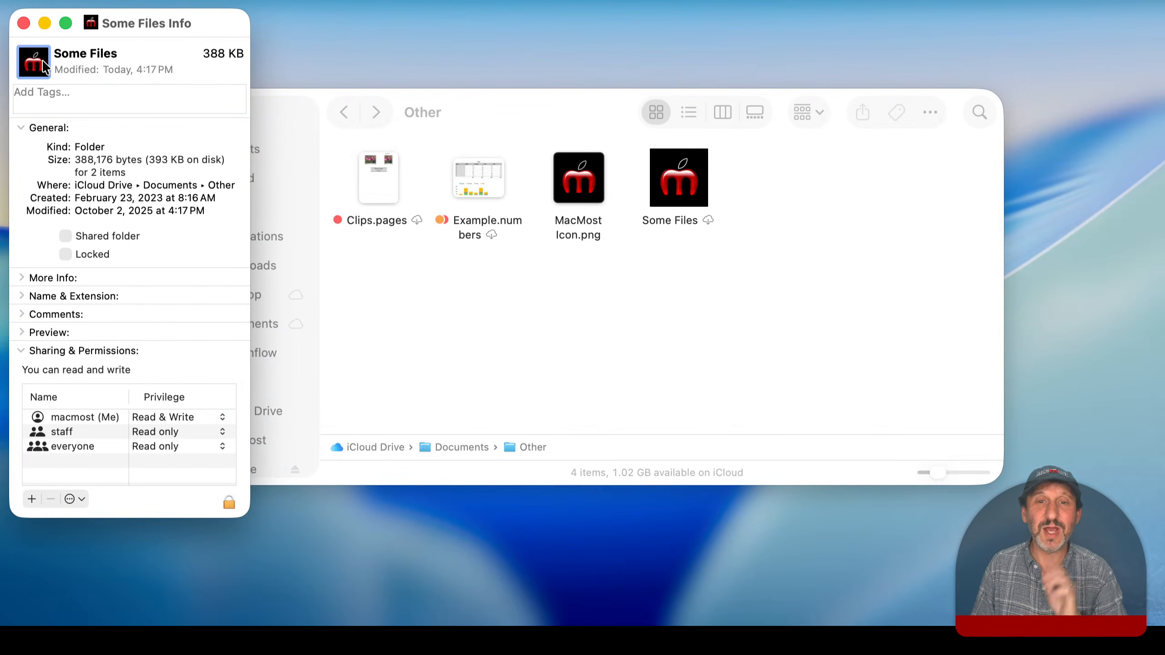
{"action": "key", "text": "BackSpace"}
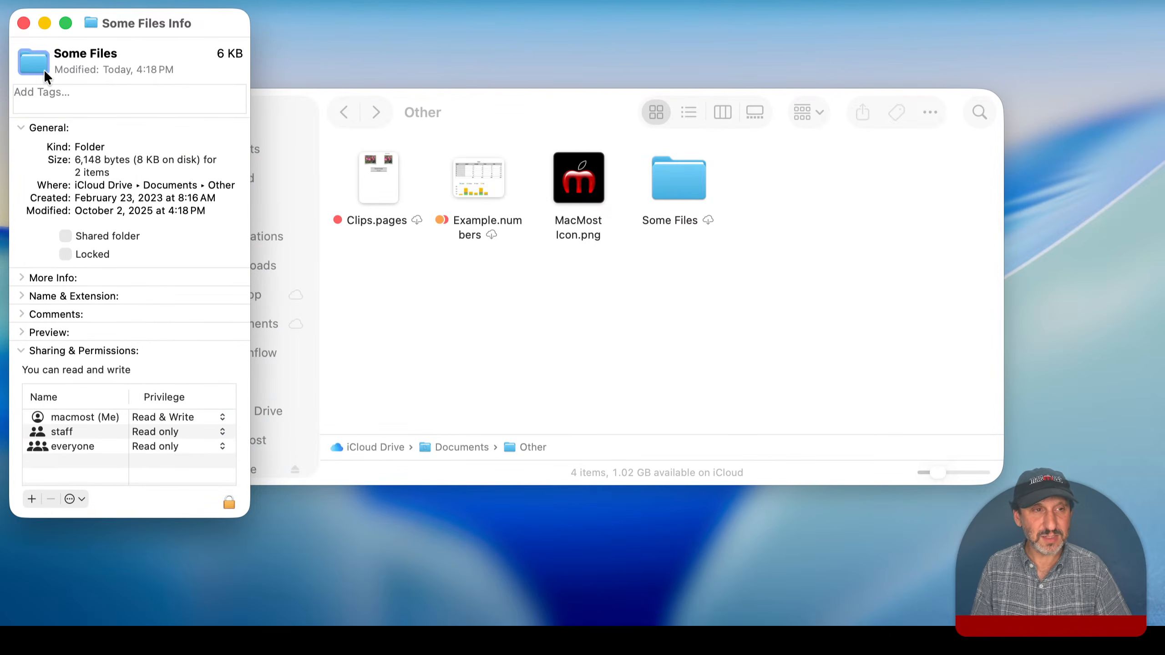
{"action": "left_click", "coordinate": [23, 23]}
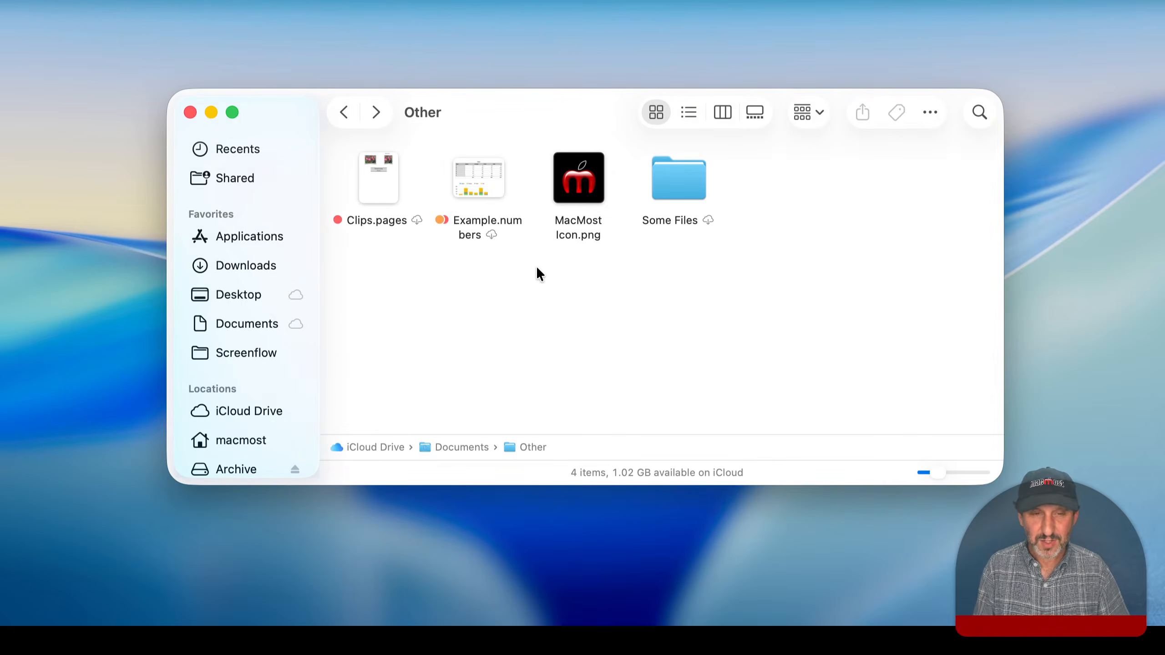
Go up to the Documents folder and look through its folders
{"action": "key", "text": "super+Up"}
{"action": "scroll", "coordinate": [583, 339], "scroll_direction": "down", "scroll_amount": 4}
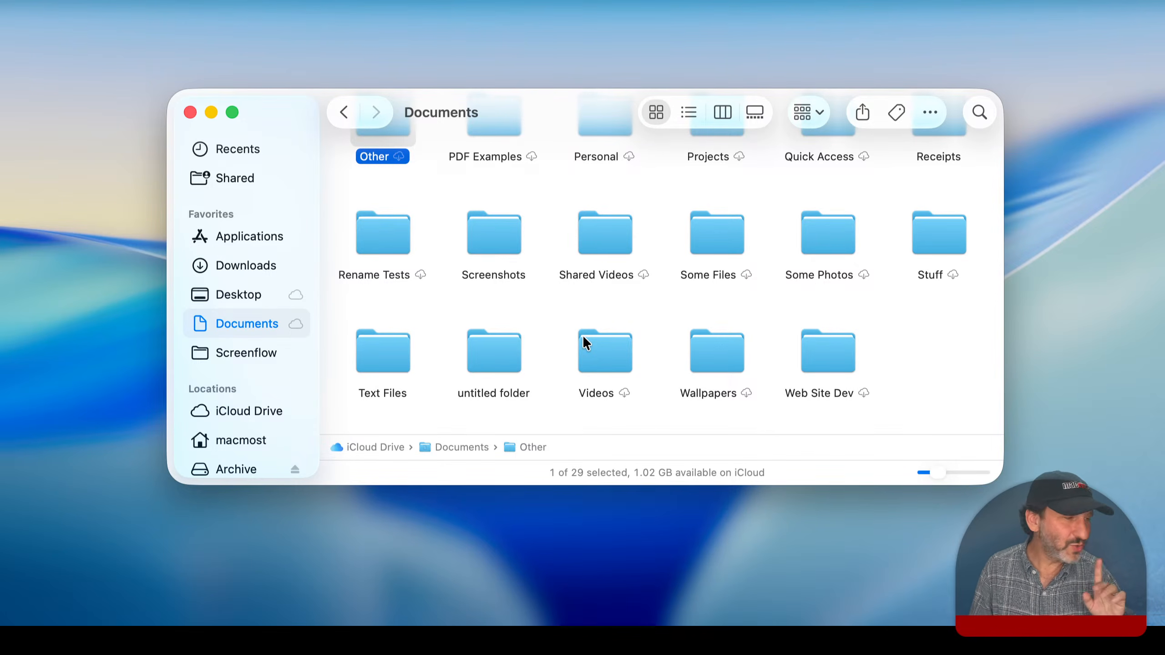
{"action": "scroll", "coordinate": [514, 278], "scroll_direction": "up", "scroll_amount": 5}
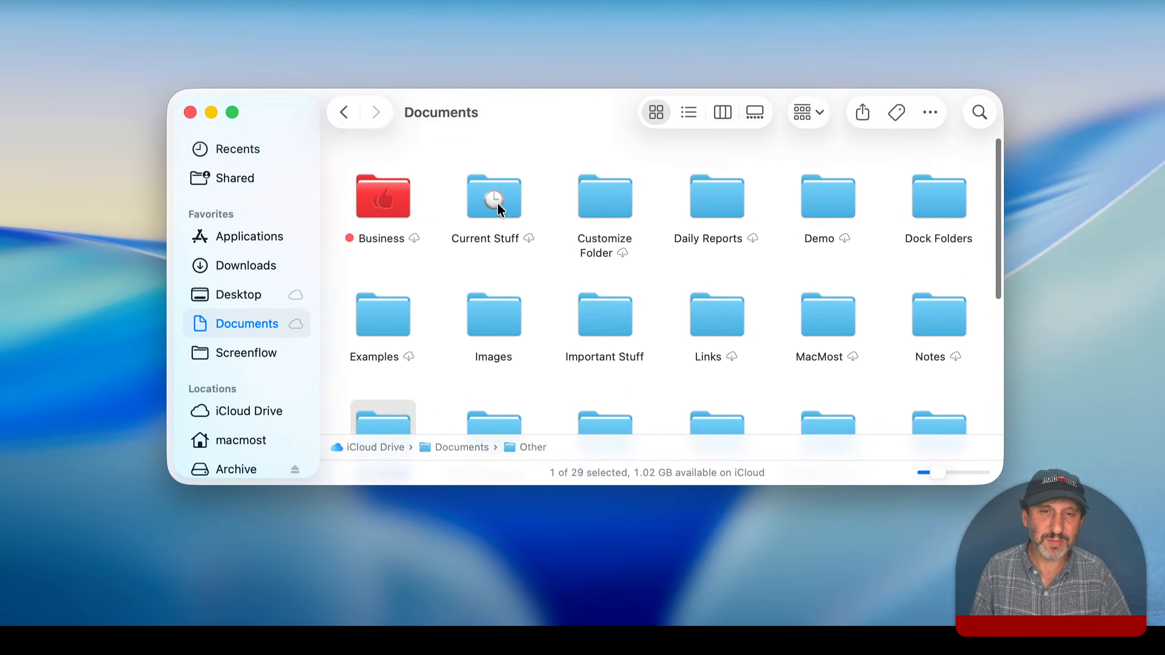
Customize the Customize Folder folder with the bold serif capital A found by searching the emoji characters for "a"
{"action": "left_click", "coordinate": [610, 184]}
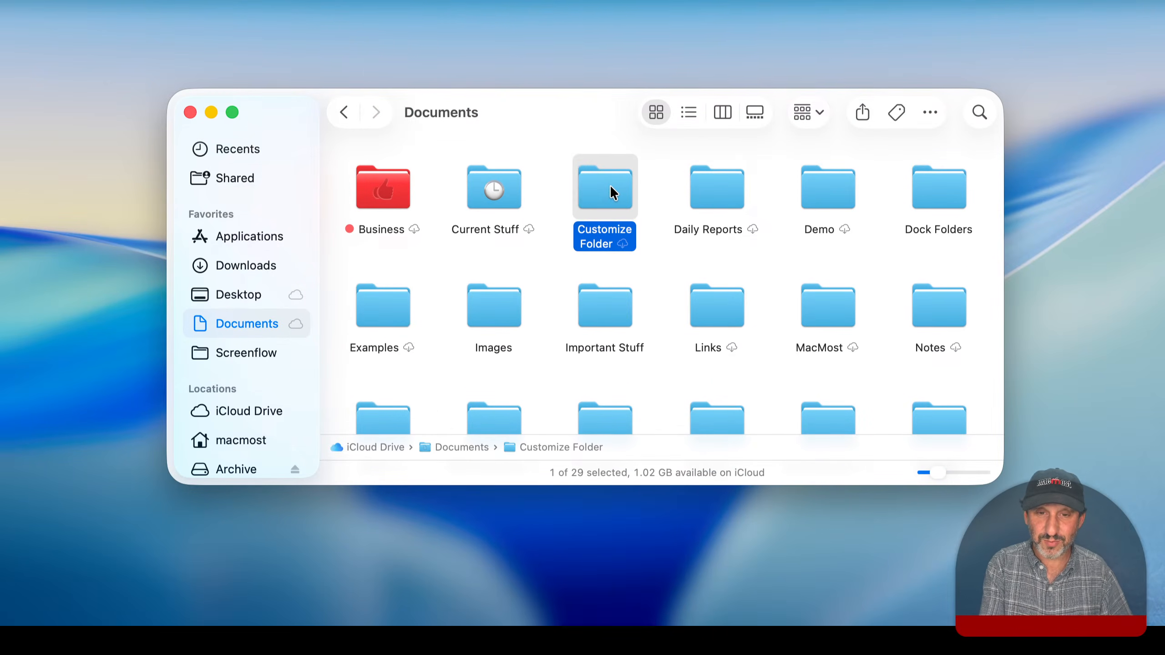
{"action": "key", "text": "super+i"}
{"action": "key", "text": "super+w"}
{"action": "right_click", "coordinate": [610, 185]}
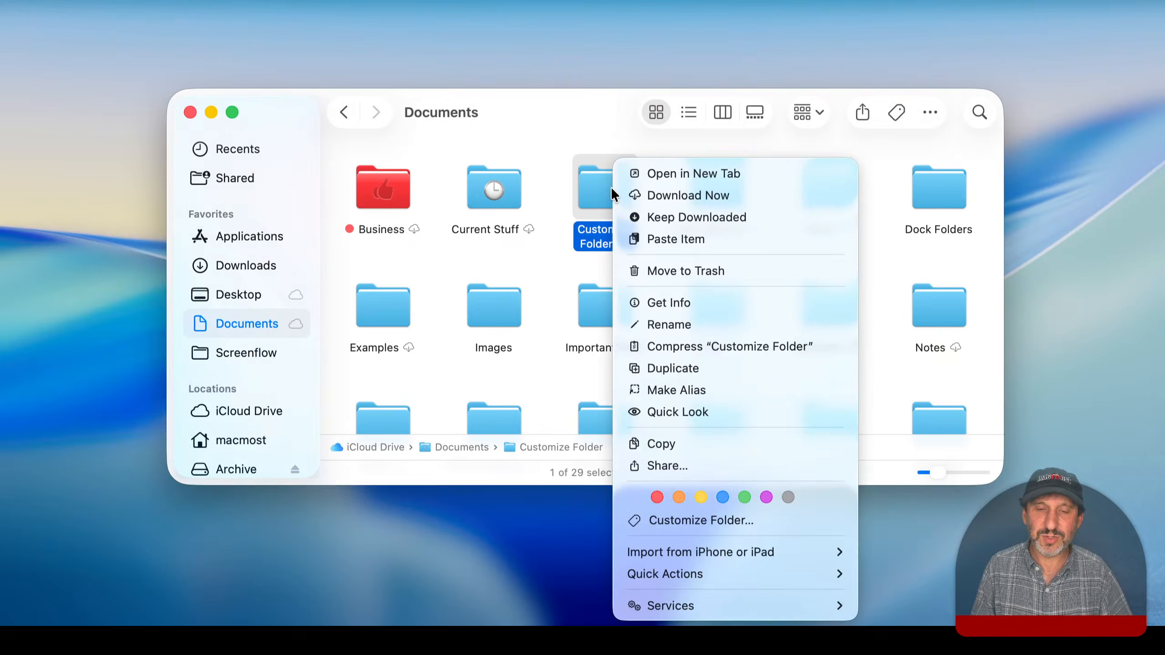
{"action": "left_click", "coordinate": [658, 519]}
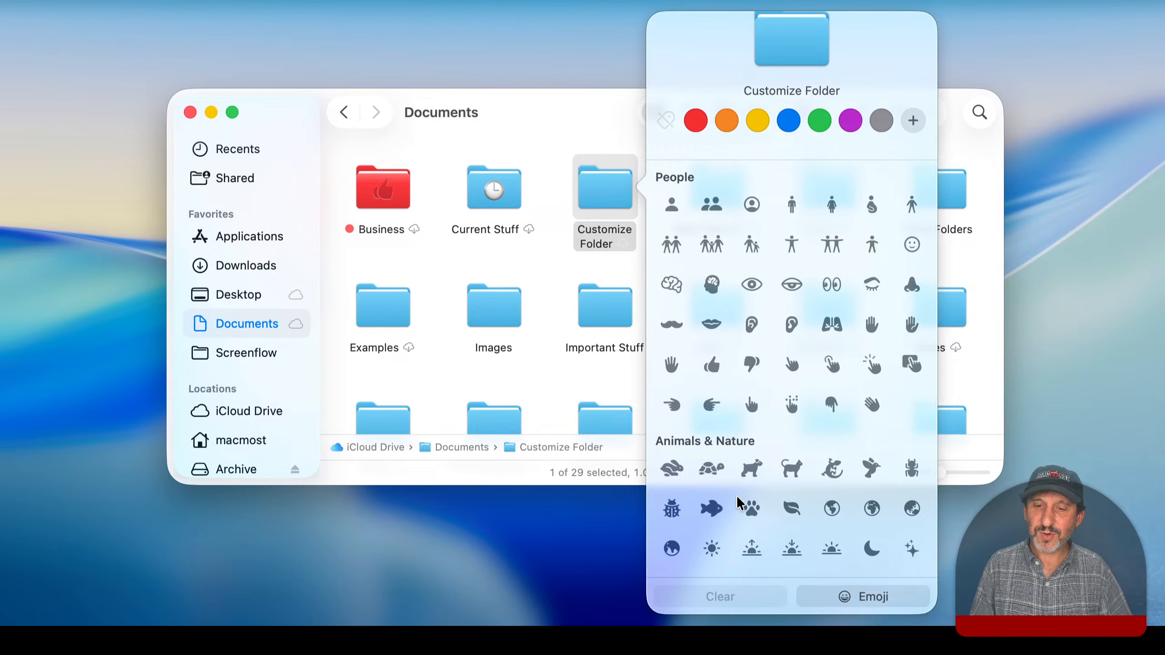
{"action": "type", "text": "a"}
{"action": "scroll", "coordinate": [808, 390], "scroll_direction": "down", "scroll_amount": 3}
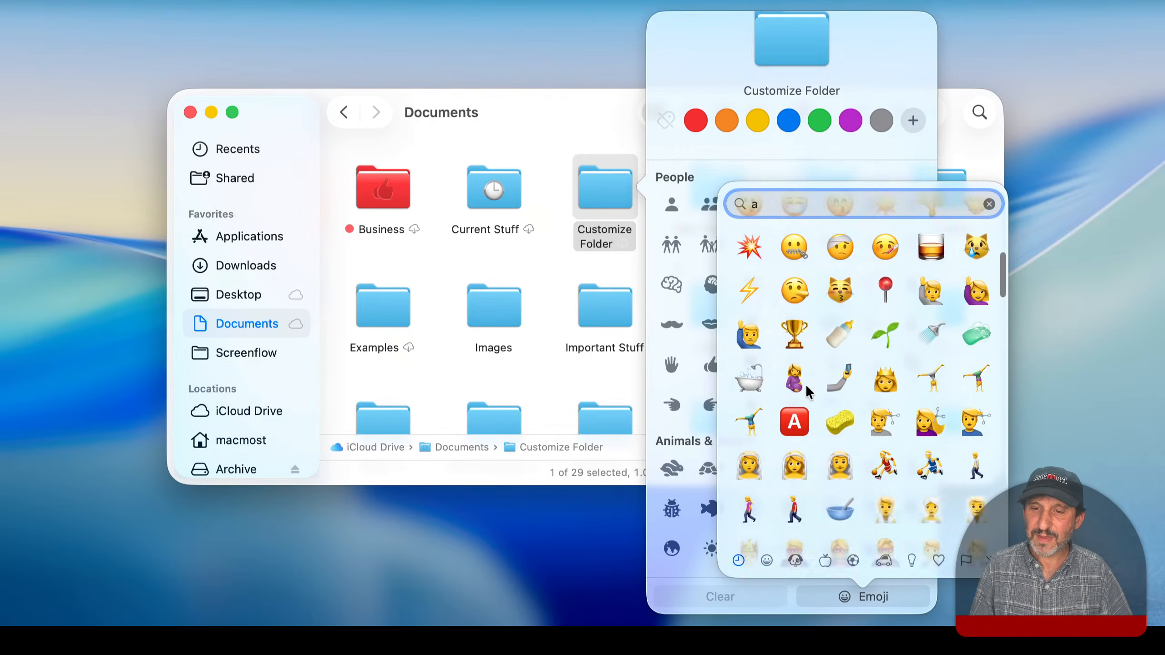
{"action": "scroll", "coordinate": [805, 390], "scroll_direction": "down", "scroll_amount": 15}
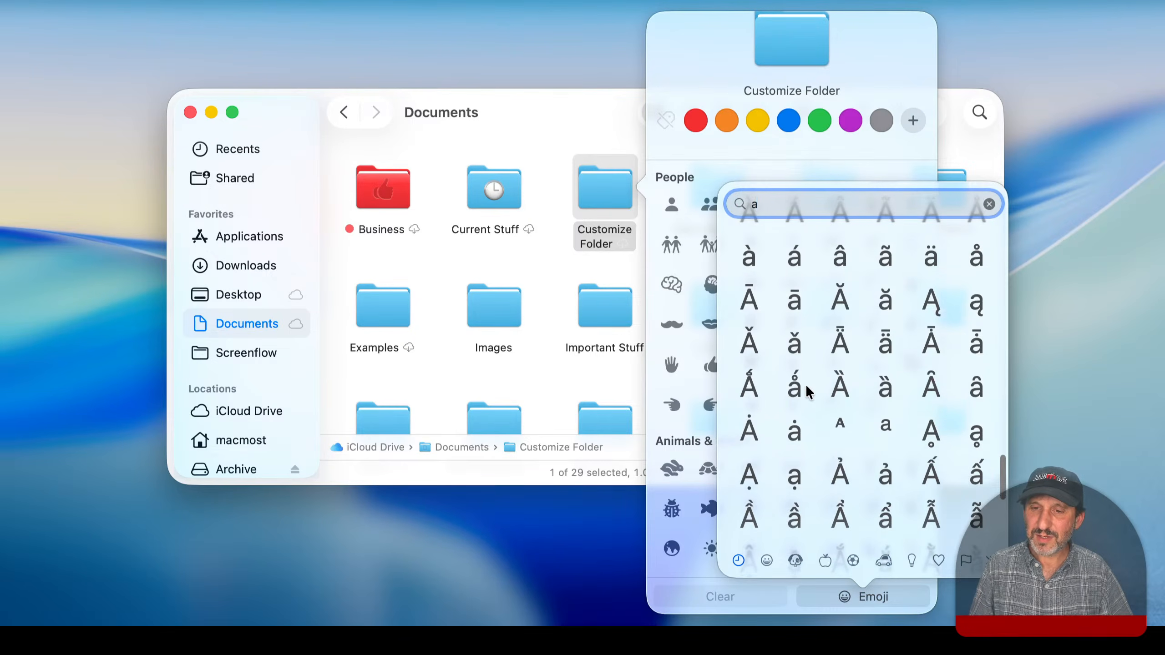
{"action": "scroll", "coordinate": [845, 391], "scroll_direction": "down", "scroll_amount": 5}
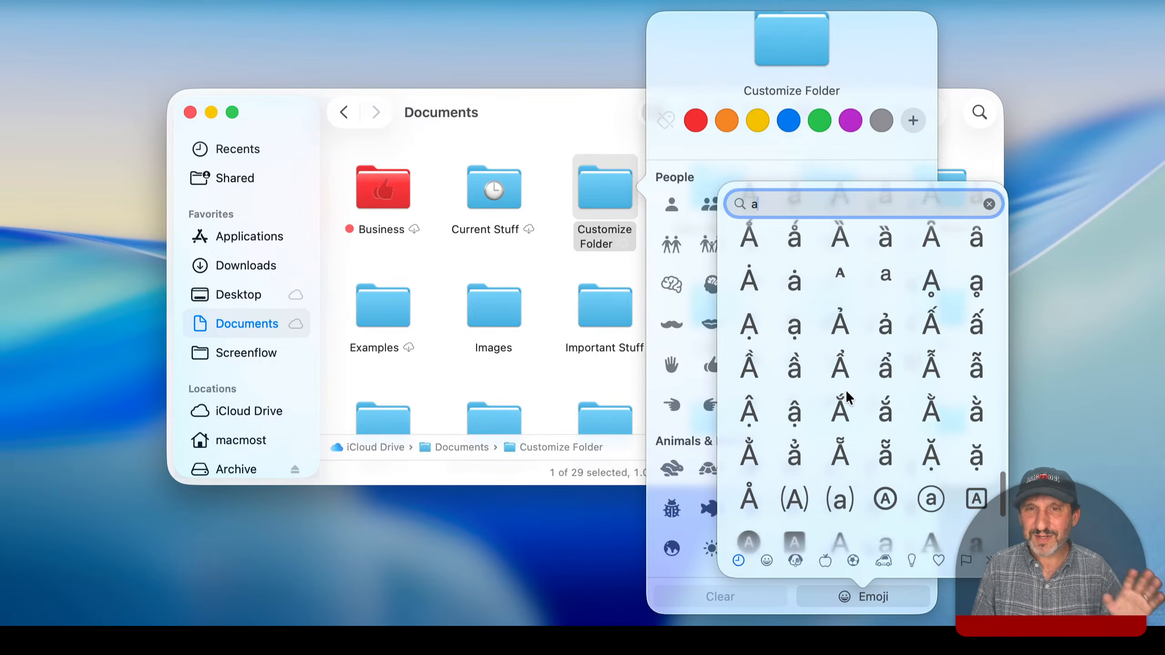
{"action": "scroll", "coordinate": [845, 390], "scroll_direction": "down", "scroll_amount": 2}
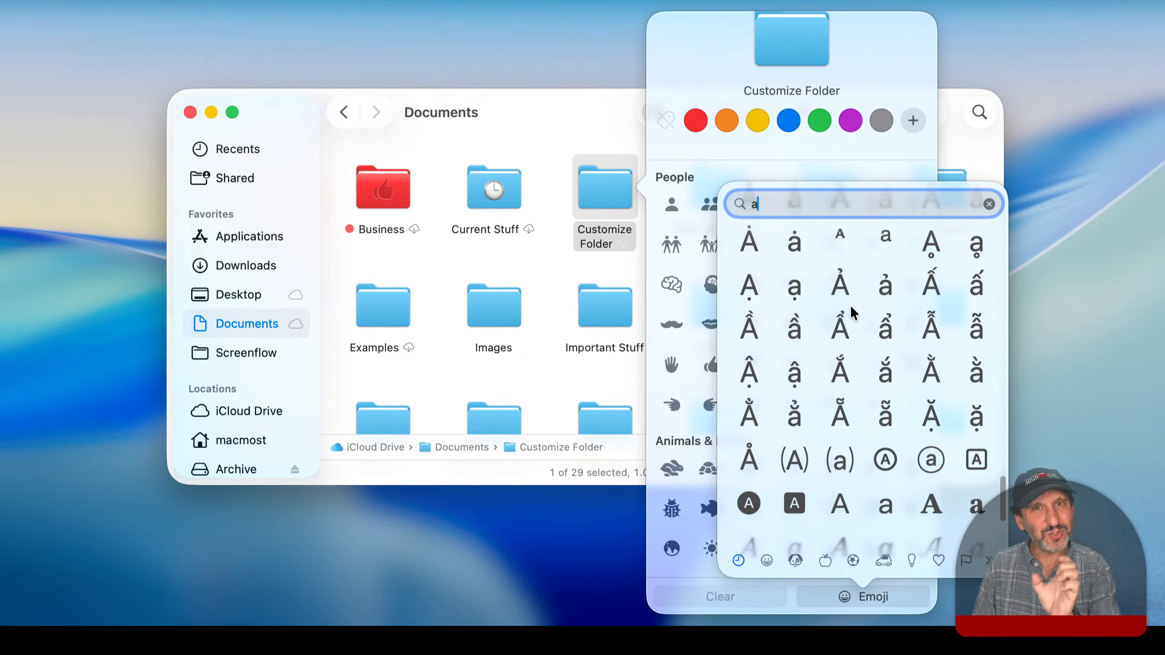
{"action": "scroll", "coordinate": [849, 305], "scroll_direction": "down", "scroll_amount": 3}
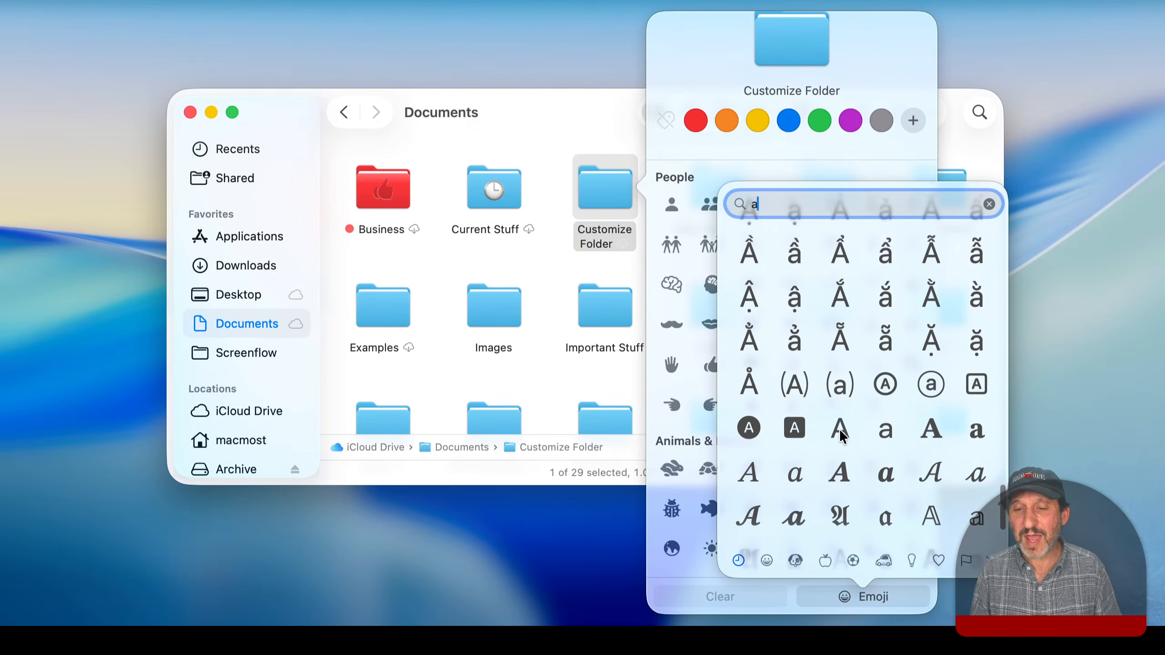
{"action": "scroll", "coordinate": [955, 441], "scroll_direction": "down", "scroll_amount": 3}
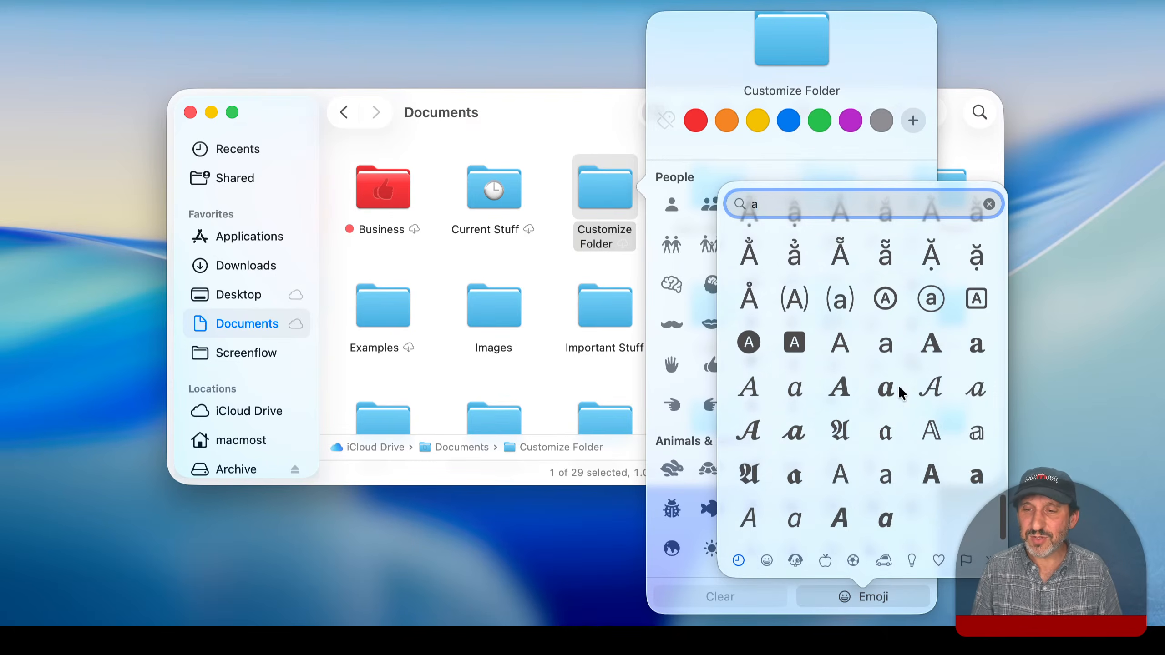
{"action": "left_click", "coordinate": [938, 352]}
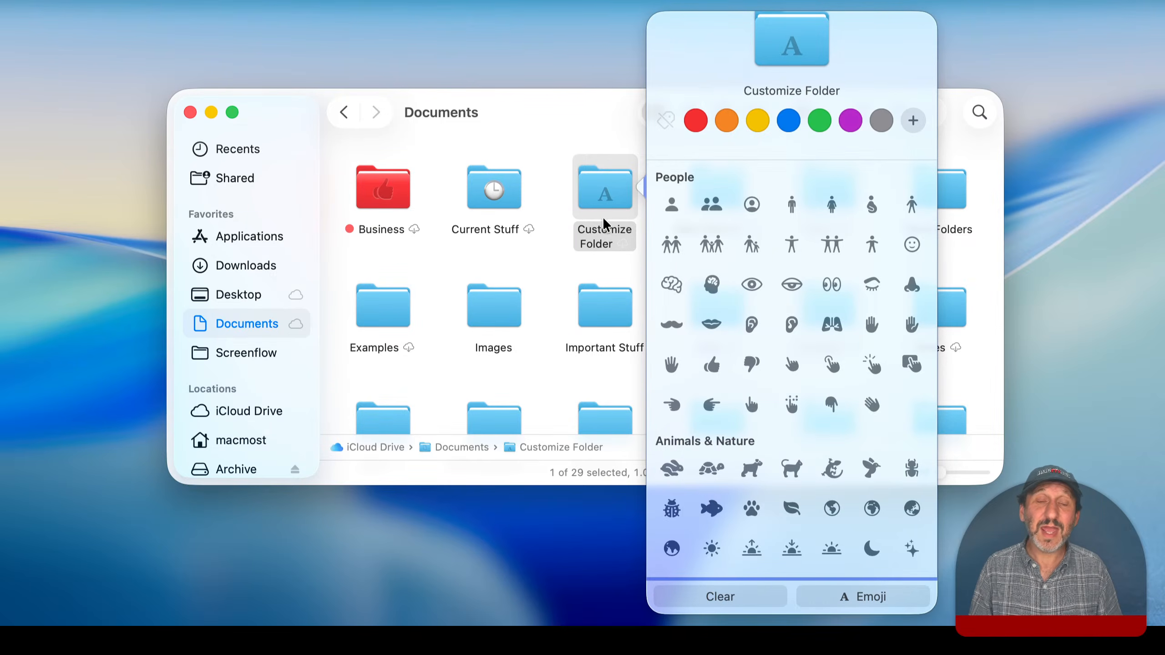
{"action": "left_click", "coordinate": [550, 177]}
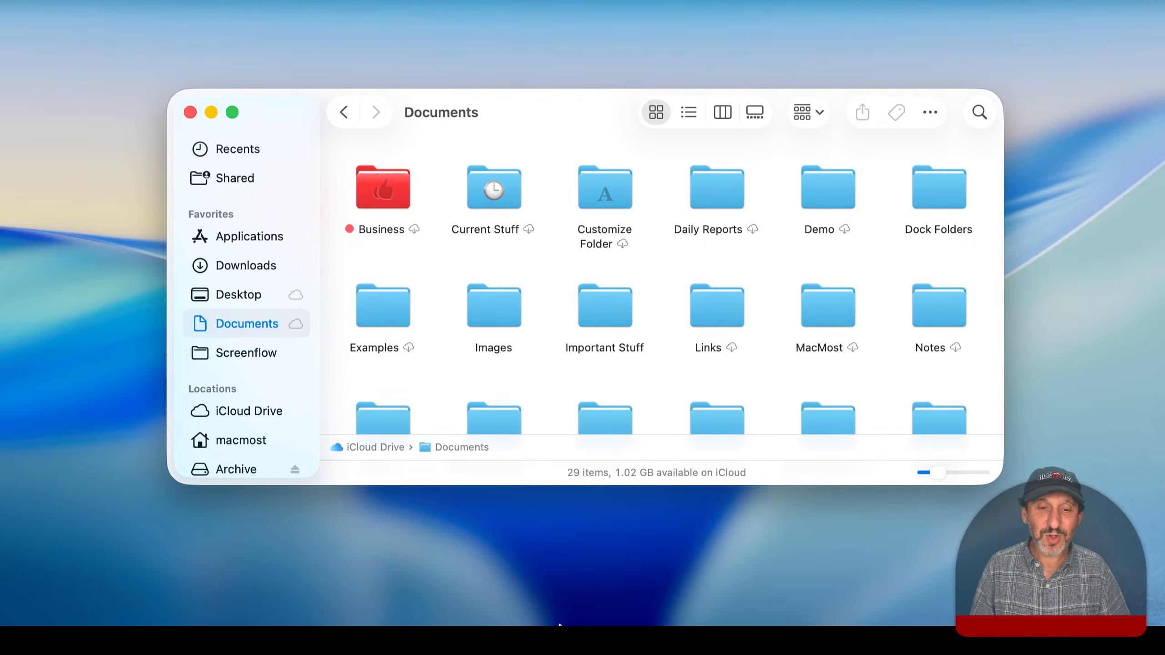
Switch to Terminal and place its window just below the first row of folders in the Documents window
{"action": "mouse_move", "coordinate": [558, 624]}
{"action": "left_click", "coordinate": [905, 594]}
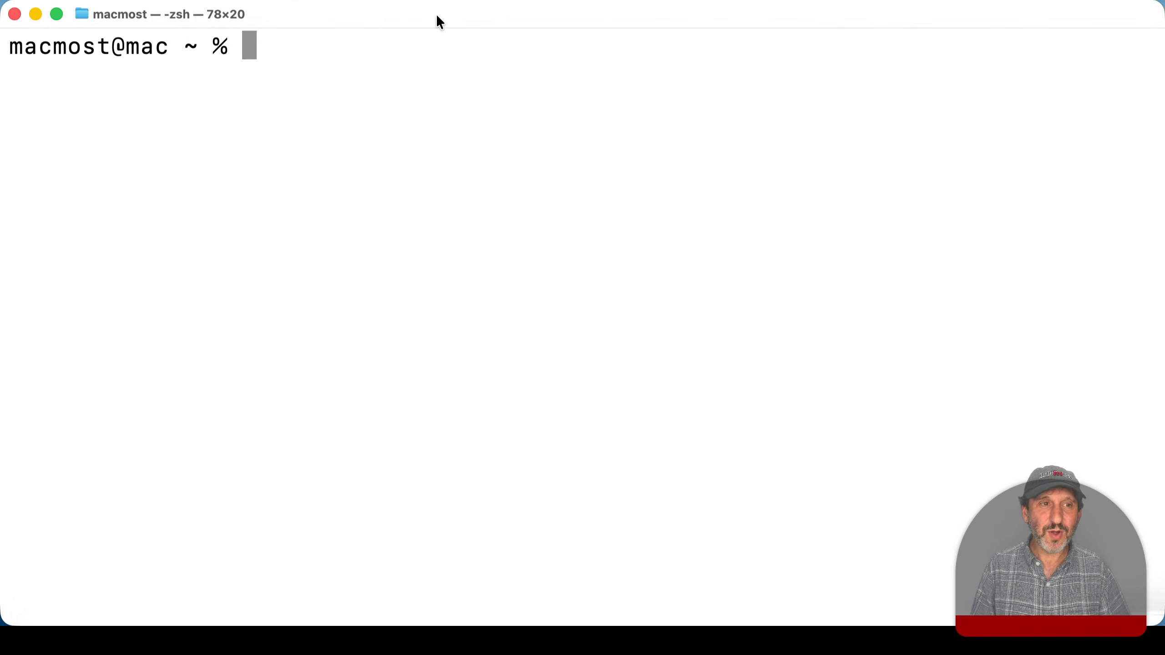
{"action": "left_click_drag", "start_coordinate": [436, 17], "coordinate": [445, 404]}
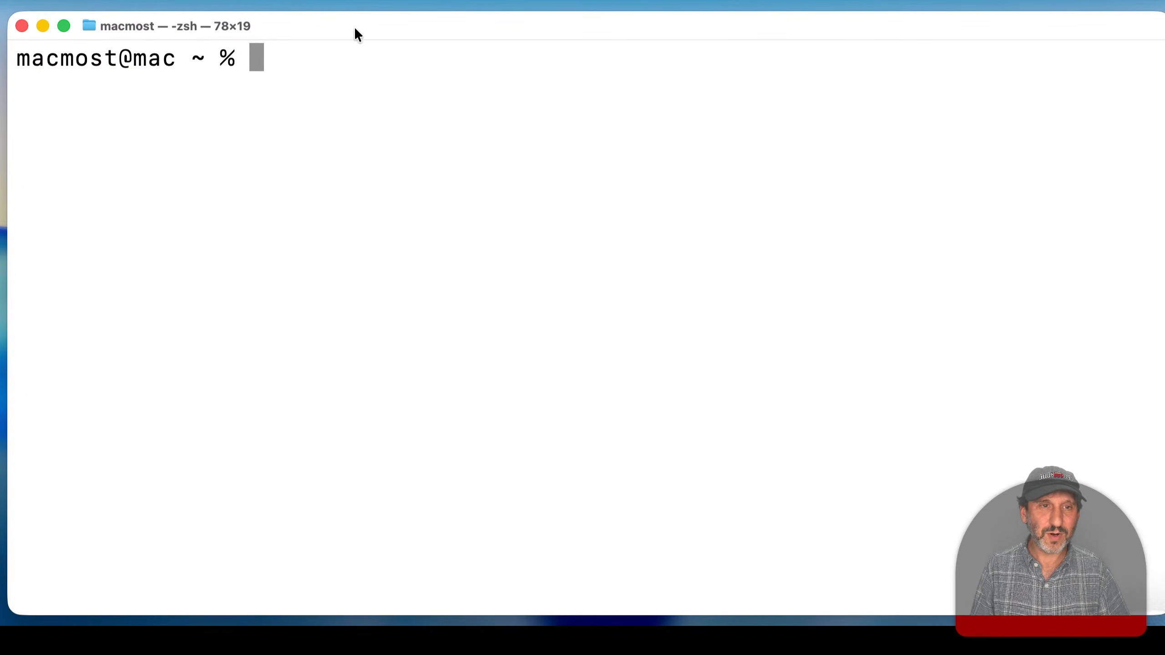
{"action": "left_click_drag", "start_coordinate": [354, 26], "coordinate": [354, 294]}
{"action": "left_click", "coordinate": [550, 119]}
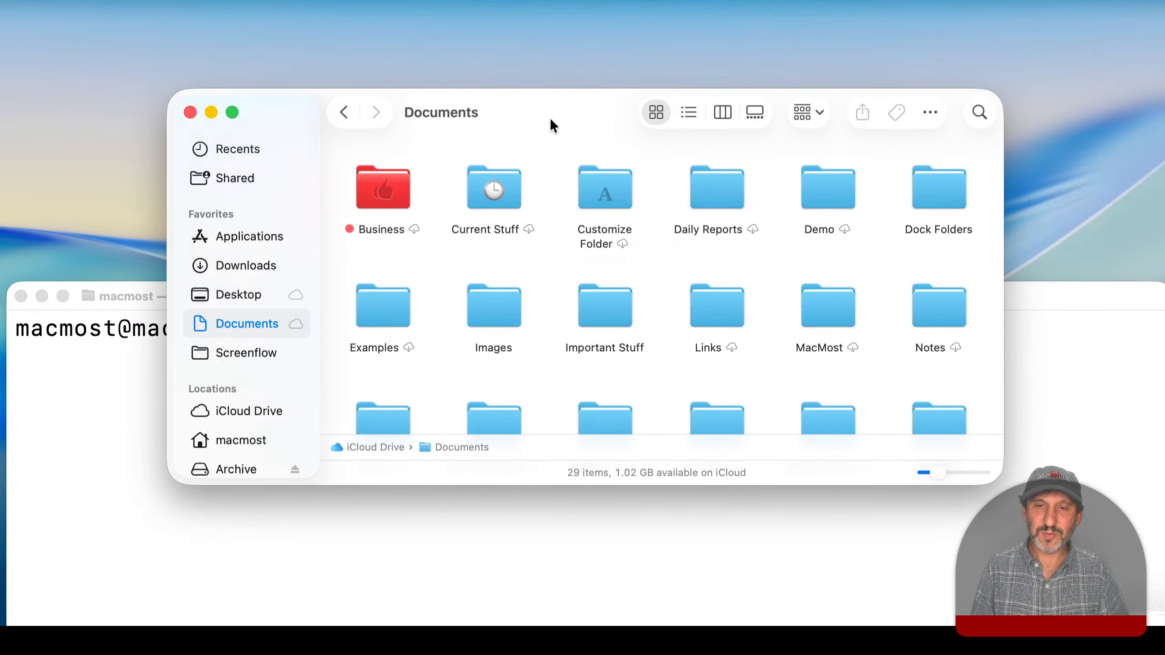
{"action": "left_click", "coordinate": [112, 371]}
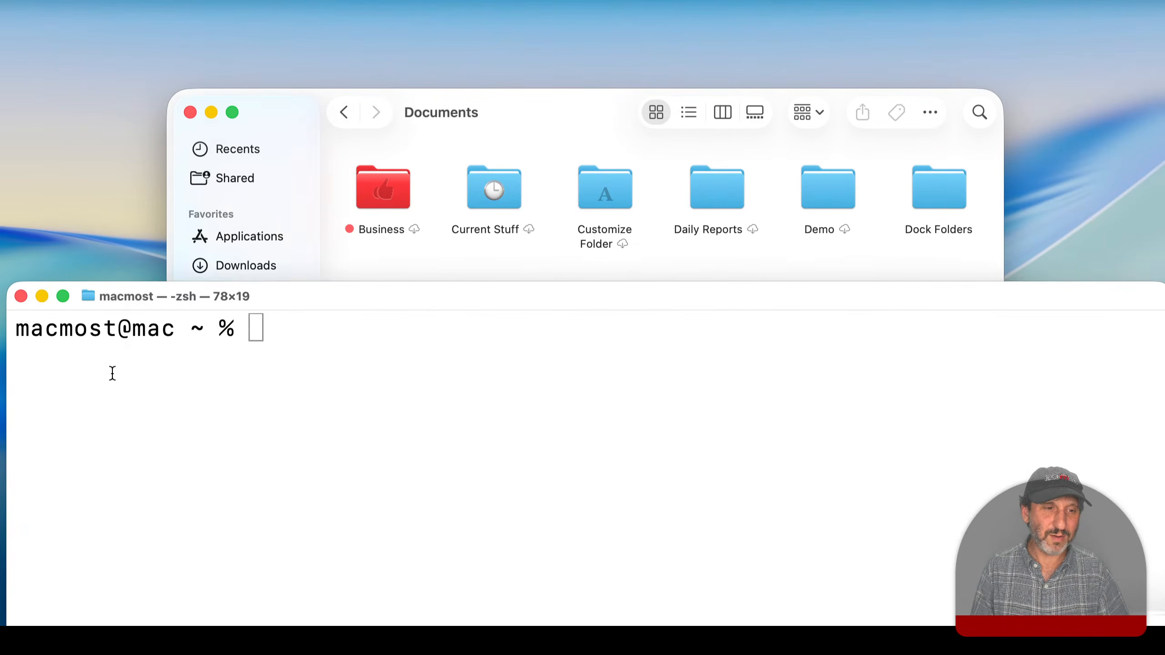
Recall the xattr command that sets the Demo folder's symbol to figure.strengthtraining.traditional.circle.fill, keeping the Terminal window just below the first folder row
{"action": "type", "text": "xattr -w \"com.apple.icon.folder#S\" \"{\\\"emoji\\\":\\\"DAILY\\\"}\" /Users/macmost/Documents/Daily\\ Reports"}
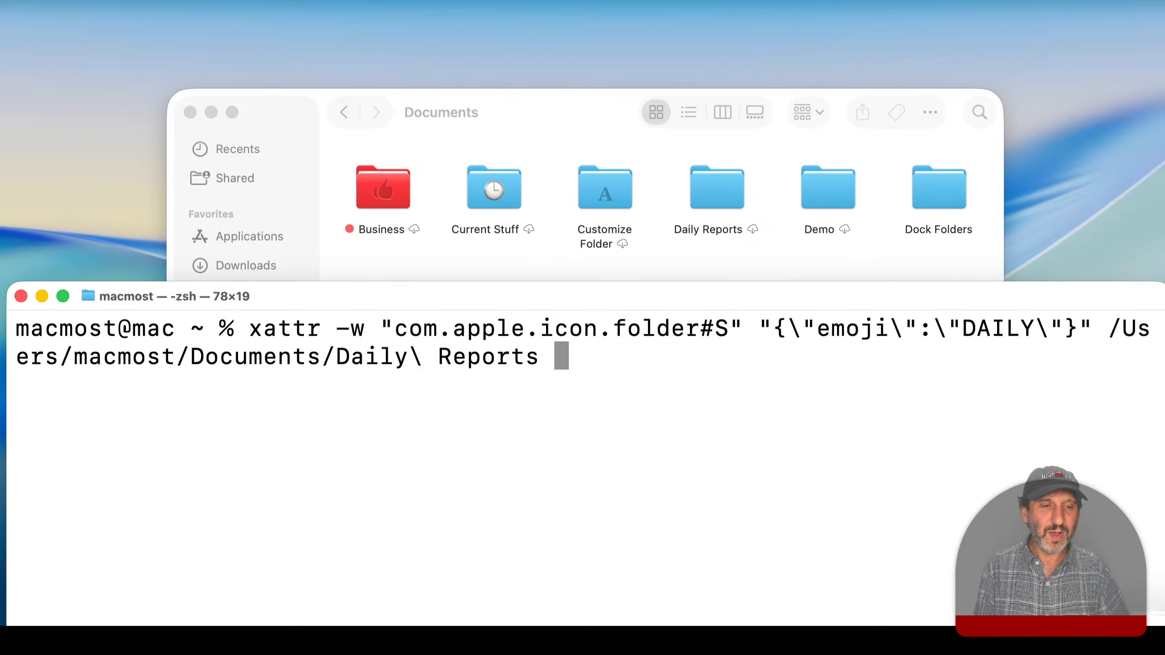
{"action": "key", "text": "Up"}
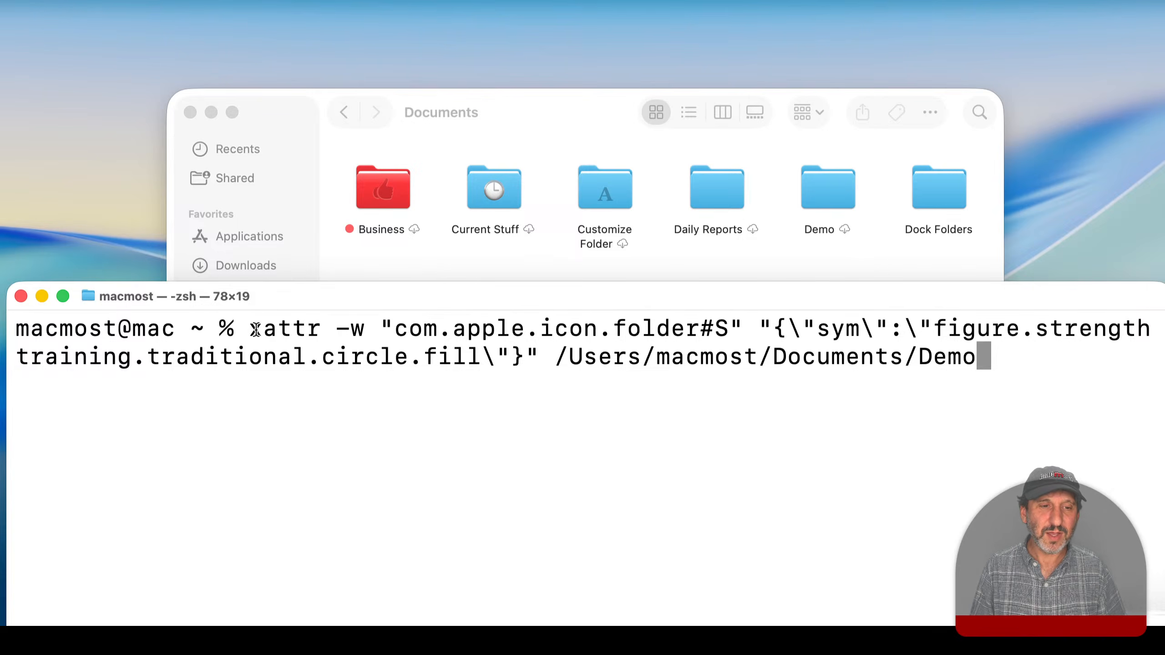
{"action": "left_click_drag", "start_coordinate": [335, 286], "coordinate": [329, 188]}
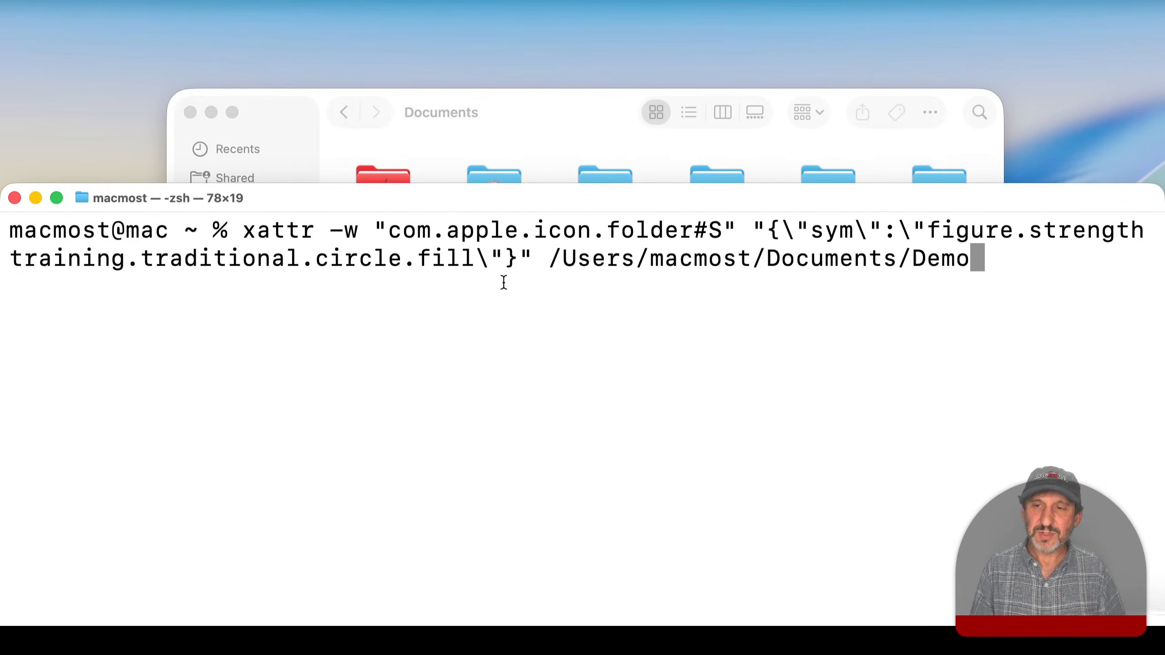
{"action": "key", "text": "Up"}
{"action": "key", "text": "Down"}
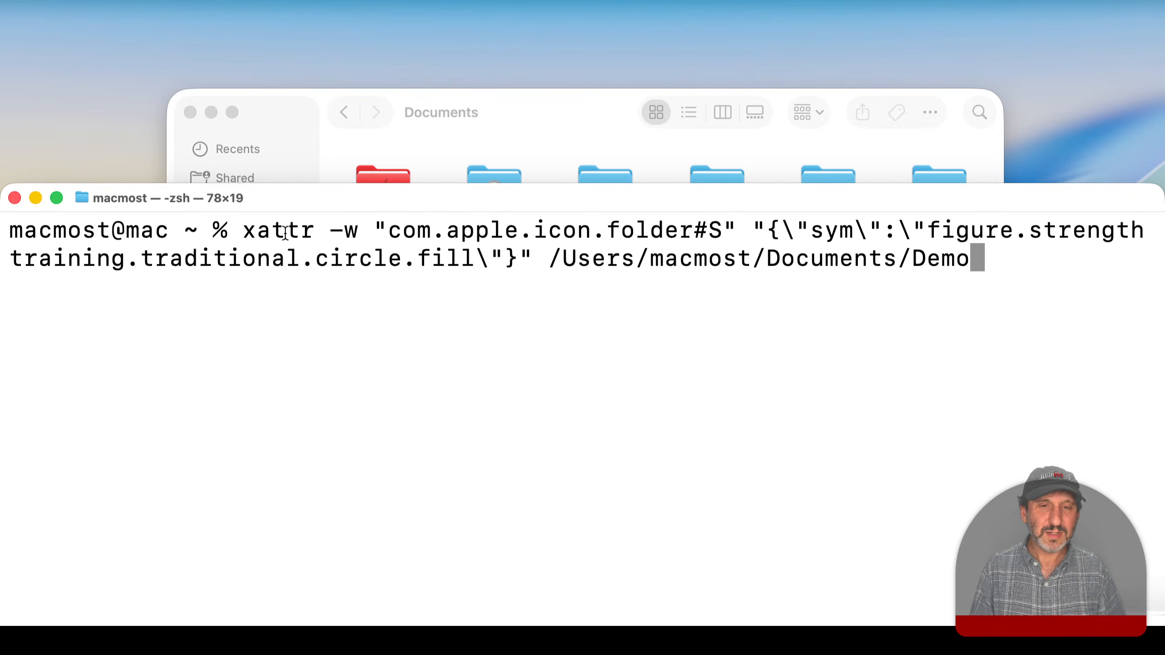
{"action": "left_click_drag", "start_coordinate": [327, 208], "coordinate": [325, 277]}
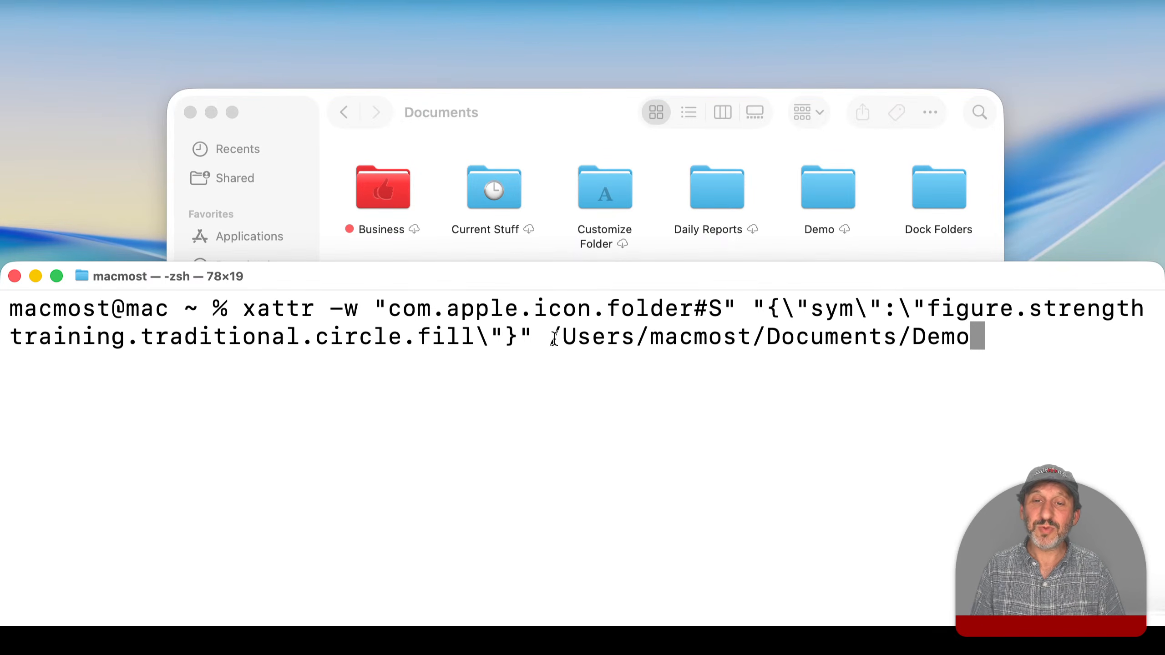
Customize the Demo folder in Finder with the person-in-a-circle symbol from the People group
{"action": "left_click", "coordinate": [825, 186]}
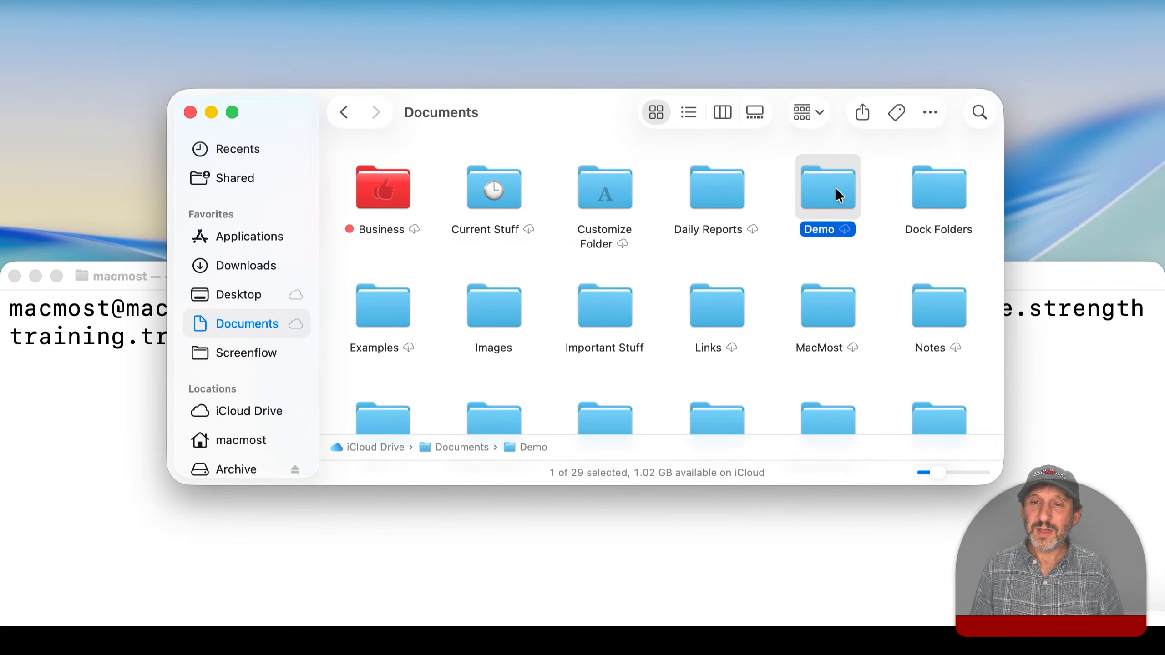
{"action": "right_click", "coordinate": [835, 193]}
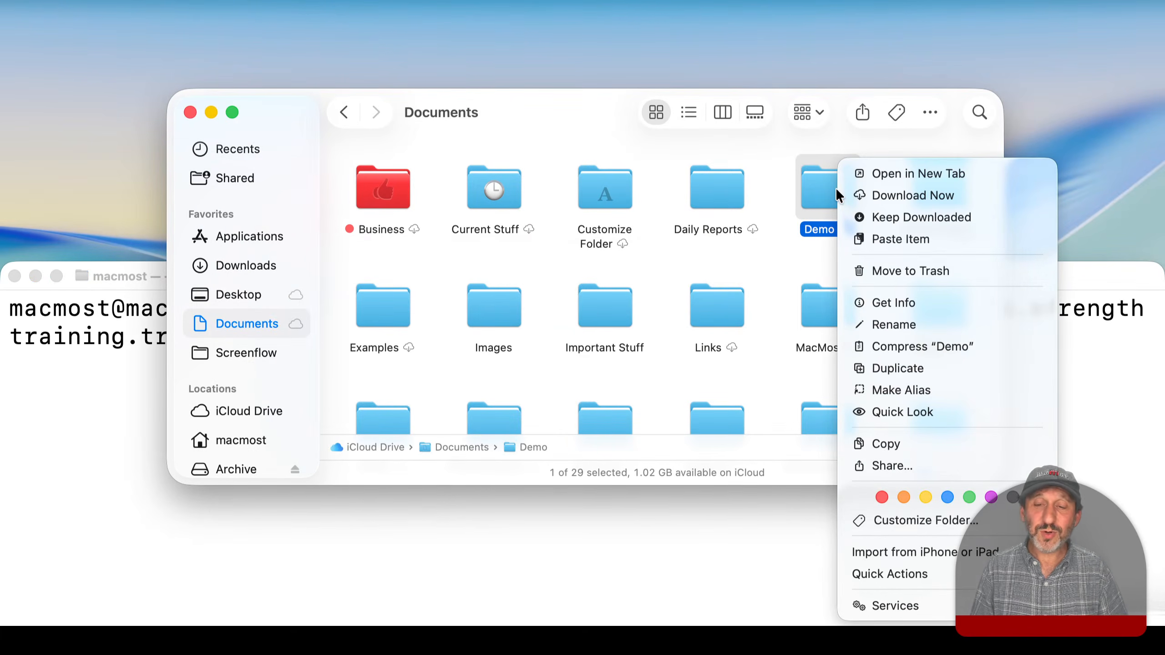
{"action": "left_click", "coordinate": [876, 521]}
{"action": "left_click", "coordinate": [605, 205]}
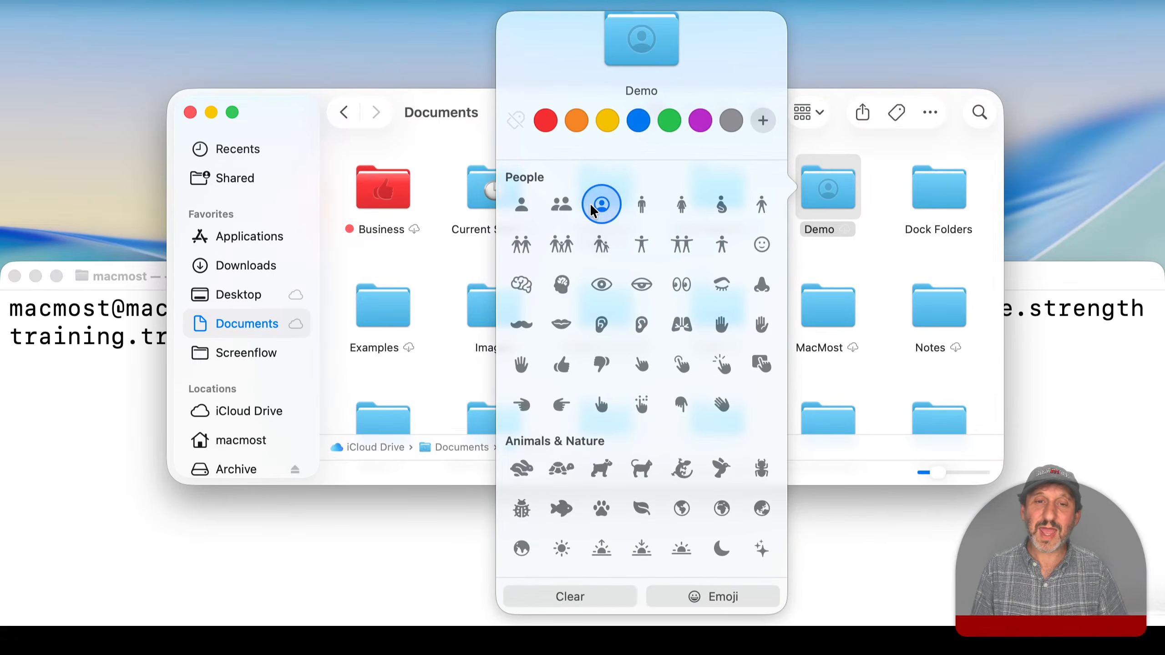
{"action": "left_click", "coordinate": [853, 255]}
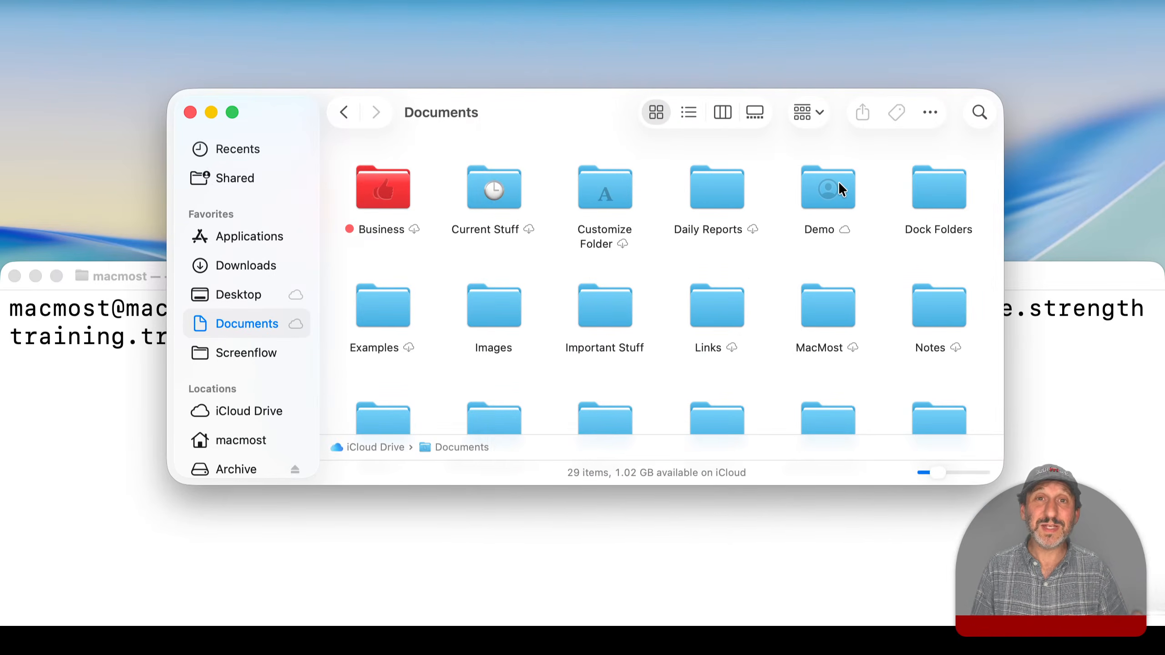
Return to Terminal and run the prepared xattr command on the Demo folder
{"action": "left_click", "coordinate": [1034, 393]}
{"action": "key", "text": "Return"}
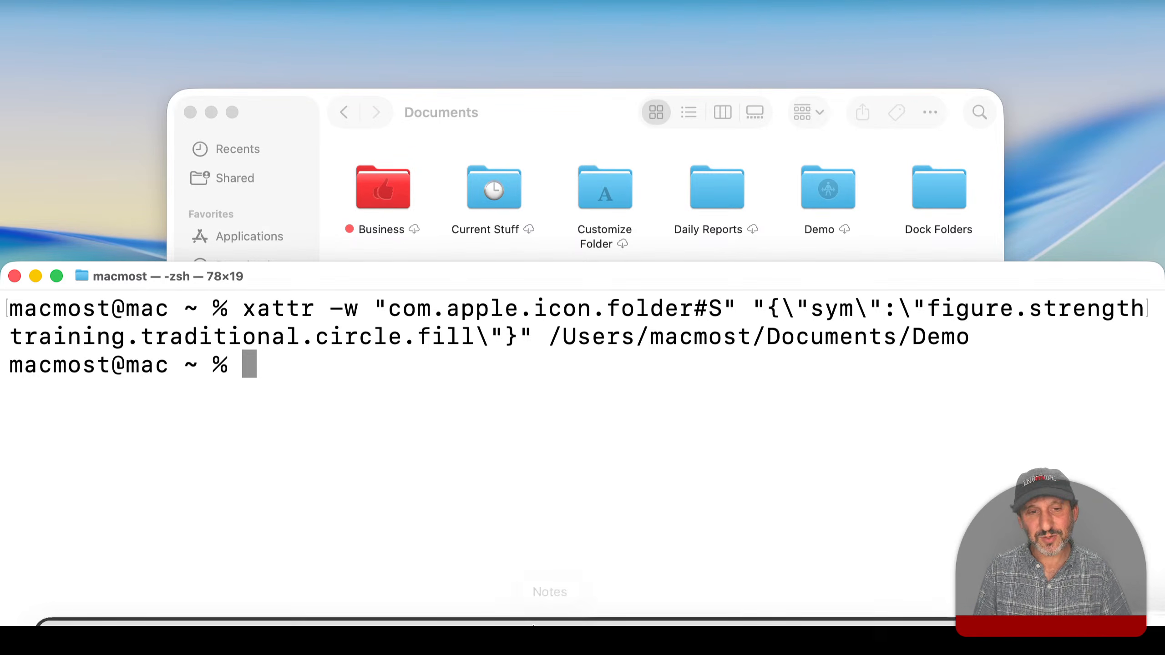
Find and open the SF Symbols app using a Spotlight search for "sf"
{"action": "key", "text": "super+space"}
{"action": "type", "text": "sf"}
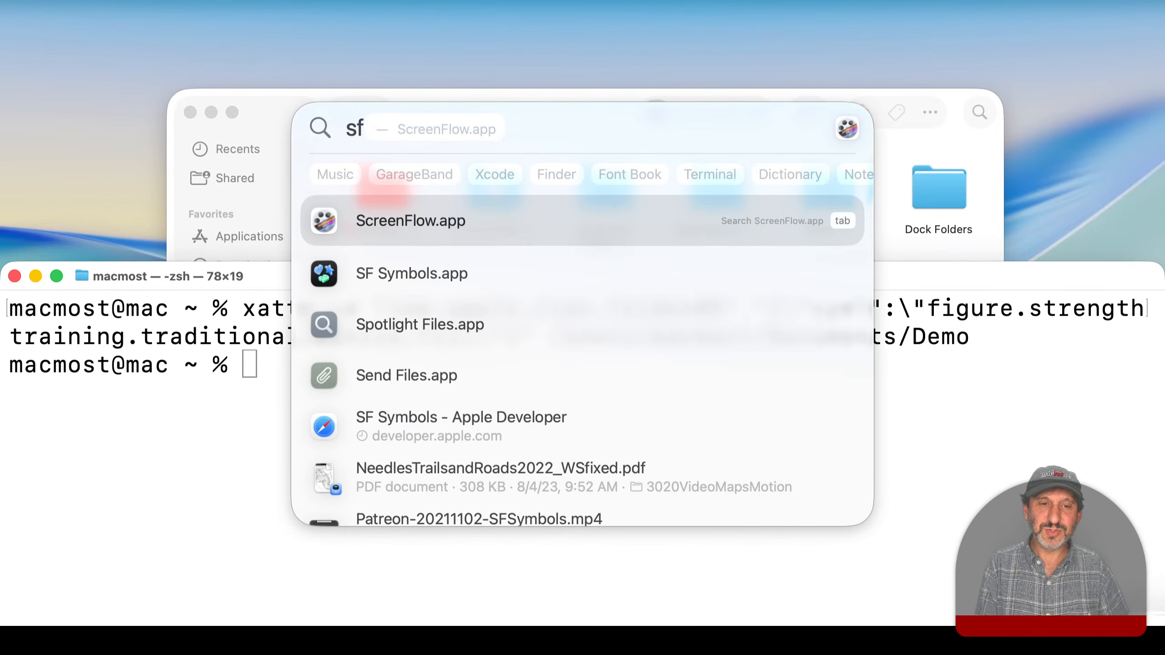
{"action": "key", "text": "Down"}
{"action": "key", "text": "Return"}
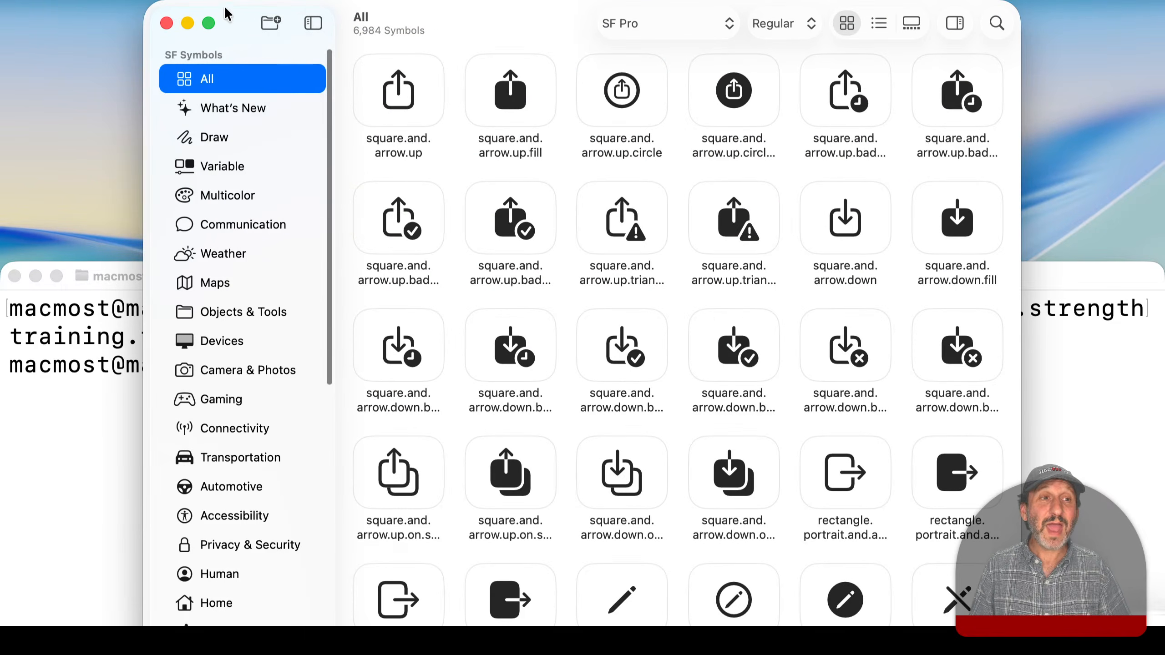
Browse the Maps, Gaming and Transportation categories in SF Symbols for symbol names usable on a folder
{"action": "left_click", "coordinate": [235, 284]}
{"action": "scroll", "coordinate": [652, 392], "scroll_direction": "down", "scroll_amount": 2}
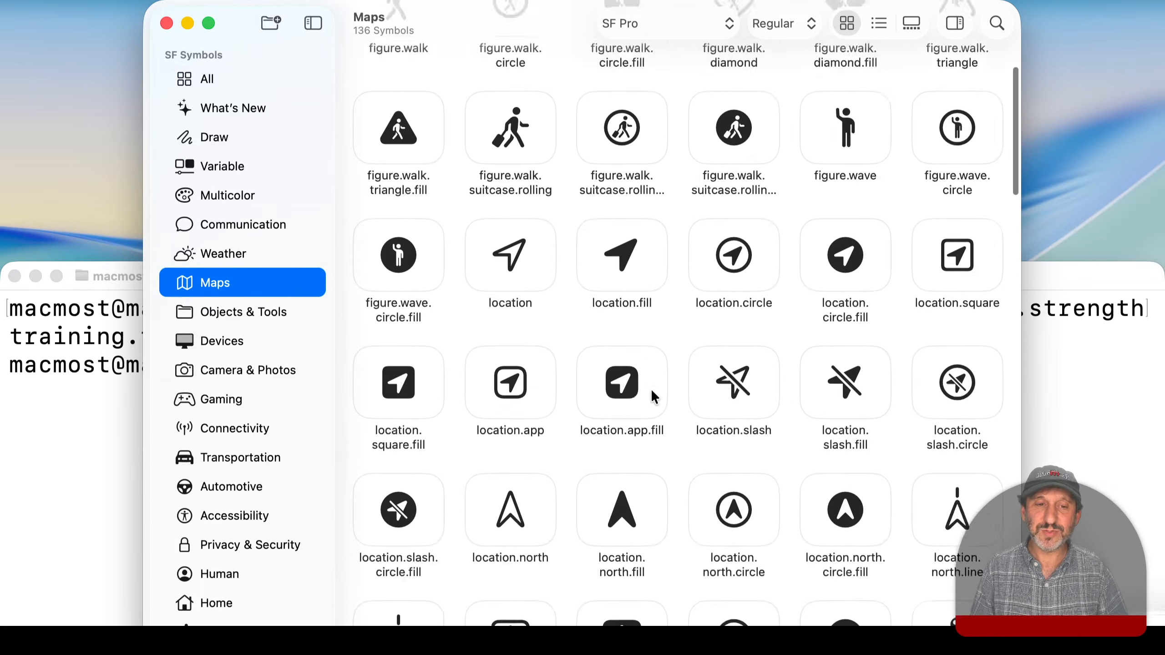
{"action": "scroll", "coordinate": [654, 396], "scroll_direction": "down", "scroll_amount": 2}
{"action": "left_click", "coordinate": [221, 399]}
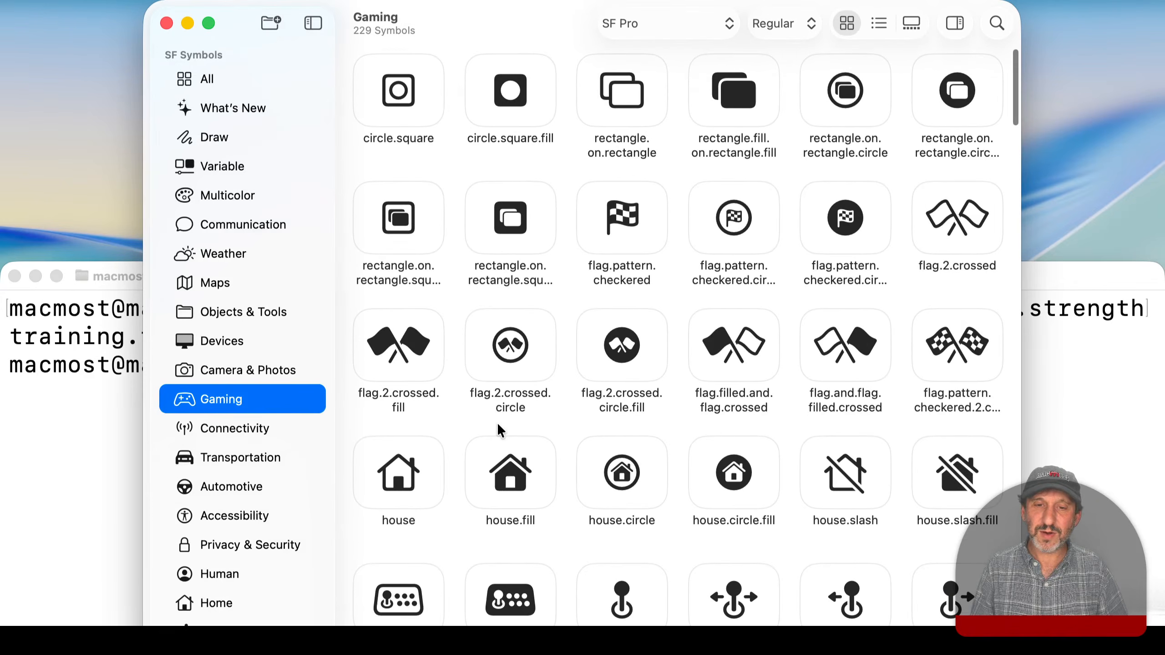
{"action": "scroll", "coordinate": [499, 432], "scroll_direction": "down", "scroll_amount": 5}
{"action": "scroll", "coordinate": [499, 431], "scroll_direction": "down", "scroll_amount": 15}
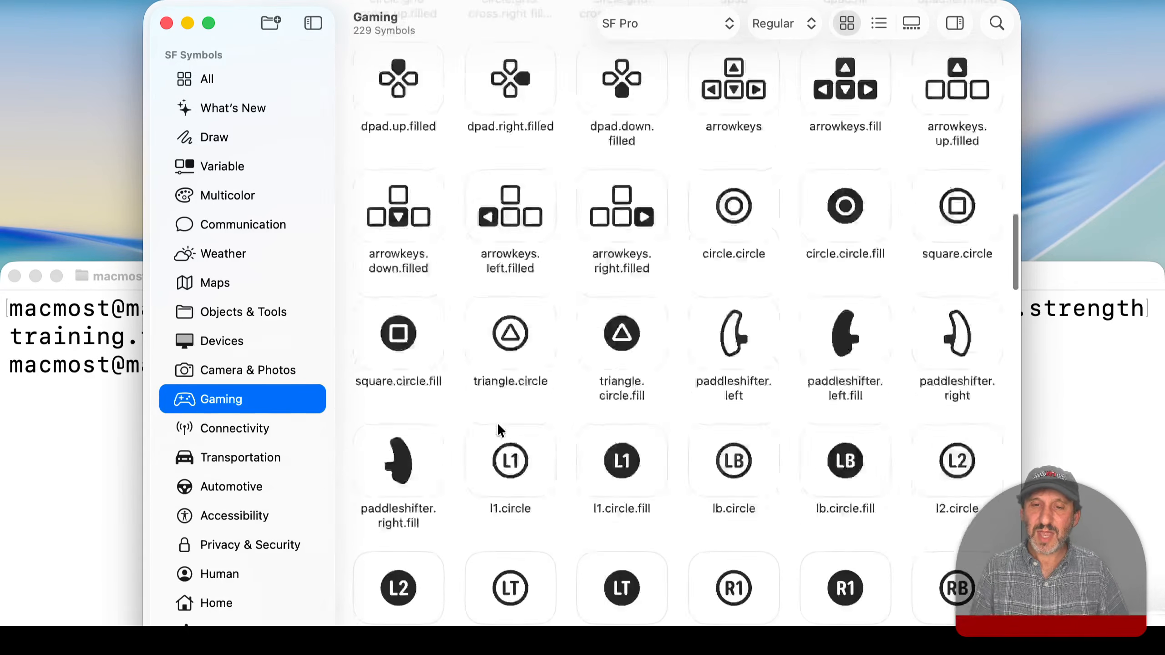
{"action": "scroll", "coordinate": [499, 431], "scroll_direction": "down", "scroll_amount": 15}
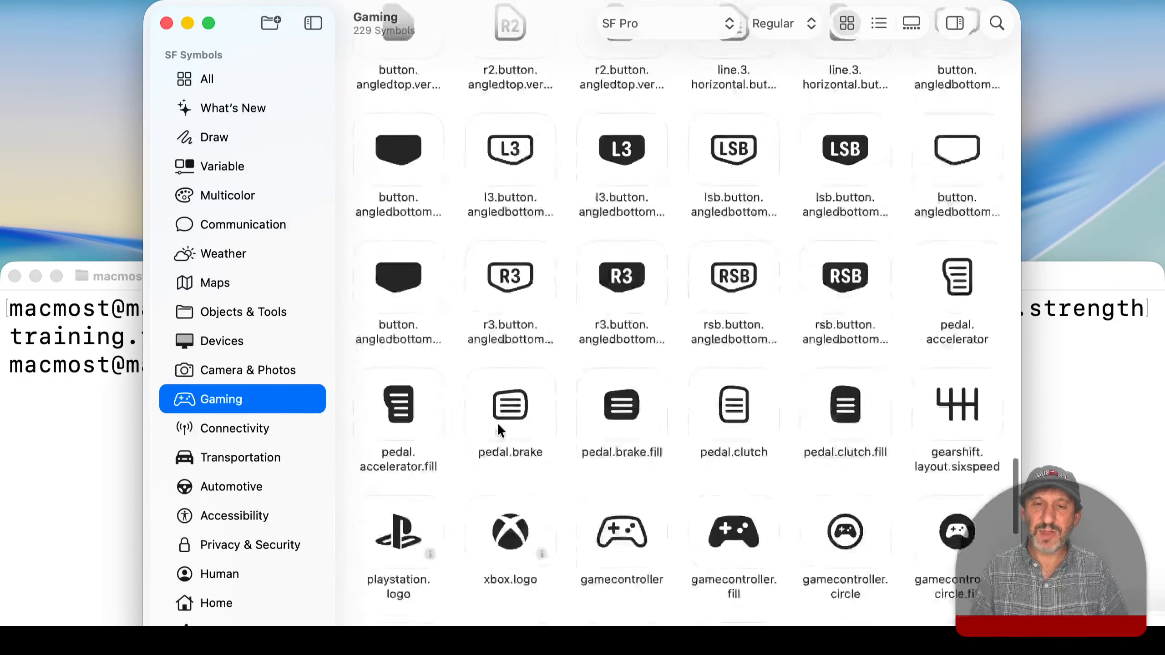
{"action": "scroll", "coordinate": [499, 432], "scroll_direction": "up", "scroll_amount": 1}
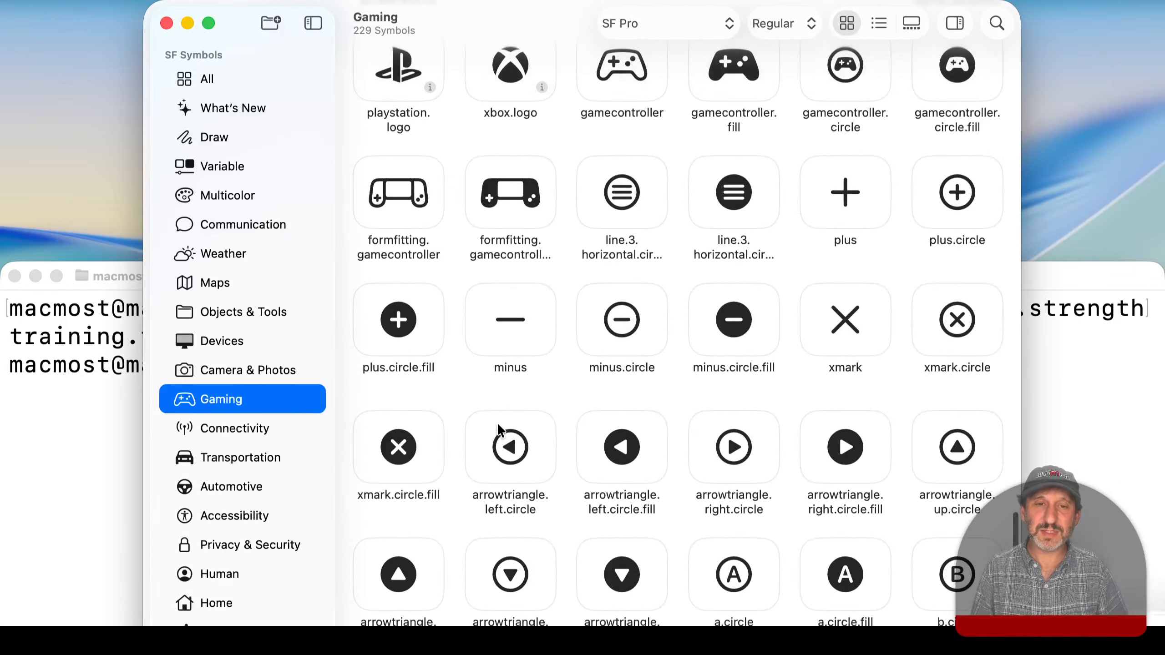
{"action": "scroll", "coordinate": [499, 431], "scroll_direction": "down", "scroll_amount": 10}
{"action": "left_click", "coordinate": [254, 454]}
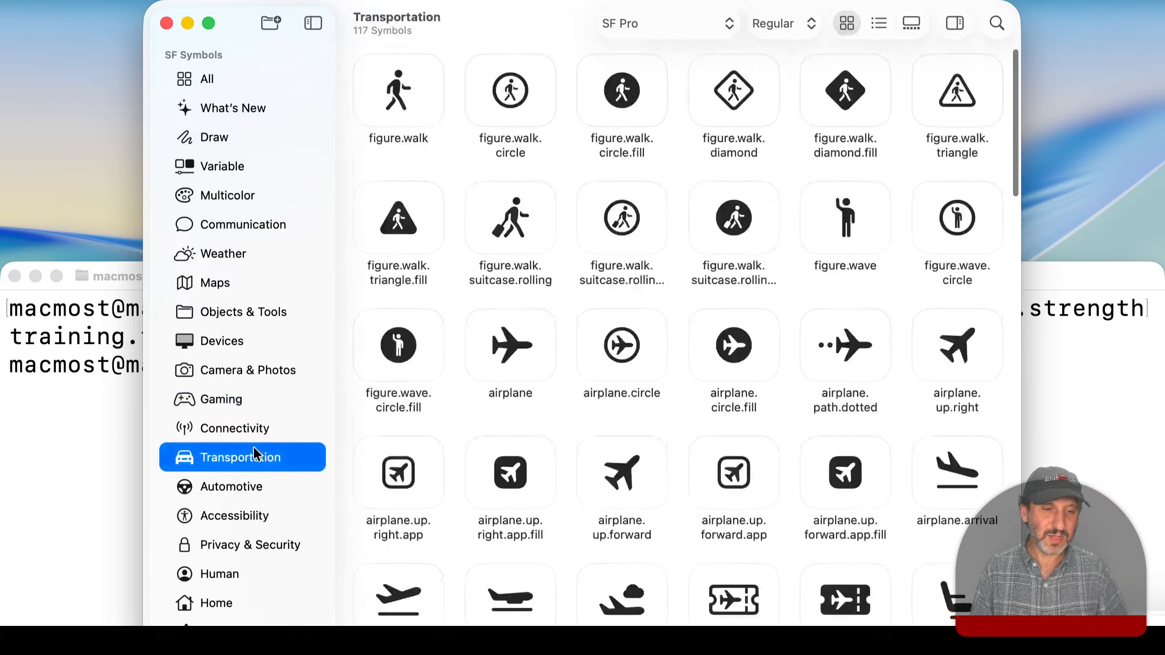
{"action": "scroll", "coordinate": [545, 412], "scroll_direction": "down", "scroll_amount": 15}
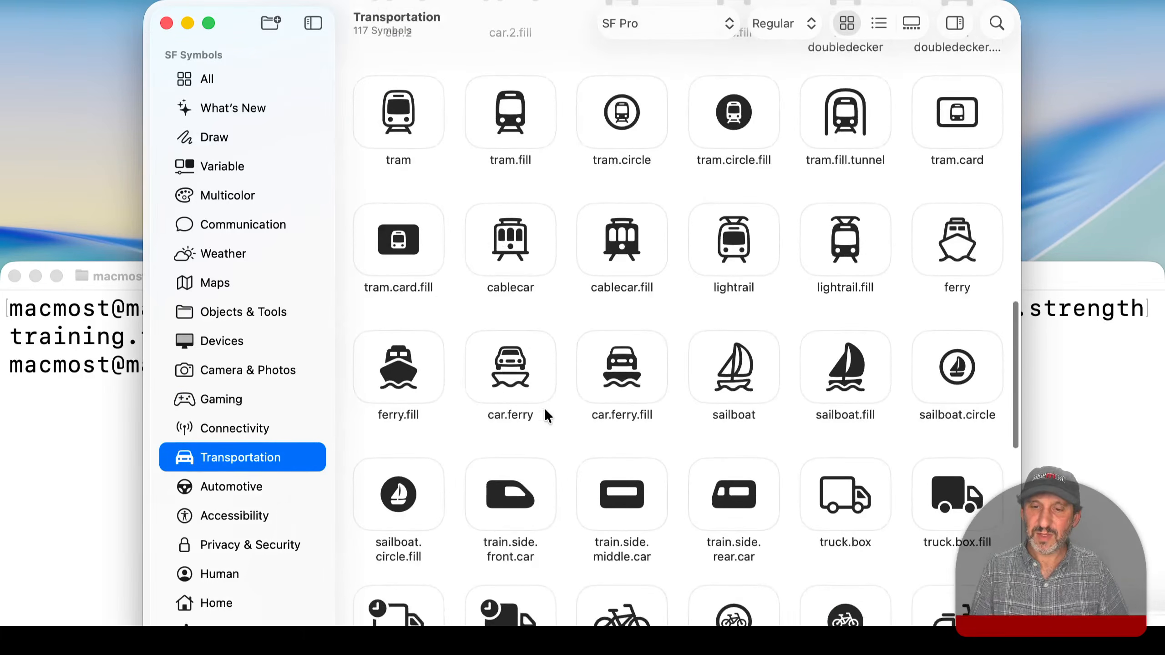
{"action": "scroll", "coordinate": [546, 413], "scroll_direction": "down", "scroll_amount": 5}
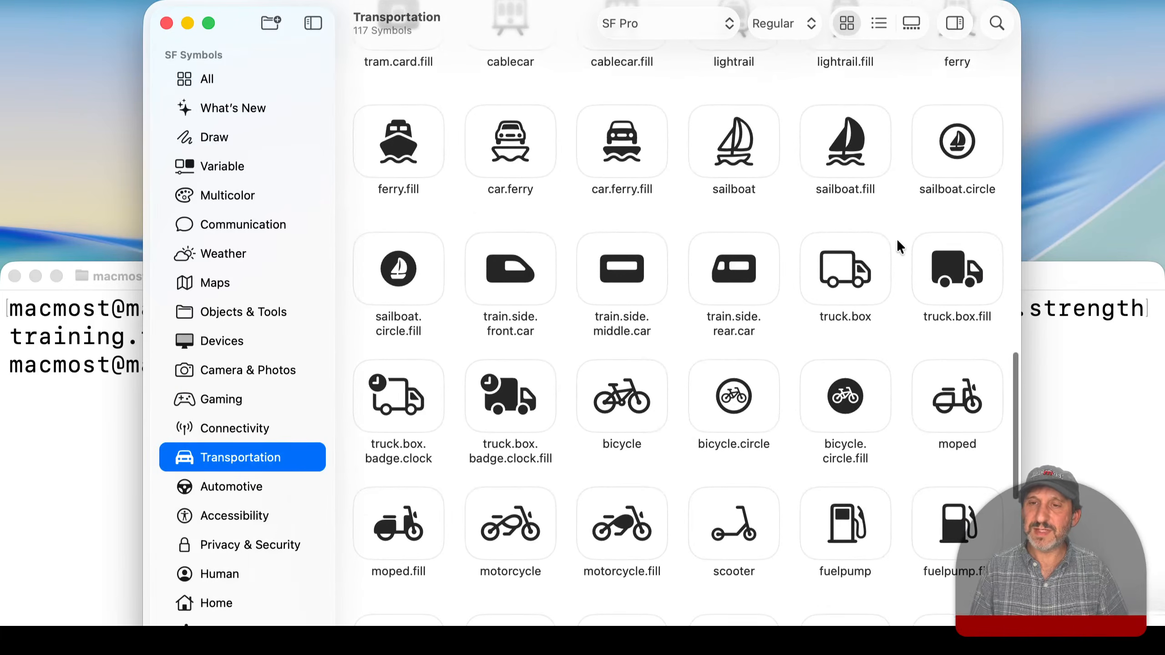
Recall the Demo folder's xattr command in Terminal and change its symbol name to sailboat.fill
{"action": "left_click", "coordinate": [1106, 432]}
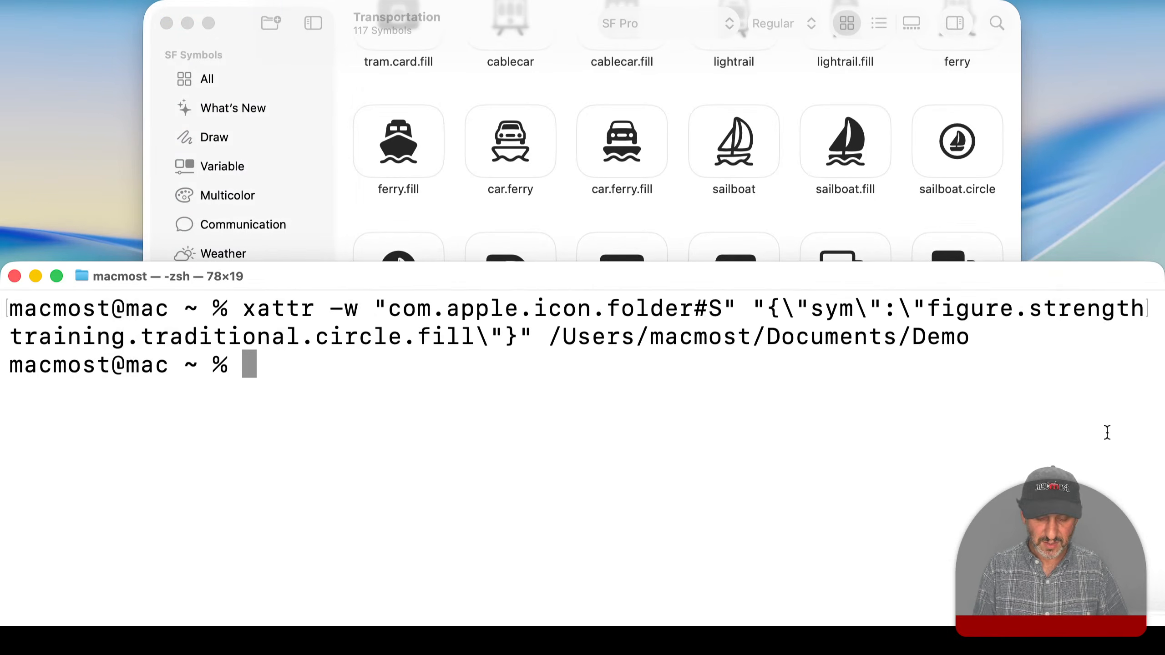
{"action": "key", "text": "Up"}
{"action": "key", "text": "Left"}
{"action": "key", "text": "Left"}
{"action": "key", "text": "Left"}
{"action": "key", "text": "Left"}
{"action": "key", "text": "Left"}
{"action": "key", "text": "Left"}
{"action": "key", "text": "alt+Left"}
{"action": "key", "text": "alt+Left"}
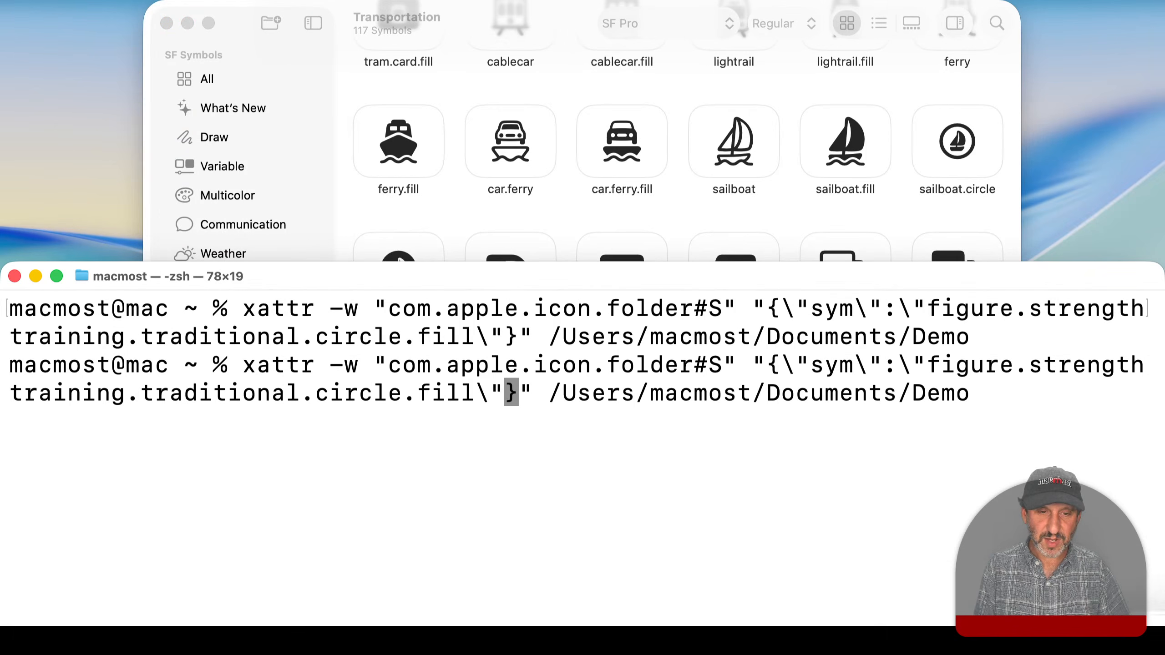
{"action": "key", "text": "Left"}
{"action": "key", "text": "Left"}
{"action": "key", "text": "Left"}
{"action": "key", "text": "Left"}
{"action": "key", "text": "Left"}
{"action": "key", "text": "Left"}
{"action": "key", "text": "Left"}
{"action": "key", "text": "BackSpace"}
{"action": "key", "text": "BackSpace"}
{"action": "key", "text": "BackSpace"}
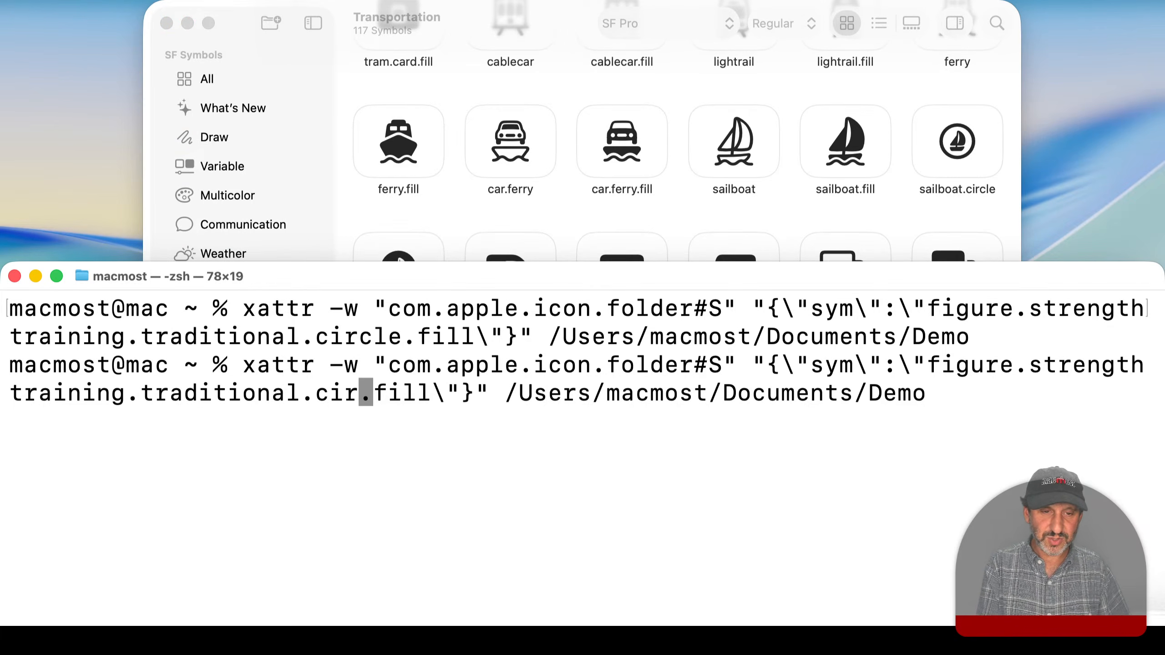
{"action": "key", "text": "BackSpace"}
{"action": "key", "text": "BackSpace"}
{"action": "key", "text": "BackSpace"}
{"action": "key", "text": "BackSpace"}
{"action": "key", "text": "BackSpace"}
{"action": "key", "text": "BackSpace"}
{"action": "key", "text": "BackSpace"}
{"action": "key", "text": "BackSpace"}
{"action": "key", "text": "BackSpace"}
{"action": "key", "text": "BackSpace"}
{"action": "key", "text": "BackSpace"}
{"action": "key", "text": "BackSpace"}
{"action": "key", "text": "BackSpace"}
{"action": "key", "text": "BackSpace"}
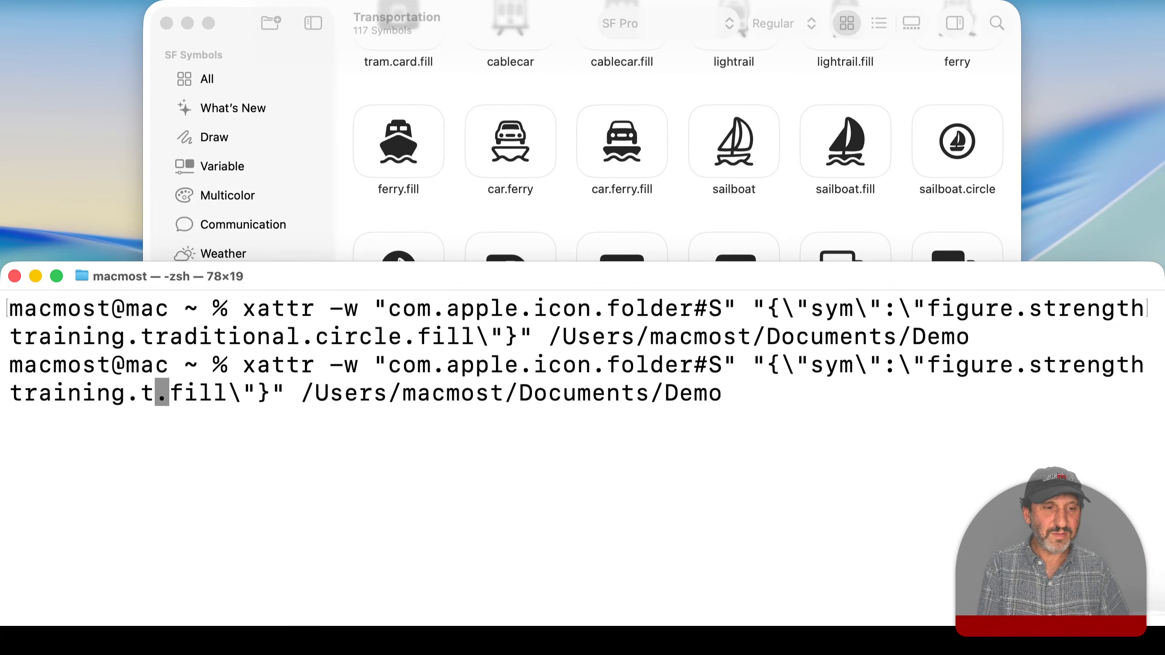
{"action": "key", "text": "BackSpace"}
{"action": "key", "text": "BackSpace"}
{"action": "key", "text": "BackSpace"}
{"action": "key", "text": "BackSpace"}
{"action": "key", "text": "BackSpace"}
{"action": "key", "text": "BackSpace"}
{"action": "key", "text": "BackSpace"}
{"action": "key", "text": "BackSpace"}
{"action": "key", "text": "BackSpace"}
{"action": "key", "text": "BackSpace"}
{"action": "key", "text": "BackSpace"}
{"action": "key", "text": "BackSpace"}
{"action": "key", "text": "BackSpace"}
{"action": "key", "text": "BackSpace"}
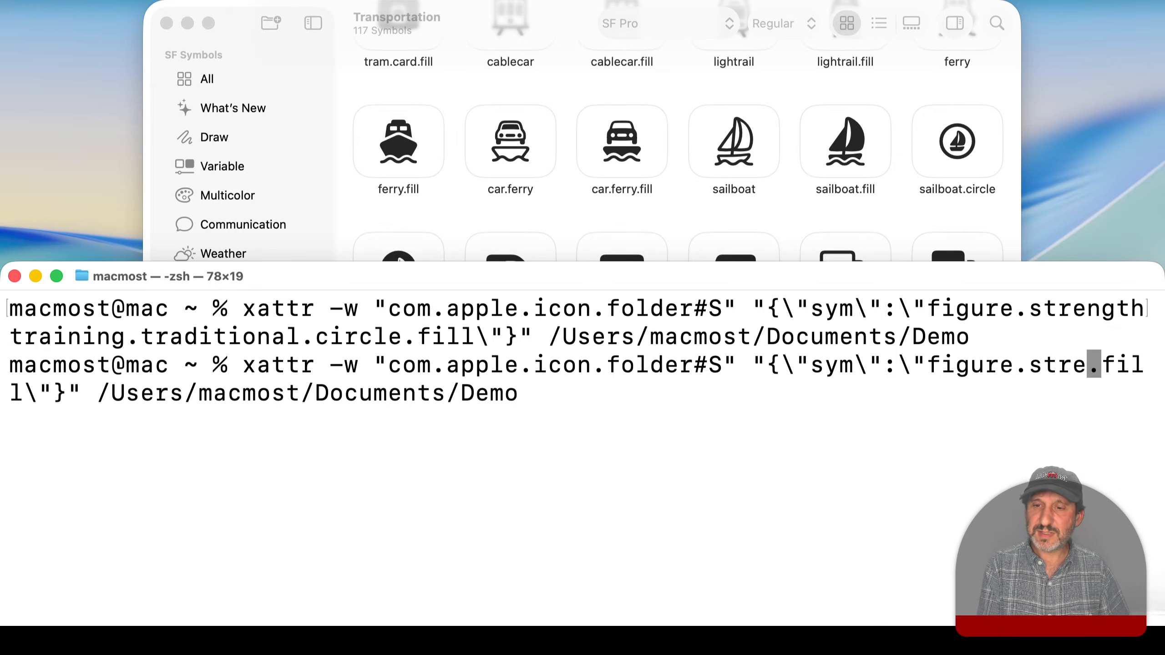
{"action": "key", "text": "BackSpace"}
{"action": "key", "text": "BackSpace"}
{"action": "key", "text": "BackSpace"}
{"action": "key", "text": "BackSpace"}
{"action": "key", "text": "BackSpace"}
{"action": "key", "text": "BackSpace"}
{"action": "key", "text": "BackSpace"}
{"action": "key", "text": "BackSpace"}
{"action": "key", "text": "BackSpace"}
{"action": "key", "text": "BackSpace"}
{"action": "key", "text": "BackSpace"}
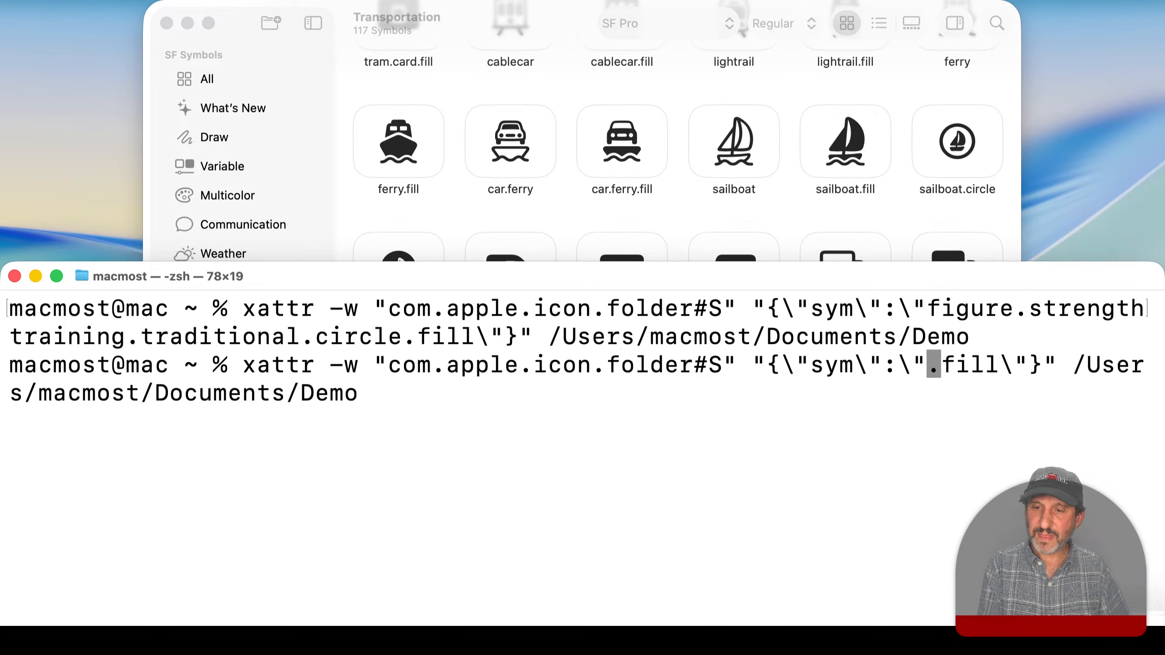
{"action": "type", "text": "sailb"}
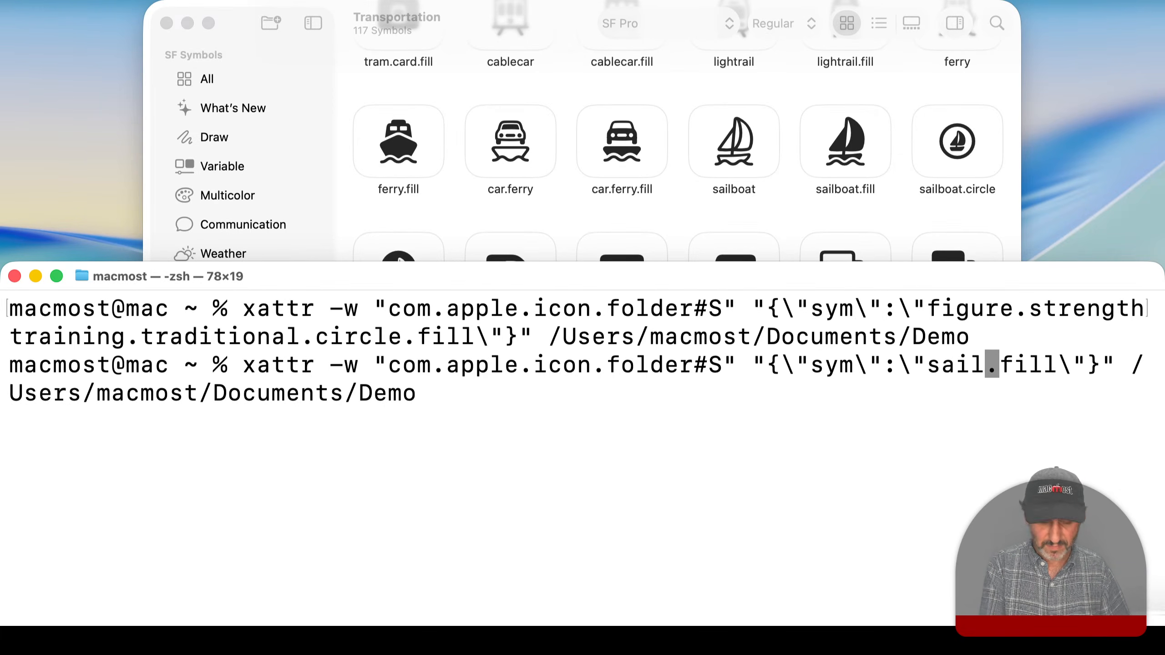
{"action": "type", "text": "oat"}
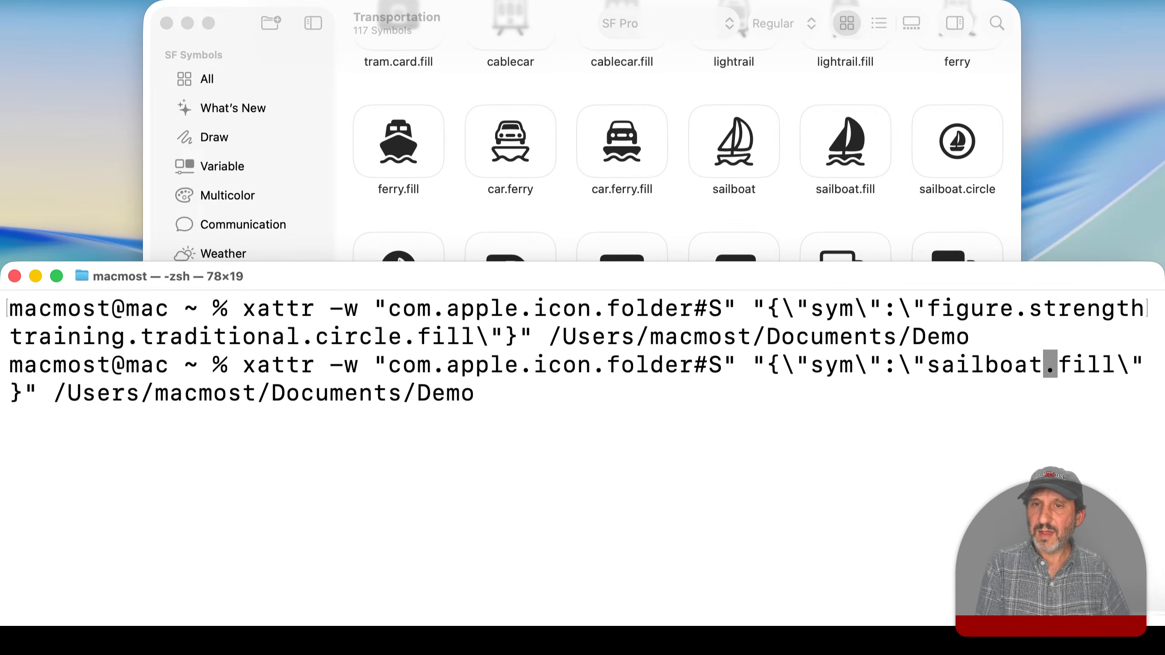
Hide SF Symbols so the Documents window shows, and run the sailboat.fill command on the Demo folder
{"action": "left_click", "coordinate": [797, 133]}
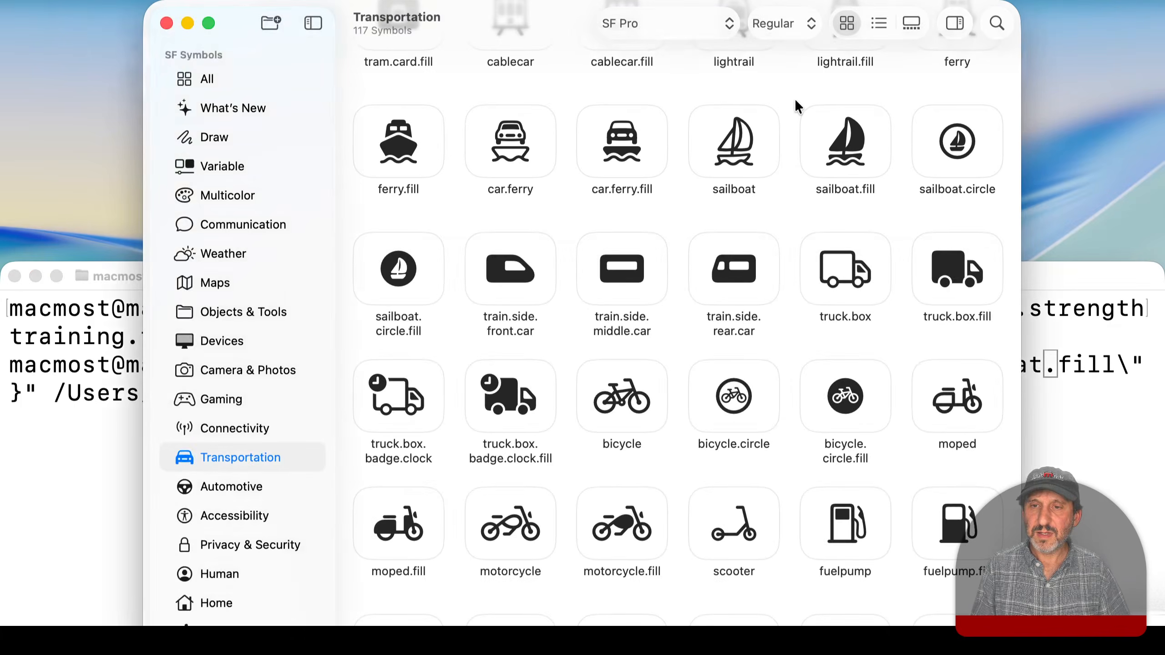
{"action": "key", "text": "super+h"}
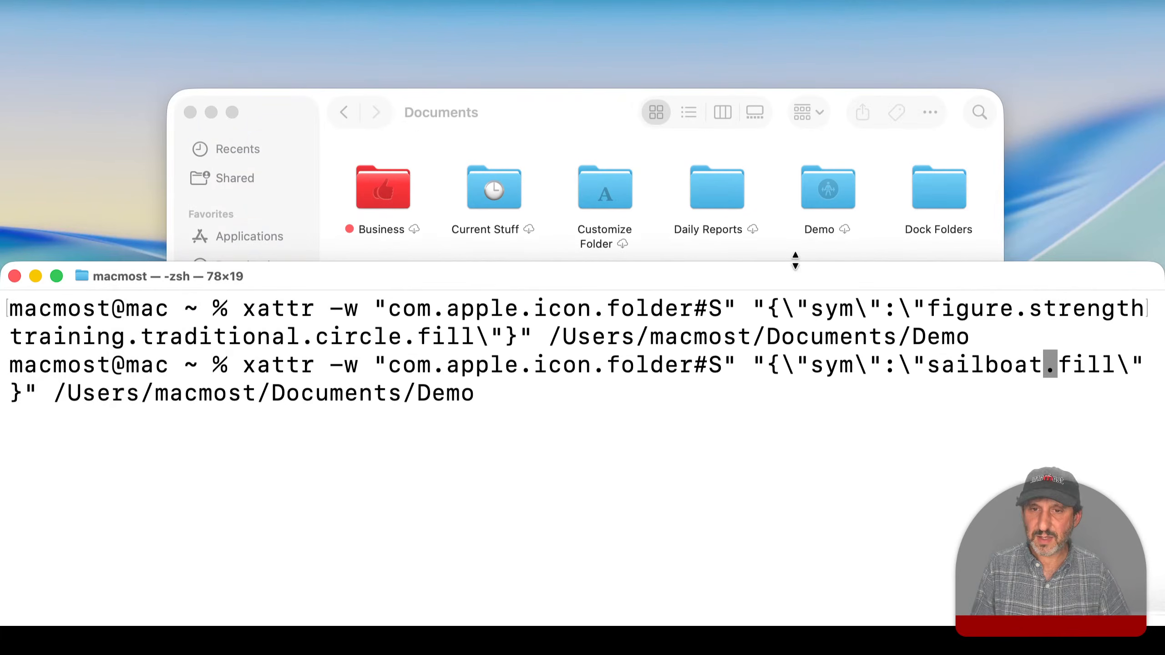
{"action": "key", "text": "Return"}
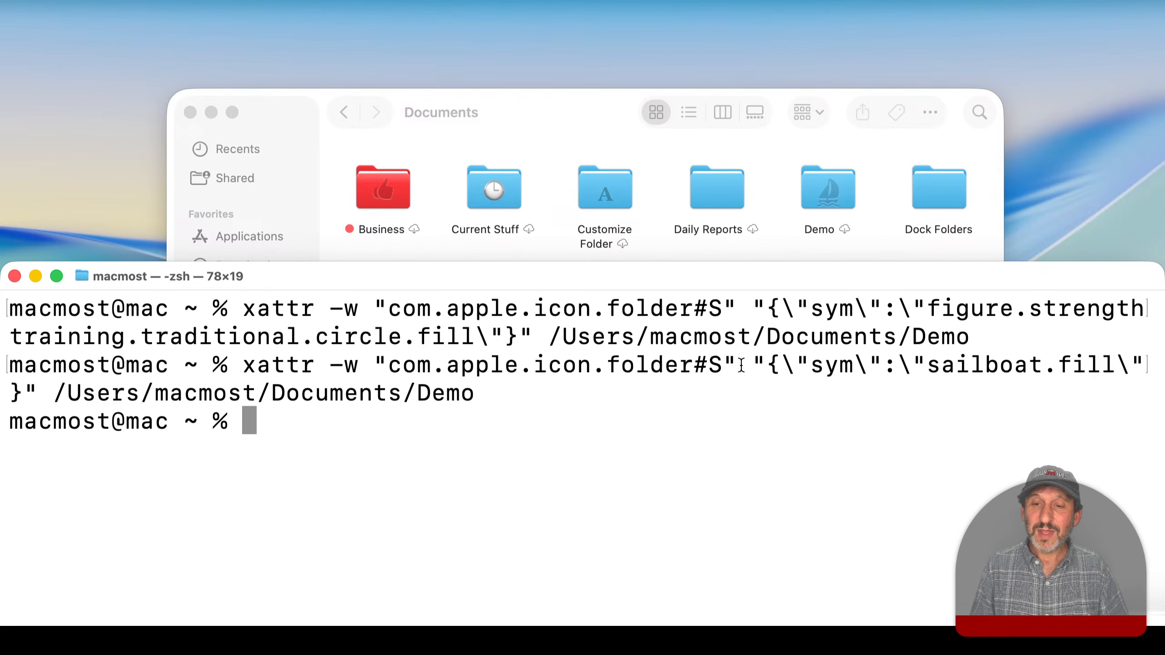
{"action": "mouse_move", "coordinate": [493, 625]}
{"action": "left_click", "coordinate": [150, 594]}
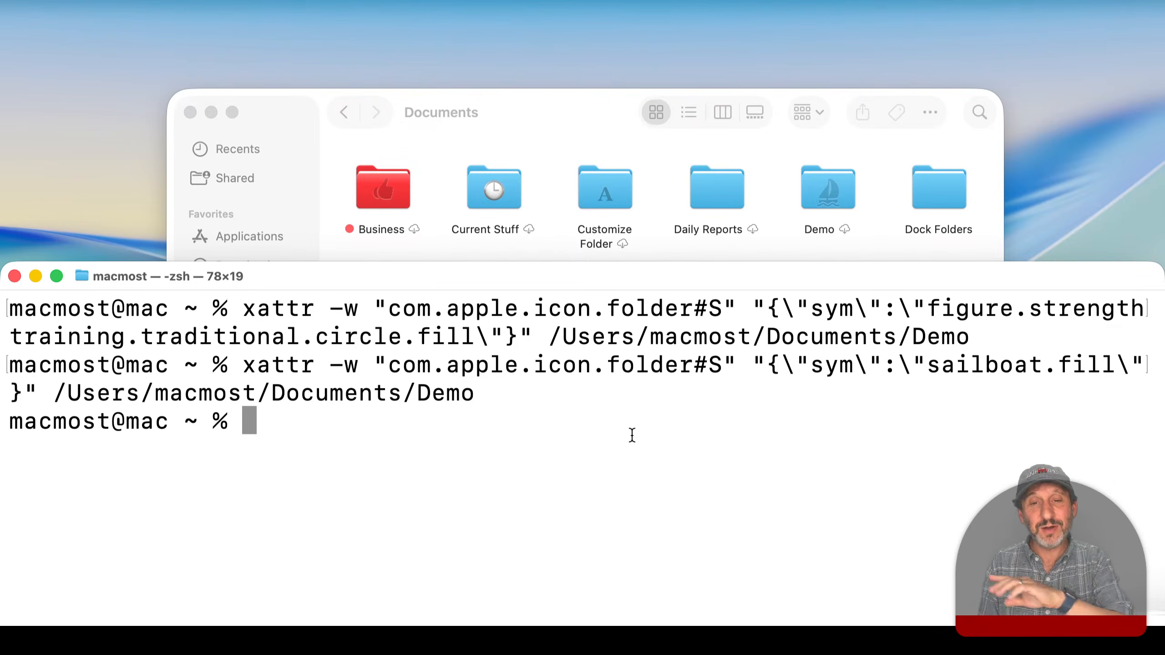
Recall the earlier xattr emoji command for the Daily Reports folder in Terminal
{"action": "key", "text": "Up"}
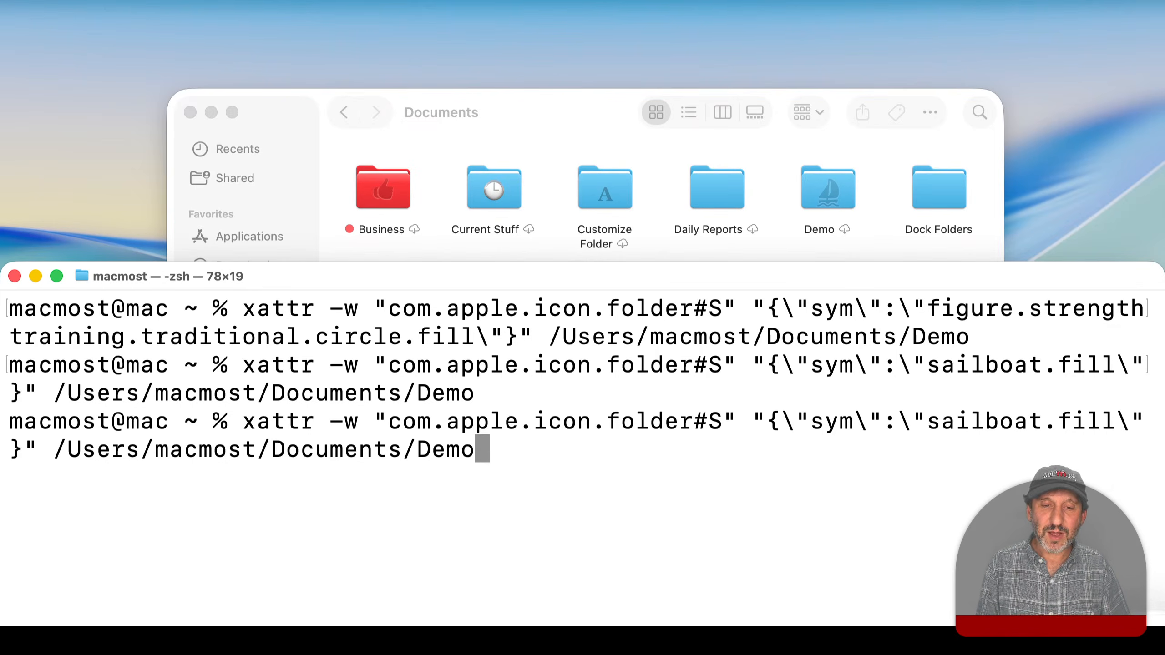
{"action": "key", "text": "Up"}
{"action": "key", "text": "Up"}
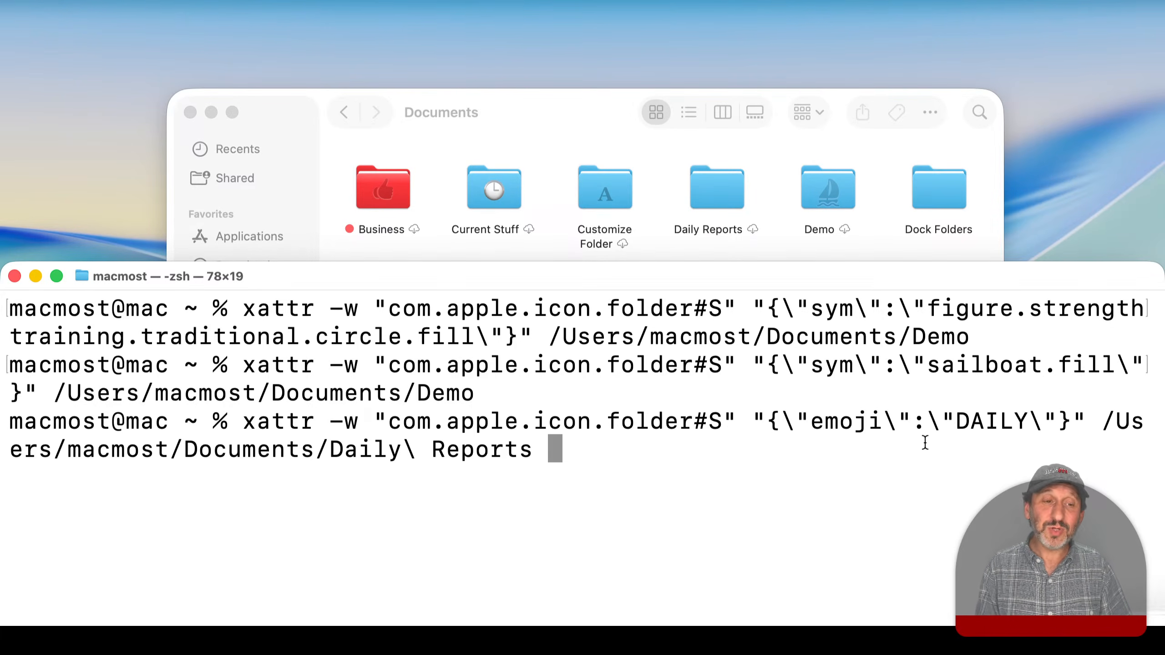
Replace DAILY with X as the emoji value in the Daily Reports command and run it
{"action": "key", "text": "alt+Left"}
{"action": "key", "text": "alt+Left"}
{"action": "key", "text": "Left"}
{"action": "key", "text": "Left"}
{"action": "key", "text": "Left"}
{"action": "key", "text": "Left"}
{"action": "key", "text": "Left"}
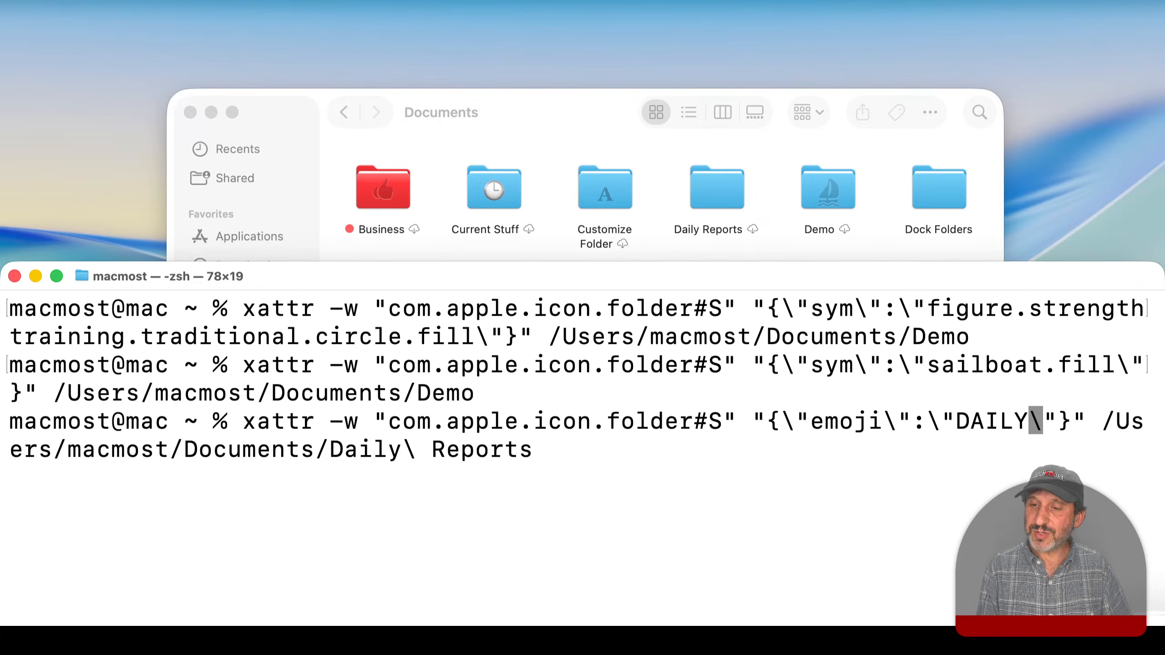
{"action": "key", "text": "BackSpace"}
{"action": "key", "text": "BackSpace"}
{"action": "key", "text": "BackSpace"}
{"action": "key", "text": "BackSpace"}
{"action": "key", "text": "BackSpace"}
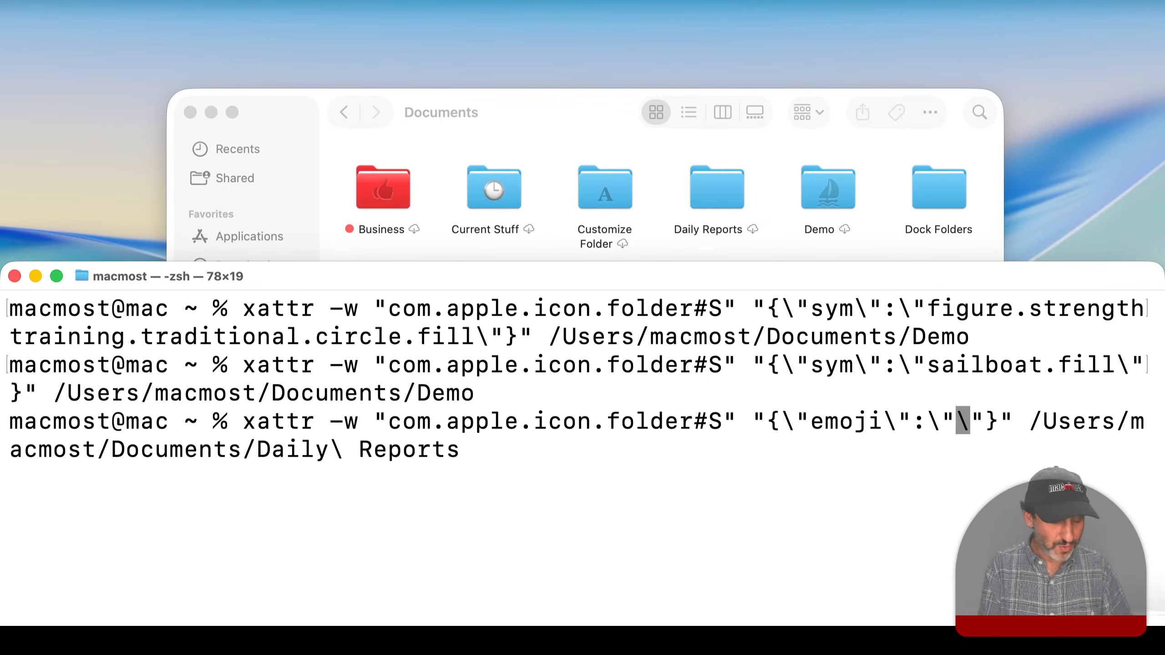
{"action": "type", "text": "X"}
{"action": "key", "text": "Return"}
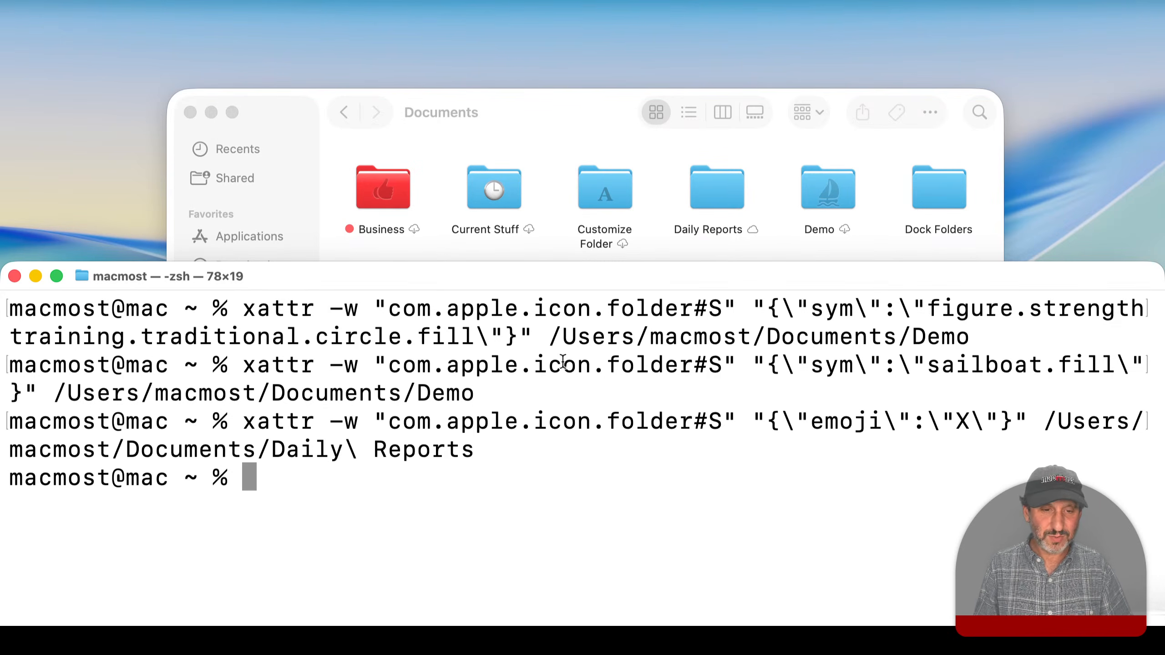
Give the Daily Reports folder the head symbol from the People group through Customize Folder in Finder
{"action": "left_click", "coordinate": [649, 223]}
{"action": "right_click", "coordinate": [695, 197]}
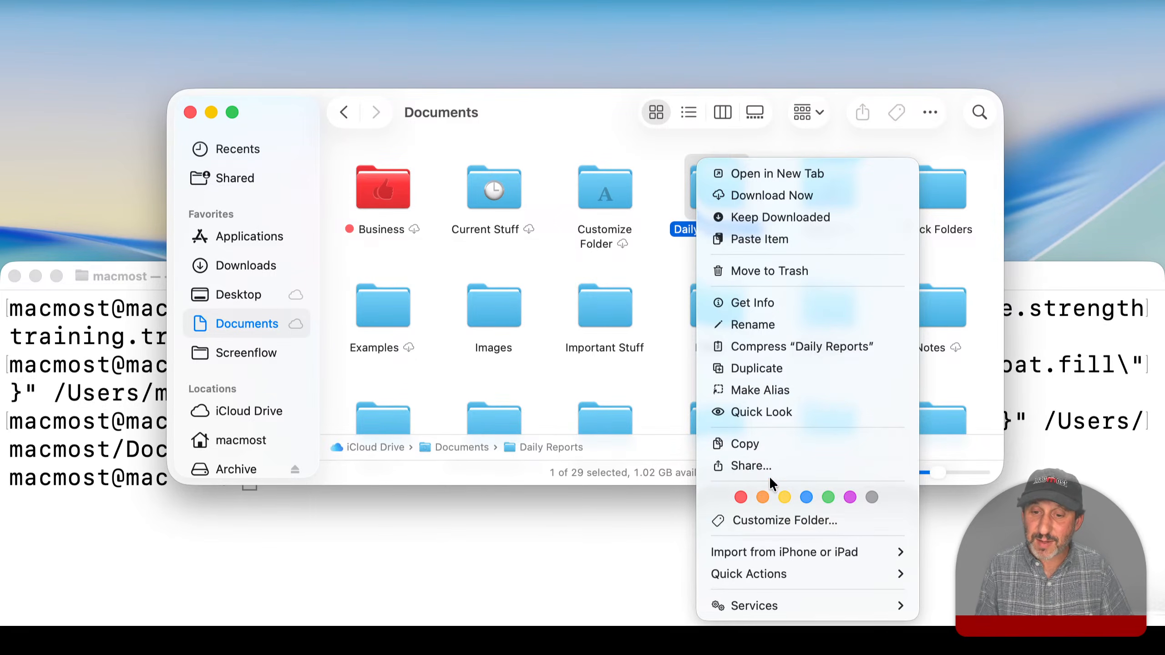
{"action": "left_click", "coordinate": [762, 518]}
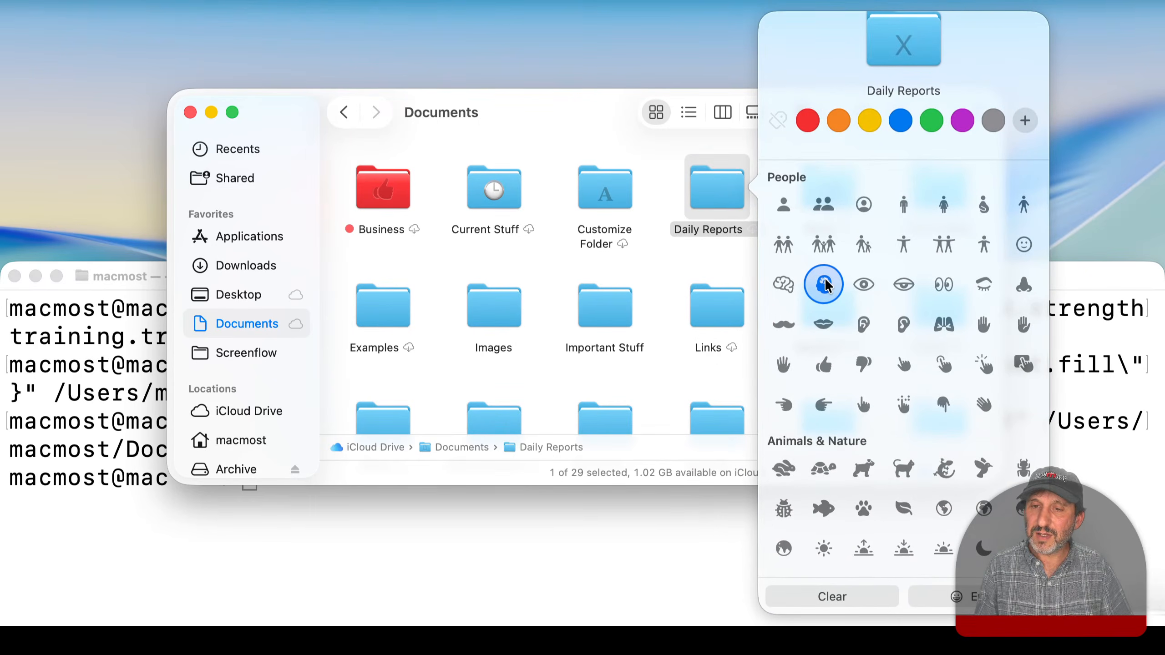
{"action": "left_click", "coordinate": [825, 284]}
Return to Terminal and rerun the xattr command that puts X on the Daily Reports folder
{"action": "left_click", "coordinate": [675, 547]}
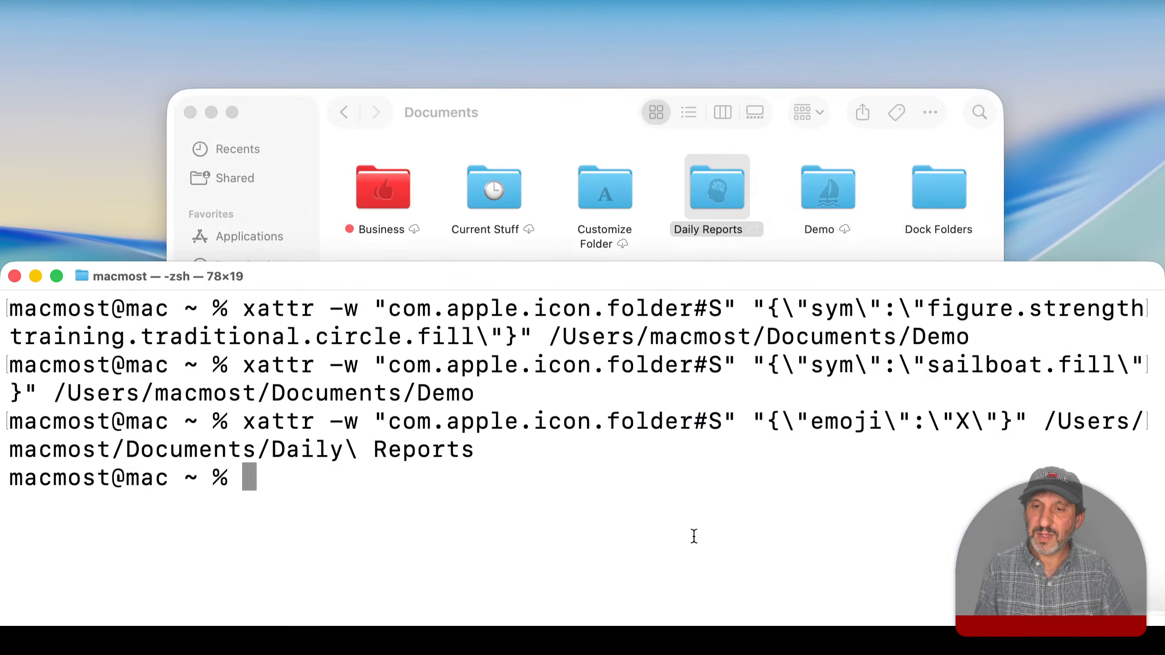
{"action": "key", "text": "Up"}
{"action": "key", "text": "Return"}
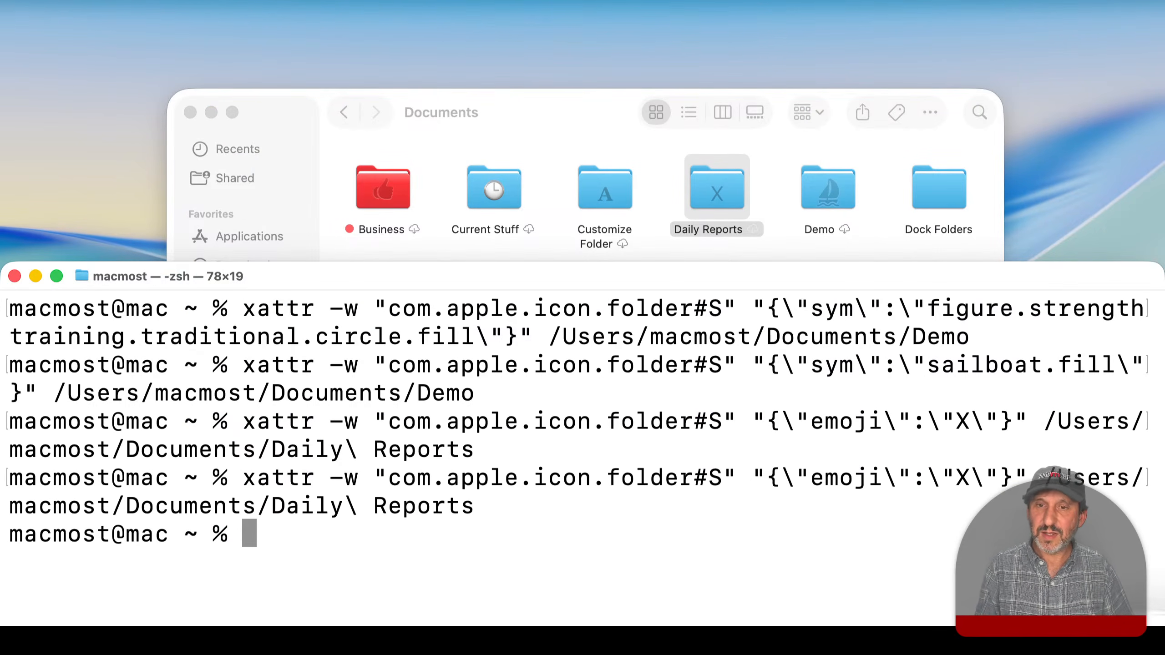
Recall the Daily Reports command, replace the X with the barber pole emoji and run it
{"action": "key", "text": "Up"}
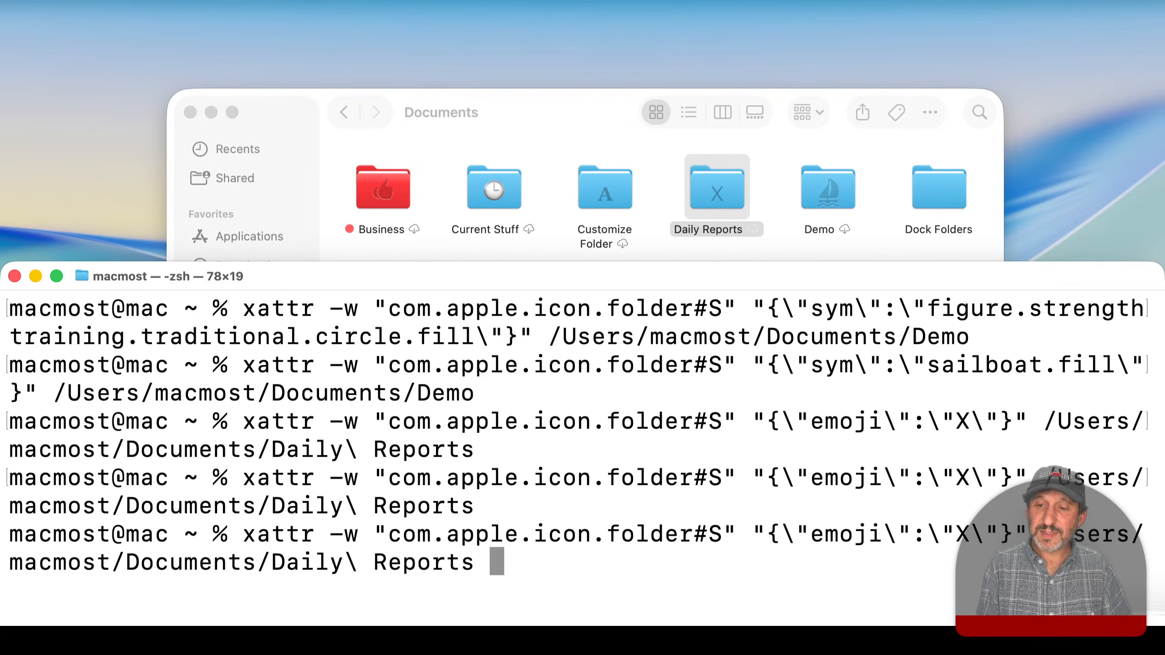
{"action": "key", "text": "alt+Left"}
{"action": "key", "text": "alt+Left"}
{"action": "key", "text": "alt+Left"}
{"action": "key", "text": "alt+Left"}
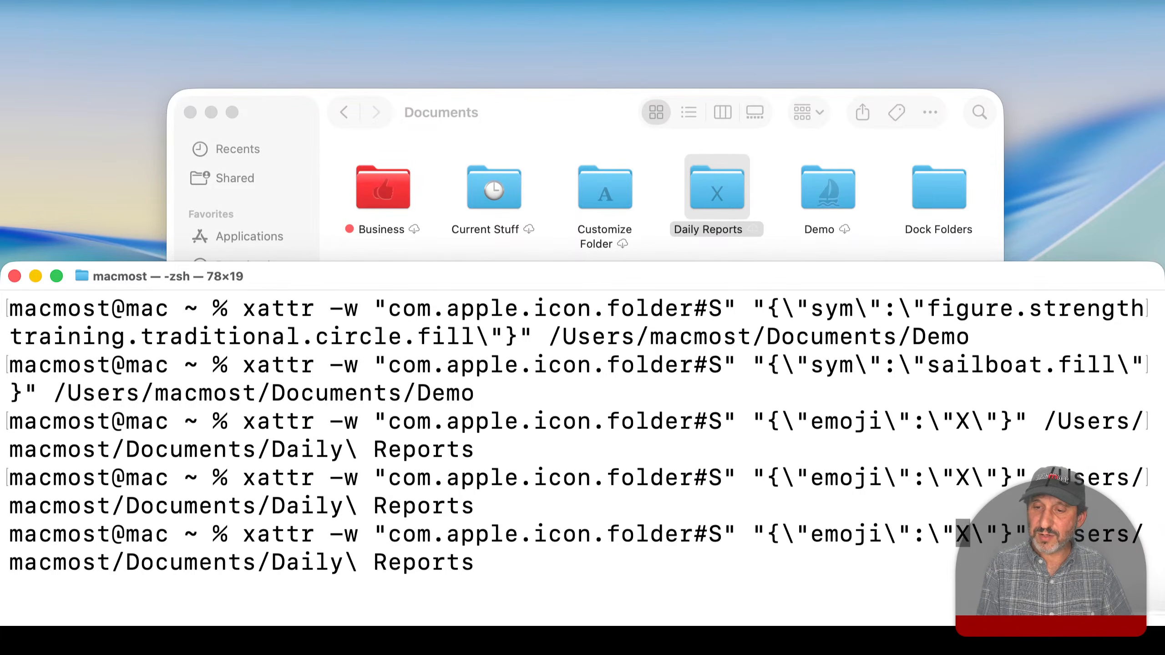
{"action": "key", "text": "Right"}
{"action": "key", "text": "BackSpace"}
{"action": "key", "text": "ctrl+super+space"}
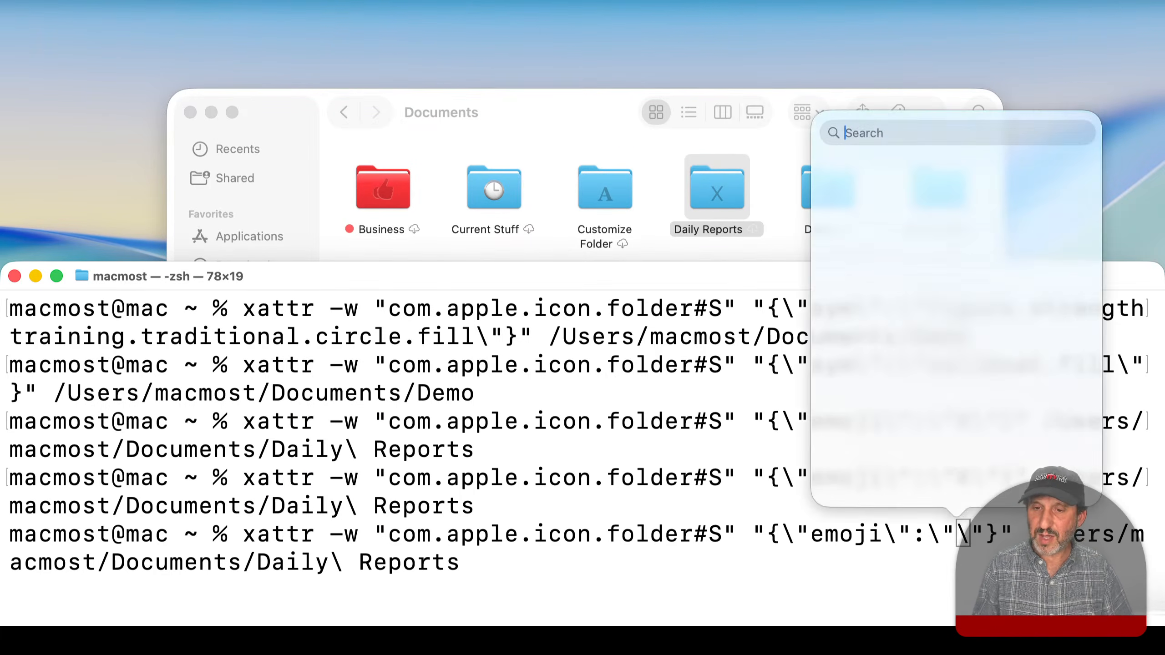
{"action": "scroll", "coordinate": [867, 270], "scroll_direction": "up", "scroll_amount": 15}
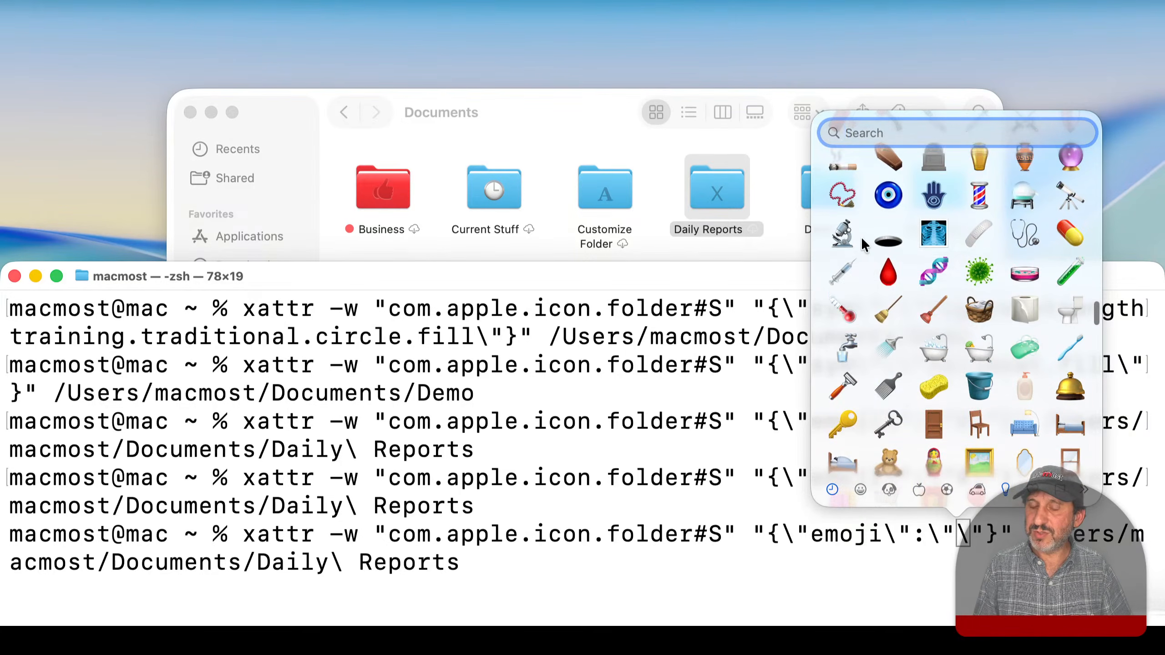
{"action": "scroll", "coordinate": [860, 236], "scroll_direction": "up", "scroll_amount": 3}
{"action": "scroll", "coordinate": [900, 247], "scroll_direction": "up", "scroll_amount": 2}
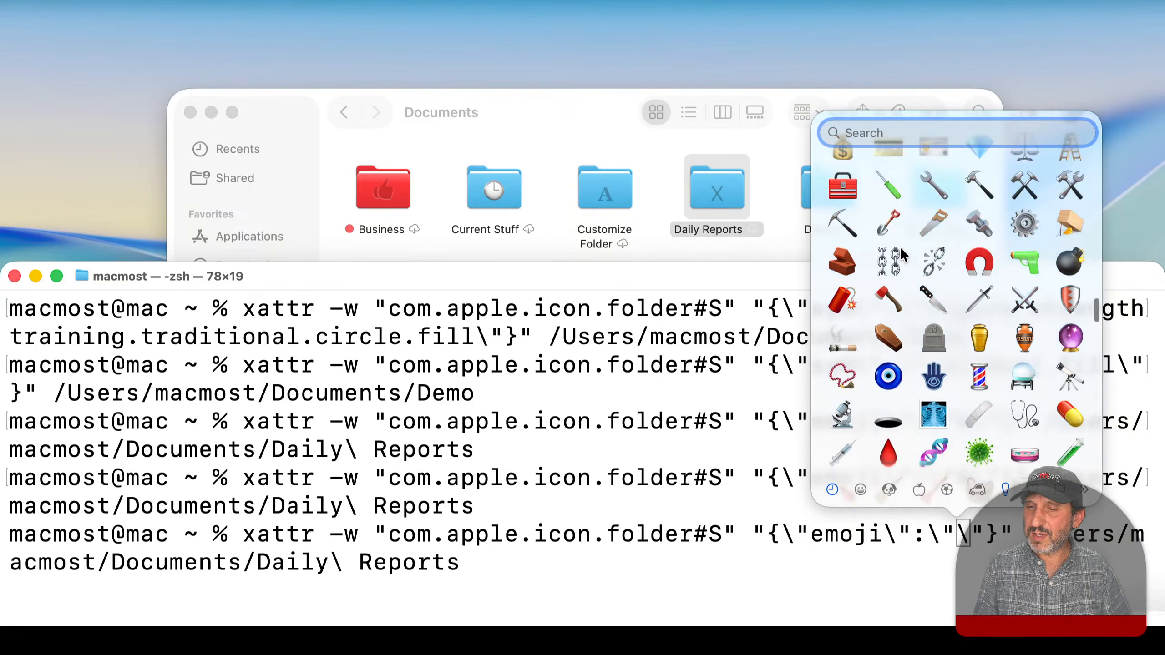
{"action": "left_click", "coordinate": [977, 373]}
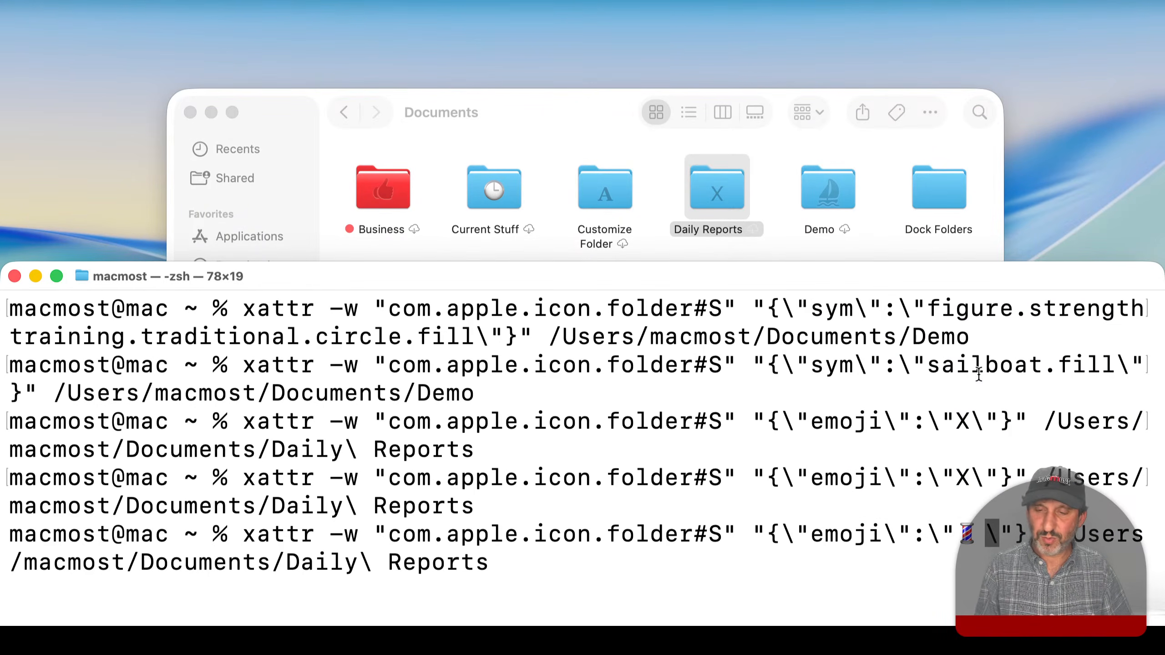
{"action": "key", "text": "Return"}
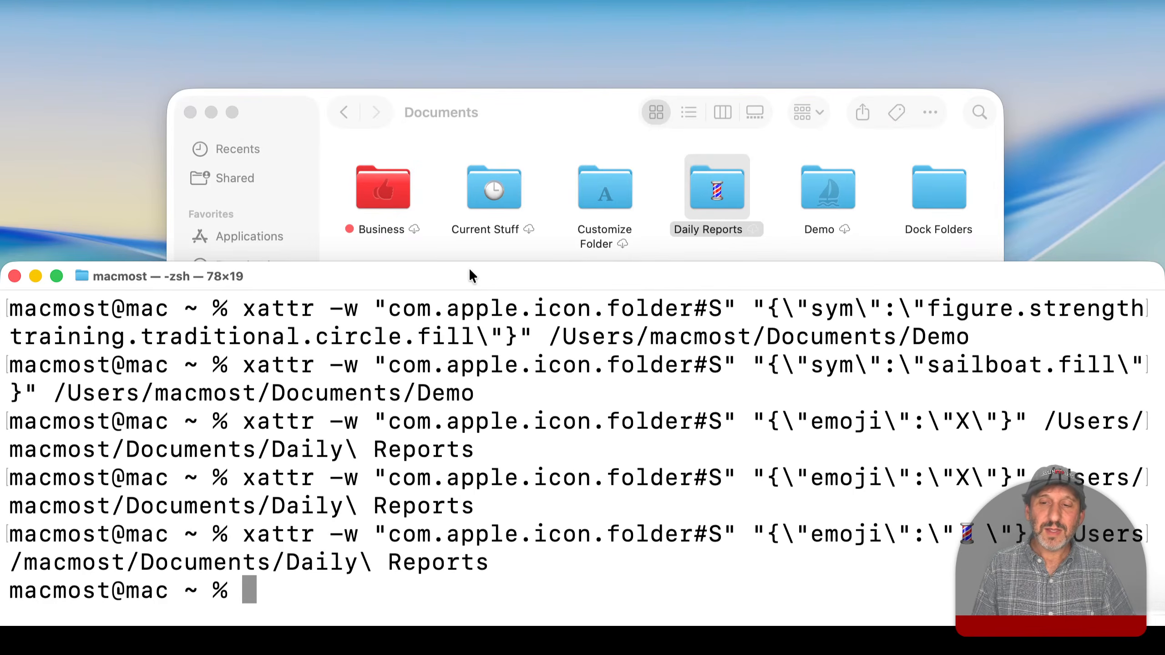
Move Terminal up, recall the Daily Reports command and delete the barber pole emoji from it
{"action": "left_click_drag", "start_coordinate": [469, 273], "coordinate": [472, 79]}
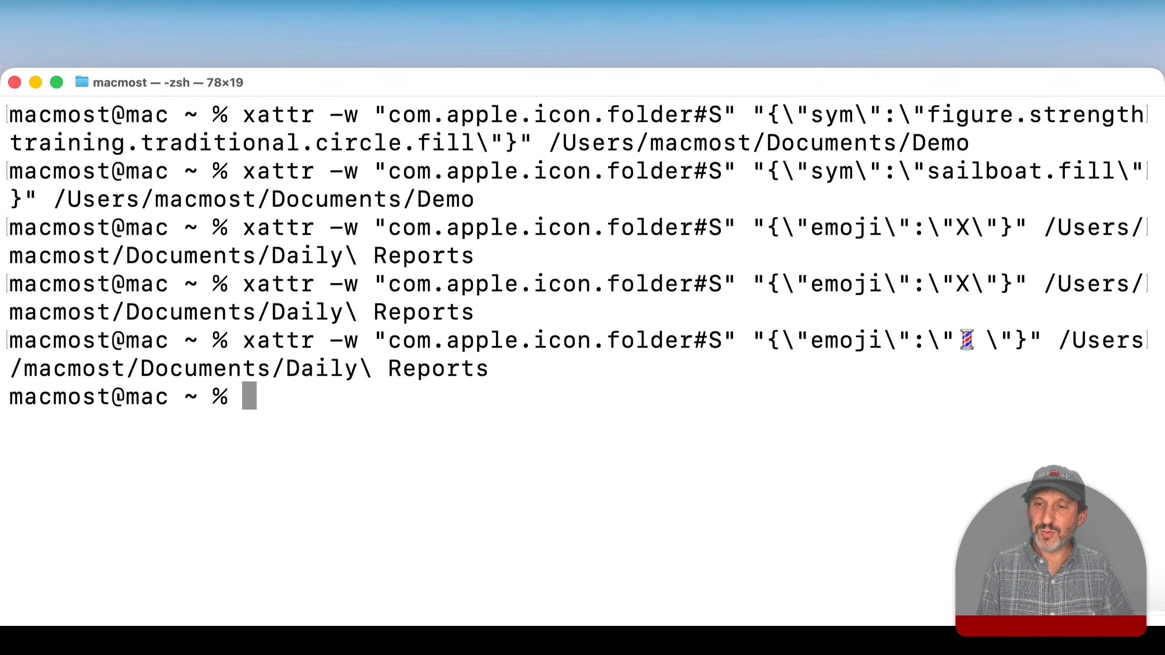
{"action": "key", "text": "Up"}
{"action": "key", "text": "Left"}
{"action": "key", "text": "Left"}
{"action": "key", "text": "Left"}
{"action": "key", "text": "Left"}
{"action": "key", "text": "Left"}
{"action": "key", "text": "Left"}
{"action": "key", "text": "Left"}
{"action": "key", "text": "Left"}
{"action": "key", "text": "alt+Left"}
{"action": "key", "text": "alt+Left"}
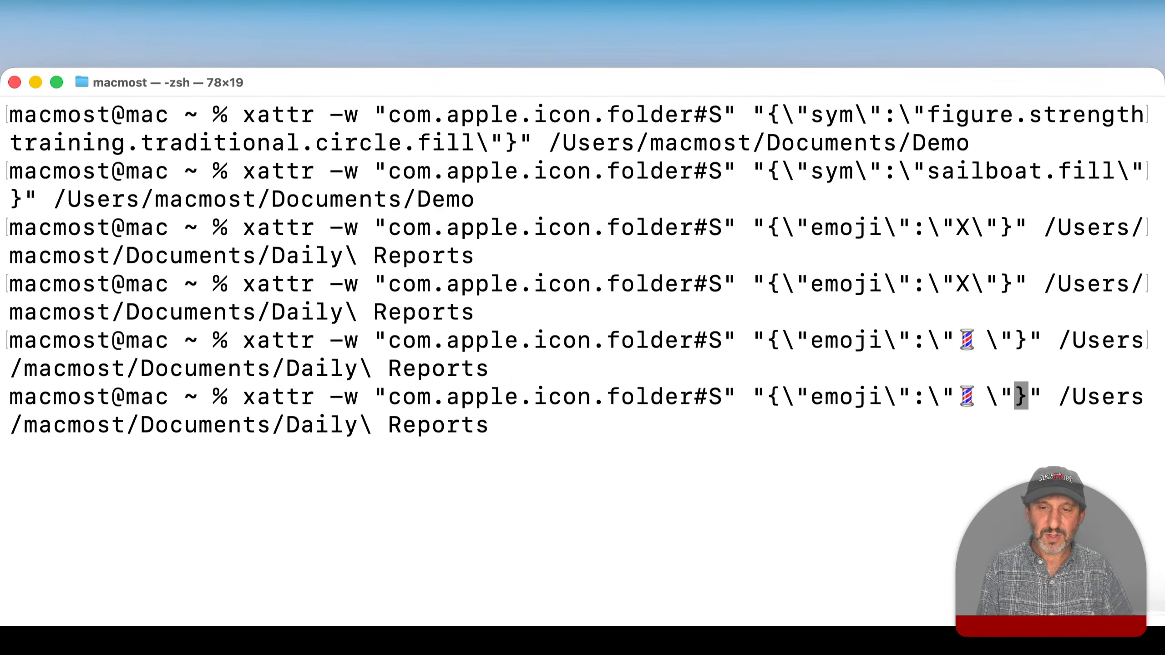
{"action": "key", "text": "Left"}
{"action": "key", "text": "Left"}
{"action": "key", "text": "BackSpace"}
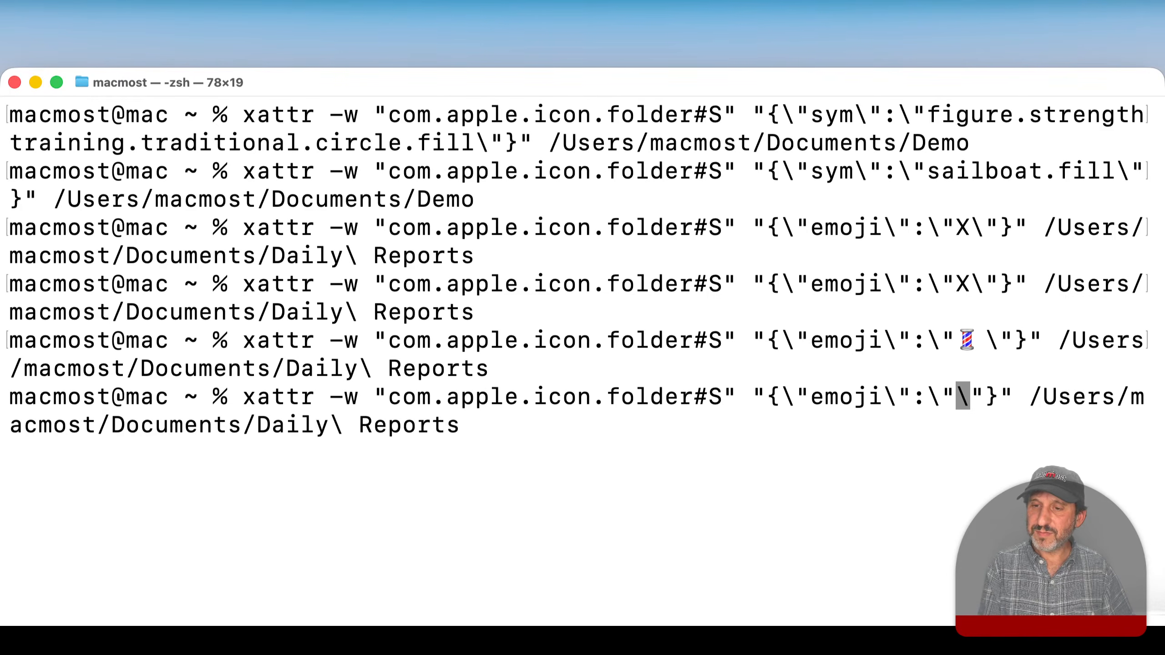
Insert the watch and red telephone emojis as the command's emoji value, run it and uncover the Documents window
{"action": "key", "text": "ctrl+super+space"}
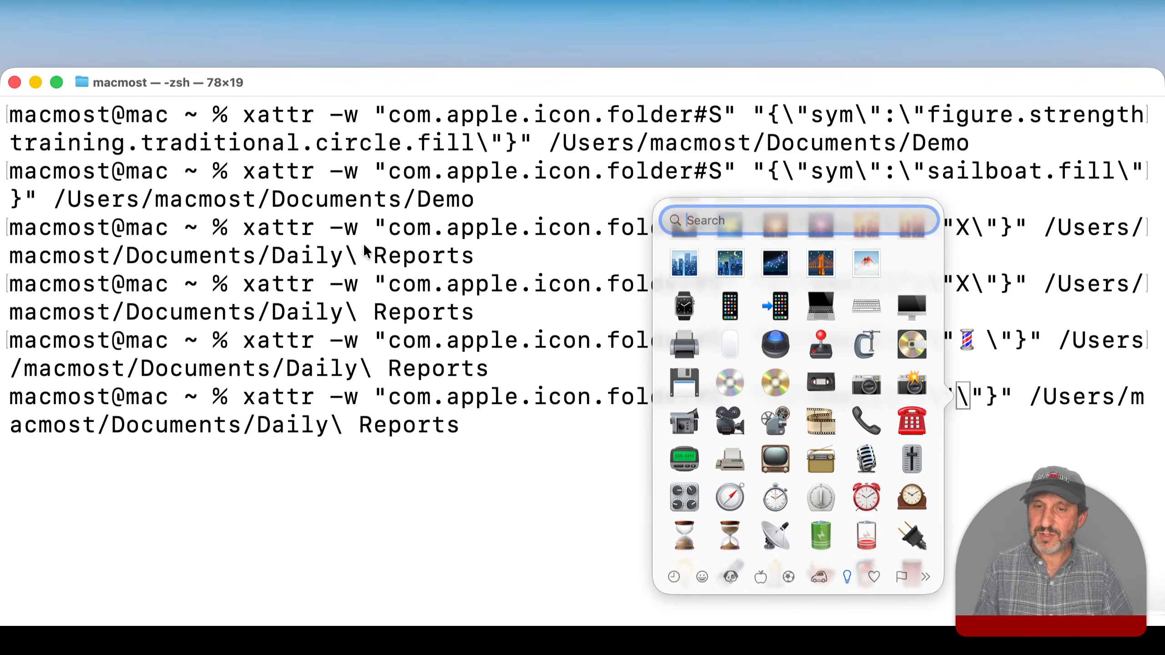
{"action": "left_click", "coordinate": [687, 311]}
{"action": "key", "text": "ctrl+super+space"}
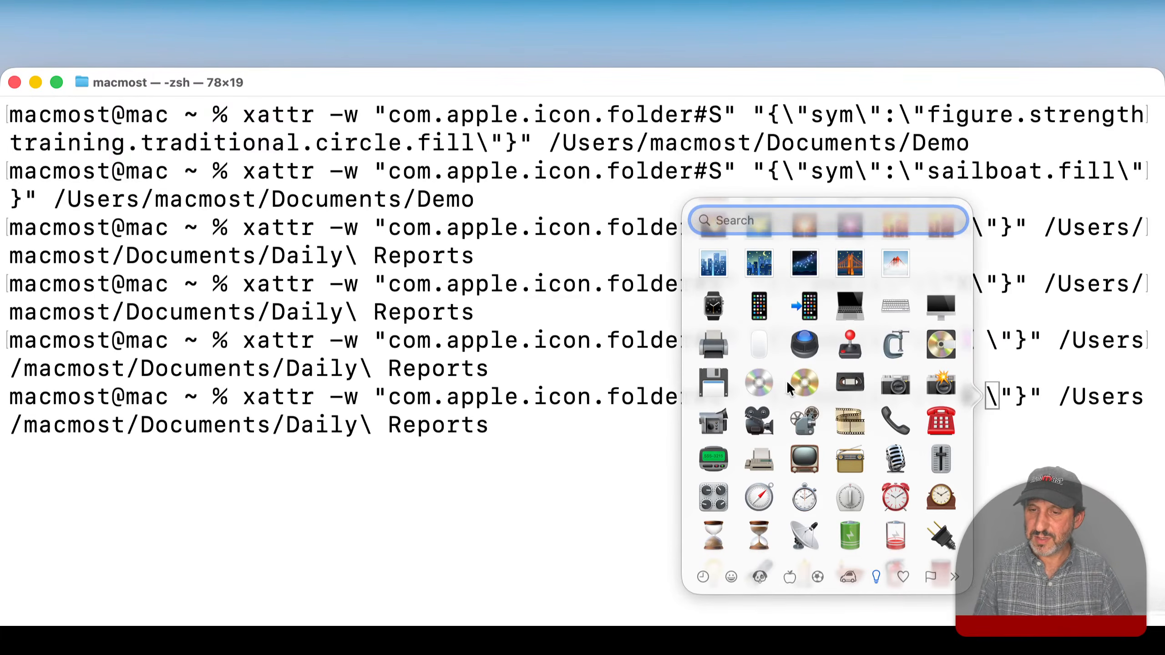
{"action": "left_click", "coordinate": [930, 419]}
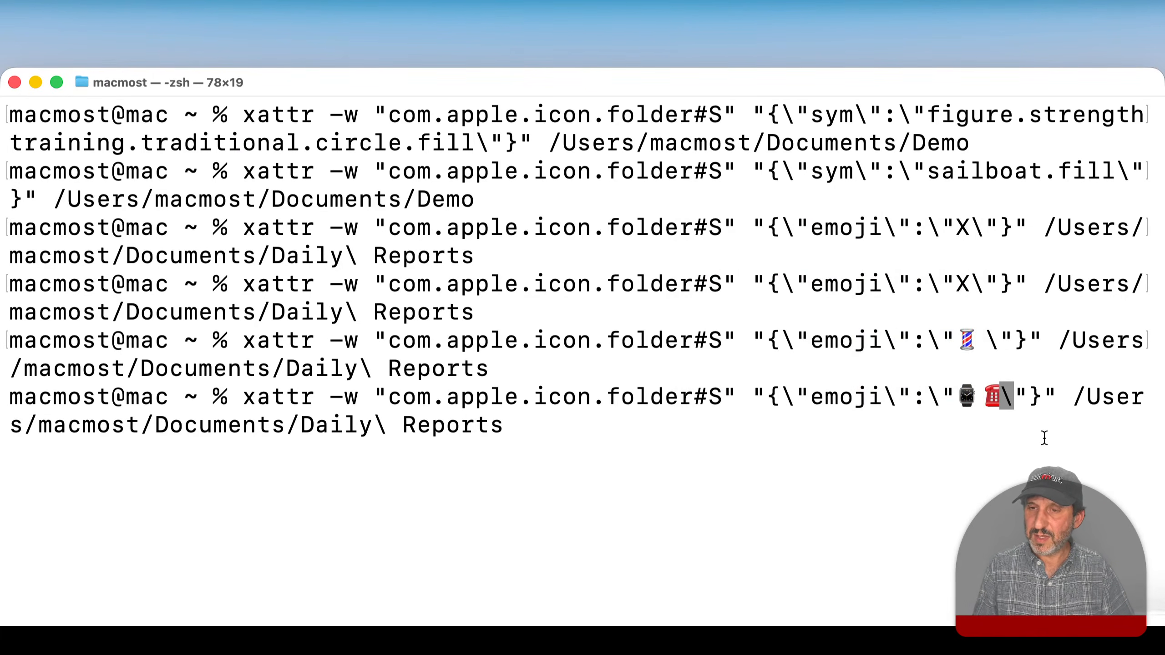
{"action": "key", "text": "Return"}
{"action": "left_click_drag", "start_coordinate": [830, 88], "coordinate": [817, 351]}
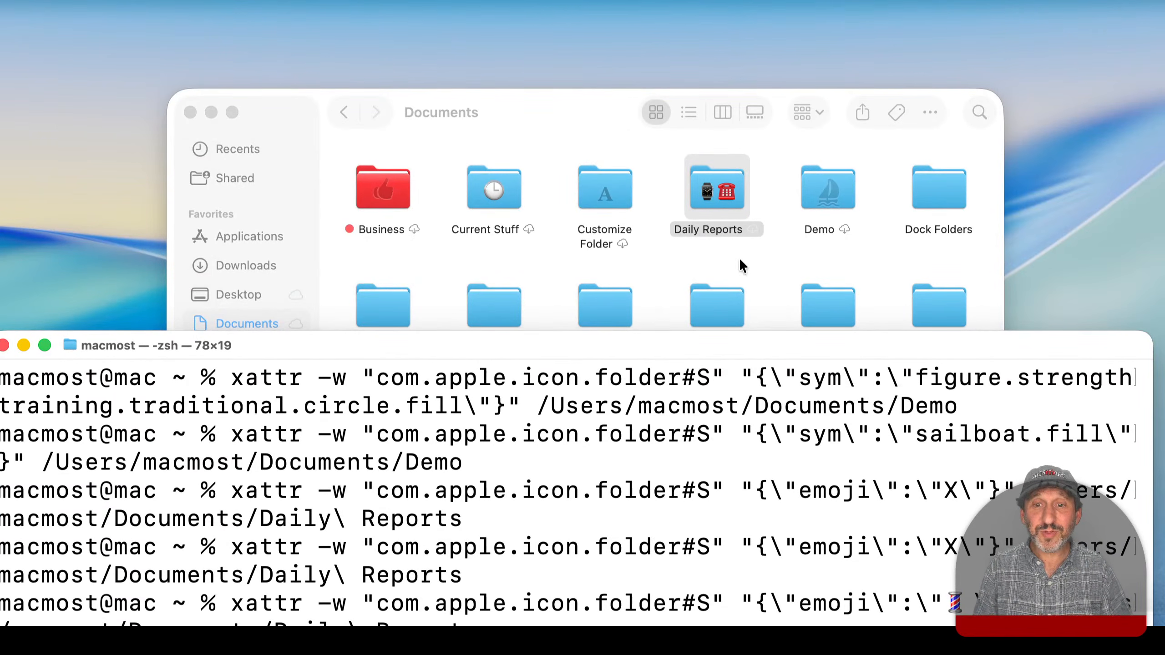
Recall the Daily Reports command, replace the two emojis with ABC and run it
{"action": "left_click_drag", "start_coordinate": [765, 351], "coordinate": [765, 14]}
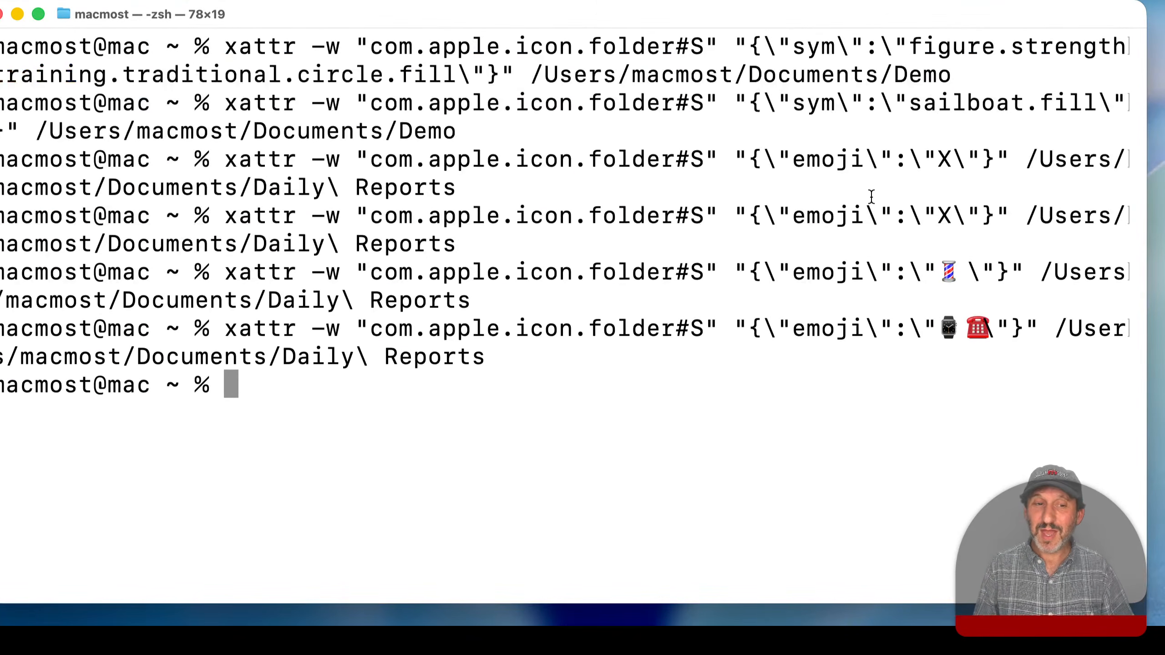
{"action": "key", "text": "Up"}
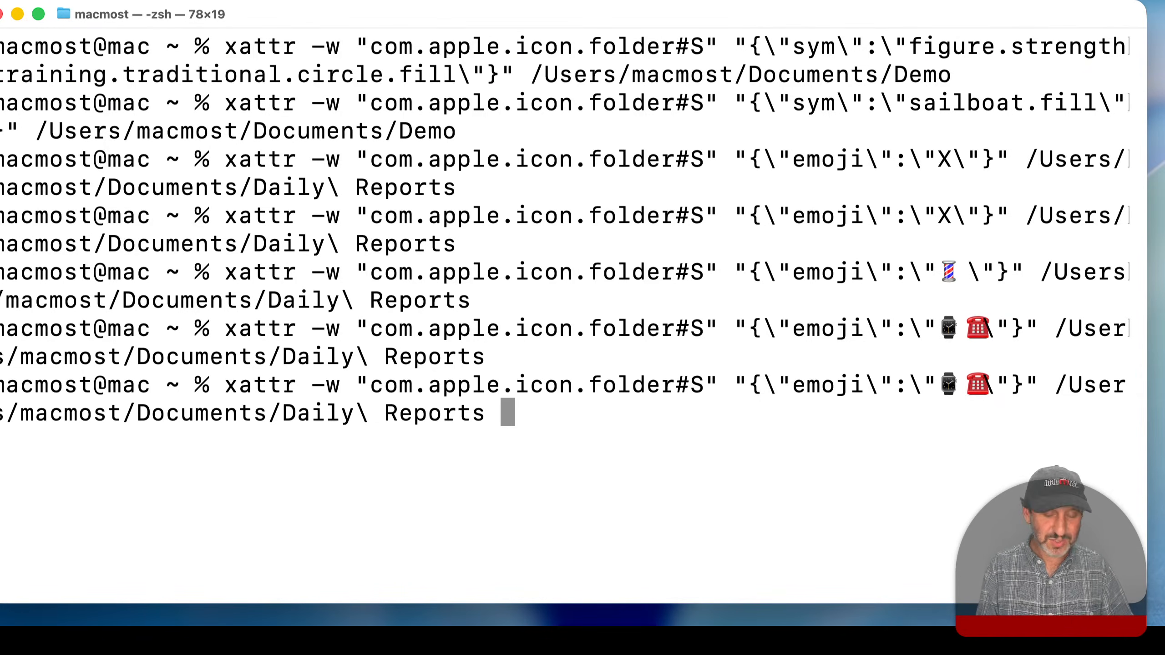
{"action": "key", "text": "alt+Left"}
{"action": "key", "text": "alt+Left"}
{"action": "key", "text": "alt+Left"}
{"action": "key", "text": "Left"}
{"action": "key", "text": "Left"}
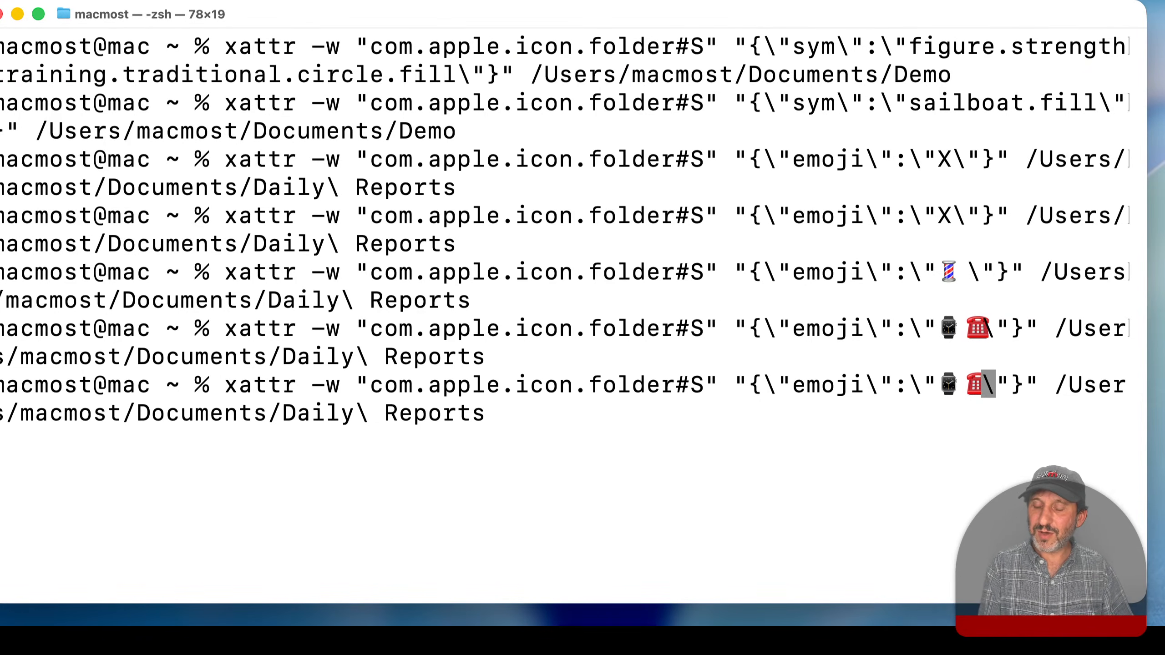
{"action": "key", "text": "BackSpace"}
{"action": "key", "text": "BackSpace"}
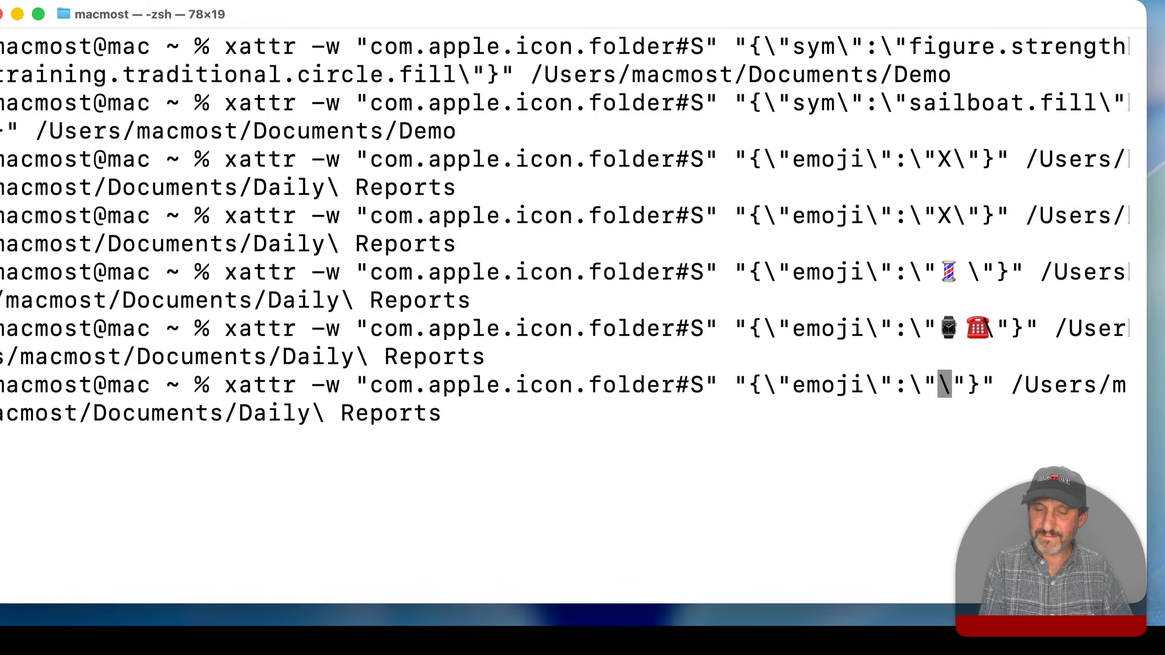
{"action": "type", "text": "ABC"}
{"action": "key", "text": "Return"}
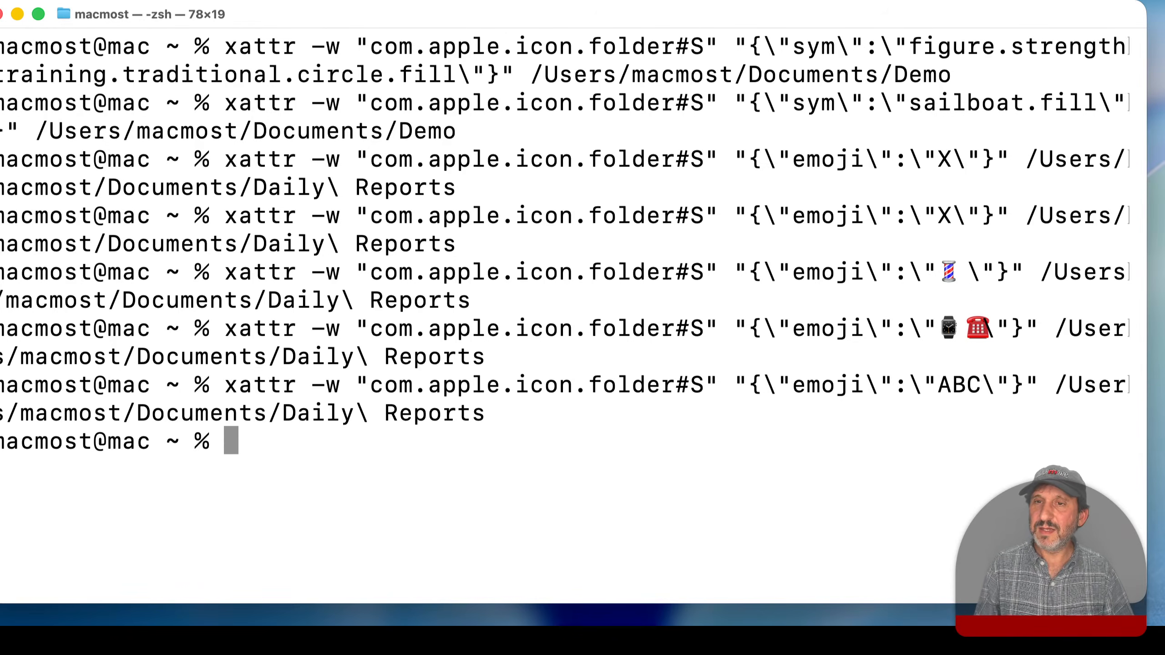
{"action": "left_click_drag", "start_coordinate": [840, 8], "coordinate": [832, 110]}
Recall the command, change ABC to Daily, run it on Daily Reports and uncover the Documents window
{"action": "key", "text": "Up"}
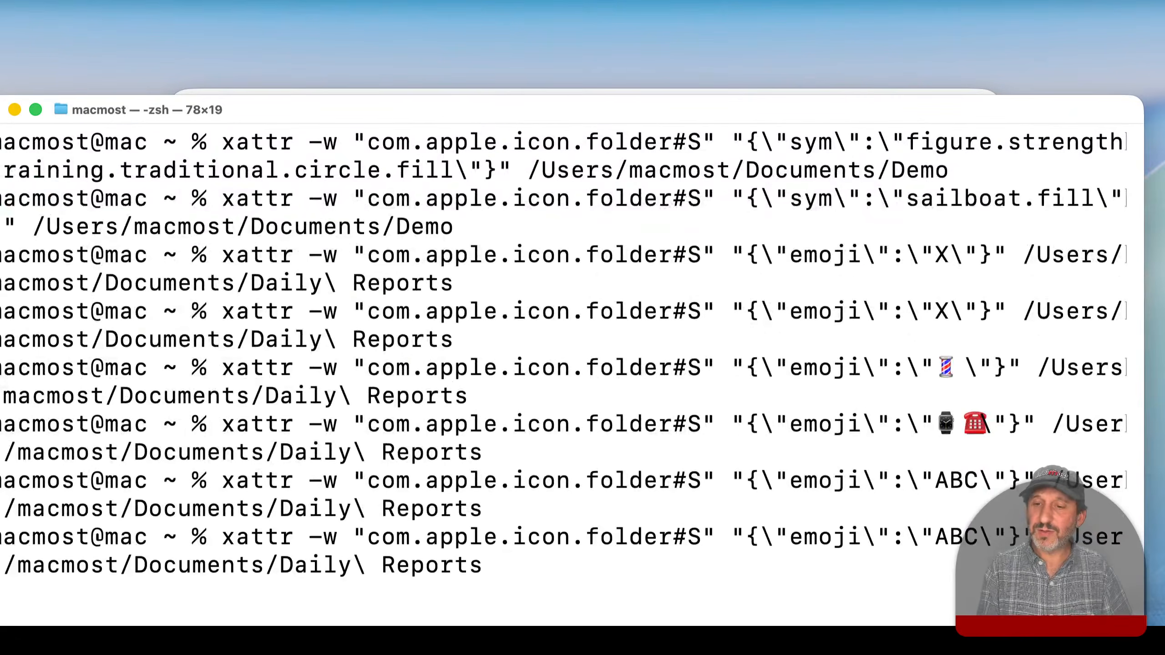
{"action": "key", "text": "Left"}
{"action": "key", "text": "Left"}
{"action": "key", "text": "BackSpace"}
{"action": "key", "text": "BackSpace"}
{"action": "key", "text": "BackSpace"}
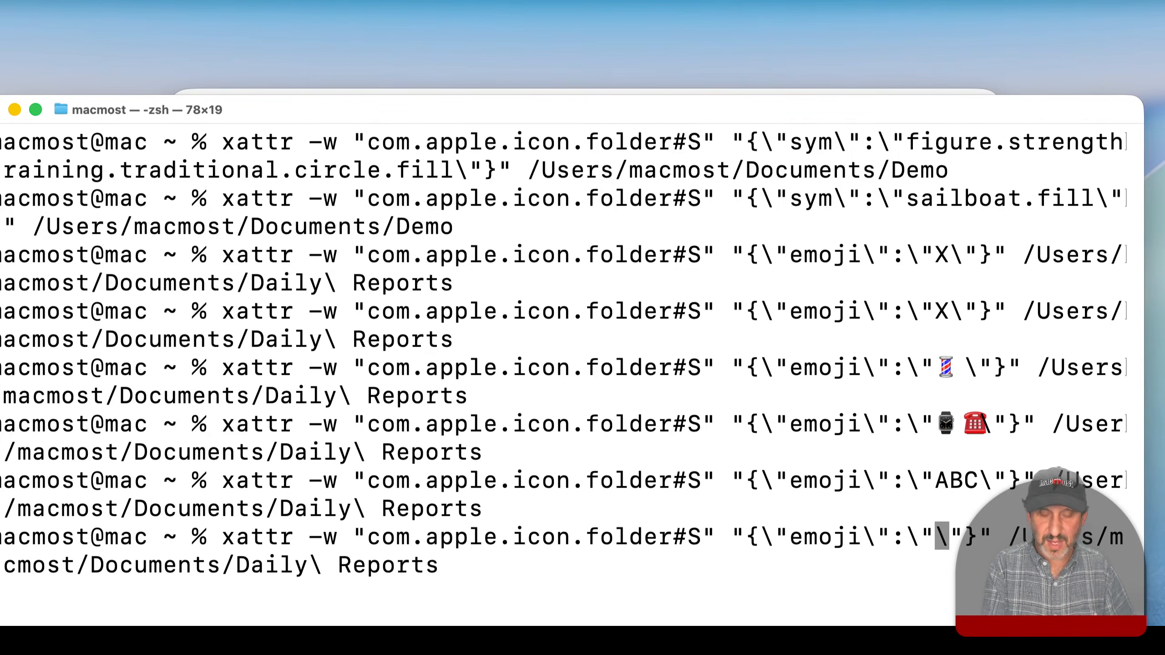
{"action": "type", "text": "Daily"}
{"action": "key", "text": "Return"}
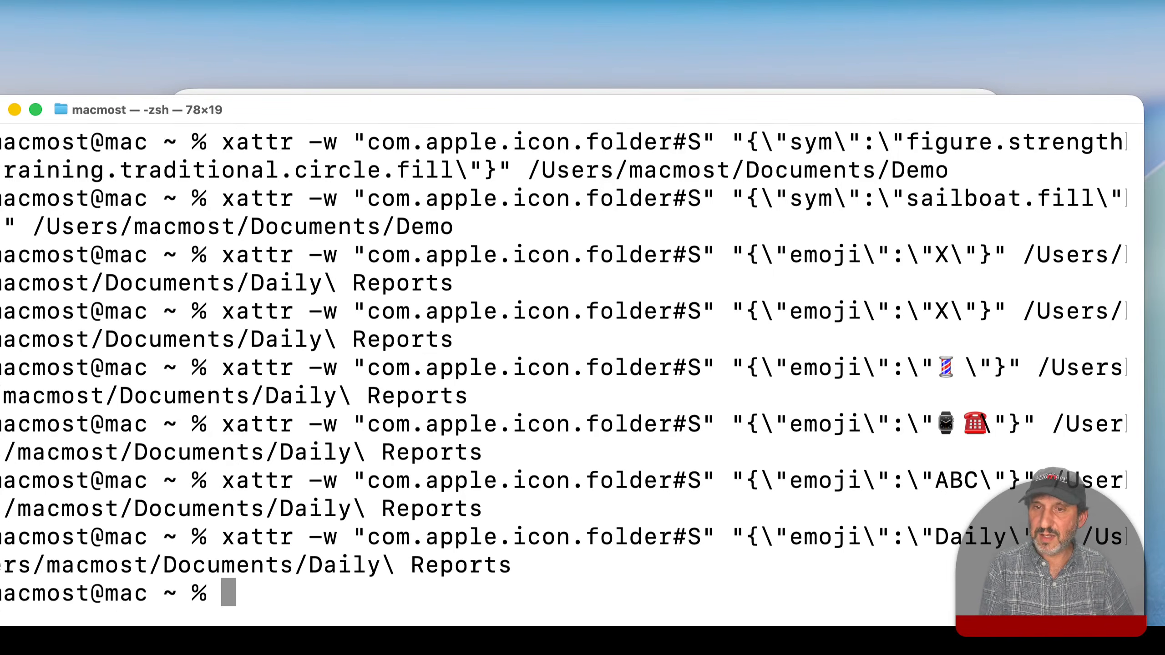
{"action": "left_click_drag", "start_coordinate": [787, 122], "coordinate": [769, 420]}
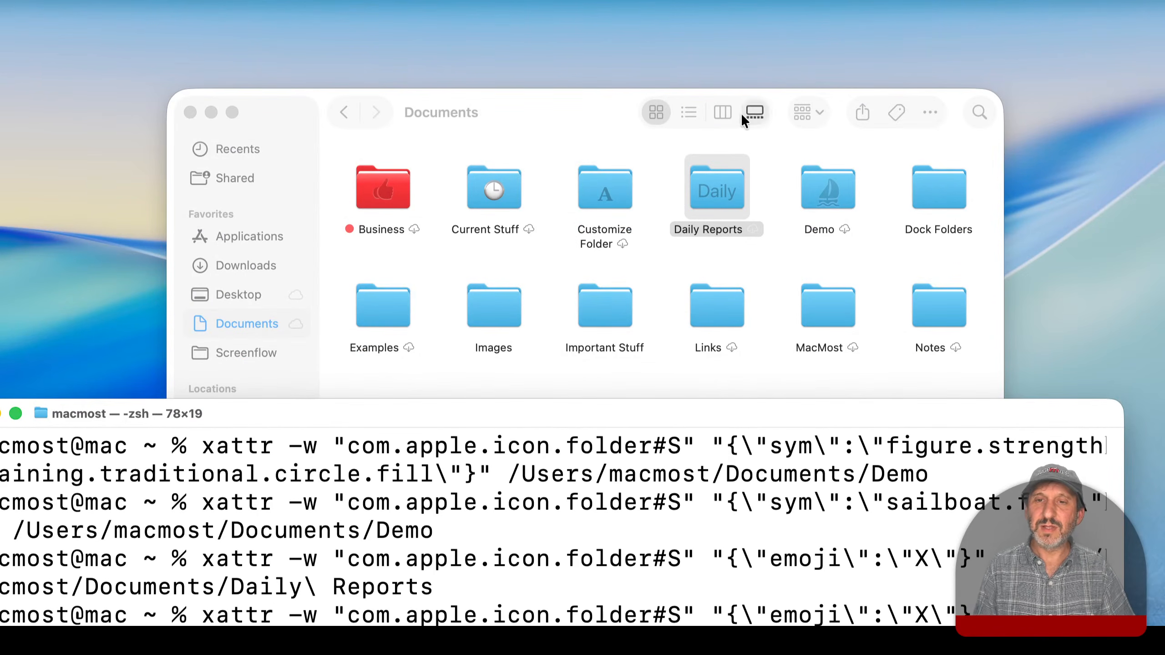
Enlarge the Documents window to view all folder icons, restore its size and deselect the Daily Reports folder
{"action": "left_click", "coordinate": [571, 104]}
{"action": "double_click", "coordinate": [571, 104]}
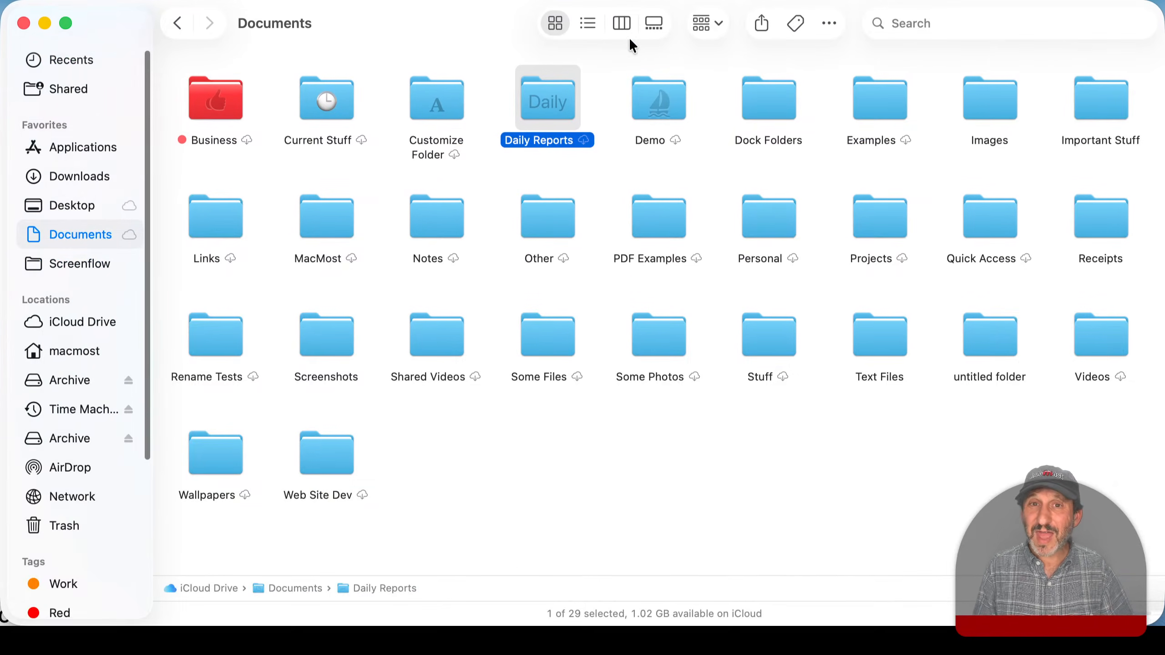
{"action": "double_click", "coordinate": [442, 36]}
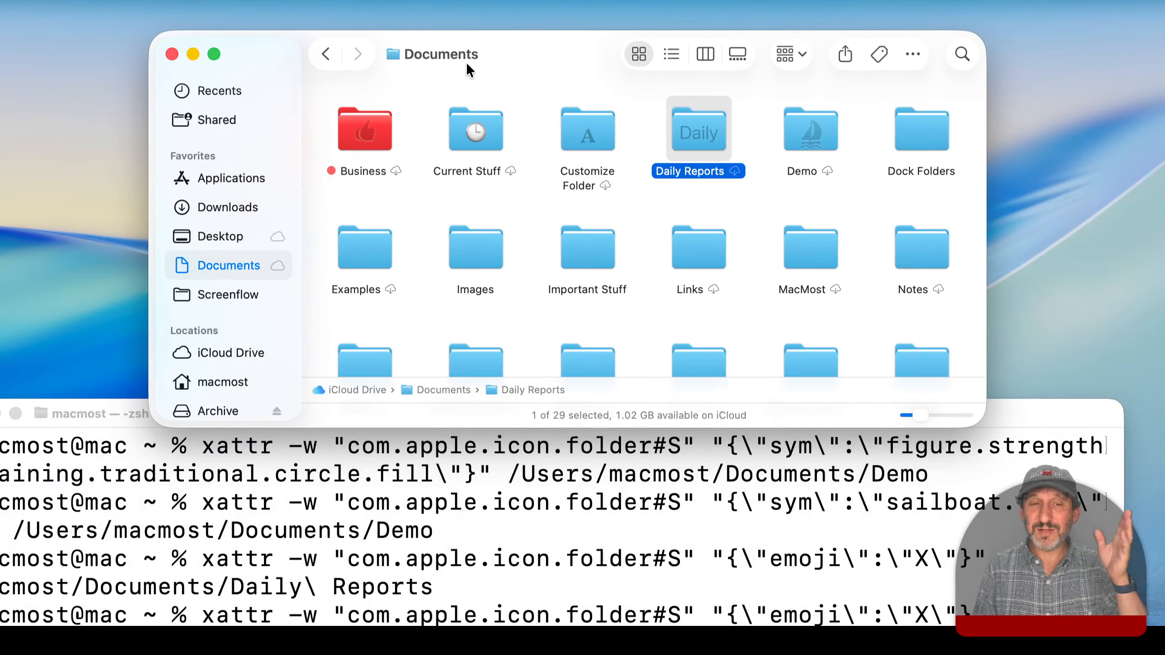
{"action": "left_click", "coordinate": [651, 136]}
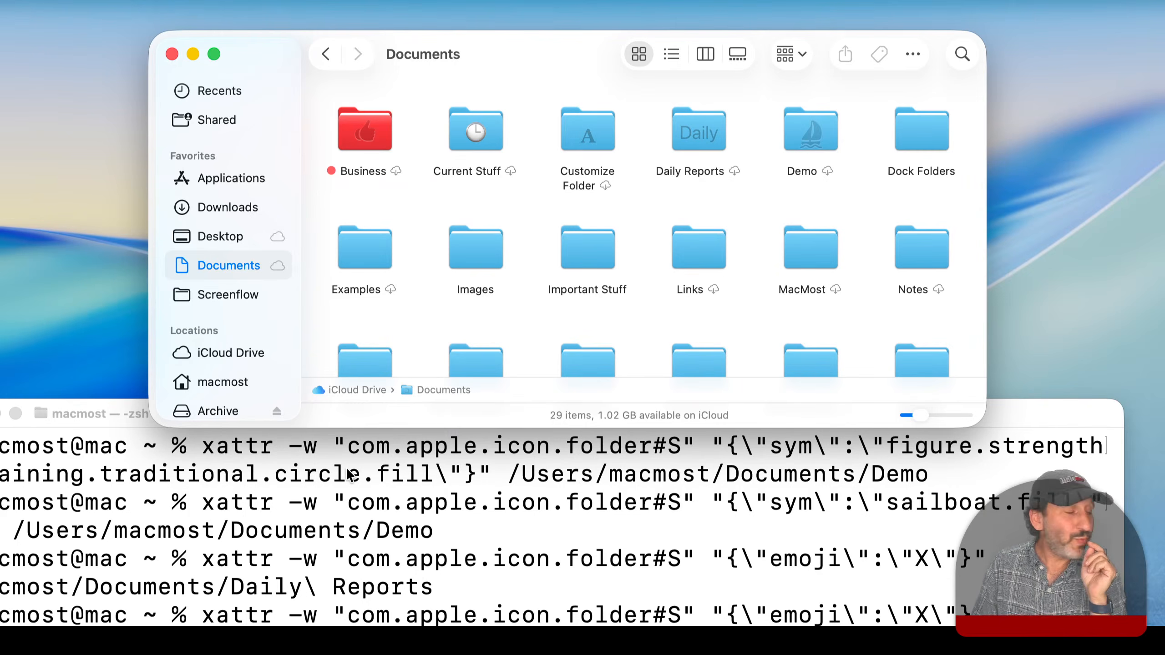
Hide the Terminal window, select the Business folder in Documents and set the Dock's Business stack to display as Folder
{"action": "left_click", "coordinate": [293, 500]}
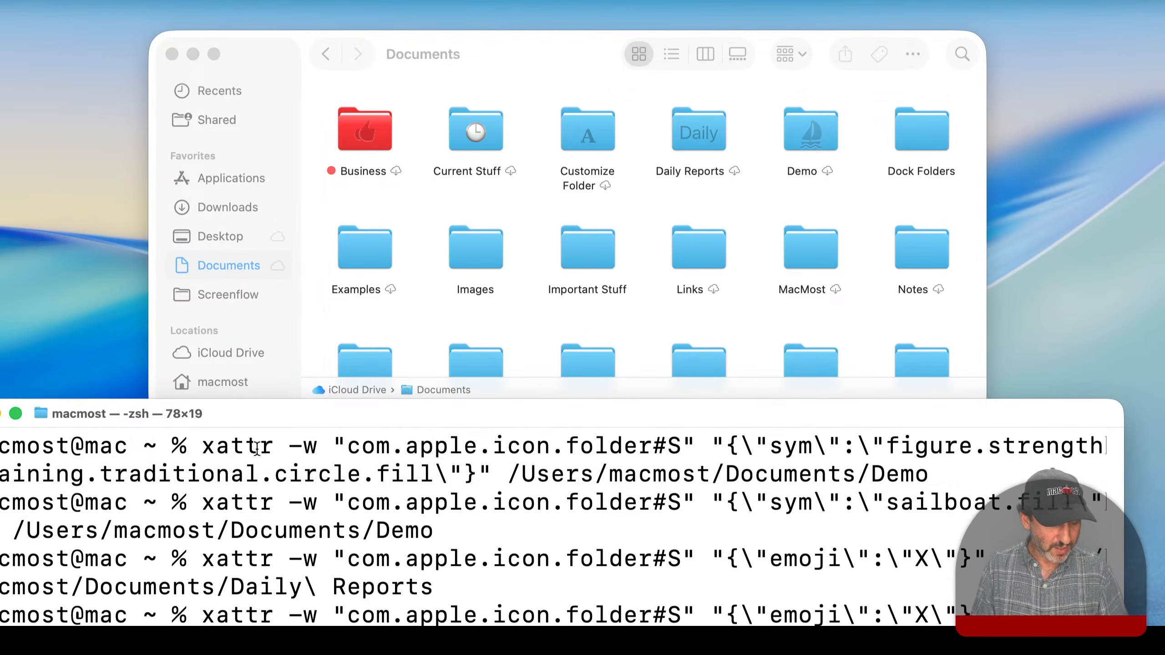
{"action": "key", "text": "super+h"}
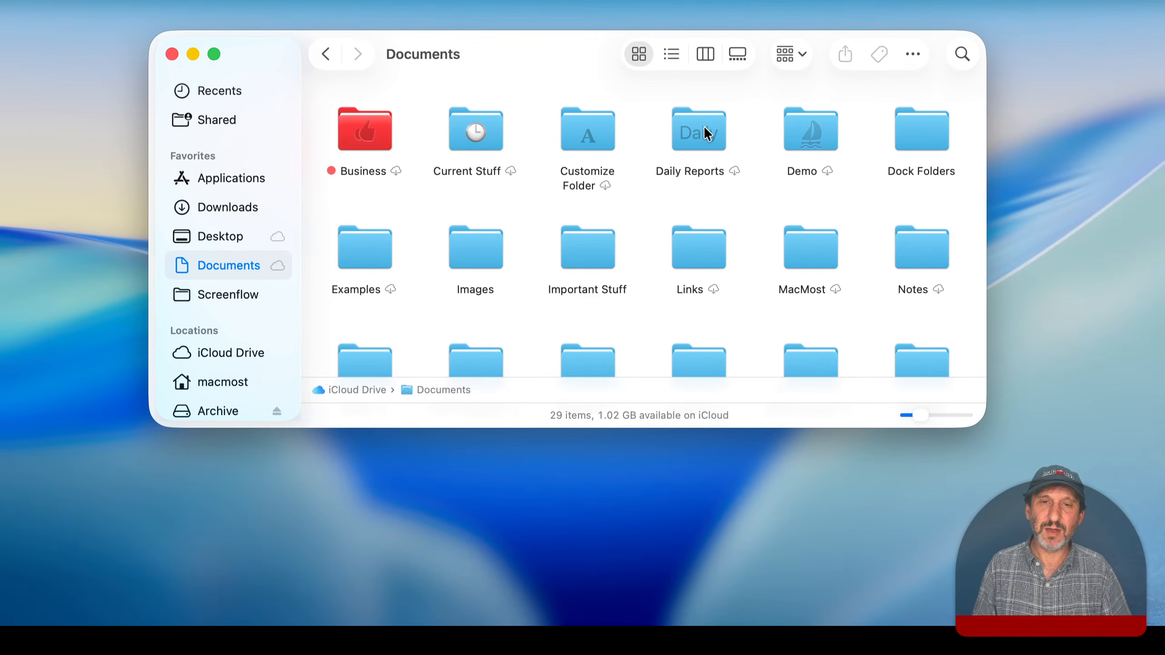
{"action": "left_click", "coordinate": [366, 135]}
{"action": "mouse_move", "coordinate": [1064, 594]}
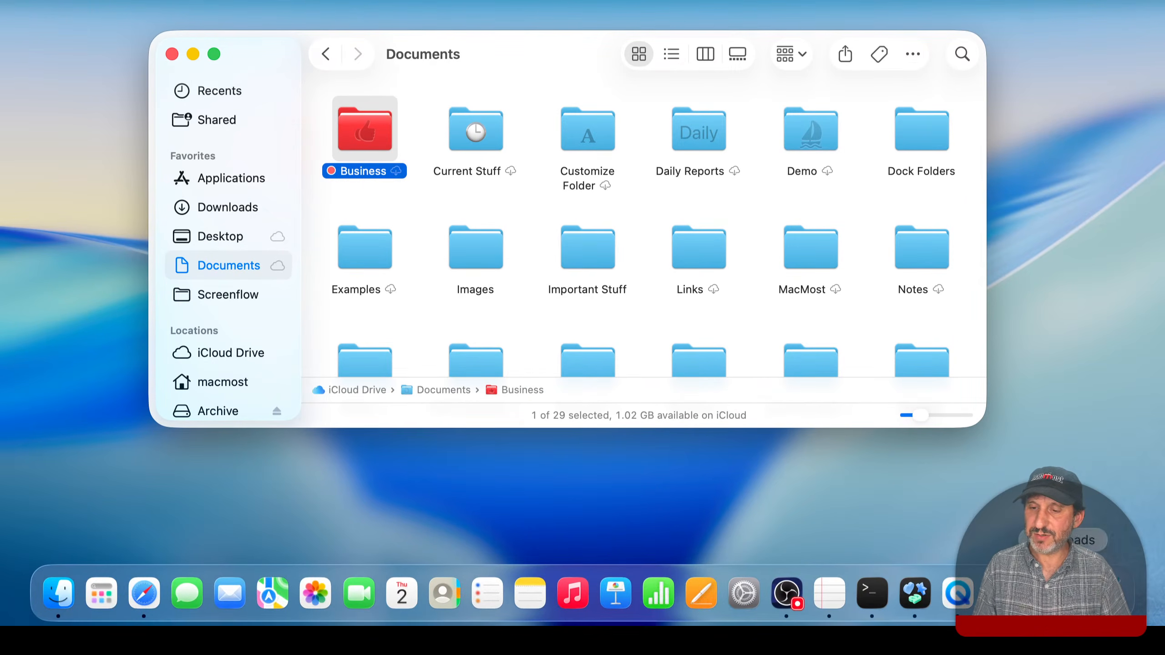
{"action": "right_click", "coordinate": [1064, 595]}
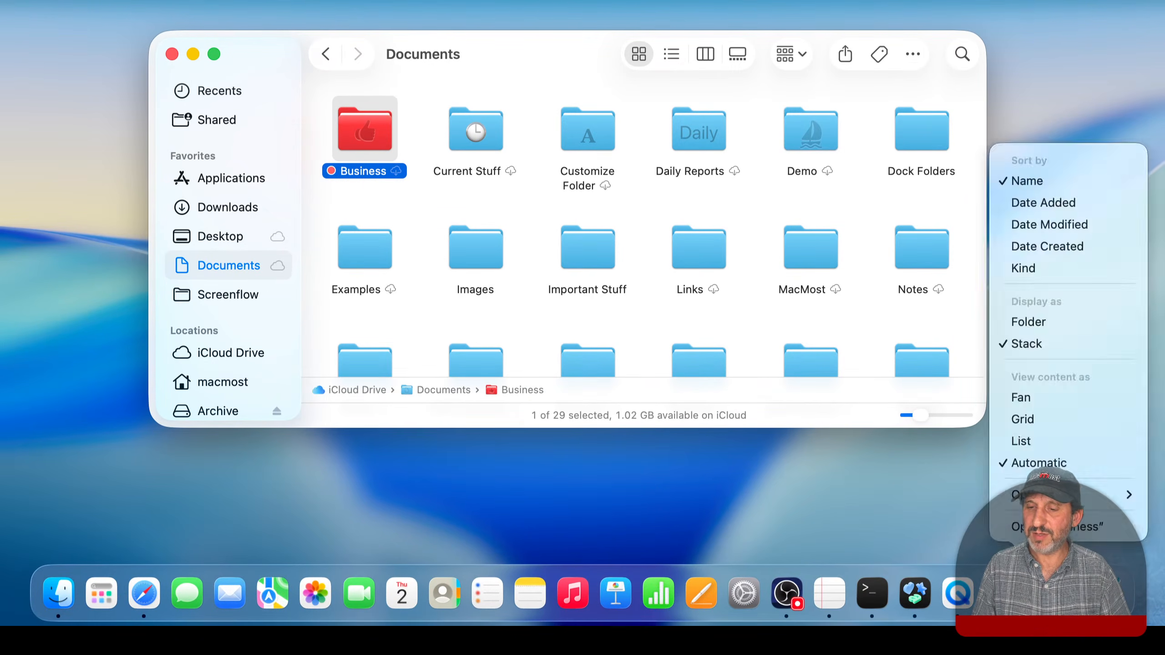
{"action": "left_click", "coordinate": [1032, 325]}
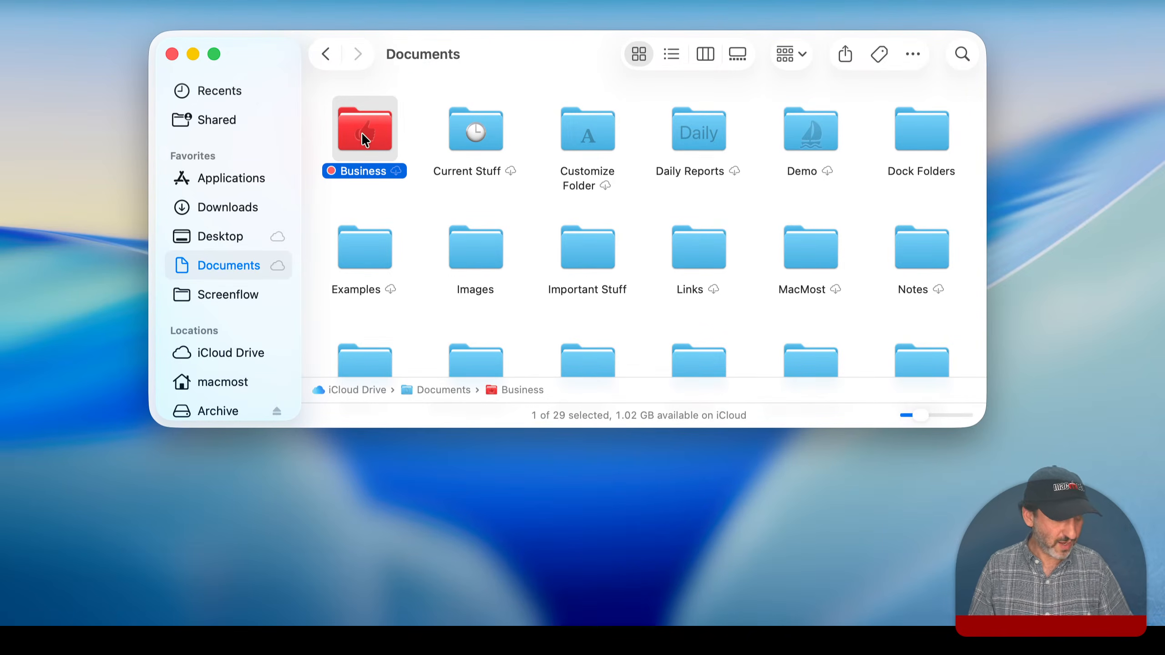
Create an alias of the Business folder on the desktop, give it the red tag and deselect it
{"action": "left_click_drag", "start_coordinate": [366, 132], "coordinate": [1101, 44]}
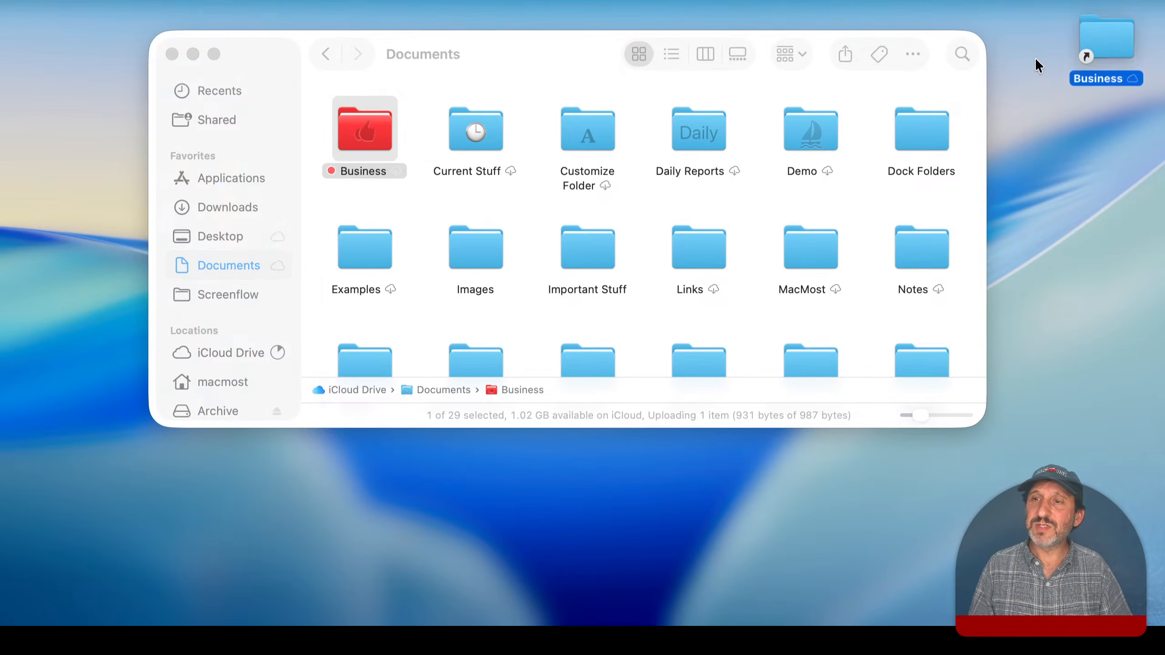
{"action": "right_click", "coordinate": [1098, 36]}
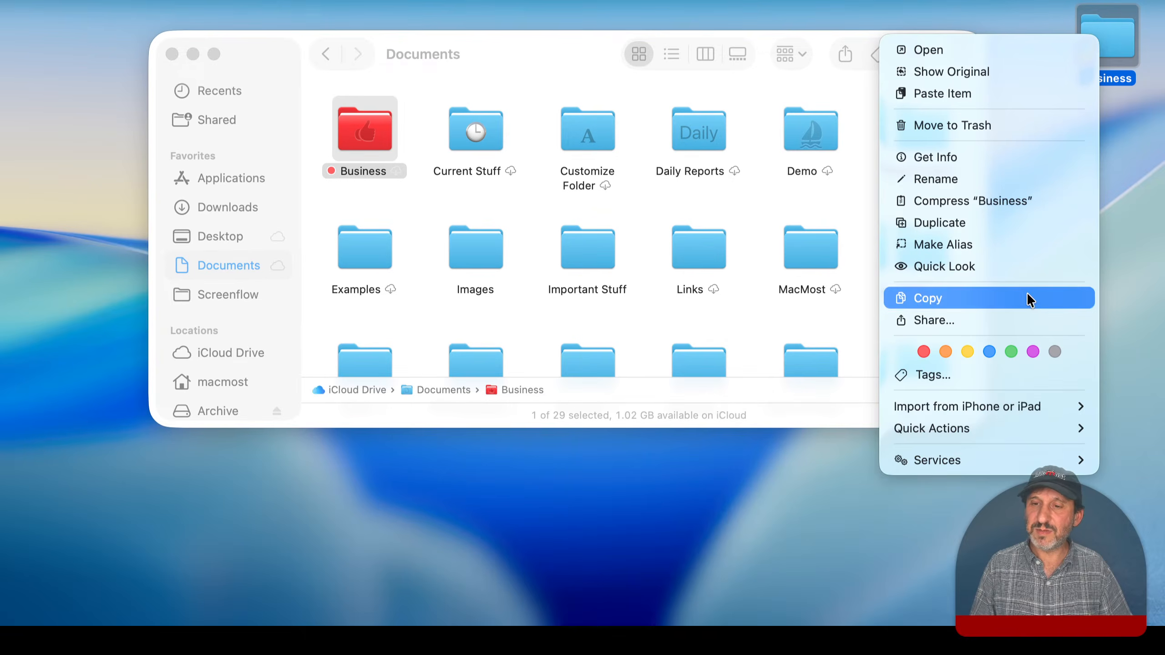
{"action": "left_click", "coordinate": [924, 351]}
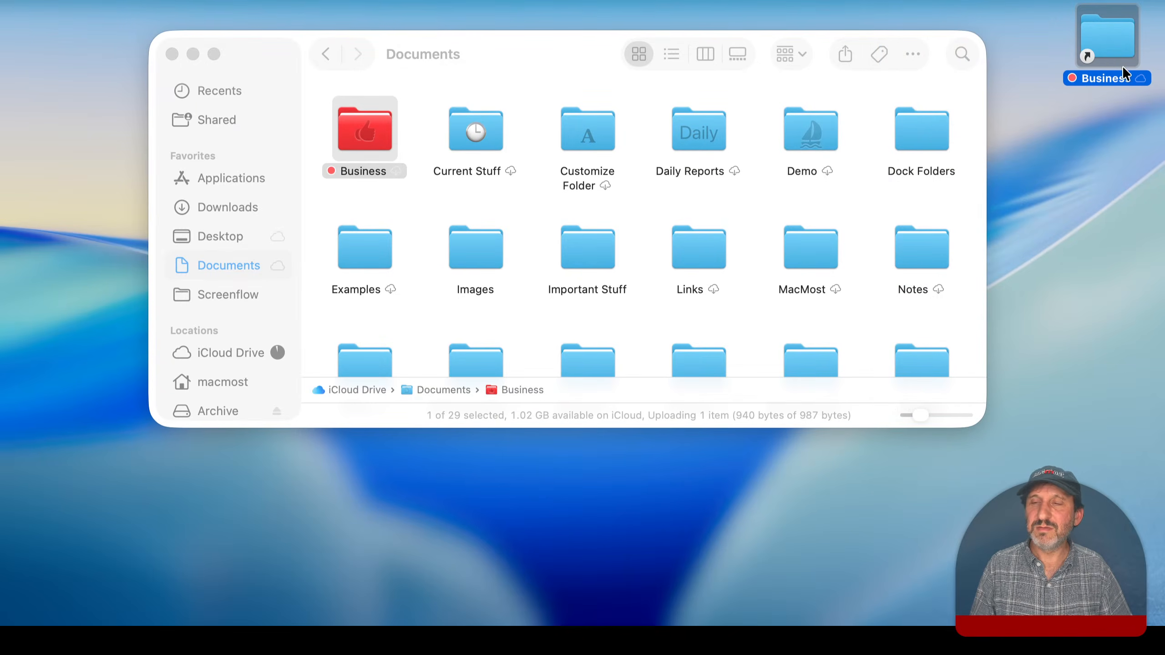
{"action": "left_click", "coordinate": [1011, 38]}
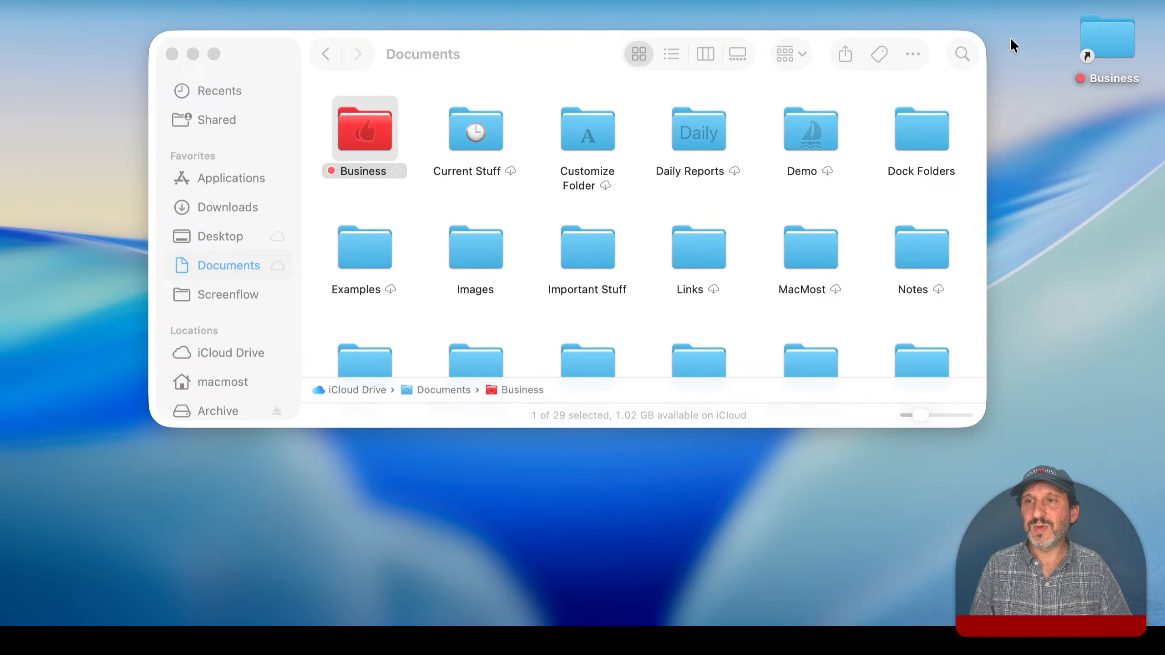
Copy the Business folder's icon from its Info window, paste it onto the desktop alias's icon and close both Info windows
{"action": "left_click", "coordinate": [1109, 35]}
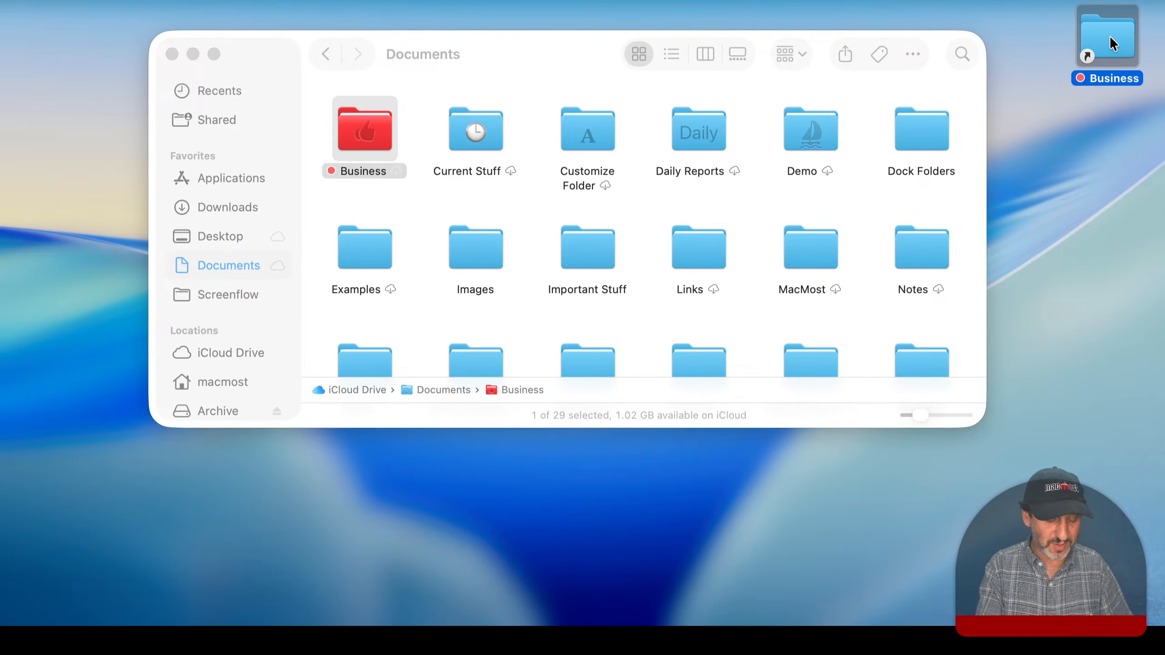
{"action": "key", "text": "super+i"}
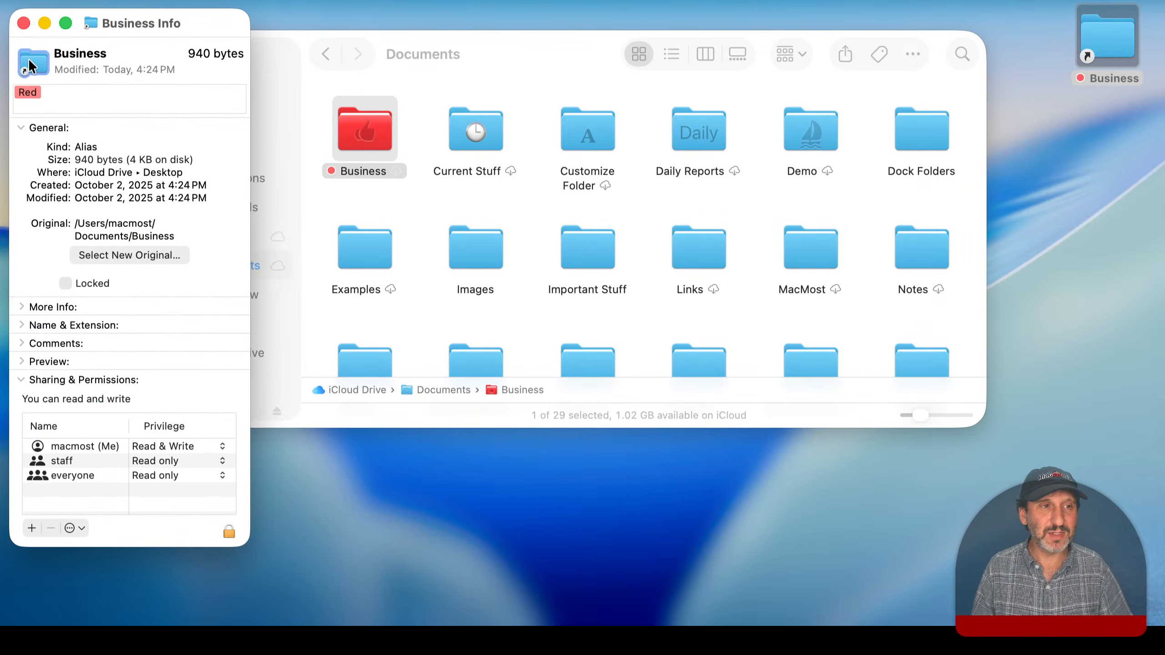
{"action": "left_click", "coordinate": [374, 129]}
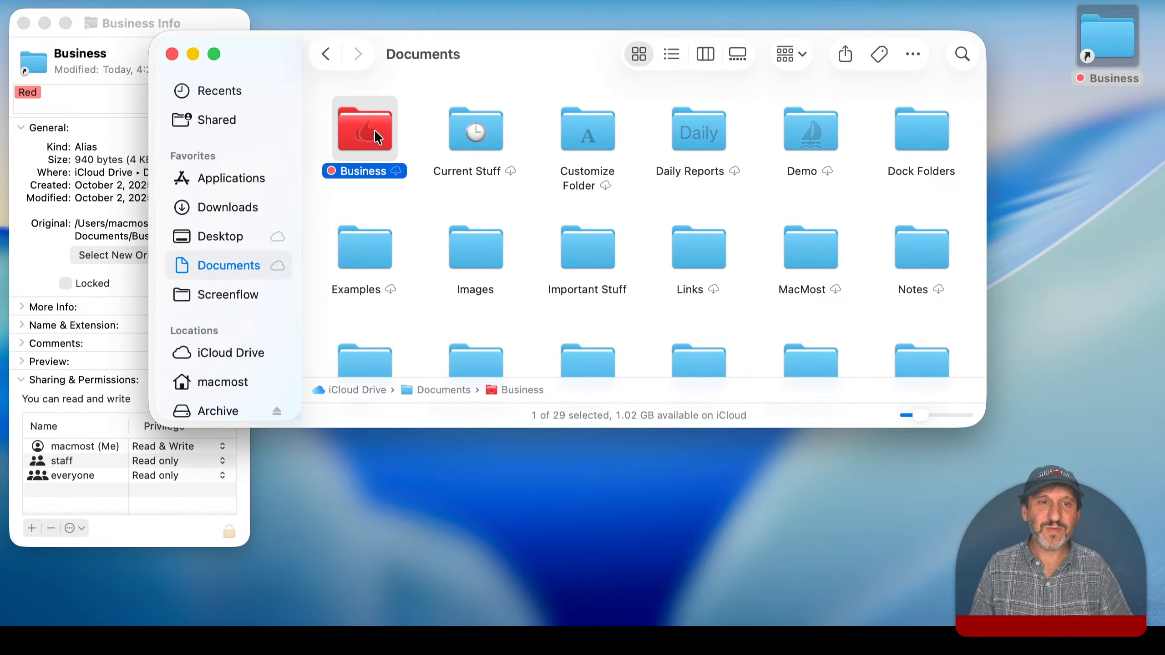
{"action": "key", "text": "super+i"}
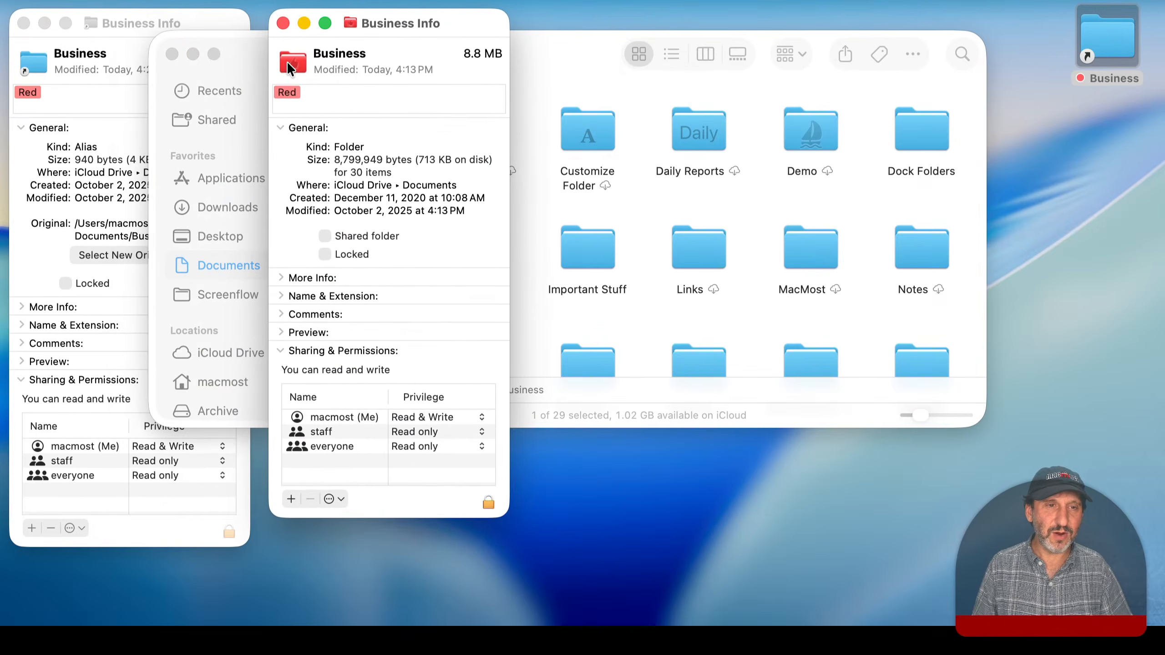
{"action": "left_click", "coordinate": [282, 22]}
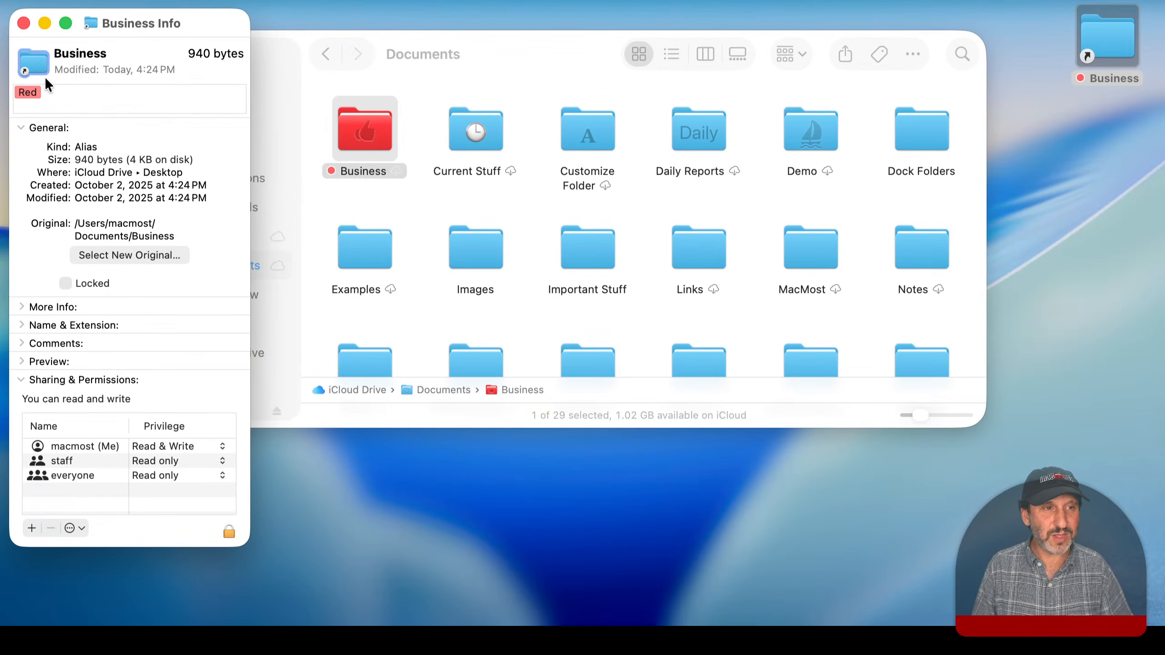
{"action": "key", "text": "super+v"}
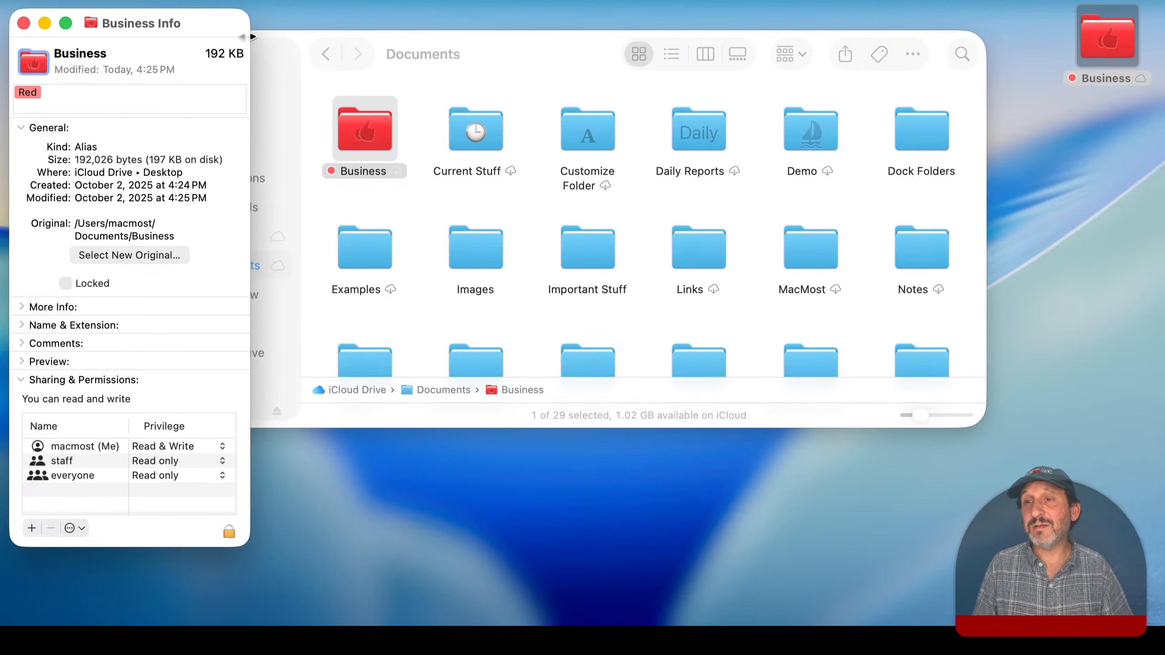
{"action": "left_click", "coordinate": [23, 22]}
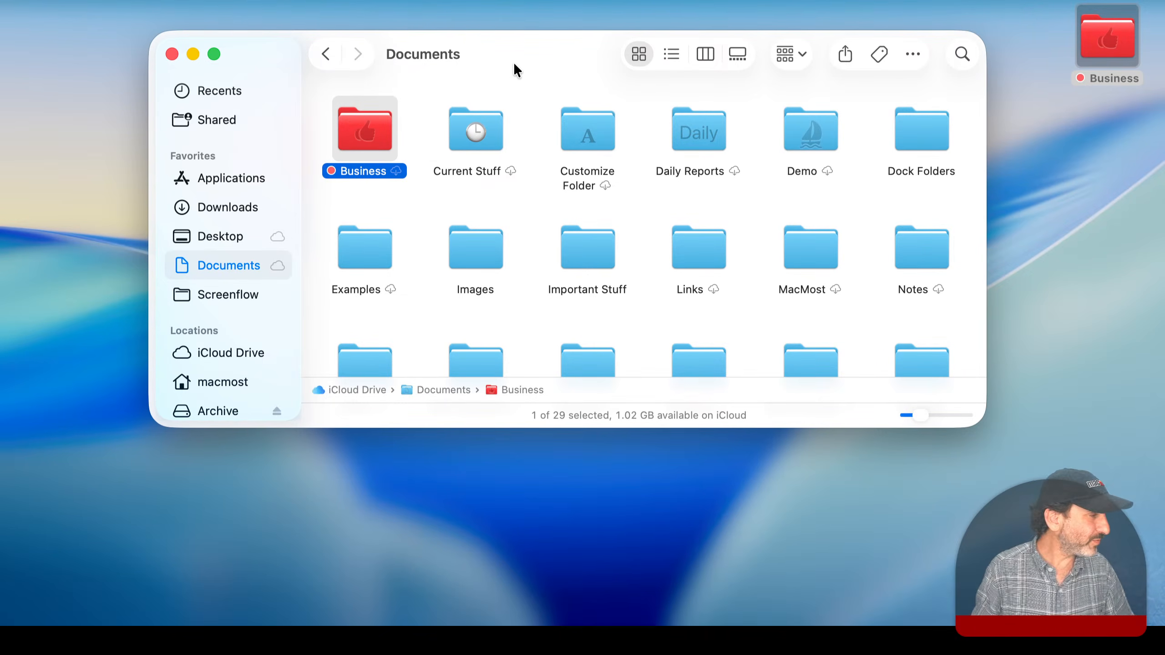
{"action": "left_click", "coordinate": [750, 120]}
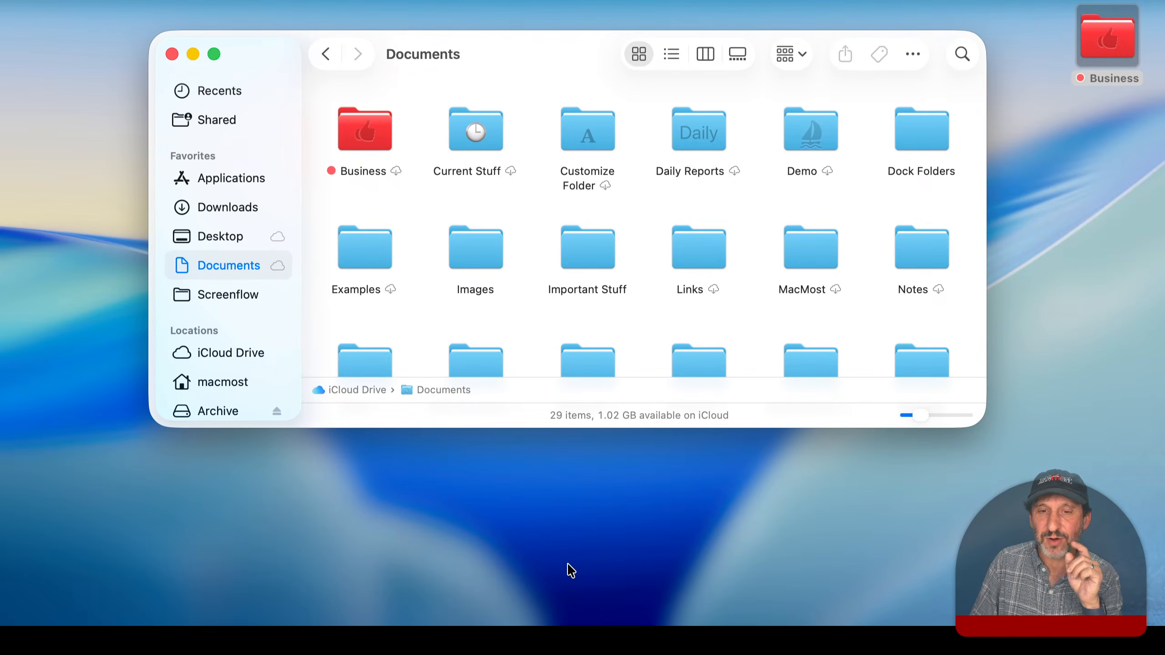
{"action": "mouse_move", "coordinate": [569, 623]}
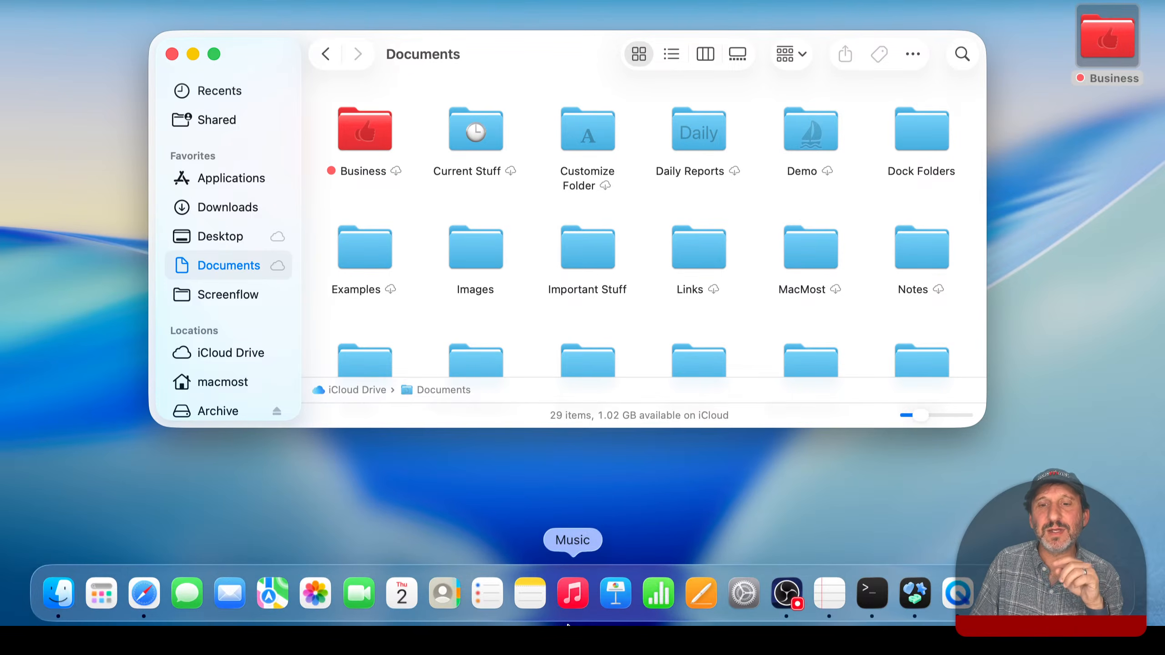